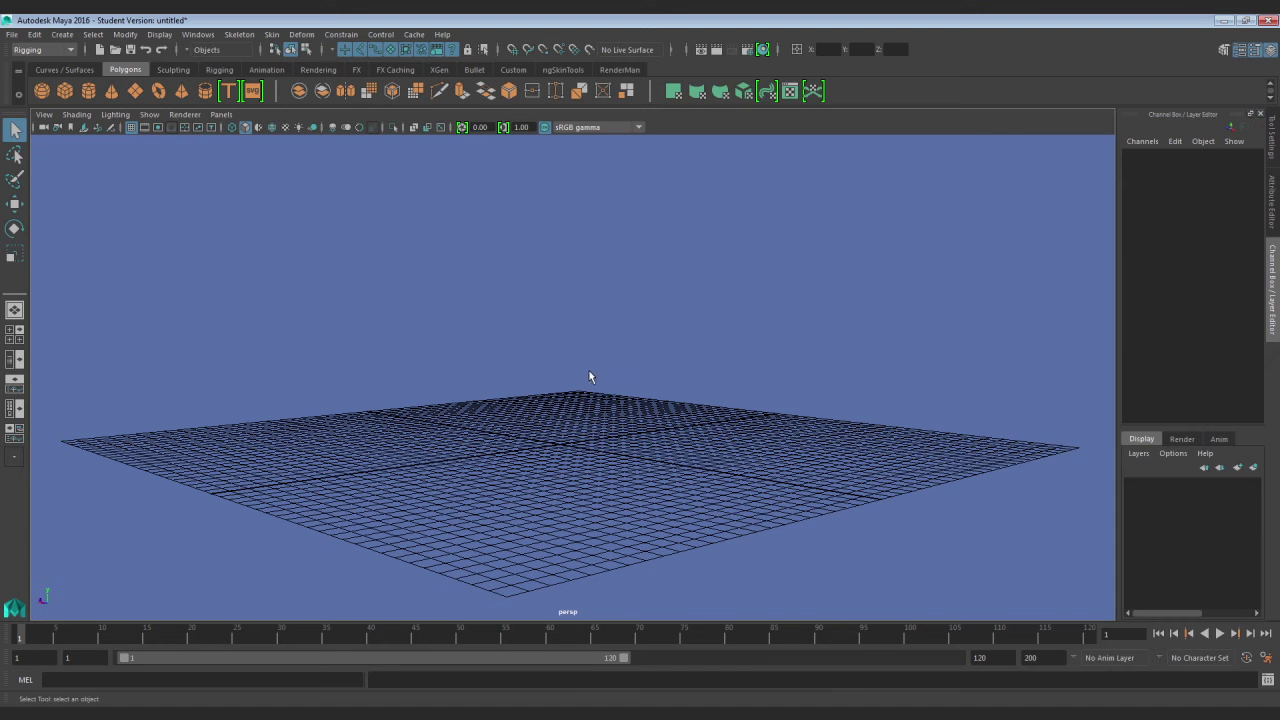
Create a polygon helix at the origin and set its number of coils to 5.1
{"action": "left_click_drag", "start_coordinate": [595, 368], "coordinate": [539, 388], "text": "alt"}
{"action": "middle_click_drag", "start_coordinate": [540, 389], "coordinate": [549, 388], "text": "alt"}
{"action": "left_click_drag", "start_coordinate": [549, 388], "coordinate": [492, 350], "text": "alt"}
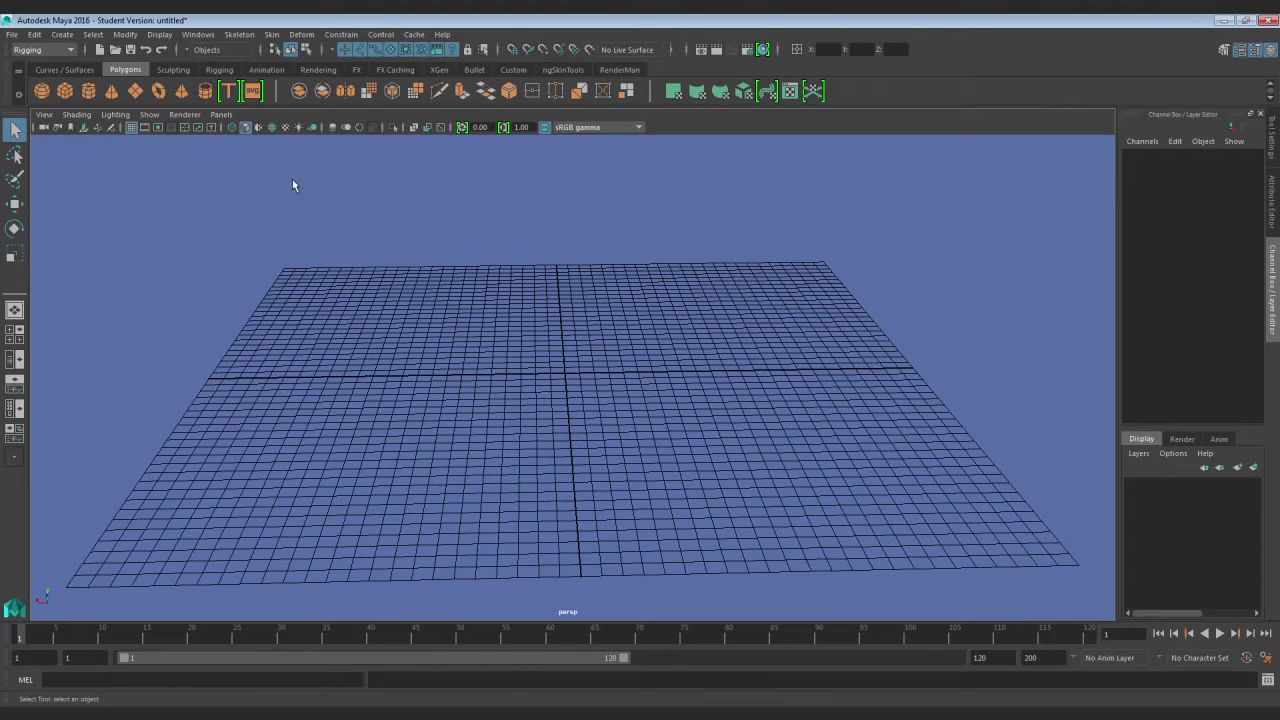
{"action": "left_click", "coordinate": [62, 34]}
{"action": "mouse_move", "coordinate": [100, 98]}
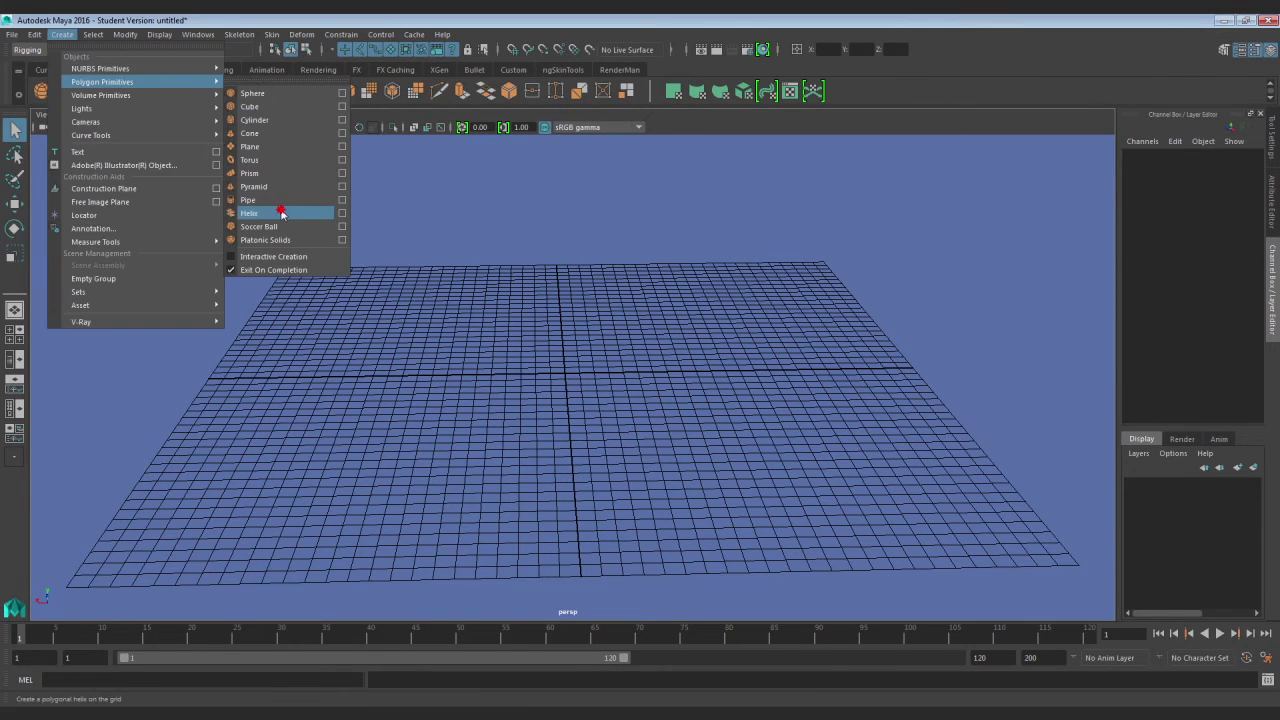
{"action": "left_click", "coordinate": [281, 213]}
{"action": "left_click_drag", "start_coordinate": [600, 363], "coordinate": [668, 372], "text": "alt"}
{"action": "left_click", "coordinate": [1205, 314]}
{"action": "middle_click_drag", "start_coordinate": [930, 312], "coordinate": [943, 313]}
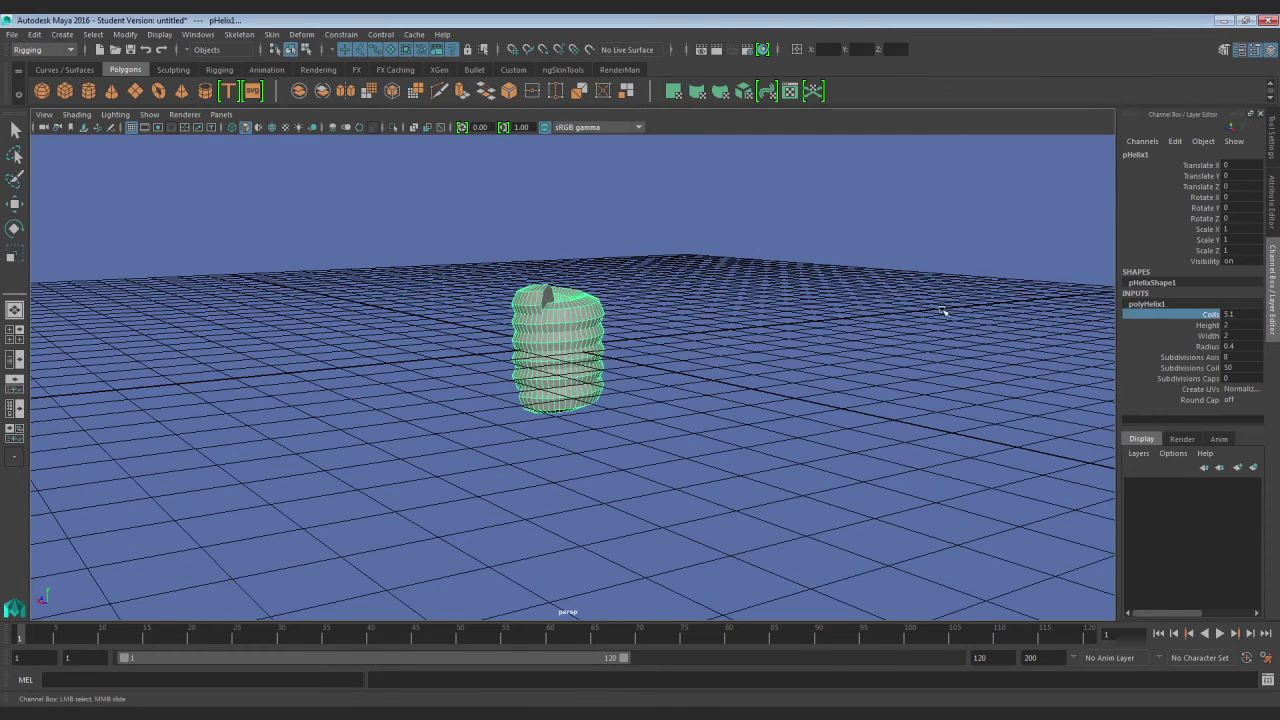
Set the helix's height to 5.4 and its radius to 0.15
{"action": "left_click", "coordinate": [1207, 325]}
{"action": "middle_click_drag", "start_coordinate": [857, 360], "coordinate": [890, 355]}
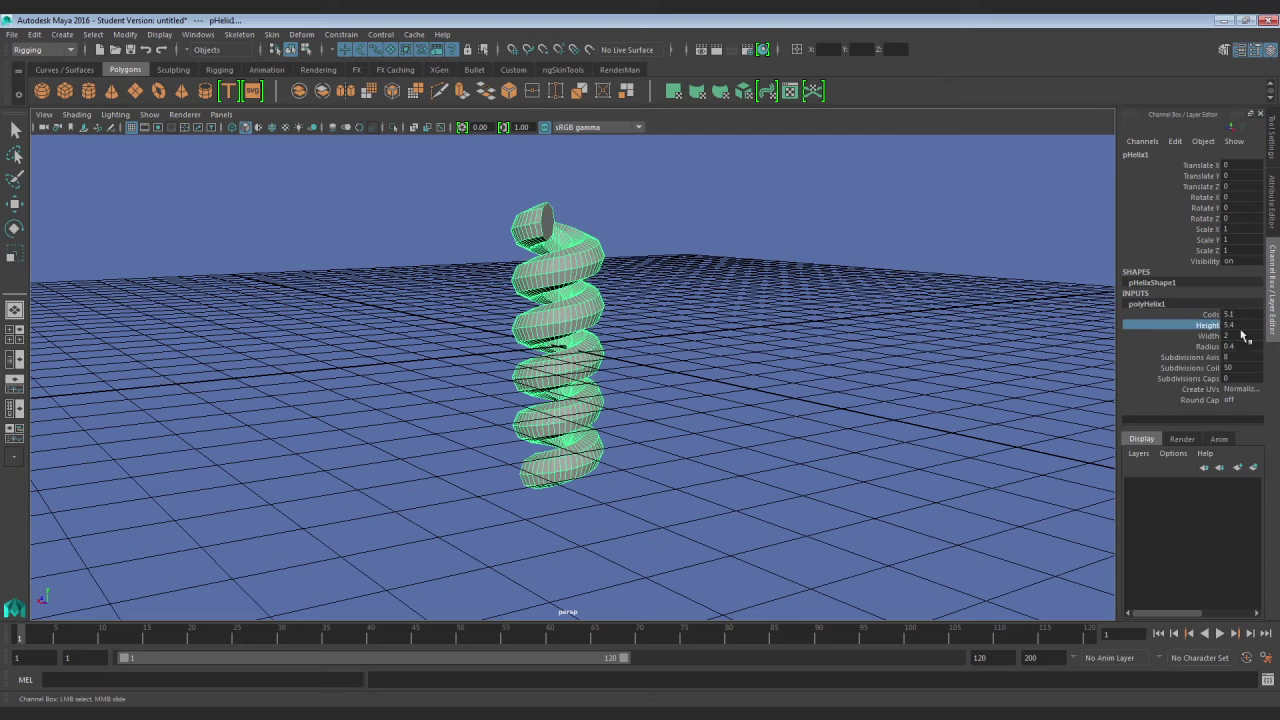
{"action": "left_click", "coordinate": [1210, 347]}
{"action": "left_click", "coordinate": [1229, 347]}
{"action": "type", "text": ".0.15"}
{"action": "key", "text": "Return"}
Widen the helix to a width of 4.2 and set its height to 4.3
{"action": "left_click", "coordinate": [1176, 337]}
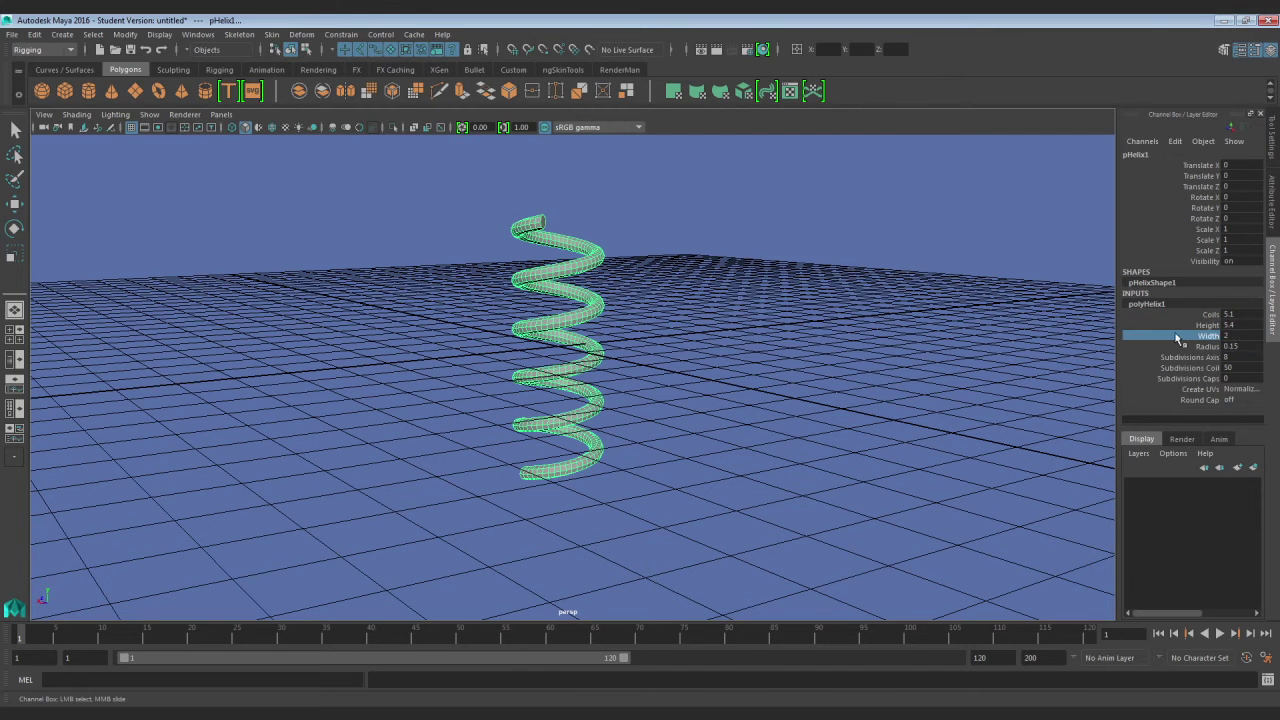
{"action": "middle_click_drag", "start_coordinate": [609, 249], "coordinate": [631, 249]}
{"action": "left_click", "coordinate": [1208, 325]}
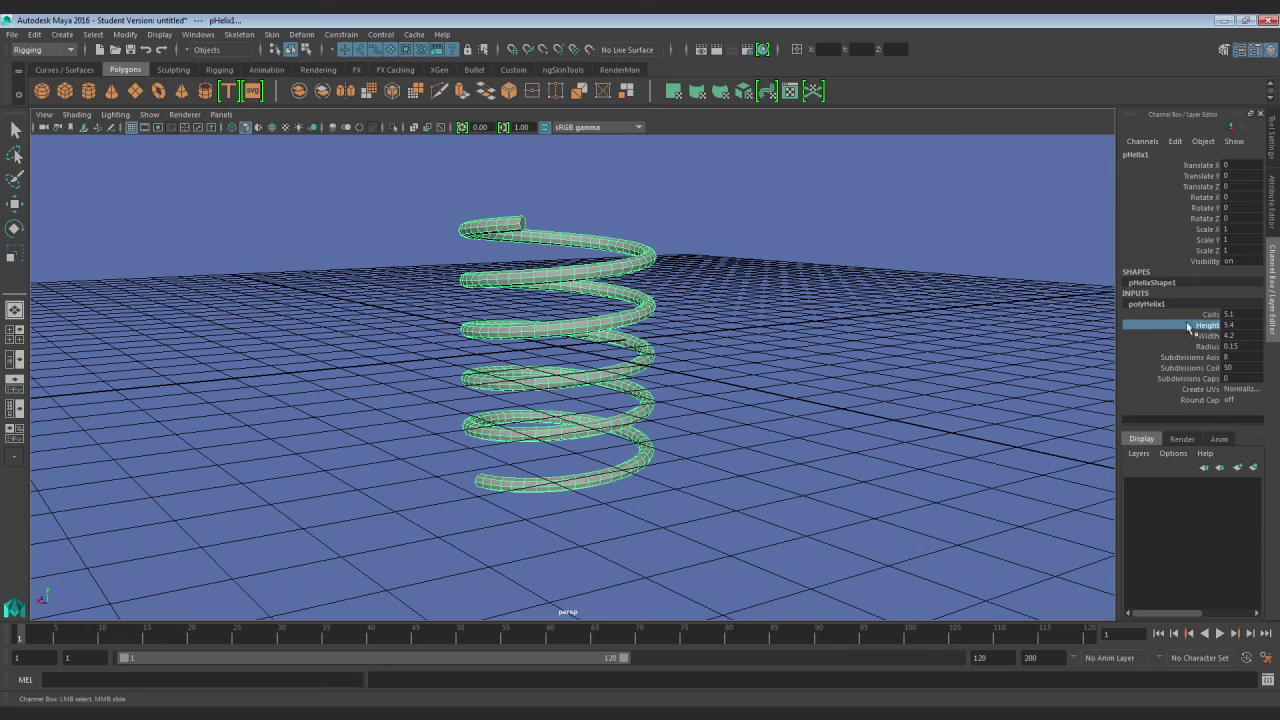
{"action": "middle_click_drag", "start_coordinate": [779, 323], "coordinate": [766, 323]}
Look over the helix from several angles and delete it from the scene
{"action": "left_click_drag", "start_coordinate": [770, 350], "coordinate": [640, 345], "text": "alt"}
{"action": "mouse_move", "coordinate": [640, 345]}
{"action": "right_mouse_down", "text": "alt"}
{"action": "mouse_move", "coordinate": [622, 338]}
{"action": "mouse_move", "coordinate": [640, 337]}
{"action": "right_mouse_up", "text": "alt"}
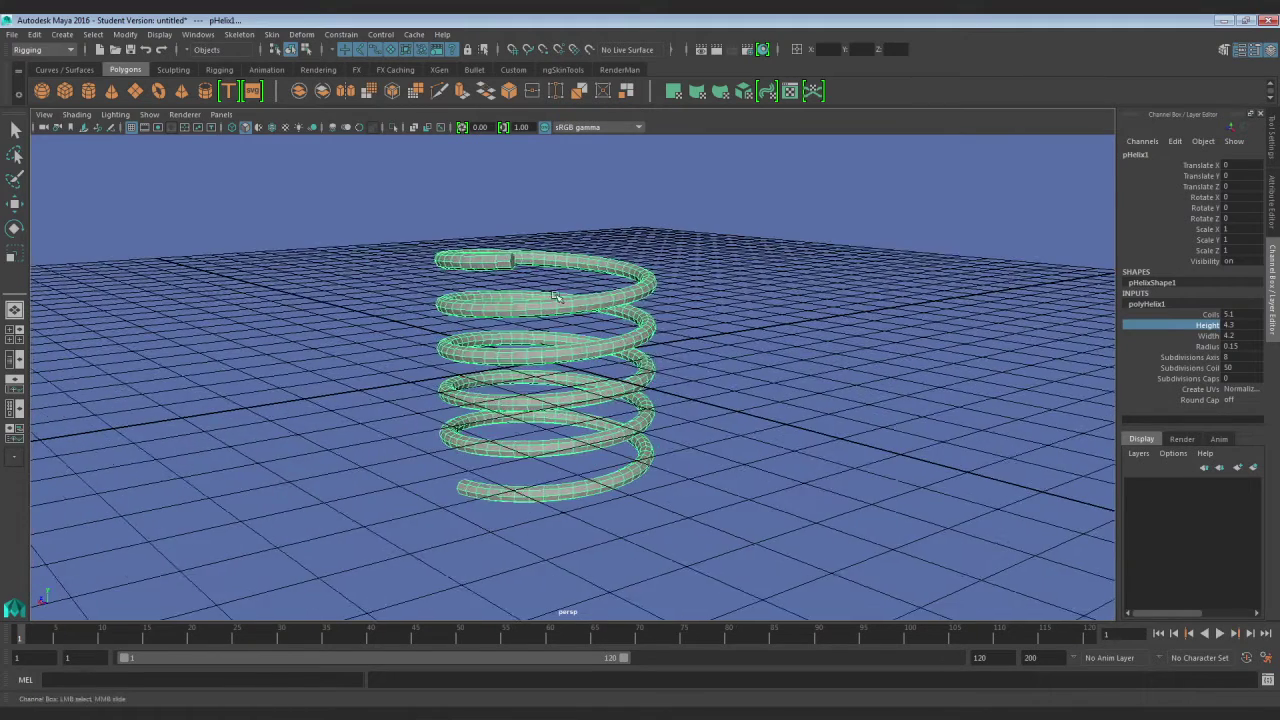
{"action": "left_click_drag", "start_coordinate": [640, 337], "coordinate": [535, 338], "text": "alt"}
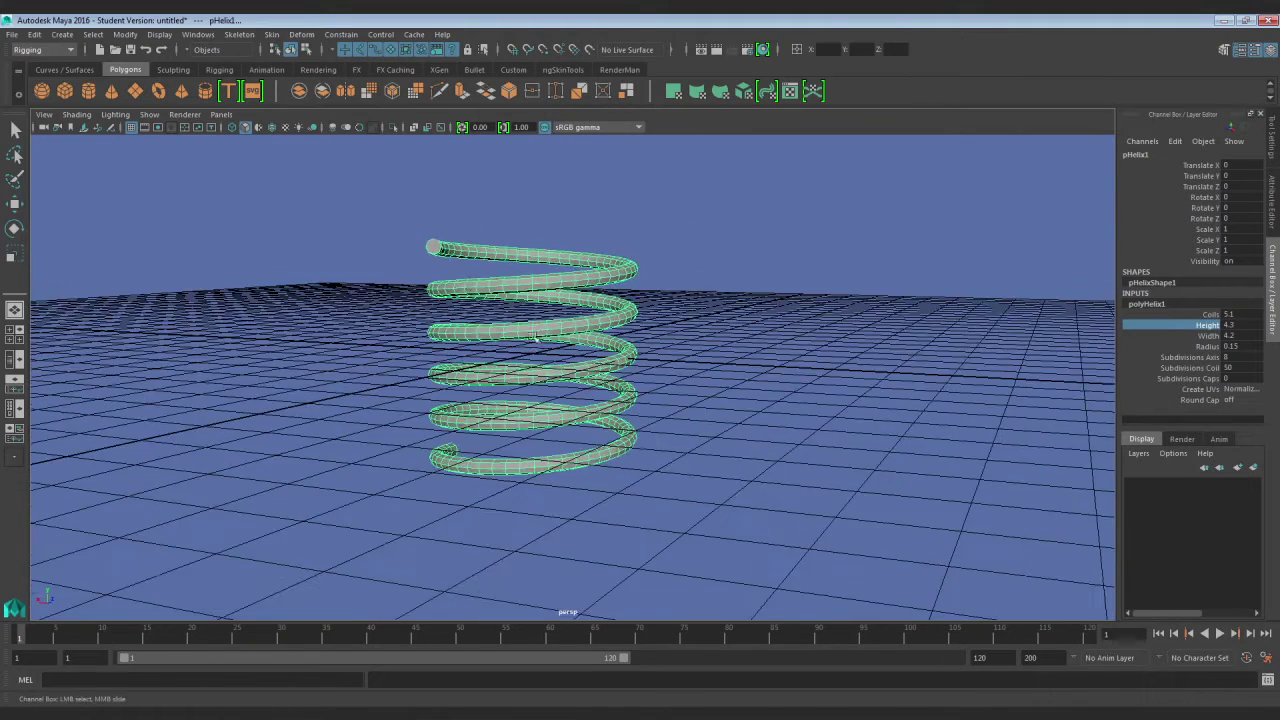
{"action": "left_click_drag", "start_coordinate": [461, 279], "coordinate": [557, 323], "text": "alt"}
{"action": "mouse_move", "coordinate": [578, 390]}
{"action": "left_mouse_down", "text": "alt"}
{"action": "mouse_move", "coordinate": [629, 414]}
{"action": "mouse_move", "coordinate": [580, 400]}
{"action": "mouse_move", "coordinate": [594, 390]}
{"action": "left_mouse_up", "text": "alt"}
{"action": "scroll", "coordinate": [594, 390], "scroll_direction": "down", "scroll_amount": 8}
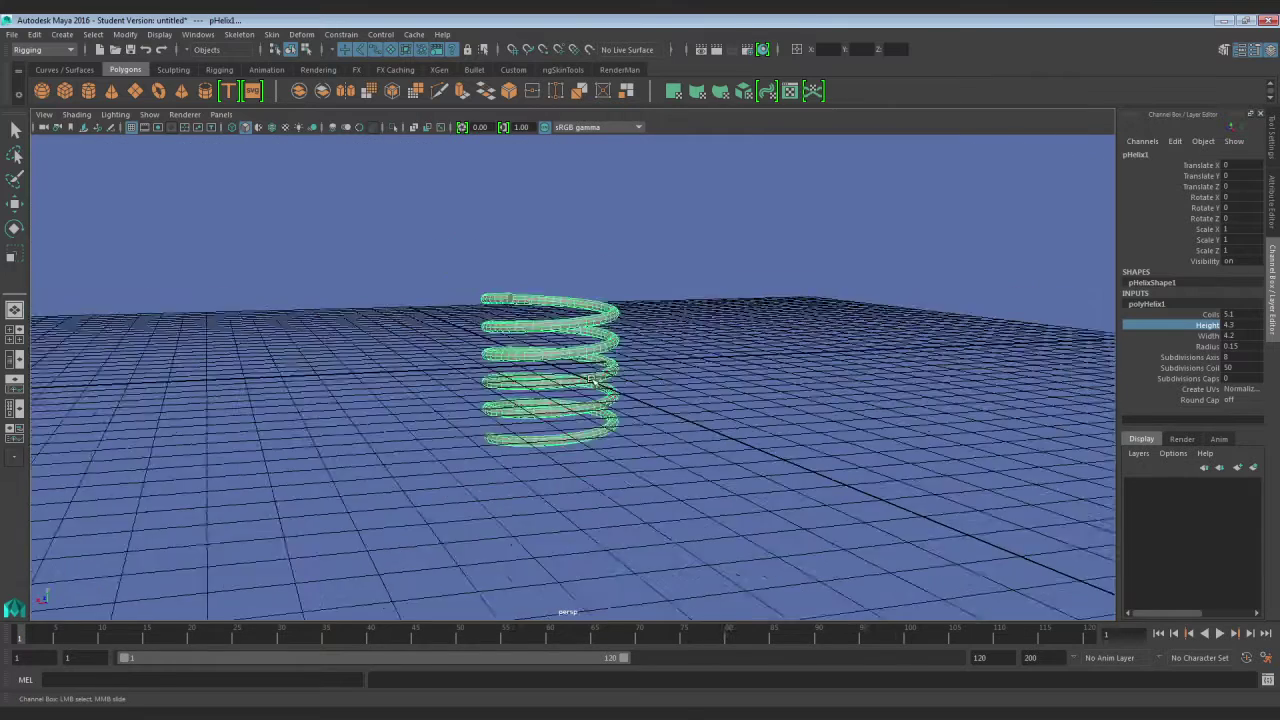
{"action": "scroll", "coordinate": [646, 397], "scroll_direction": "down", "scroll_amount": 2}
{"action": "key", "text": "q"}
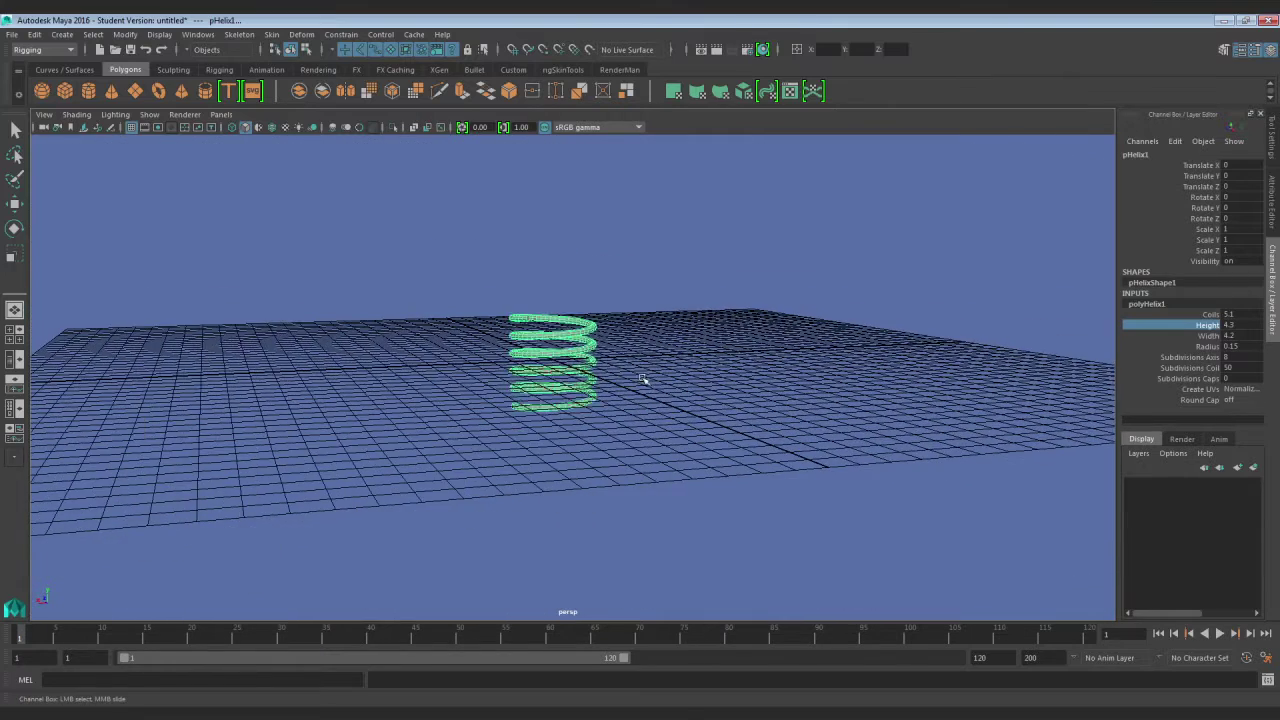
{"action": "key", "text": "Delete"}
{"action": "left_click_drag", "start_coordinate": [643, 377], "coordinate": [591, 375], "text": "alt"}
{"action": "right_click_drag", "start_coordinate": [647, 378], "coordinate": [434, 381], "text": "alt"}
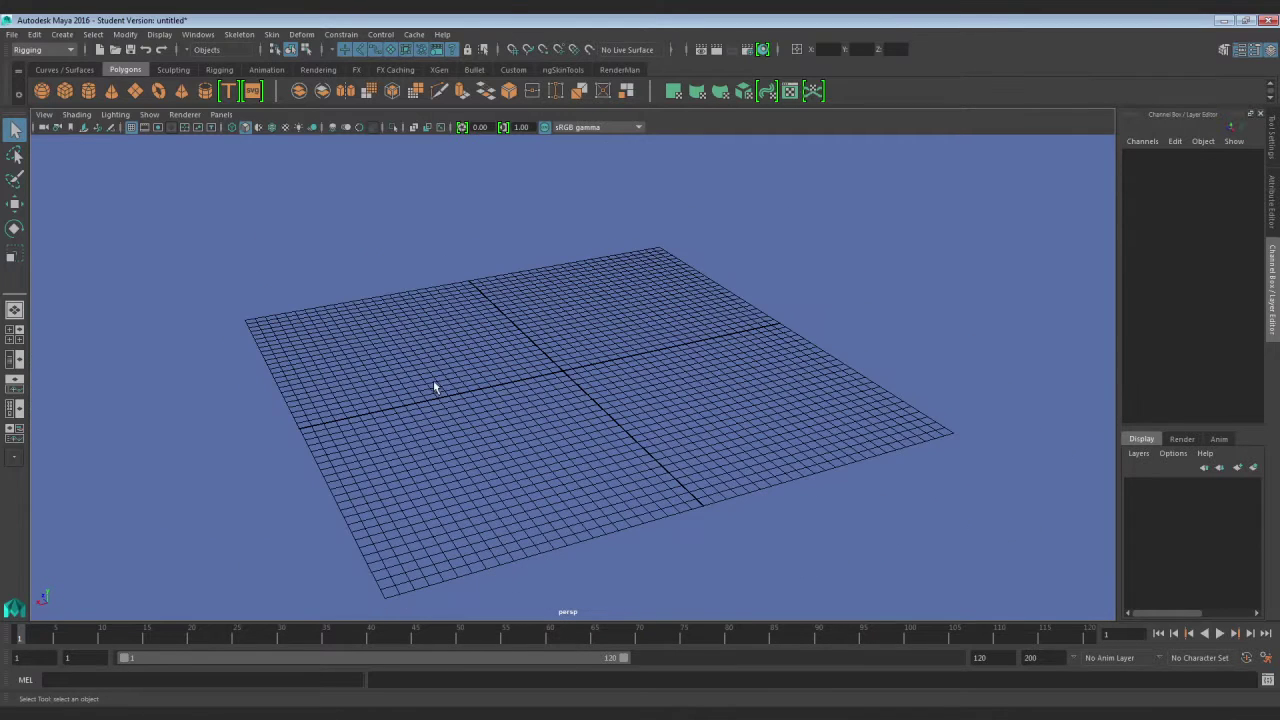
Set the project to the Week_01_Pen folder inside ANIM141_Spring2016\Week_01
{"action": "left_click", "coordinate": [12, 34]}
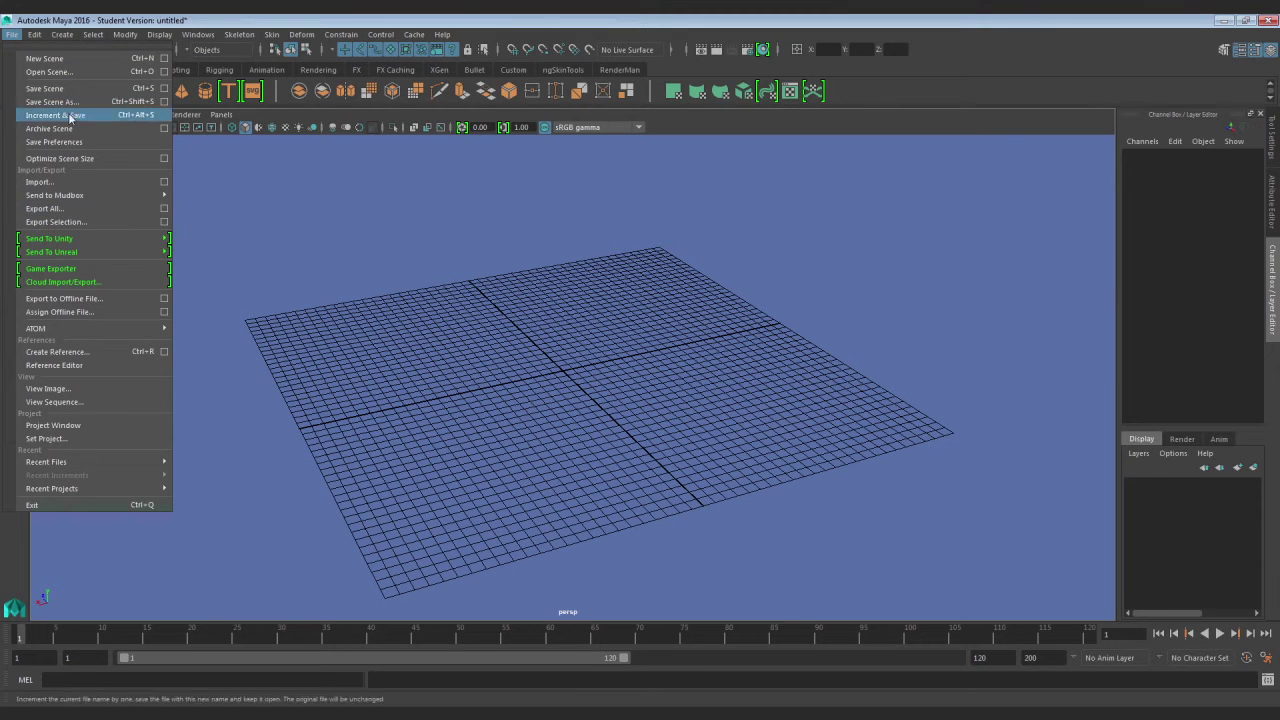
{"action": "left_click", "coordinate": [45, 438]}
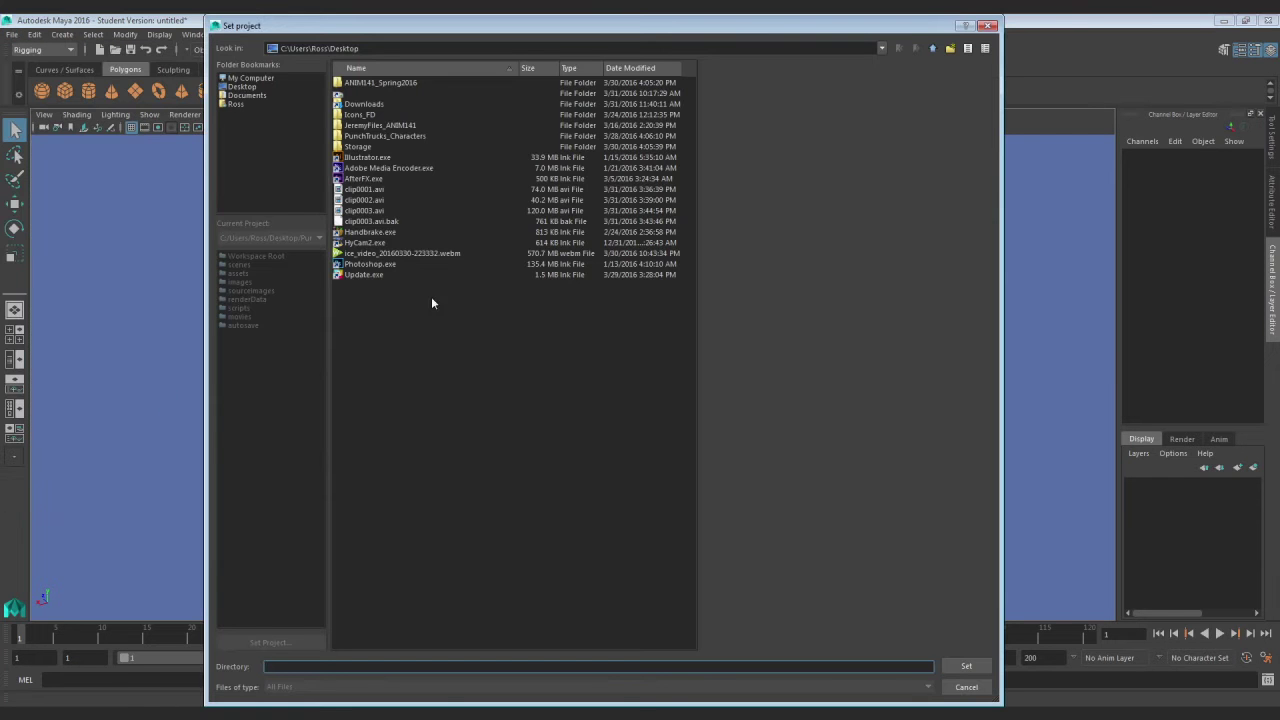
{"action": "double_click", "coordinate": [377, 83]}
{"action": "double_click", "coordinate": [366, 83]}
{"action": "left_click", "coordinate": [369, 94]}
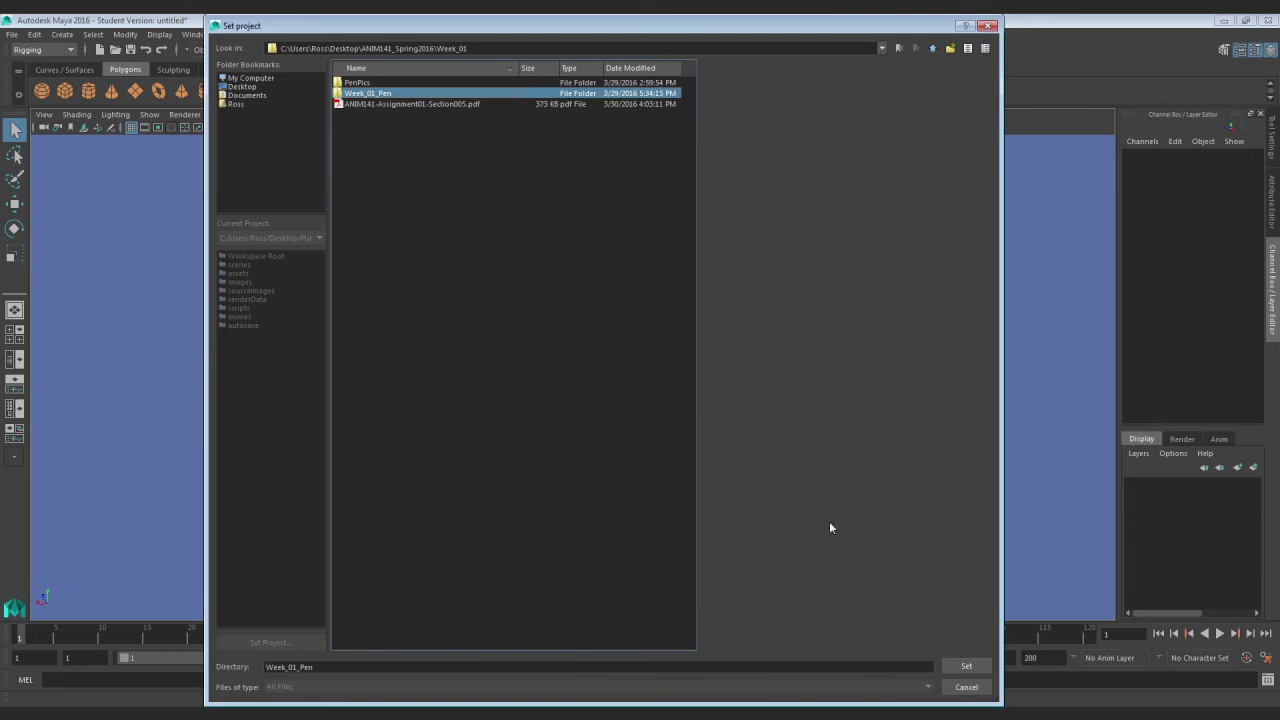
{"action": "left_click", "coordinate": [966, 666]}
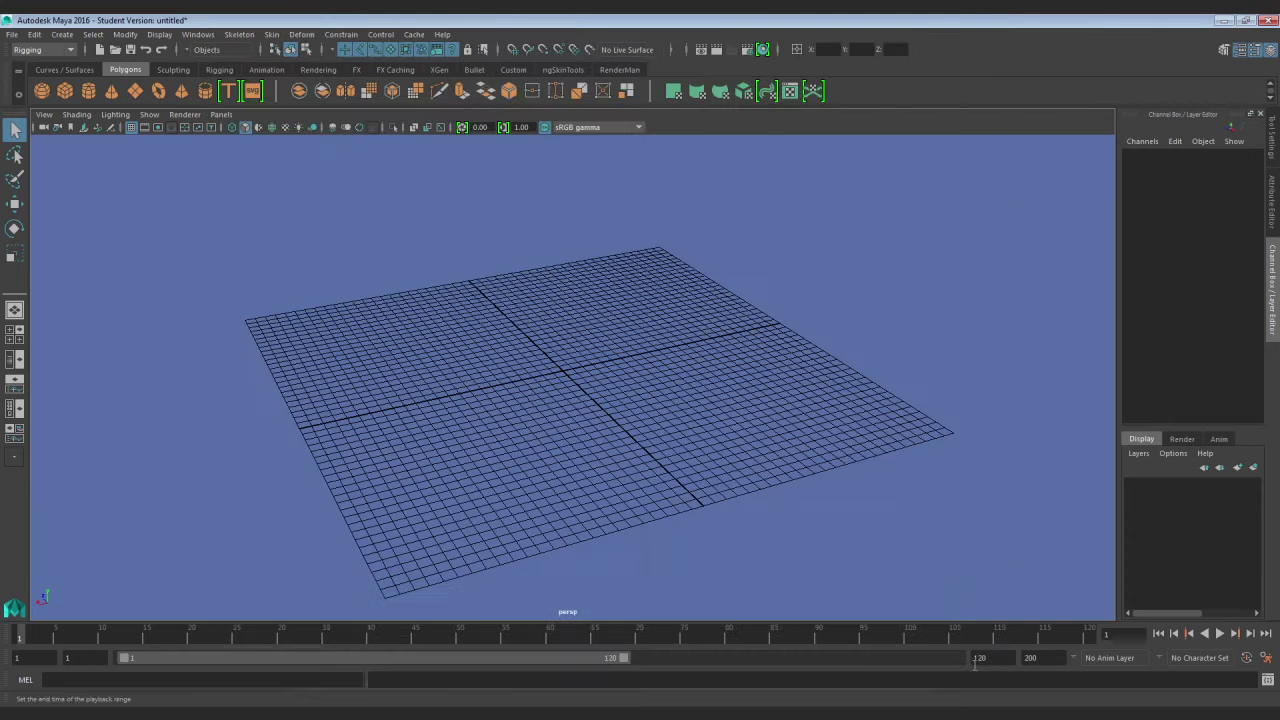
Create a free image plane in the scene
{"action": "left_click", "coordinate": [13, 37]}
{"action": "mouse_move", "coordinate": [62, 34]}
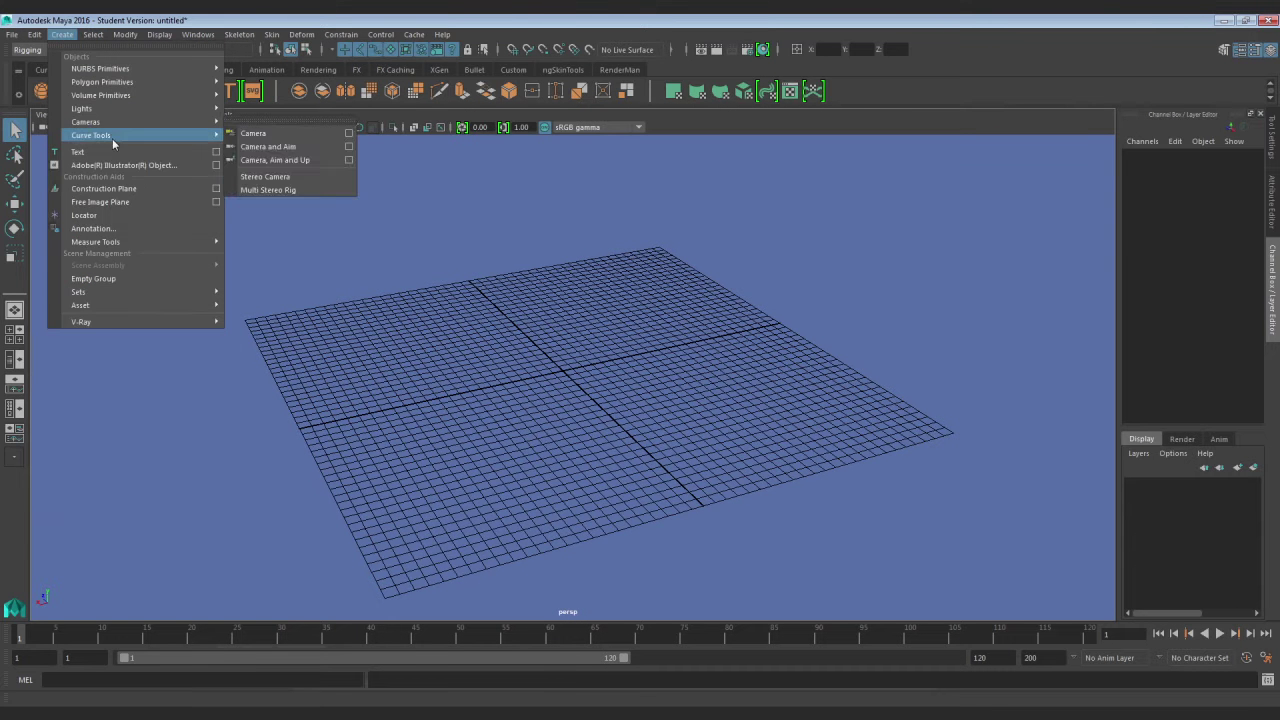
{"action": "left_click", "coordinate": [121, 203]}
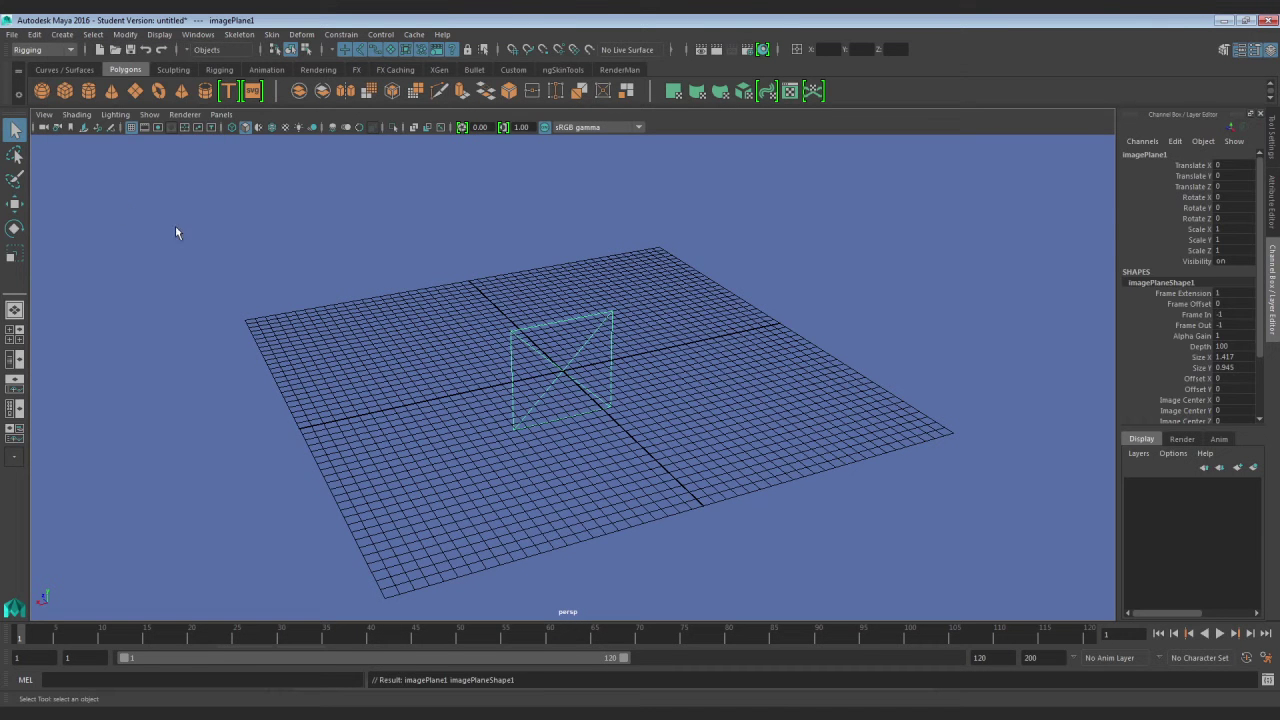
Preview the pen photos in the sourceimages folder and load Tips.png as the image plane's image
{"action": "left_click", "coordinate": [1274, 210]}
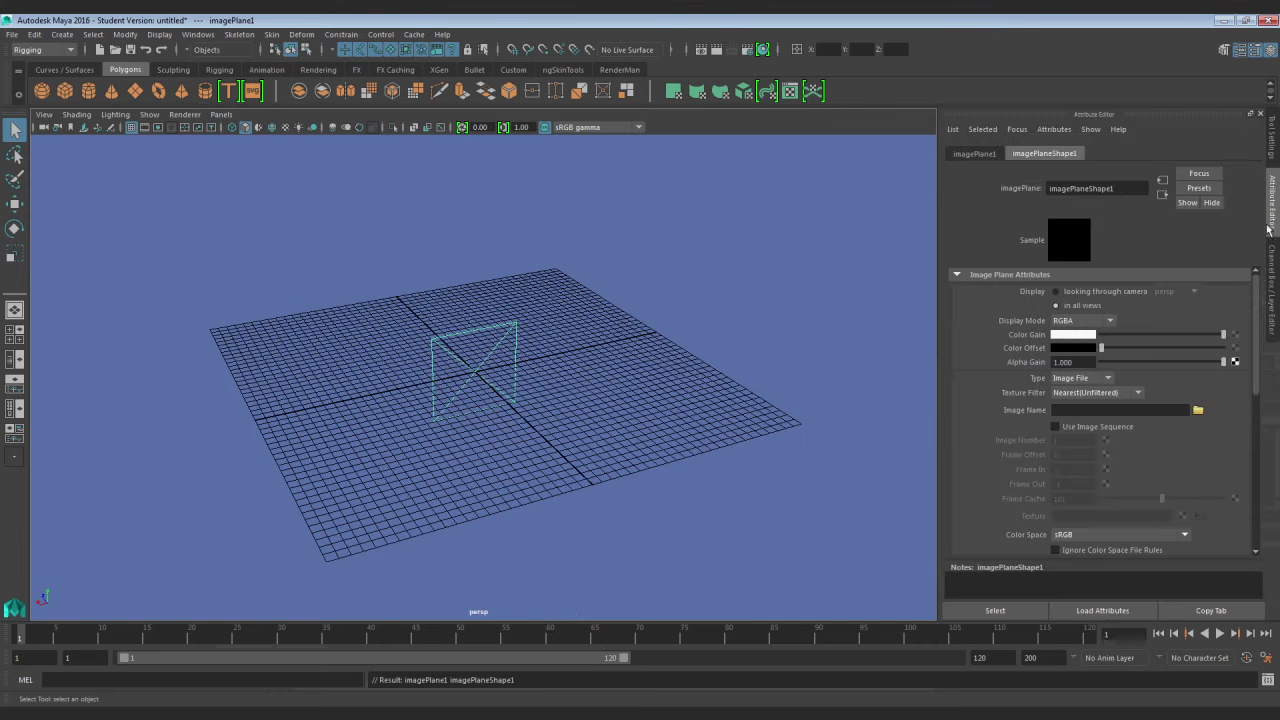
{"action": "left_click", "coordinate": [1197, 411]}
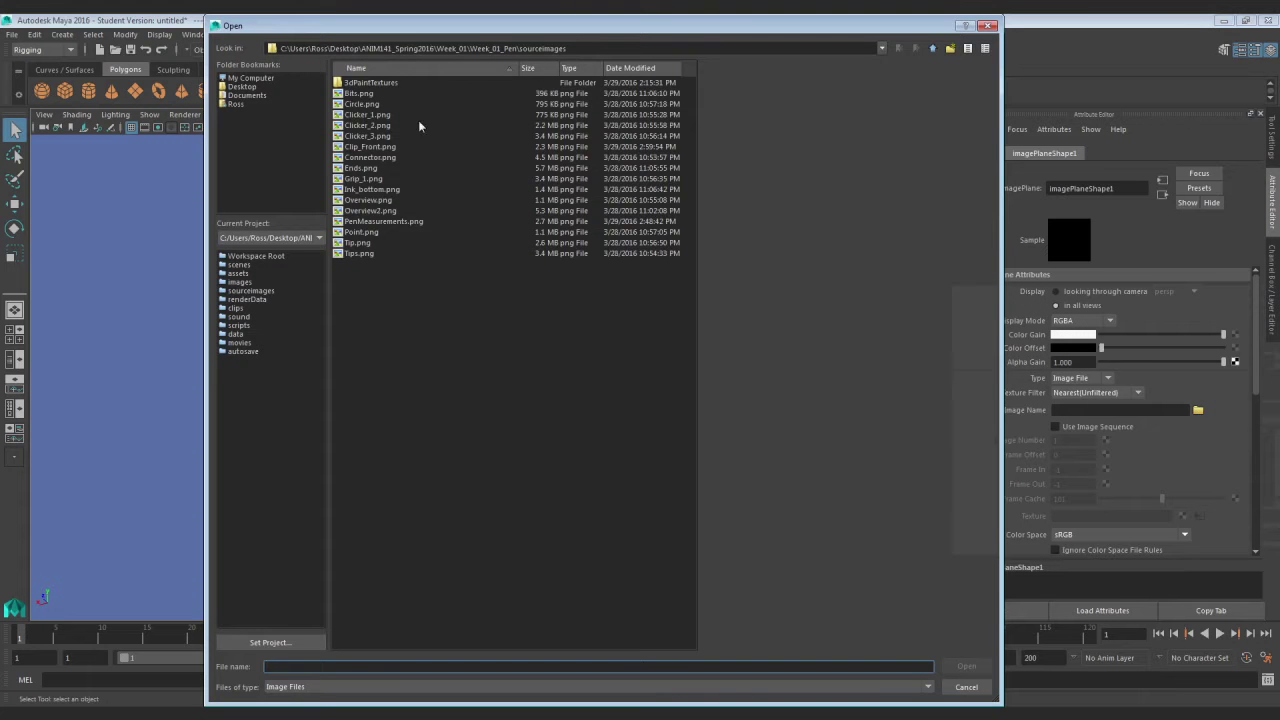
{"action": "left_click", "coordinate": [381, 104]}
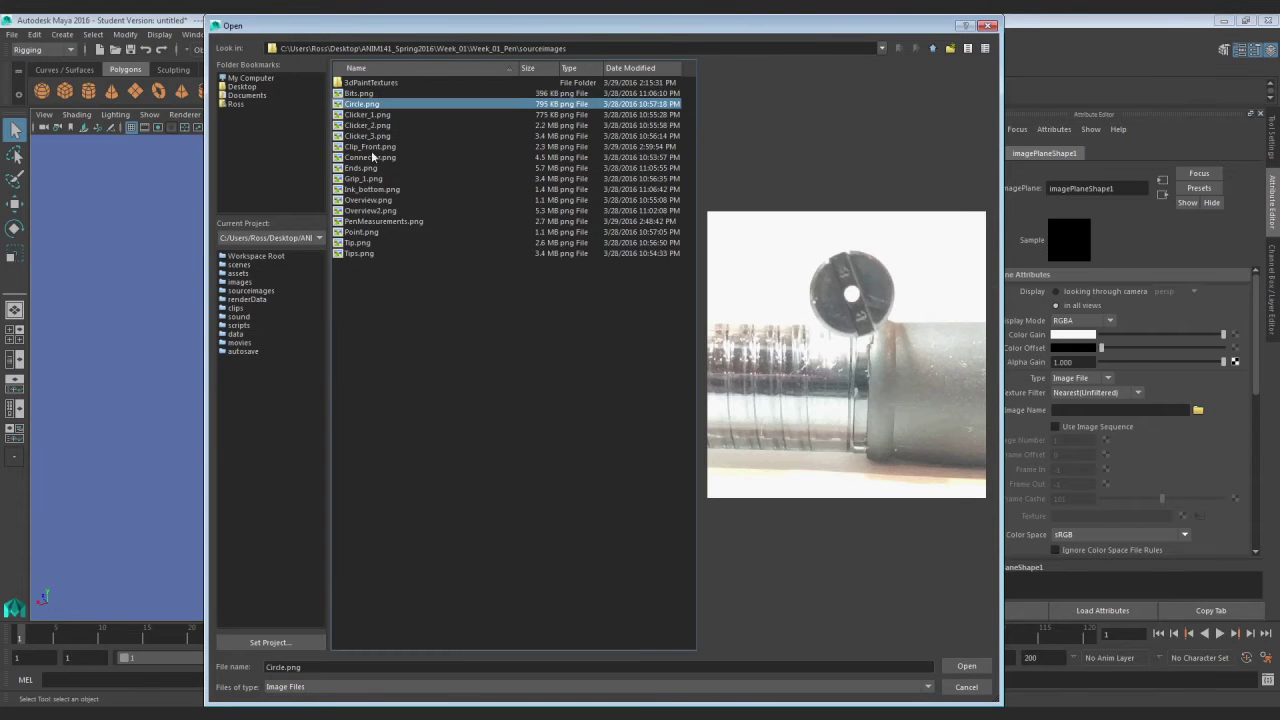
{"action": "left_click", "coordinate": [370, 115]}
{"action": "left_click", "coordinate": [370, 136]}
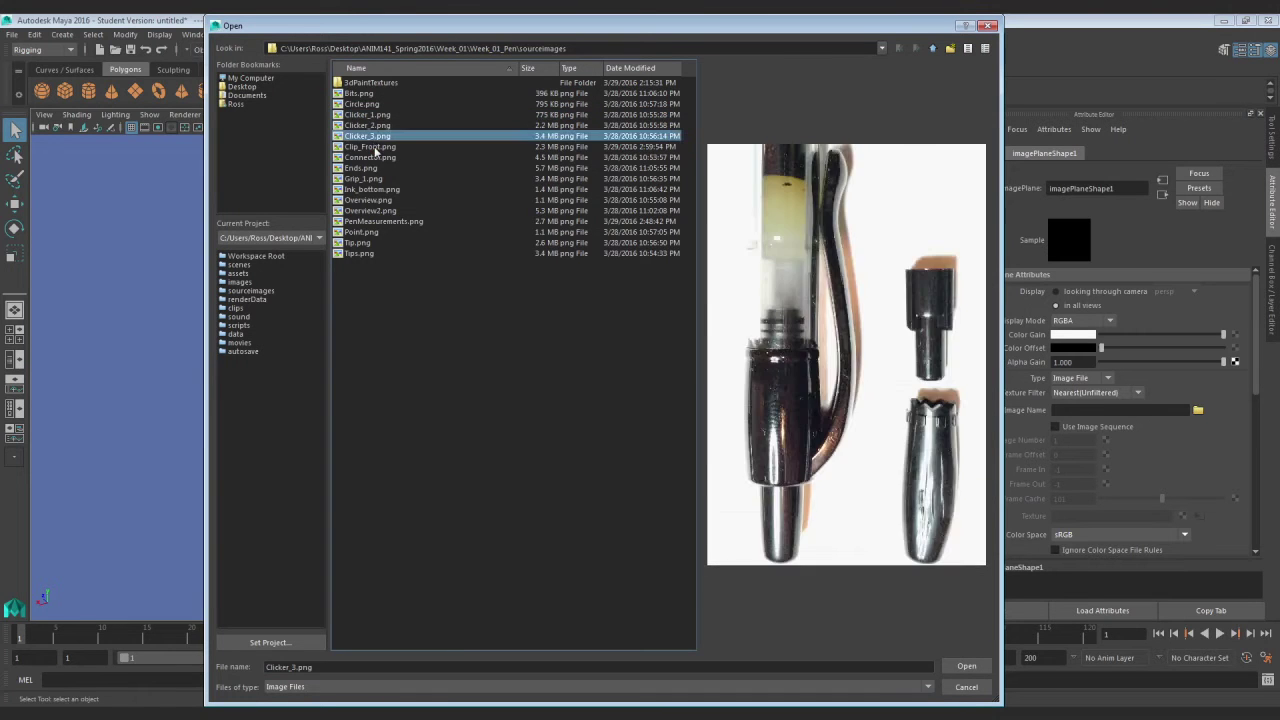
{"action": "left_click", "coordinate": [374, 147]}
{"action": "left_click", "coordinate": [372, 158]}
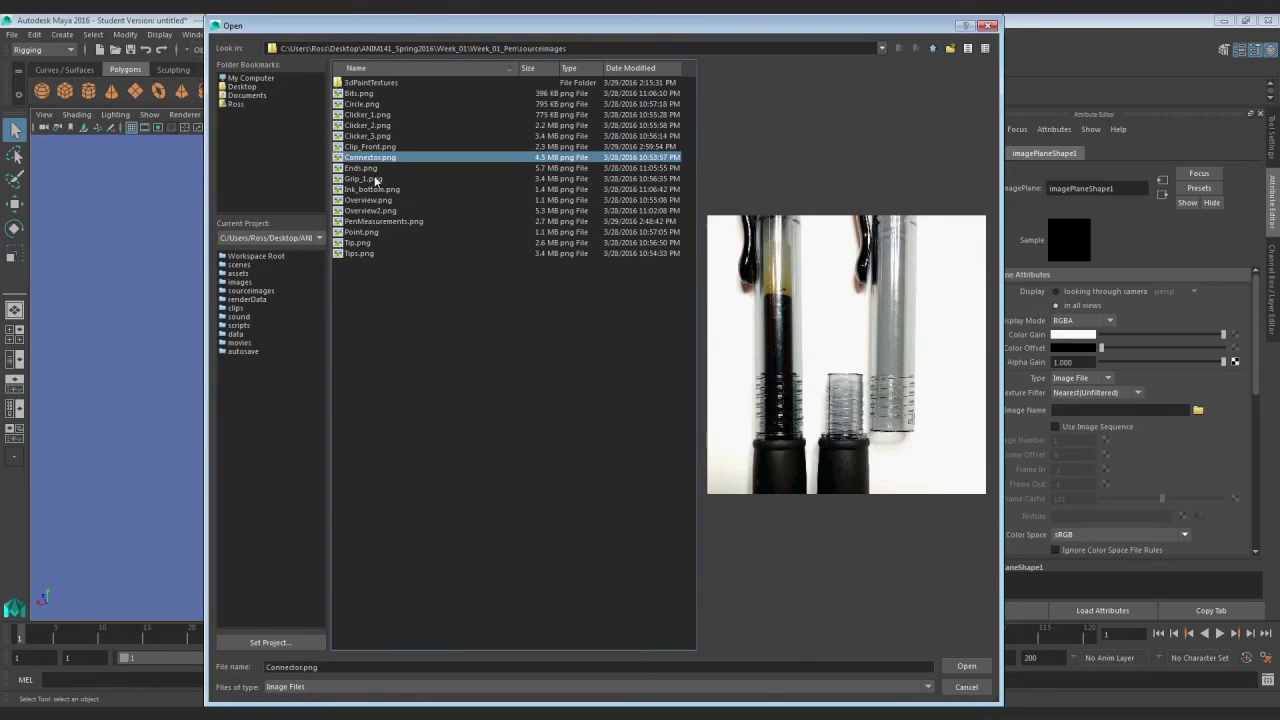
{"action": "left_click", "coordinate": [376, 179]}
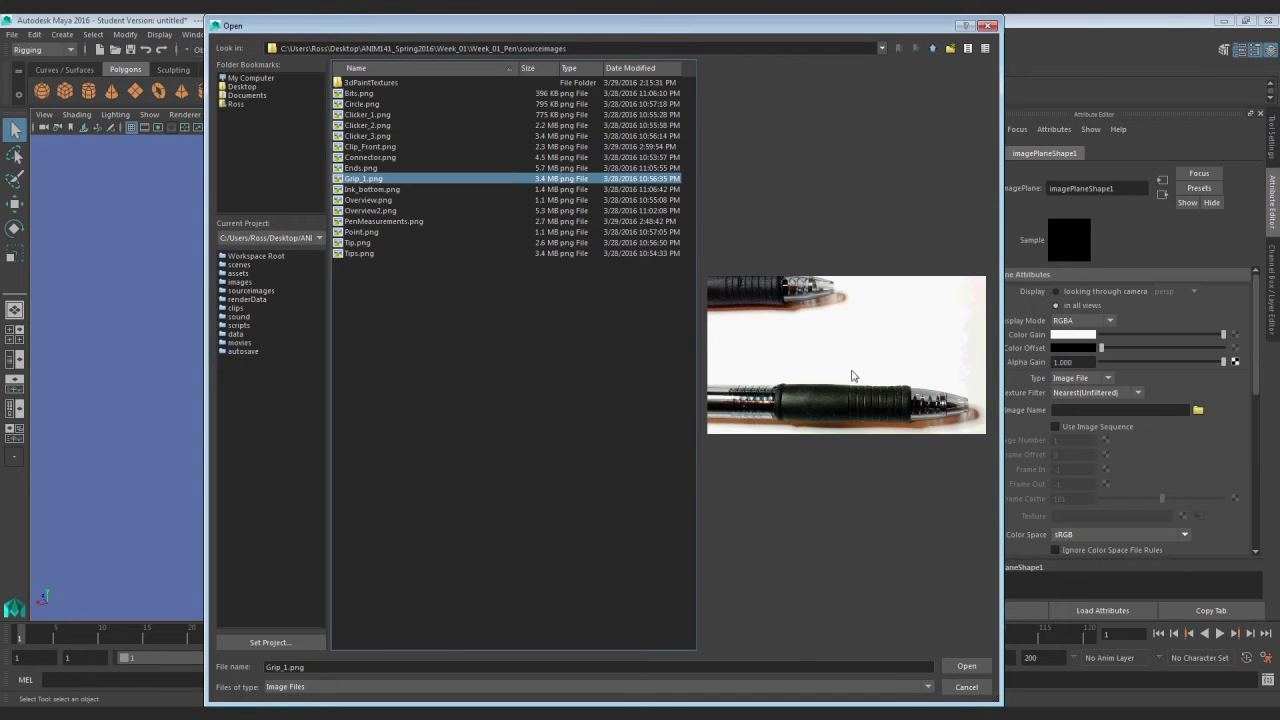
{"action": "left_click", "coordinate": [381, 243]}
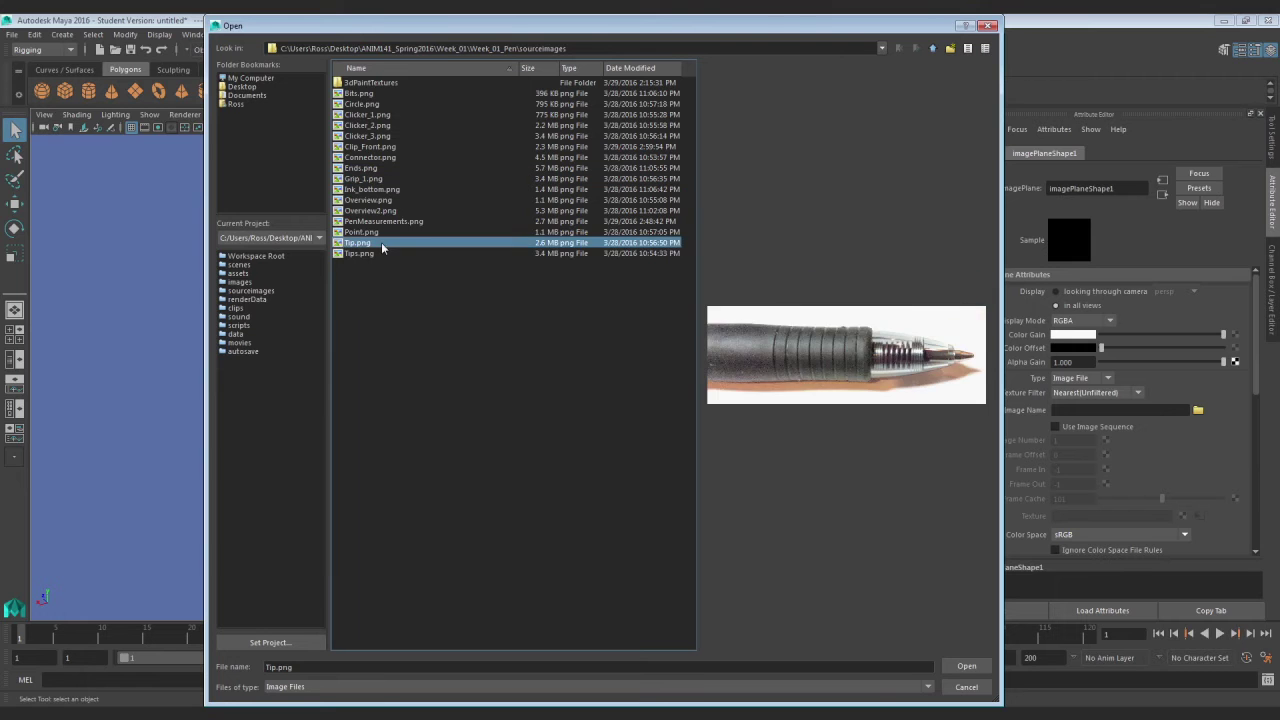
{"action": "key", "text": "Down"}
{"action": "left_click", "coordinate": [381, 242]}
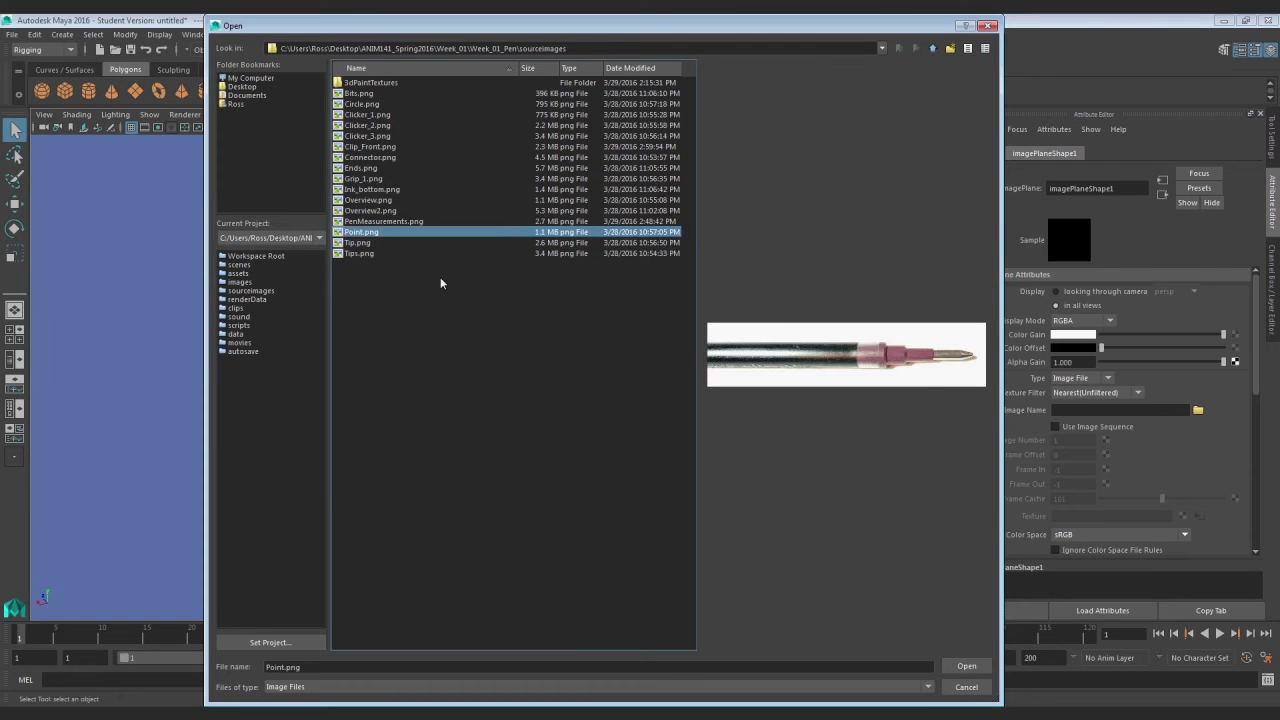
{"action": "key", "text": "Down"}
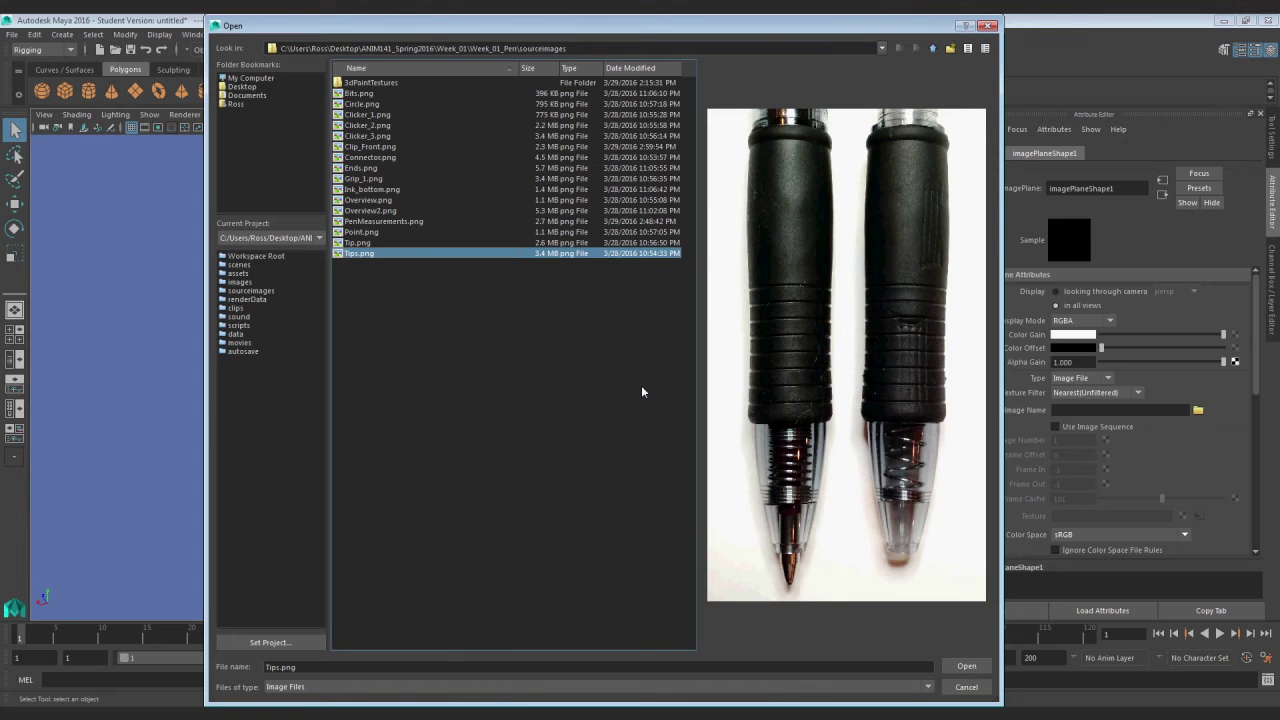
{"action": "left_click", "coordinate": [966, 667]}
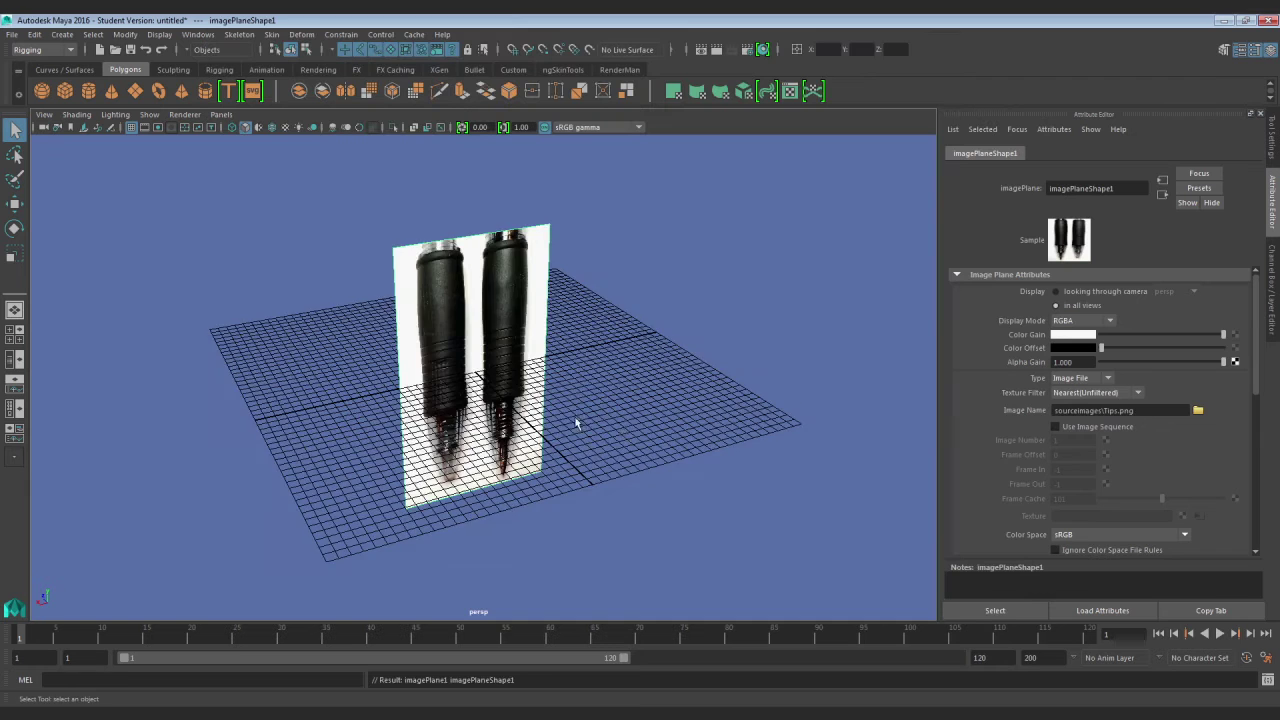
Lay the pen image plane flat by setting its Rotate X to 90
{"action": "left_click_drag", "start_coordinate": [574, 423], "coordinate": [680, 412], "text": "alt"}
{"action": "left_click_drag", "start_coordinate": [439, 223], "coordinate": [598, 317]}
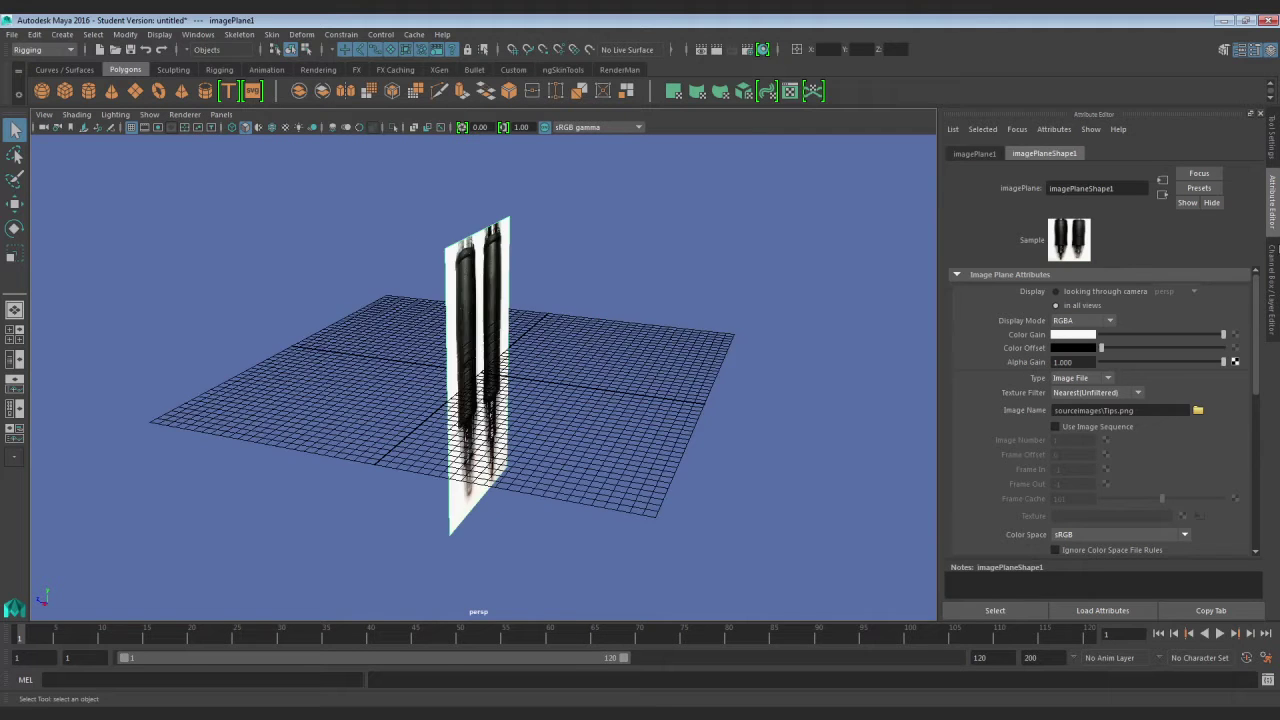
{"action": "left_click", "coordinate": [1270, 275]}
{"action": "left_click", "coordinate": [1235, 197]}
{"action": "left_click_drag", "start_coordinate": [790, 371], "coordinate": [229, 460], "text": "alt"}
{"action": "left_click", "coordinate": [1247, 195]}
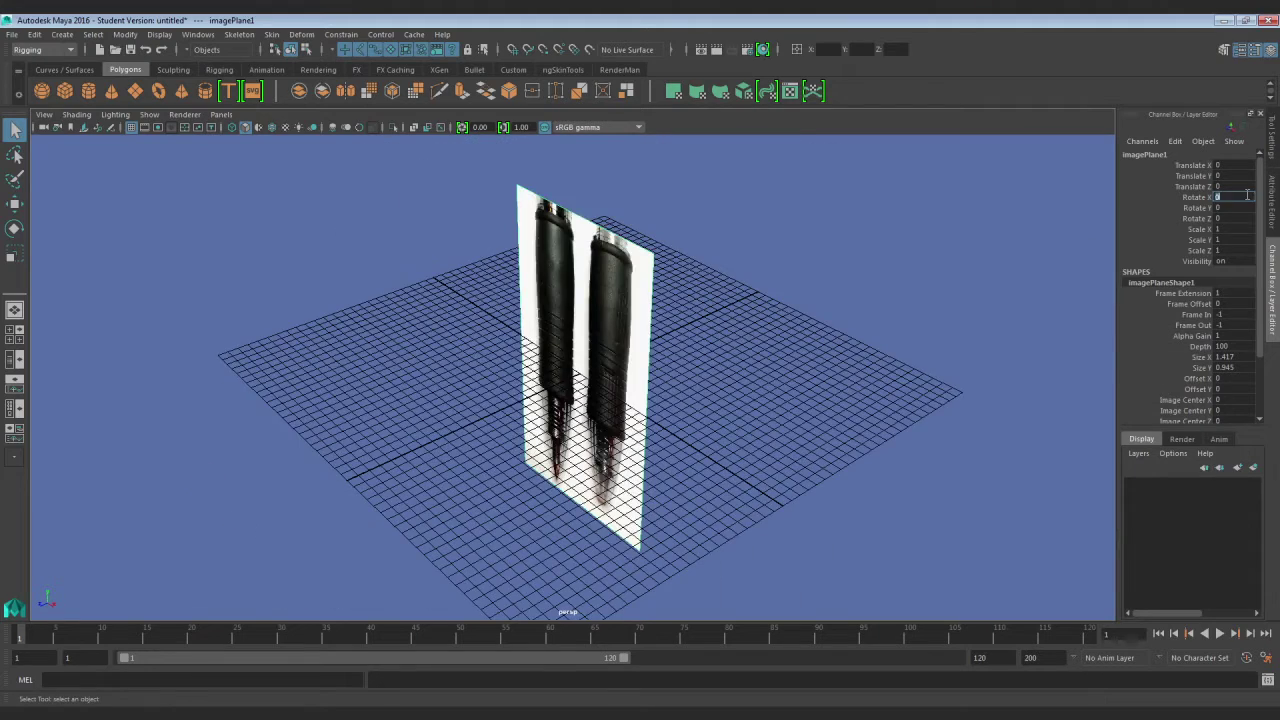
{"action": "type", "text": "90"}
{"action": "key", "text": "Return"}
Move the image plane up to about 1.148 in Translate Y and deselect it
{"action": "scroll", "coordinate": [645, 385], "scroll_direction": "up", "scroll_amount": 5}
{"action": "mouse_move", "coordinate": [645, 385]}
{"action": "left_mouse_down", "text": "alt"}
{"action": "mouse_move", "coordinate": [651, 400]}
{"action": "mouse_move", "coordinate": [640, 395]}
{"action": "left_mouse_up", "text": "alt"}
{"action": "key", "text": "w"}
{"action": "left_click_drag", "start_coordinate": [583, 316], "coordinate": [624, 398]}
{"action": "key", "text": "q"}
{"action": "left_click", "coordinate": [870, 417]}
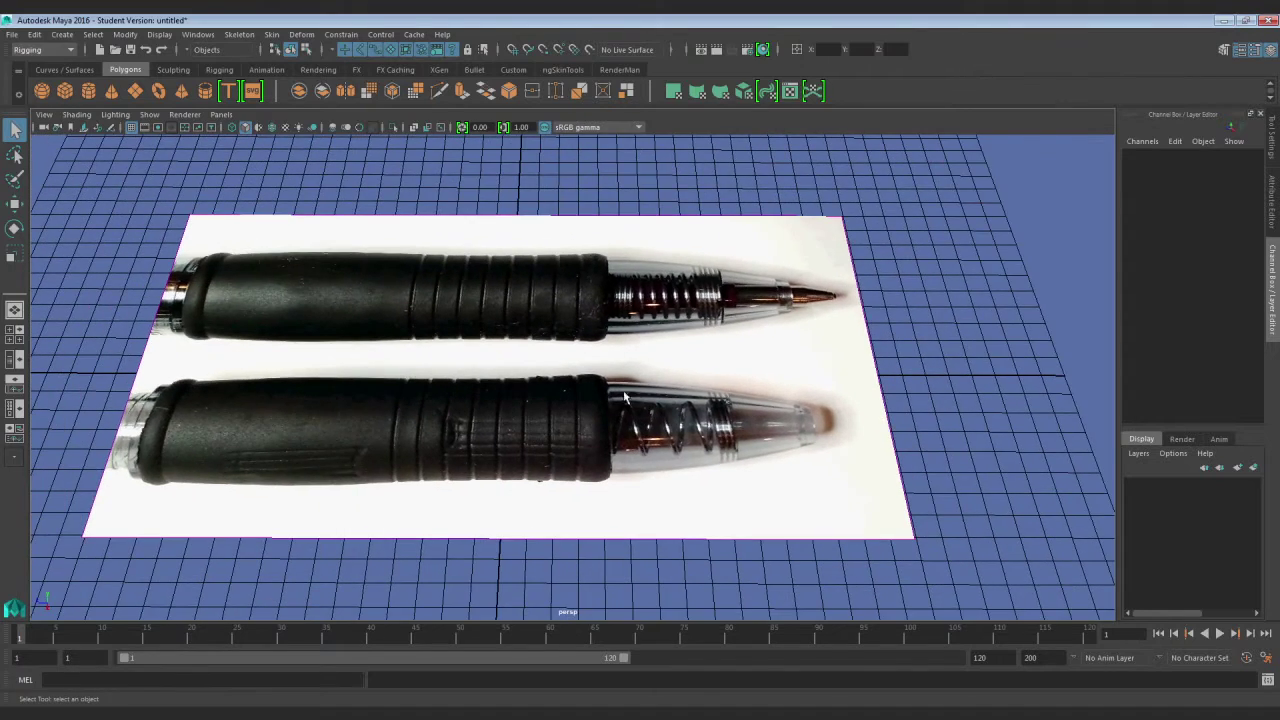
Examine the spring coils inside the transparent pen tips on the reference image up close
{"action": "left_click_drag", "start_coordinate": [697, 338], "coordinate": [683, 360], "text": "alt"}
{"action": "middle_click_drag", "start_coordinate": [683, 360], "coordinate": [606, 411], "text": "alt"}
{"action": "right_click_drag", "start_coordinate": [606, 411], "coordinate": [766, 446], "text": "alt"}
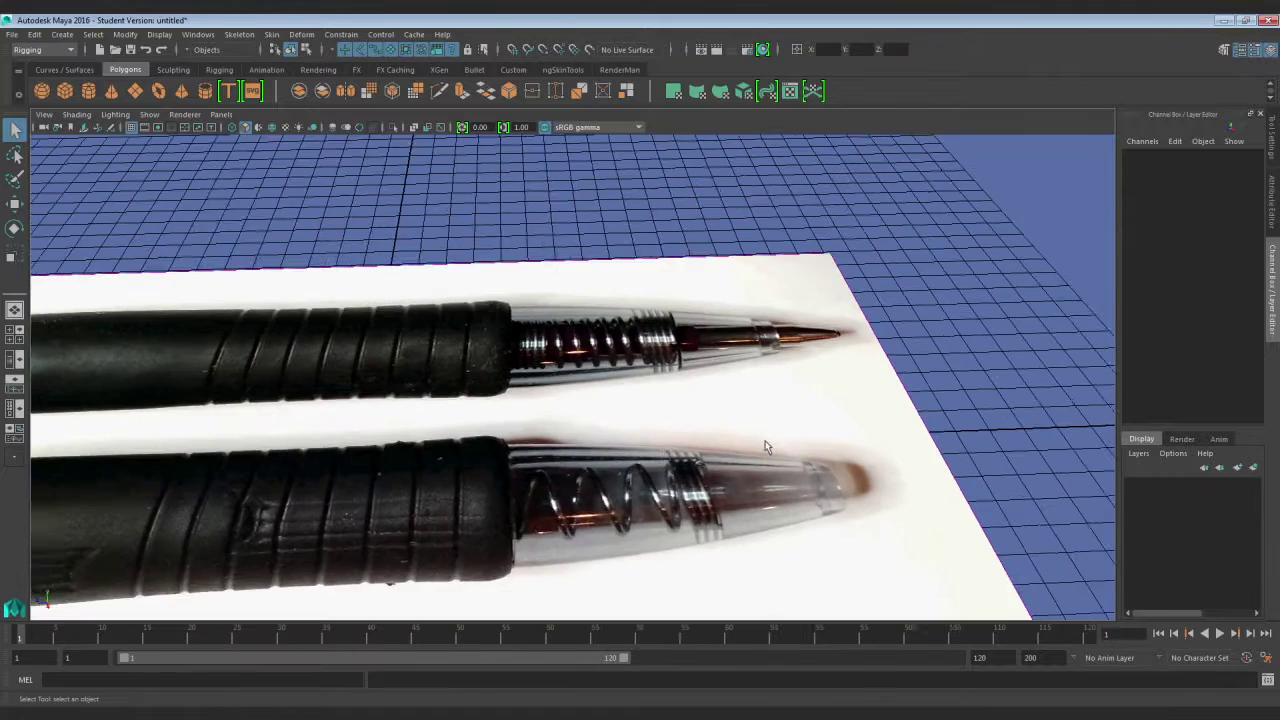
{"action": "middle_click_drag", "start_coordinate": [677, 435], "coordinate": [669, 386], "text": "alt"}
{"action": "left_click_drag", "start_coordinate": [666, 385], "coordinate": [820, 414], "text": "alt"}
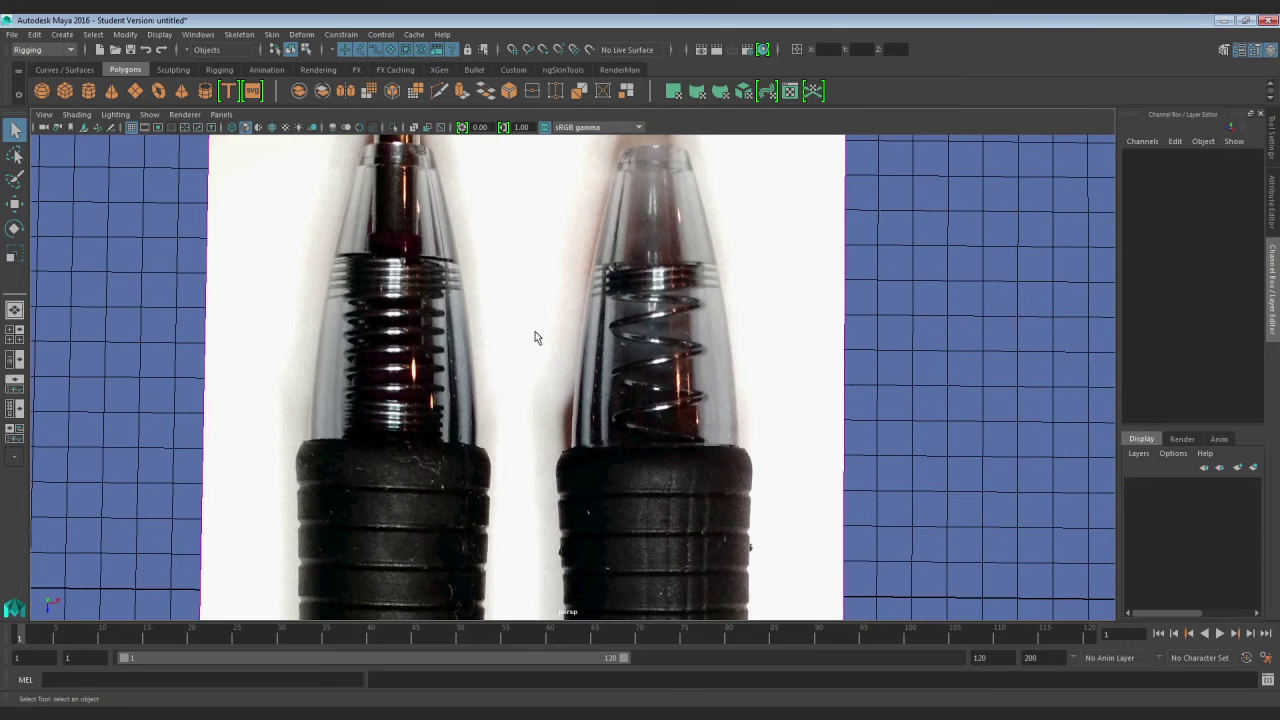
{"action": "middle_click_drag", "start_coordinate": [487, 329], "coordinate": [483, 349], "text": "alt"}
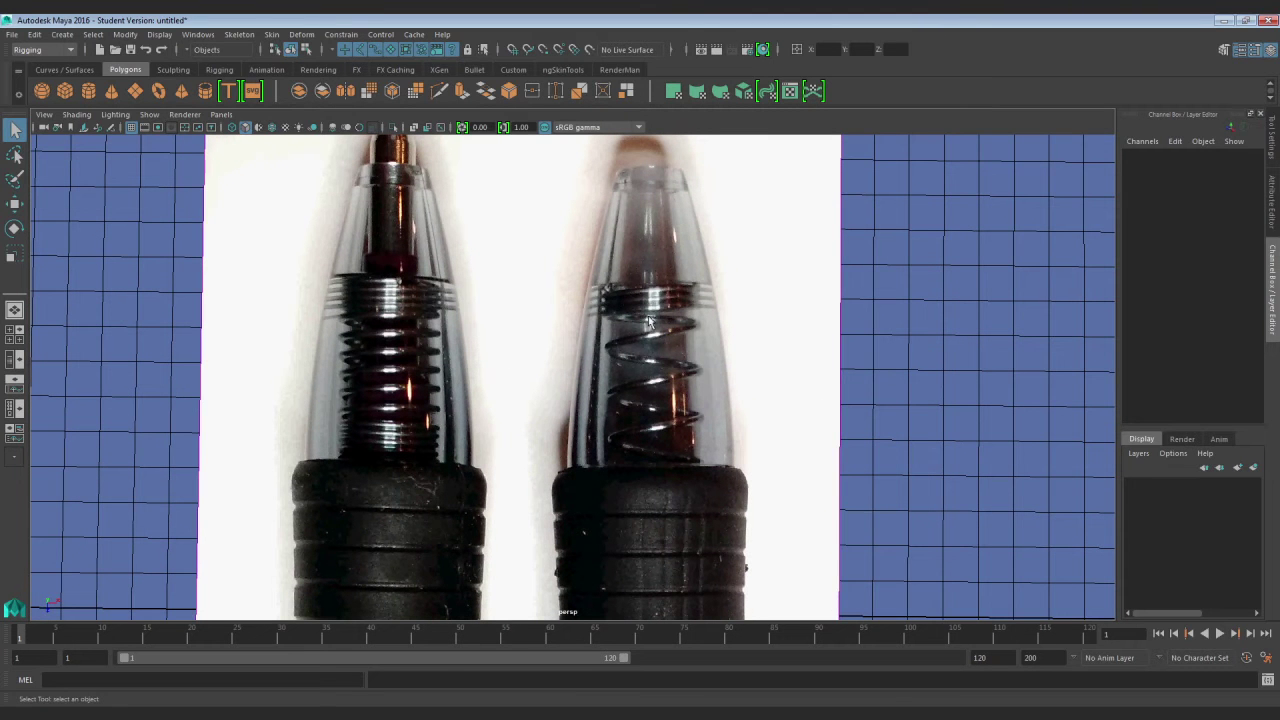
{"action": "left_click", "coordinate": [700, 425]}
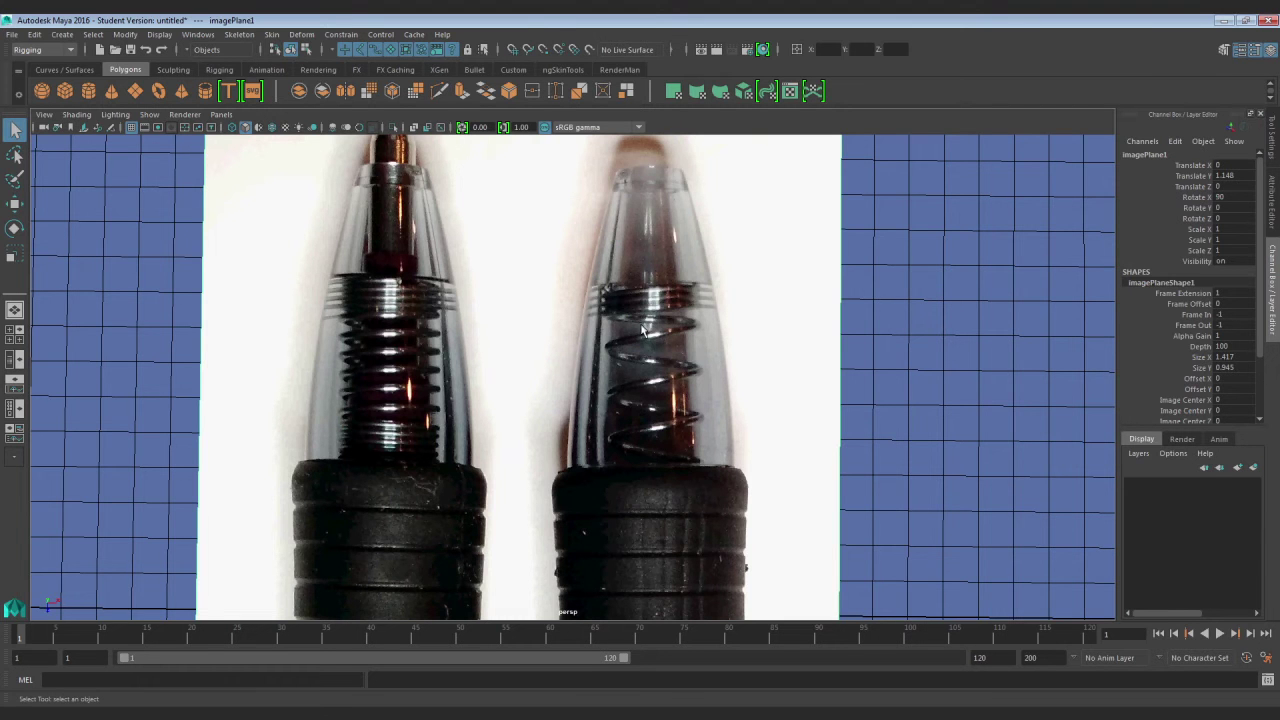
{"action": "scroll", "coordinate": [637, 342], "scroll_direction": "up", "scroll_amount": 3}
{"action": "left_click_drag", "start_coordinate": [653, 349], "coordinate": [655, 361], "text": "alt"}
{"action": "scroll", "coordinate": [648, 357], "scroll_direction": "down", "scroll_amount": 1}
{"action": "scroll", "coordinate": [543, 333], "scroll_direction": "up", "scroll_amount": 4}
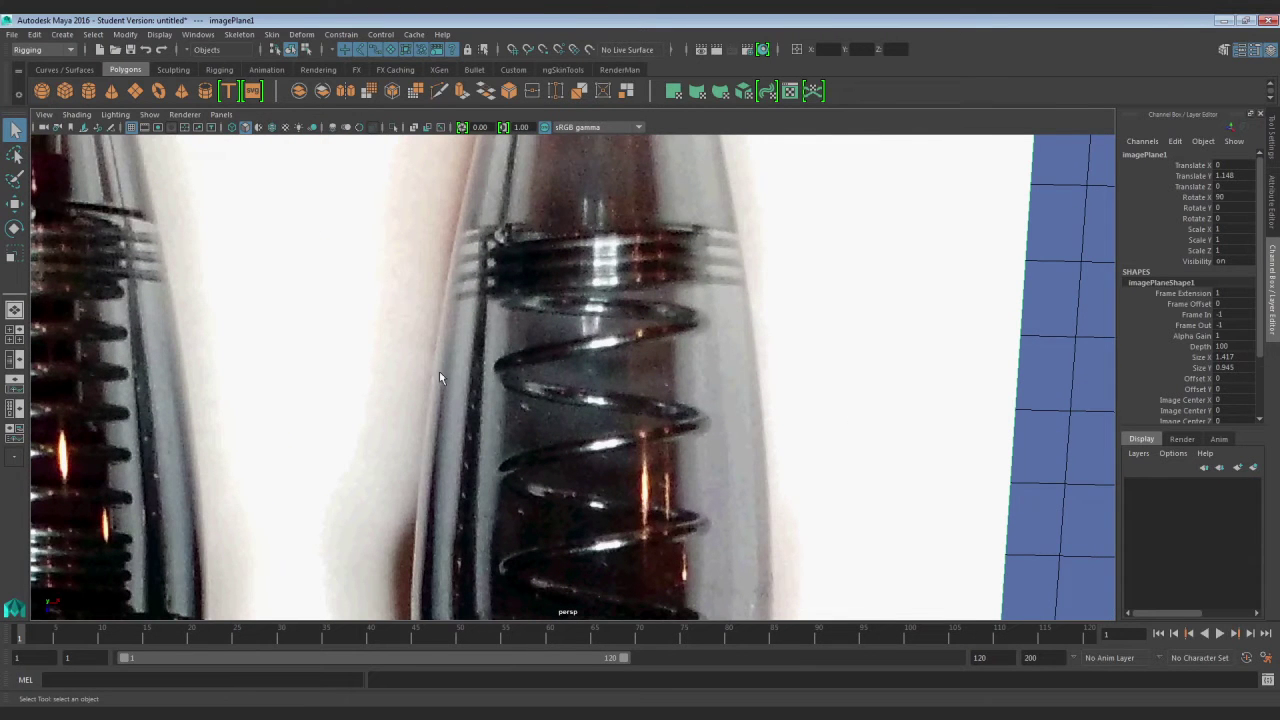
Compare the compressed spring in one pen tip with the extended spring in the other on the reference image
{"action": "middle_click_drag", "start_coordinate": [439, 377], "coordinate": [711, 334], "text": "alt"}
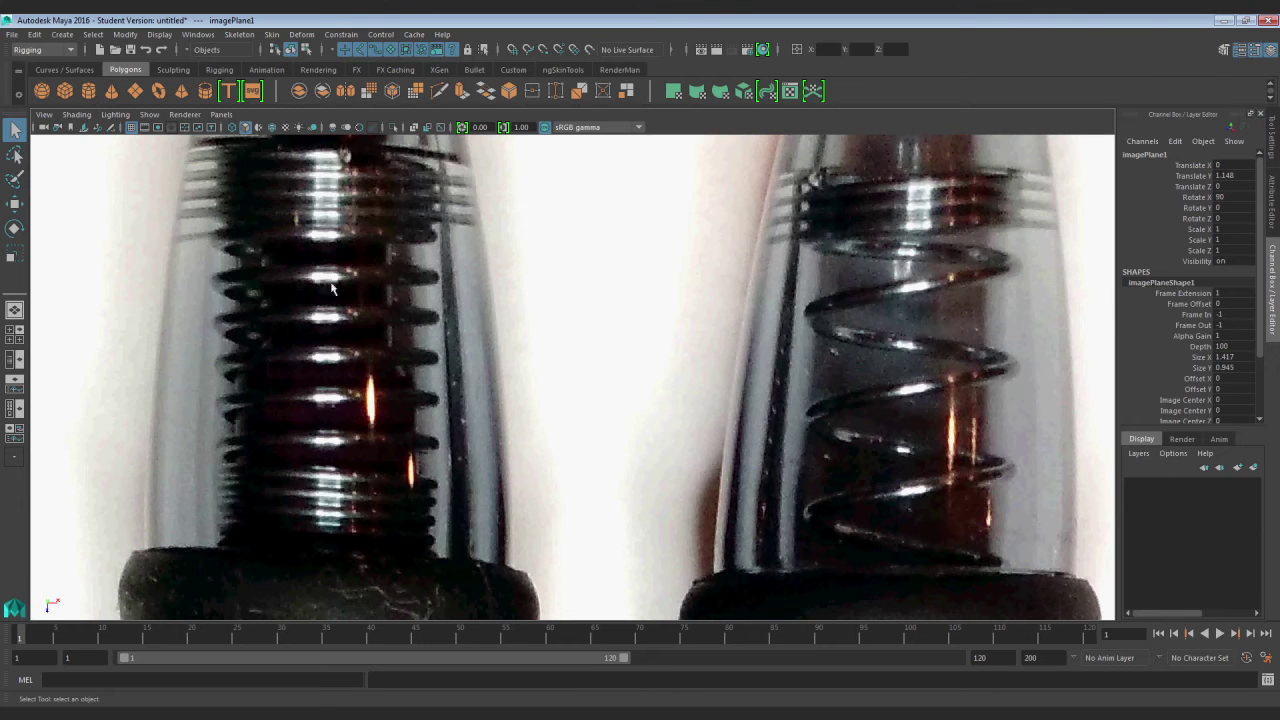
{"action": "middle_click_drag", "start_coordinate": [629, 387], "coordinate": [412, 401], "text": "alt"}
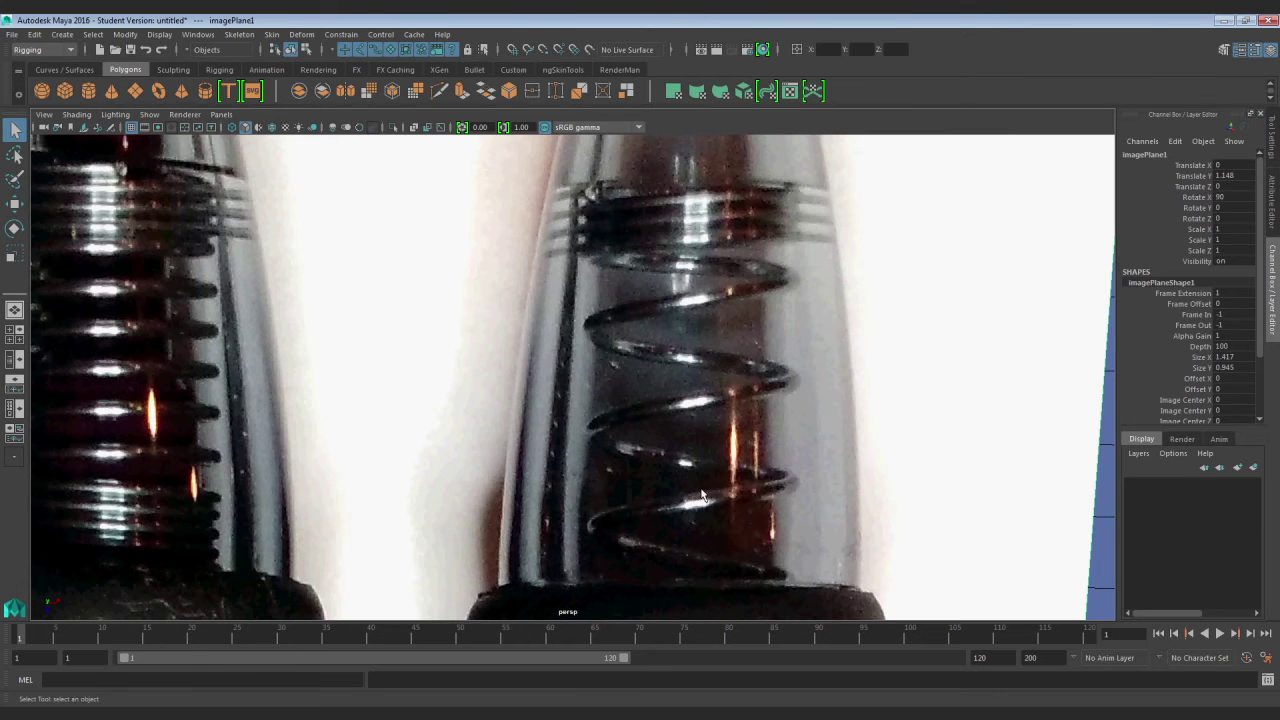
{"action": "scroll", "coordinate": [700, 465], "scroll_direction": "up", "scroll_amount": 5}
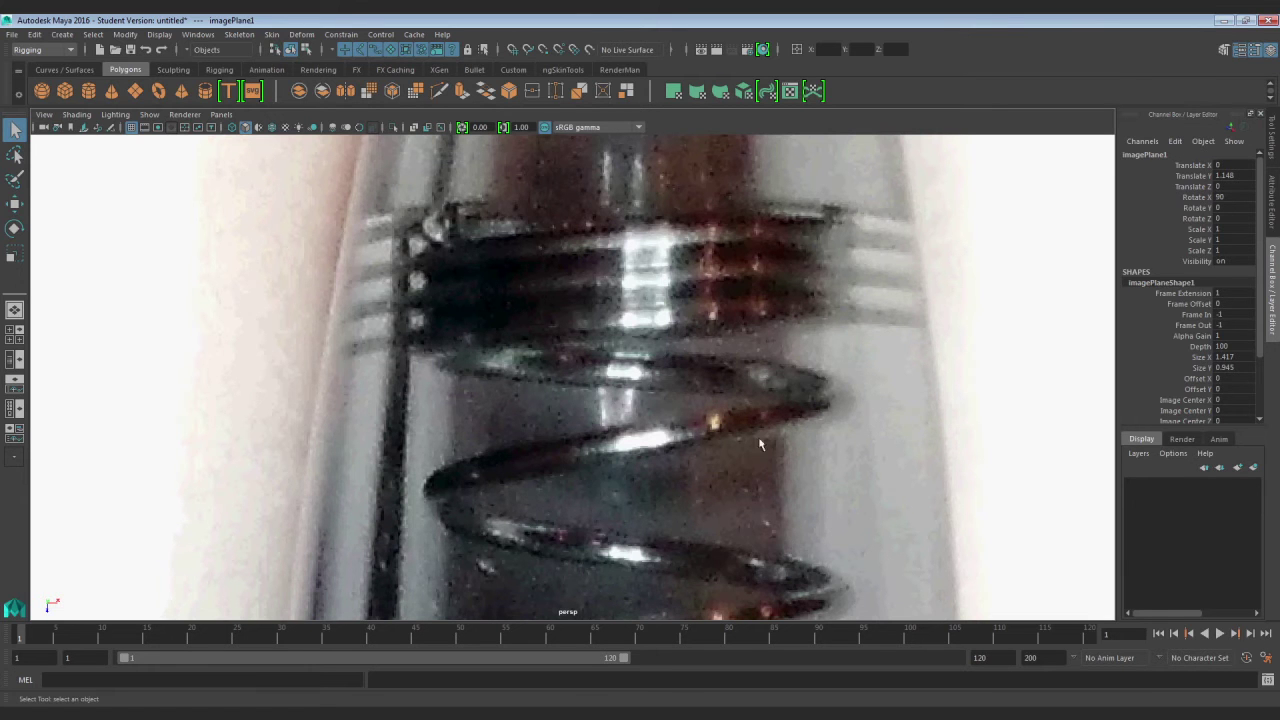
{"action": "scroll", "coordinate": [580, 368], "scroll_direction": "down", "scroll_amount": 10}
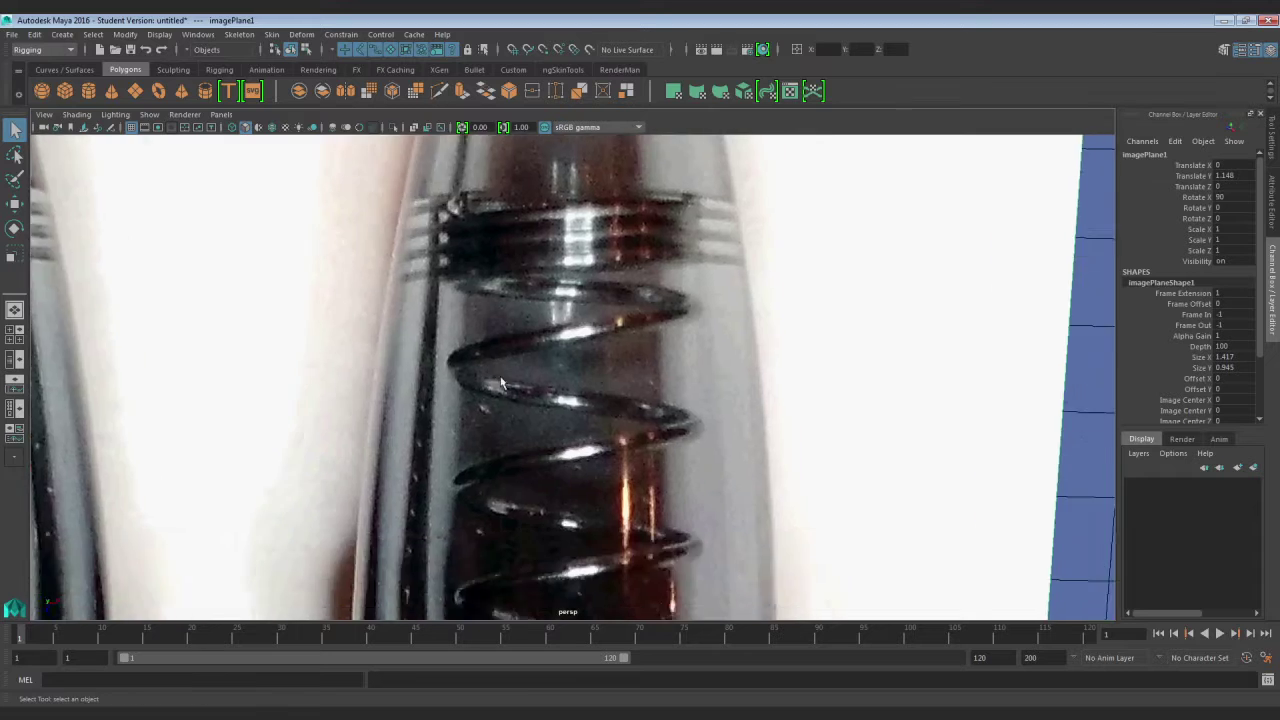
{"action": "scroll", "coordinate": [572, 376], "scroll_direction": "up", "scroll_amount": 3}
{"action": "scroll", "coordinate": [580, 378], "scroll_direction": "down", "scroll_amount": 1}
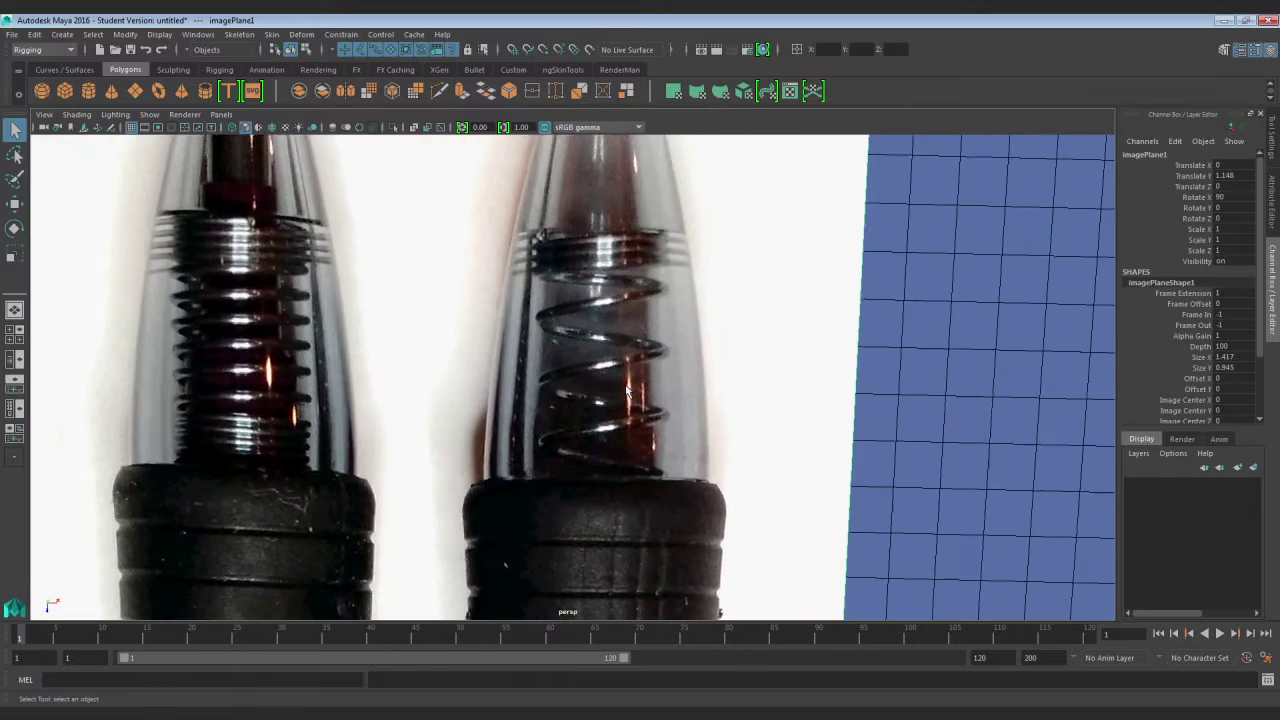
{"action": "scroll", "coordinate": [631, 380], "scroll_direction": "up", "scroll_amount": 5}
{"action": "scroll", "coordinate": [641, 436], "scroll_direction": "down", "scroll_amount": 8}
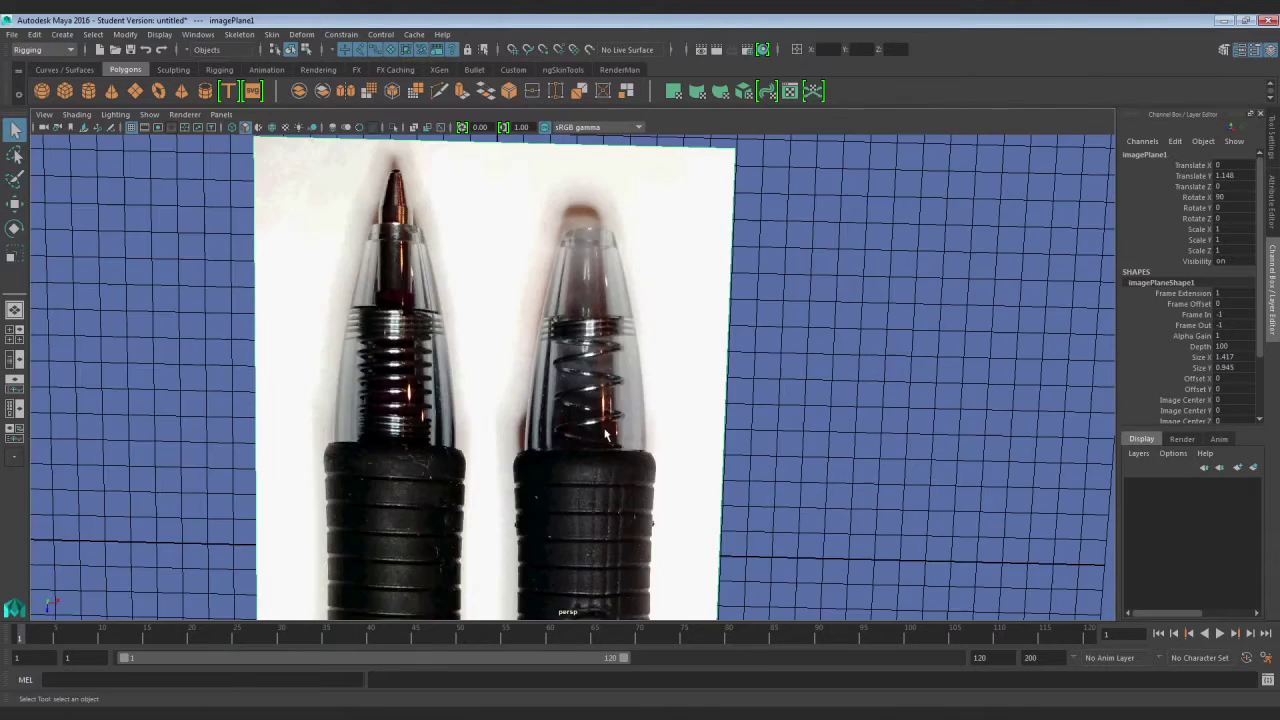
Create a polygon helix and move it above the extended spring, to about 3.464, 3.169, -7.236 in Translate X, Y and Z
{"action": "left_click_drag", "start_coordinate": [600, 437], "coordinate": [545, 378], "text": "alt"}
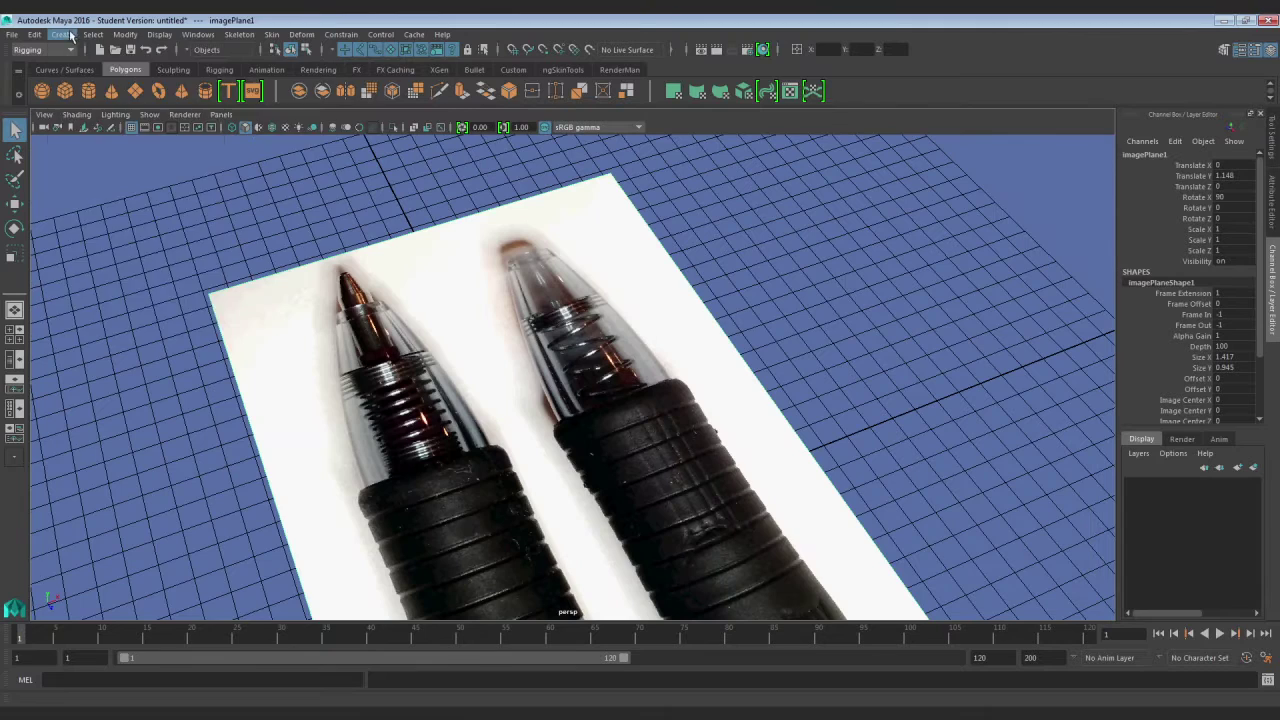
{"action": "left_click", "coordinate": [62, 34]}
{"action": "mouse_move", "coordinate": [100, 82]}
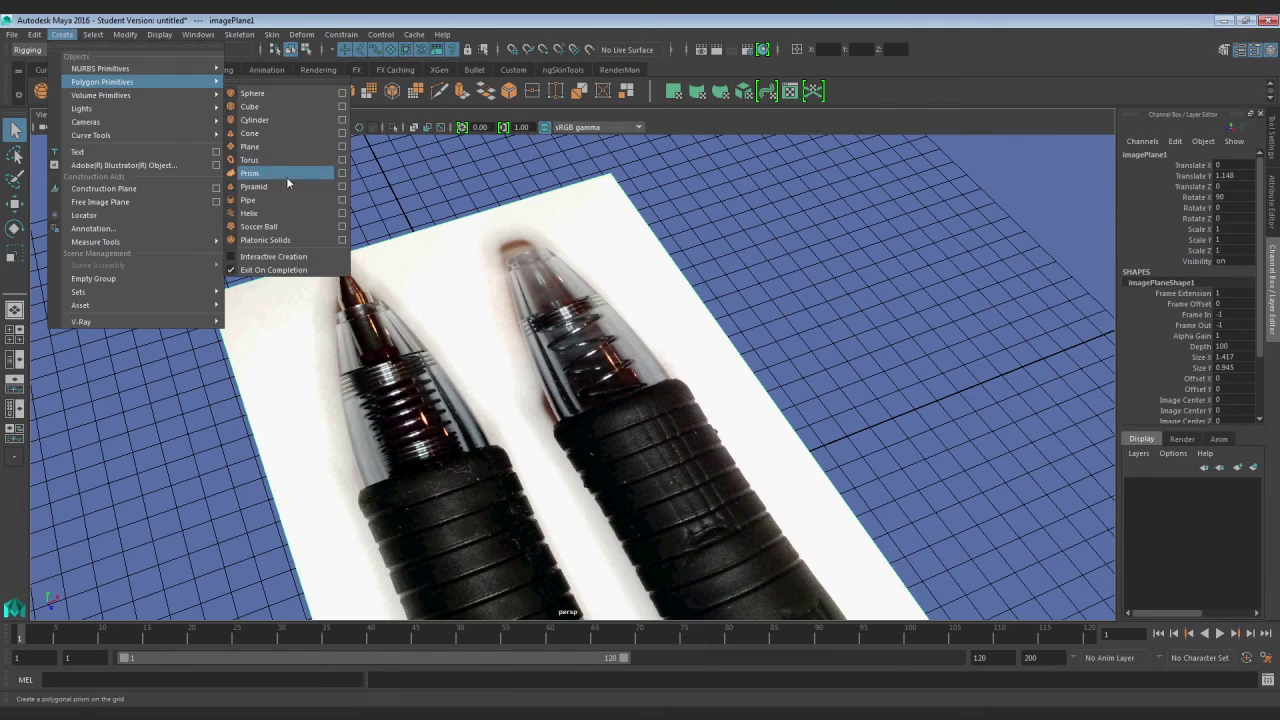
{"action": "left_click", "coordinate": [249, 213]}
{"action": "left_click_drag", "start_coordinate": [643, 443], "coordinate": [545, 420], "text": "alt"}
{"action": "key", "text": "w"}
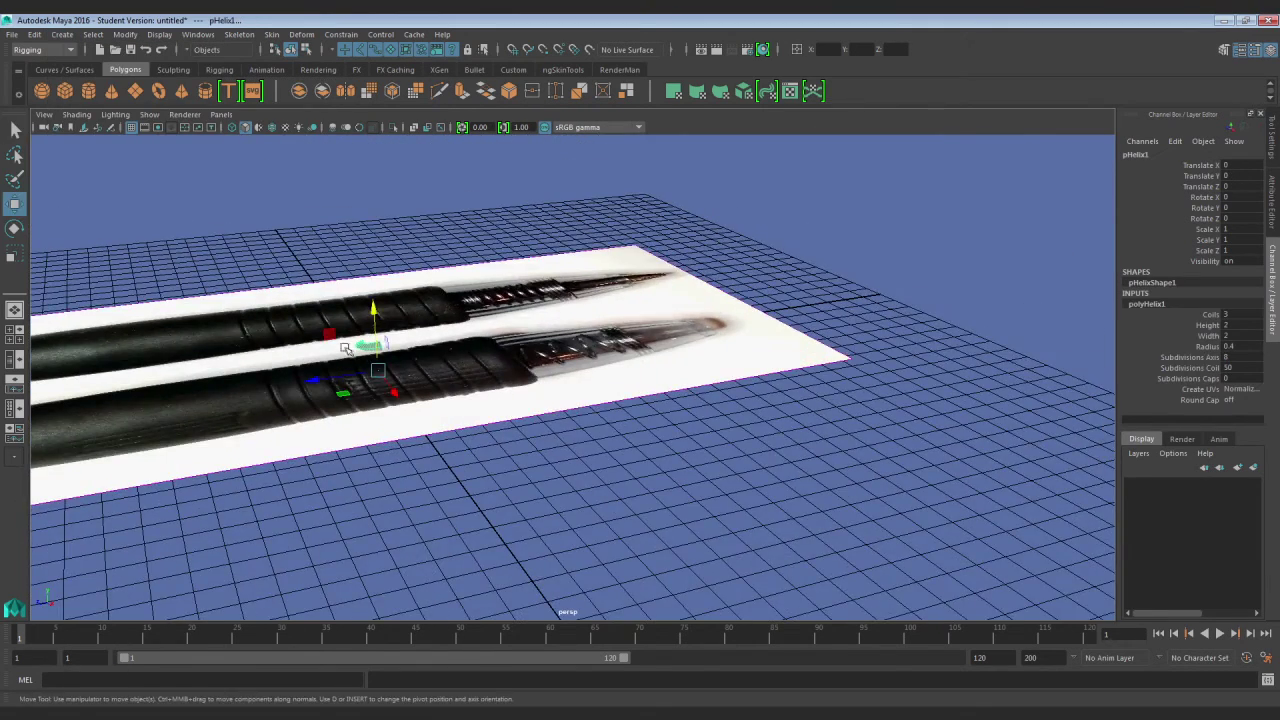
{"action": "left_click_drag", "start_coordinate": [345, 347], "coordinate": [566, 350]}
{"action": "left_click_drag", "start_coordinate": [587, 307], "coordinate": [589, 226]}
{"action": "left_click_drag", "start_coordinate": [597, 283], "coordinate": [624, 331], "text": "alt"}
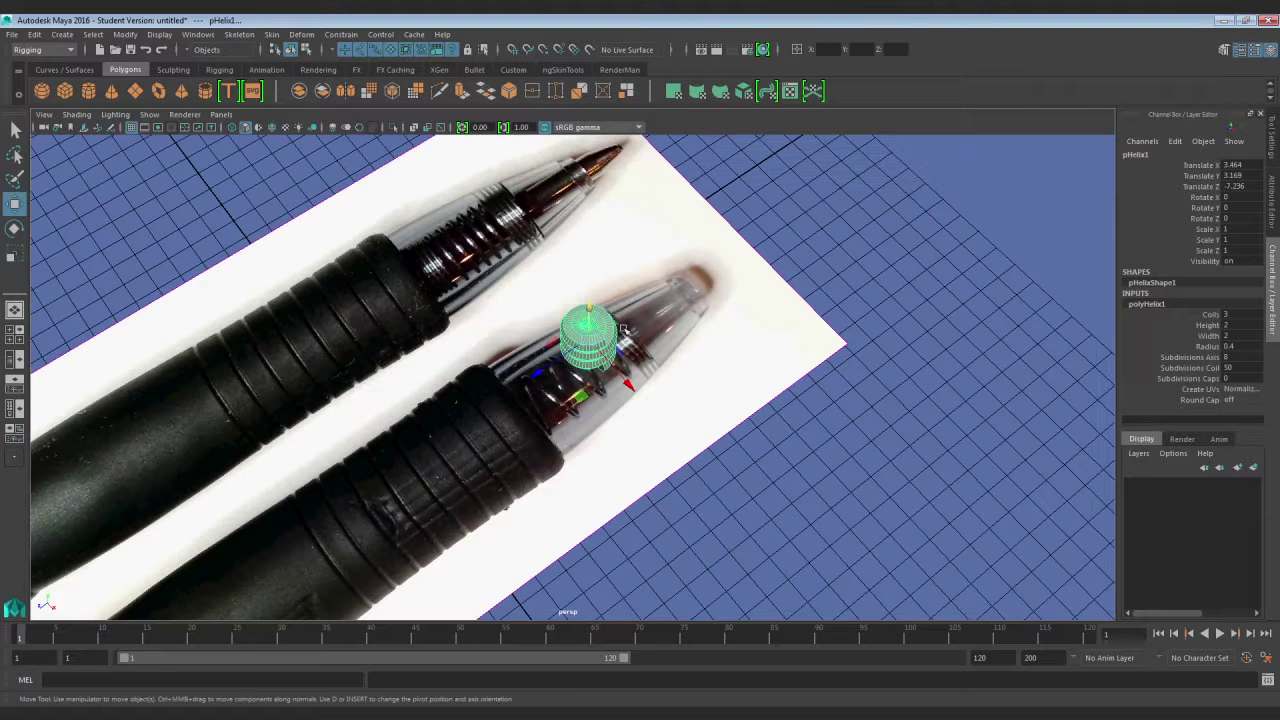
Lay the helix along the pen's axis by setting its Rotate X to 90
{"action": "left_click", "coordinate": [1257, 198]}
{"action": "type", "text": "90"}
{"action": "key", "text": "Return"}
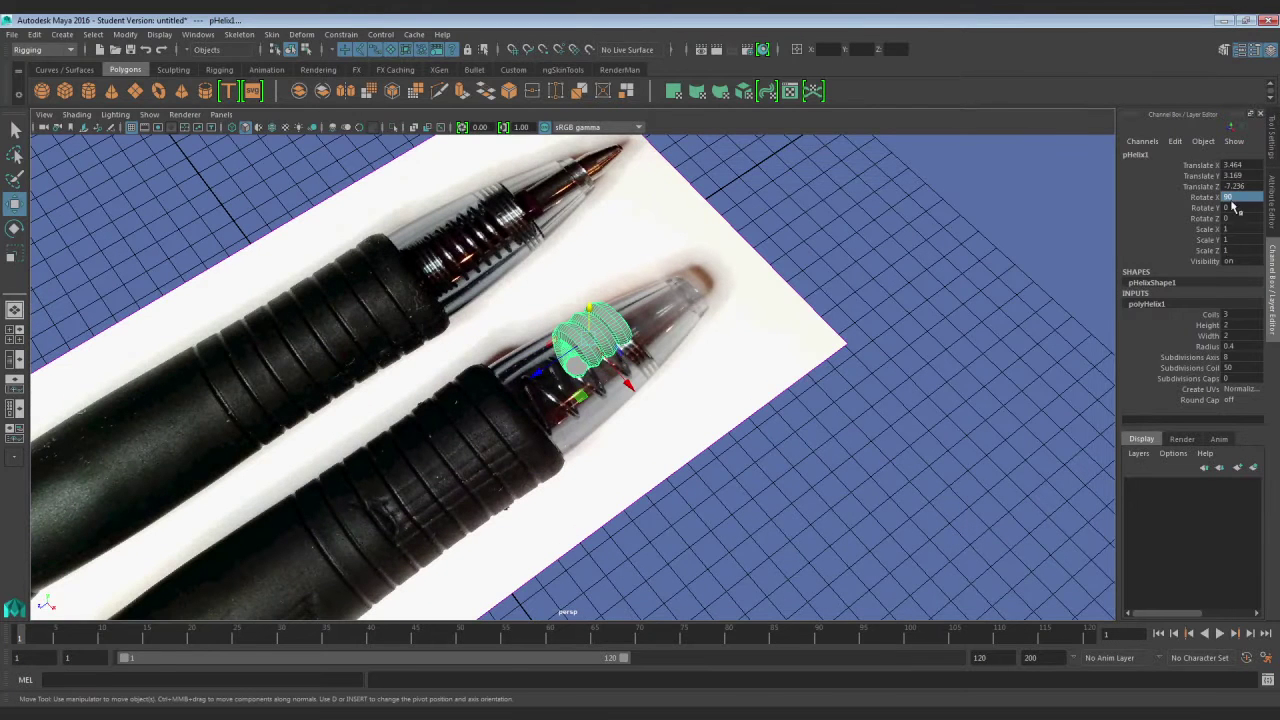
Compare the helix with the springs of both pens up close in the maximized top view
{"action": "left_click_drag", "start_coordinate": [812, 308], "coordinate": [777, 349], "text": "alt"}
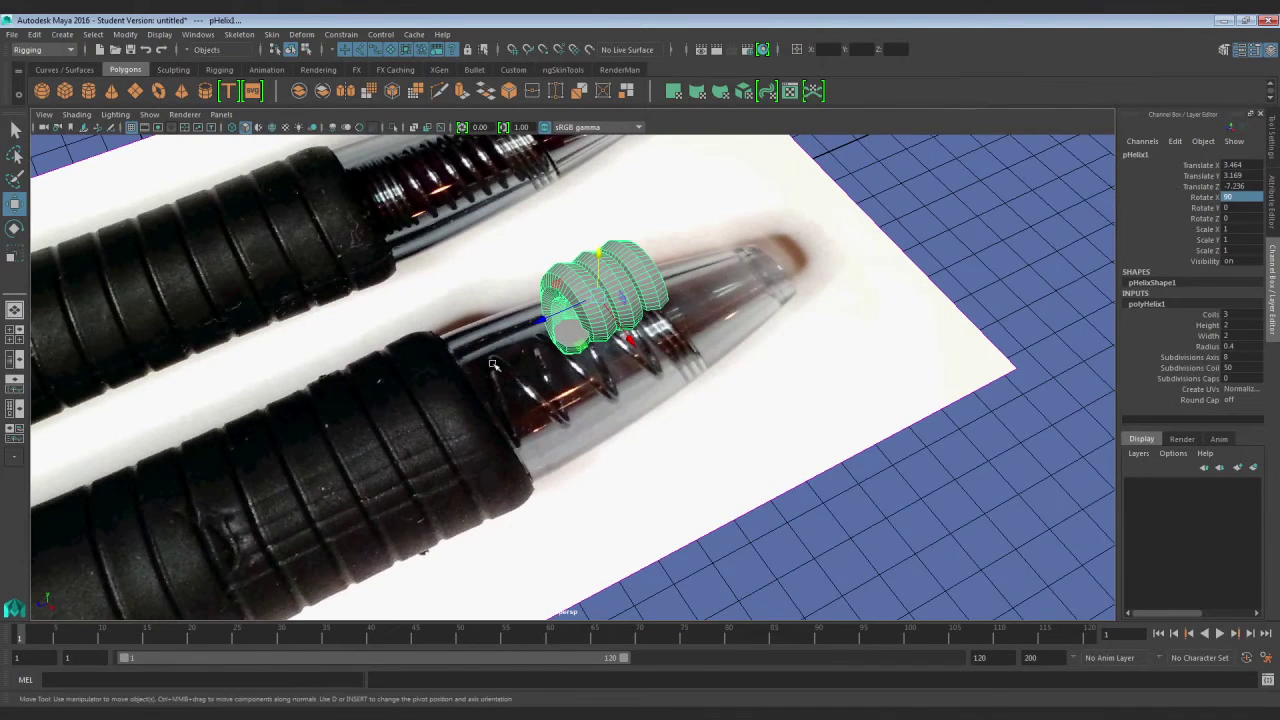
{"action": "left_click", "coordinate": [15, 335]}
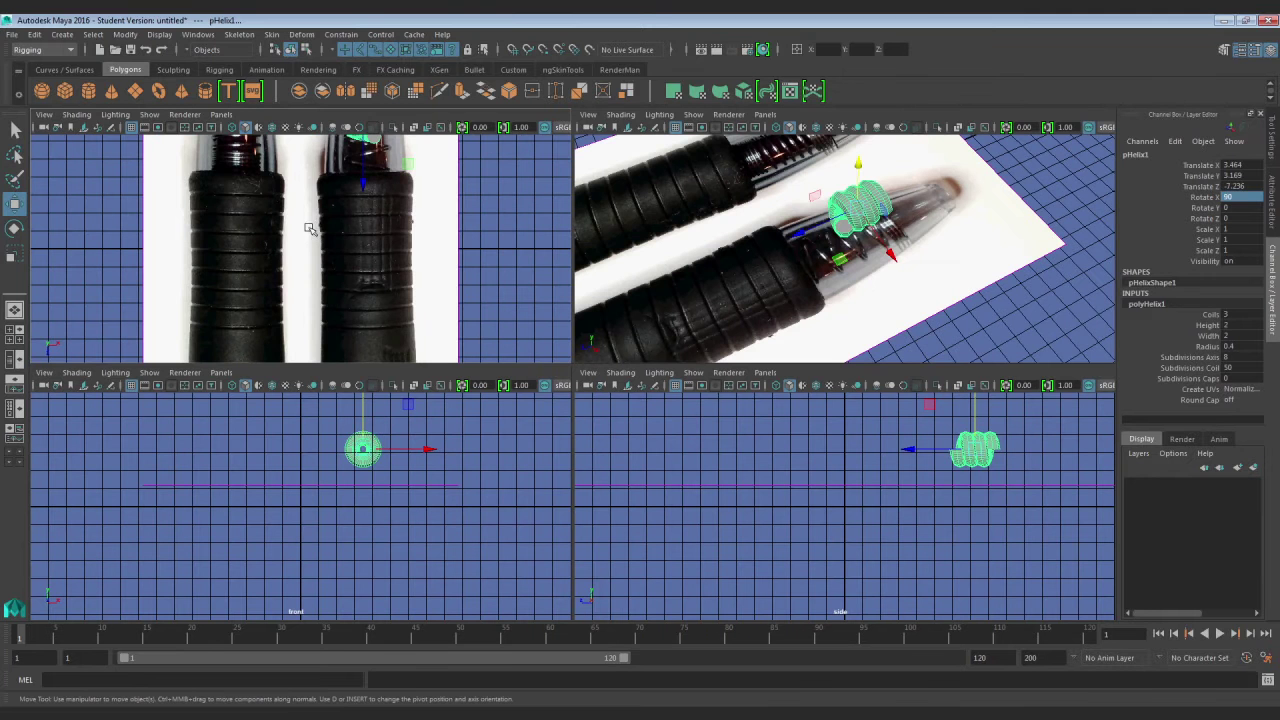
{"action": "key", "text": "space"}
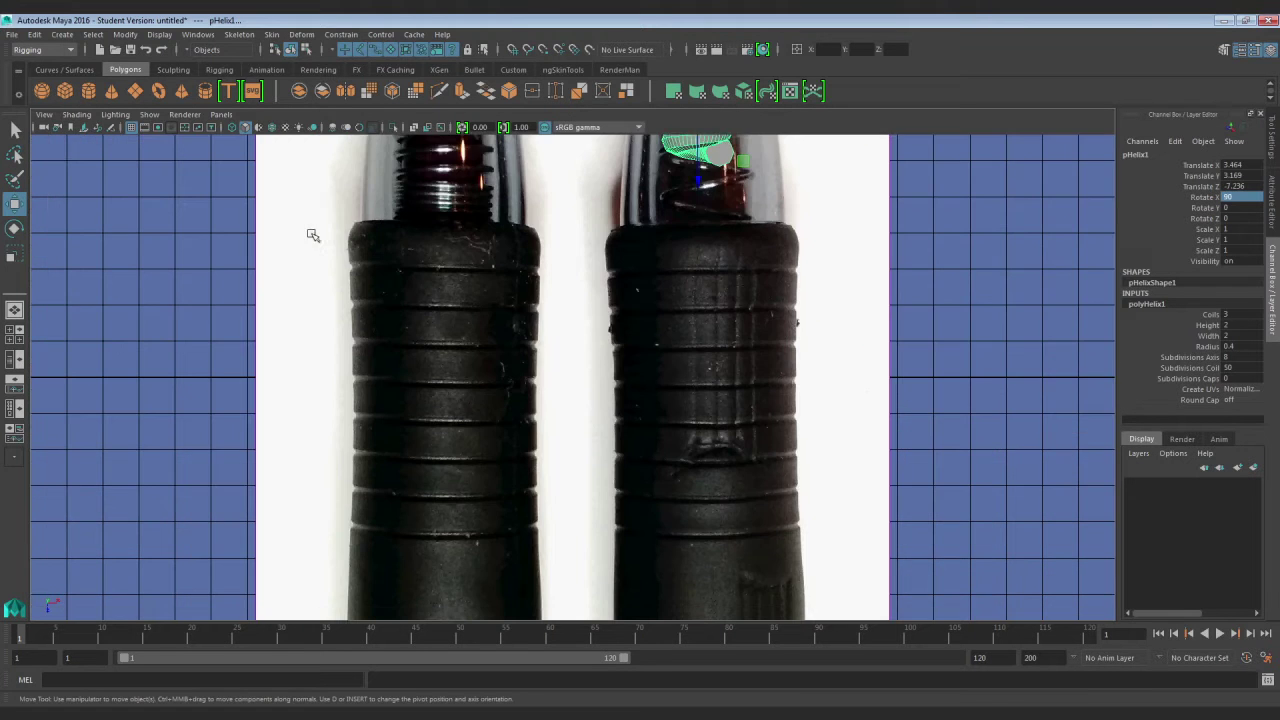
{"action": "middle_click_drag", "start_coordinate": [735, 257], "coordinate": [654, 463], "text": "alt"}
{"action": "scroll", "coordinate": [789, 289], "scroll_direction": "up", "scroll_amount": 6}
{"action": "middle_click_drag", "start_coordinate": [789, 289], "coordinate": [724, 380], "text": "alt"}
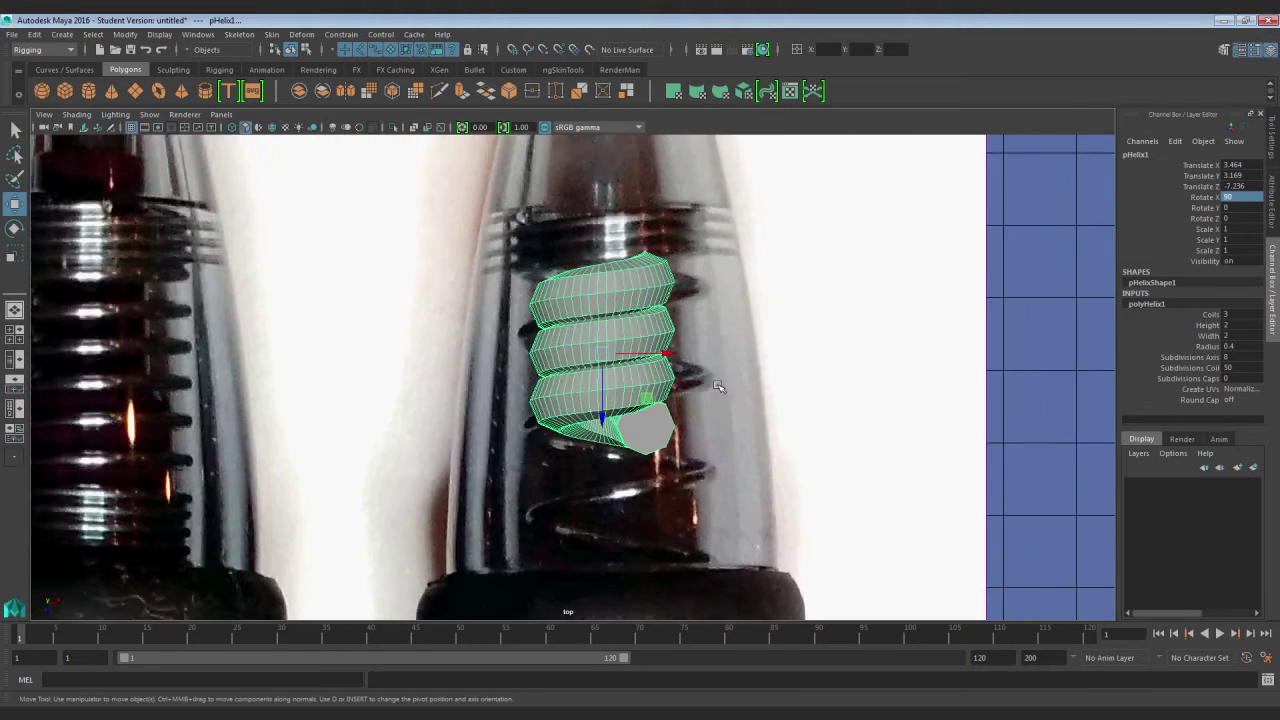
{"action": "scroll", "coordinate": [724, 380], "scroll_direction": "up", "scroll_amount": 1}
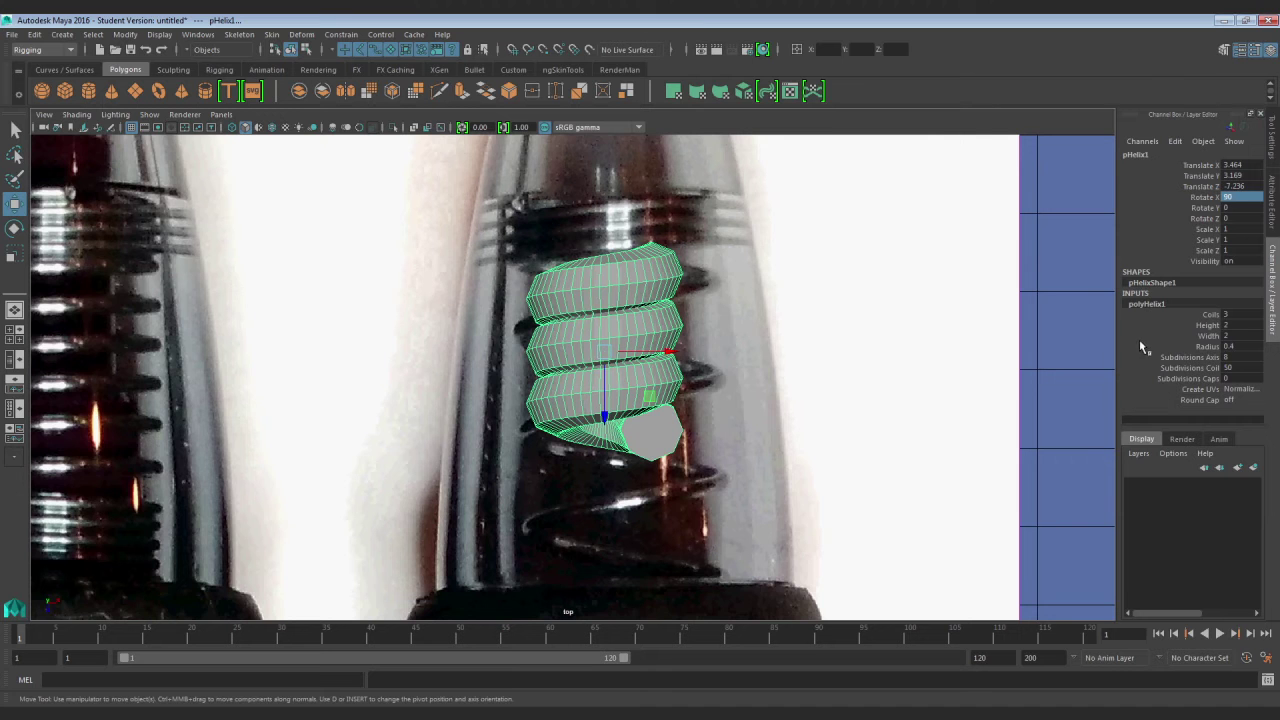
{"action": "middle_click_drag", "start_coordinate": [775, 329], "coordinate": [757, 355], "text": "alt"}
{"action": "right_click_drag", "start_coordinate": [757, 355], "coordinate": [895, 369], "text": "alt"}
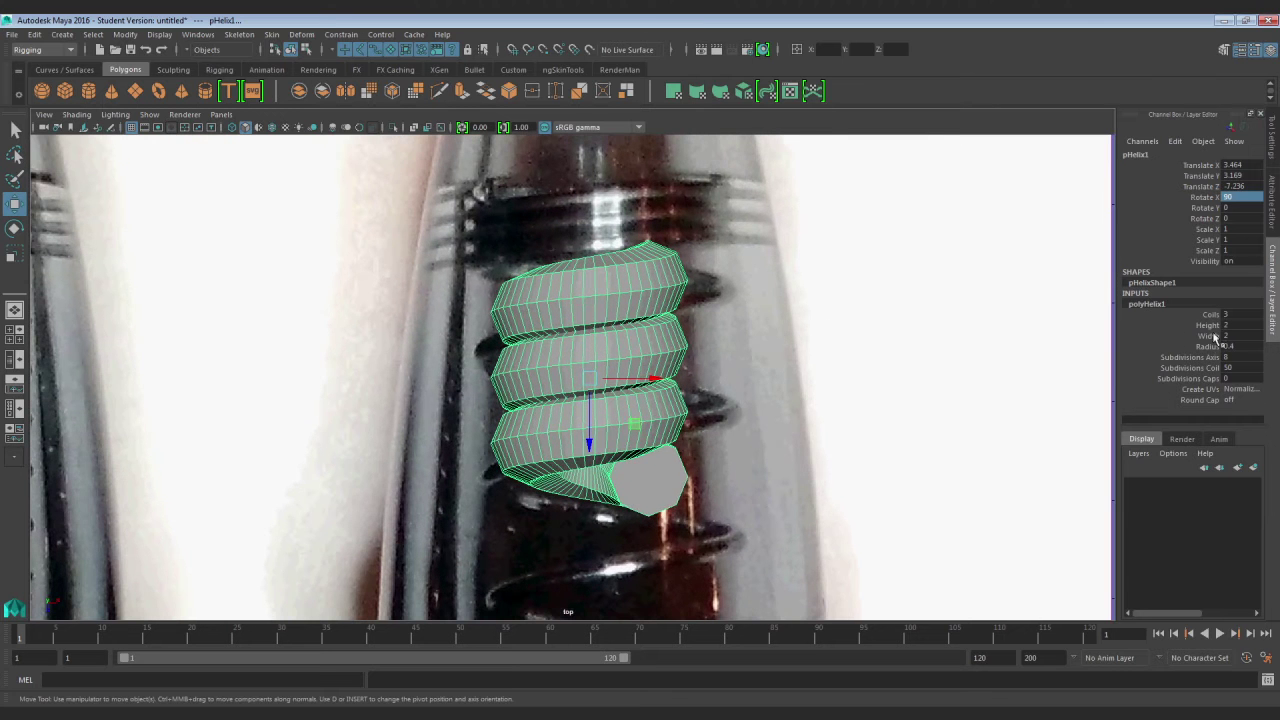
{"action": "middle_click_drag", "start_coordinate": [361, 401], "coordinate": [790, 320], "text": "alt"}
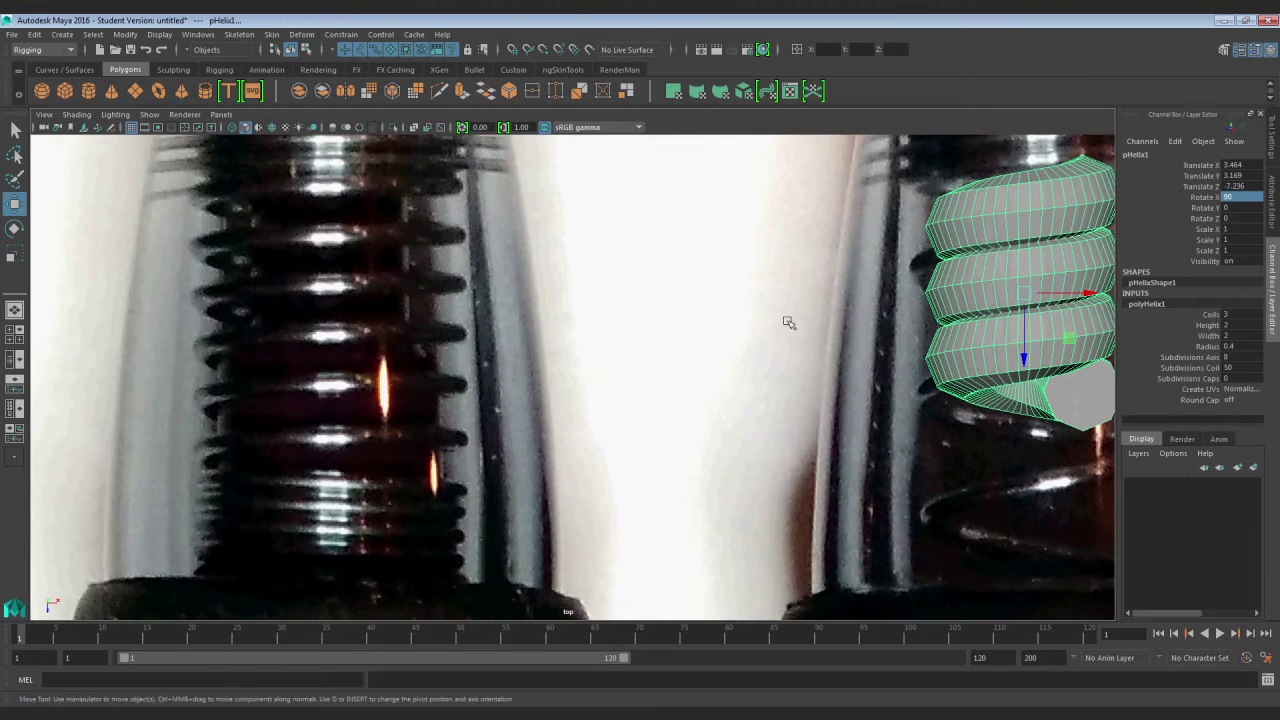
{"action": "middle_click_drag", "start_coordinate": [686, 311], "coordinate": [706, 329], "text": "alt"}
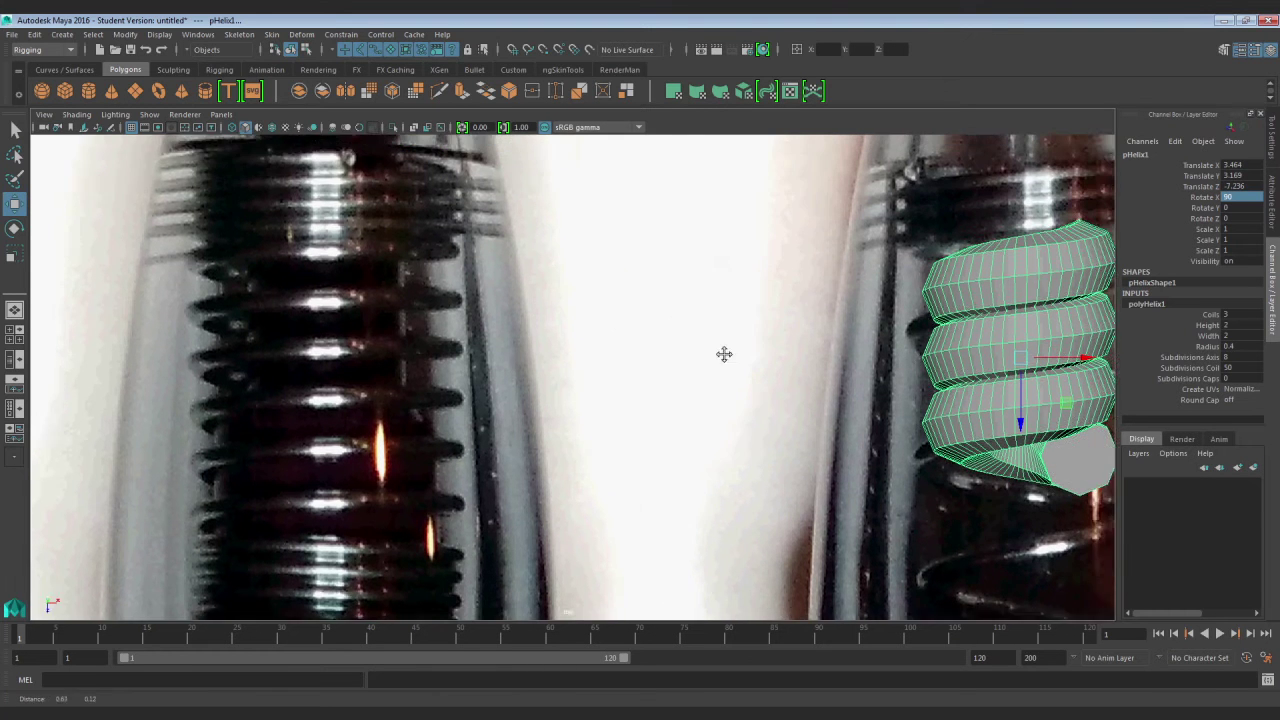
{"action": "middle_click_drag", "start_coordinate": [723, 354], "coordinate": [414, 354], "text": "alt"}
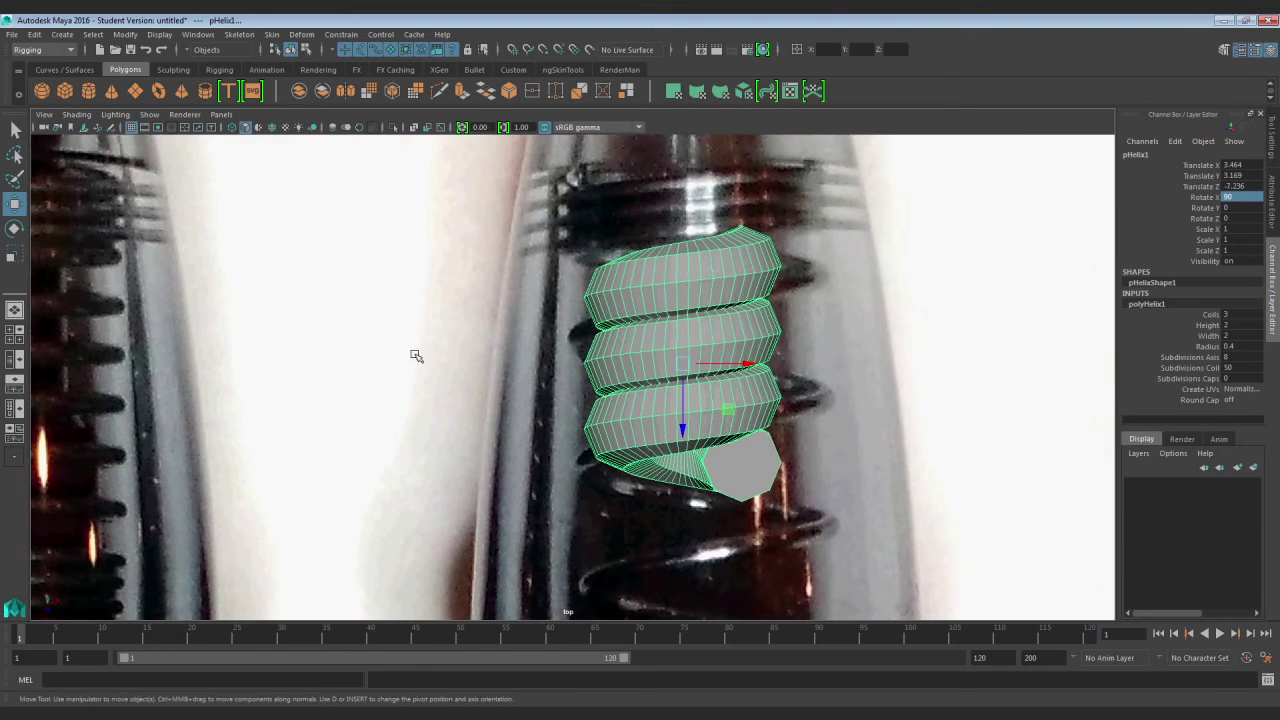
Set the helix to 6 coils, height 2.8, width 2.4 and radius 0.1
{"action": "left_click", "coordinate": [1236, 315]}
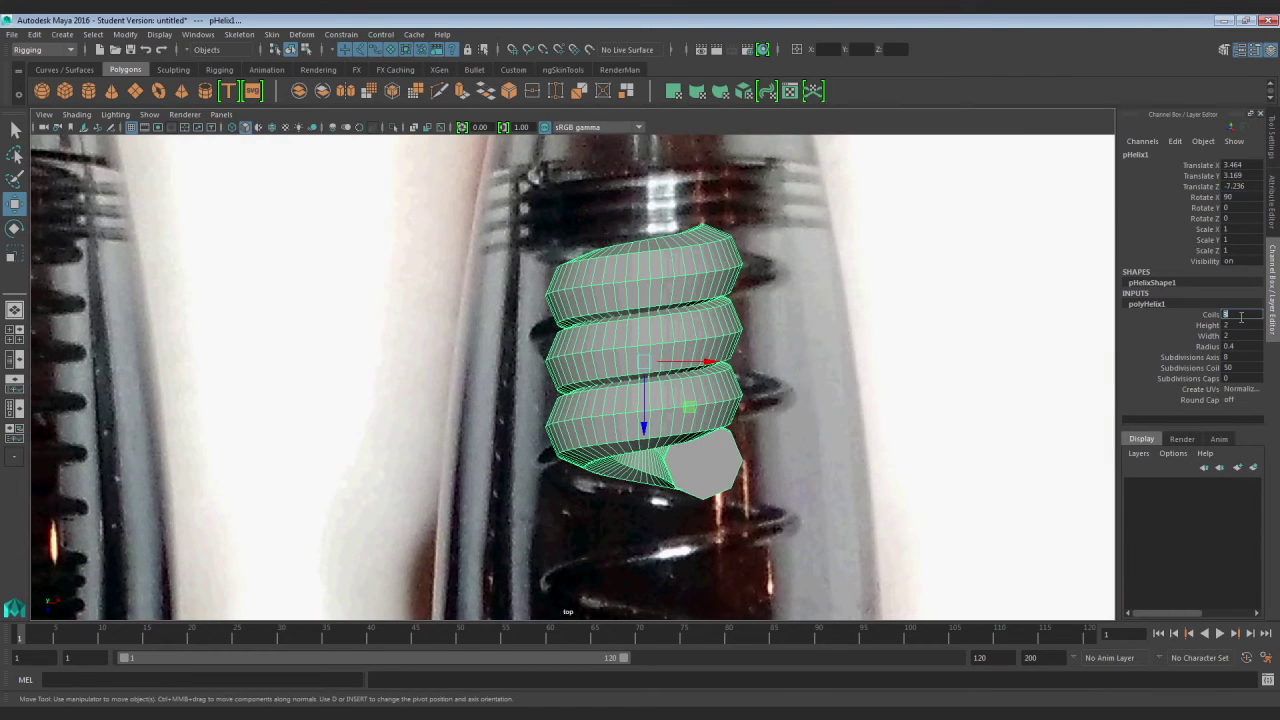
{"action": "key", "text": "Return"}
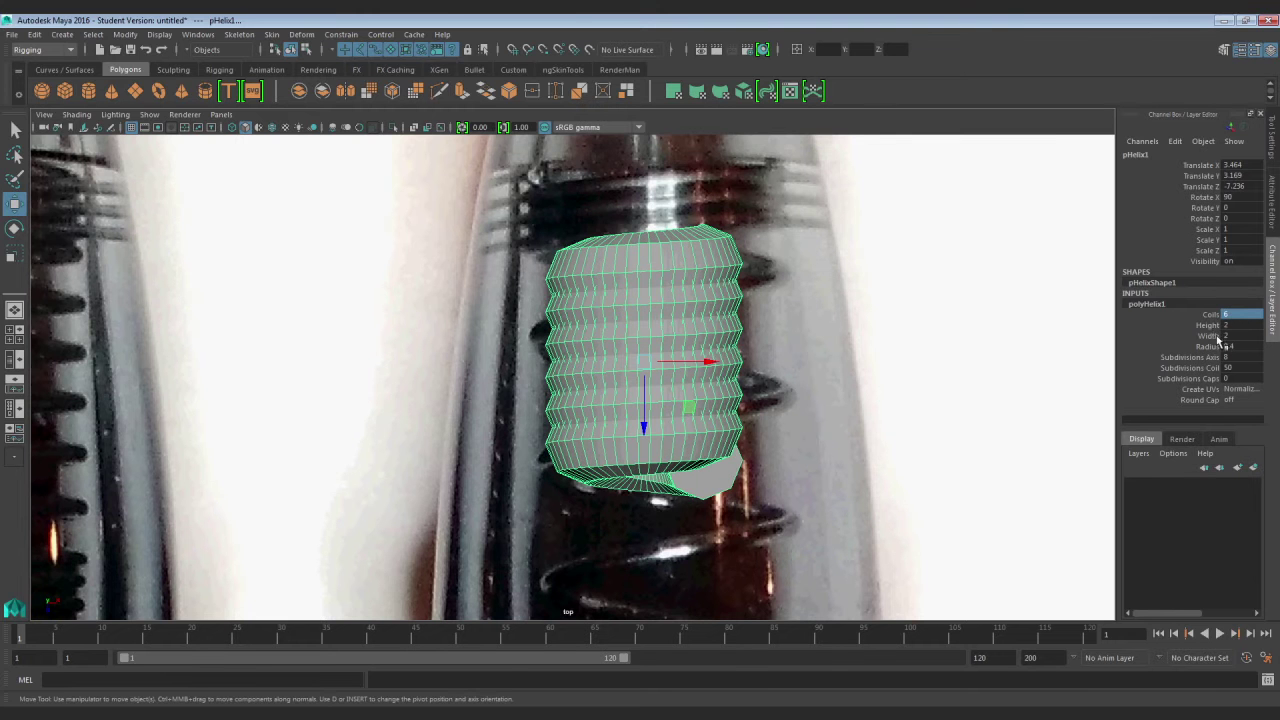
{"action": "left_click", "coordinate": [1208, 325]}
{"action": "middle_click_drag", "start_coordinate": [811, 297], "coordinate": [855, 357]}
{"action": "left_click", "coordinate": [1206, 336]}
{"action": "left_click", "coordinate": [1200, 346]}
{"action": "scroll", "coordinate": [821, 361], "scroll_direction": "up", "scroll_amount": 2}
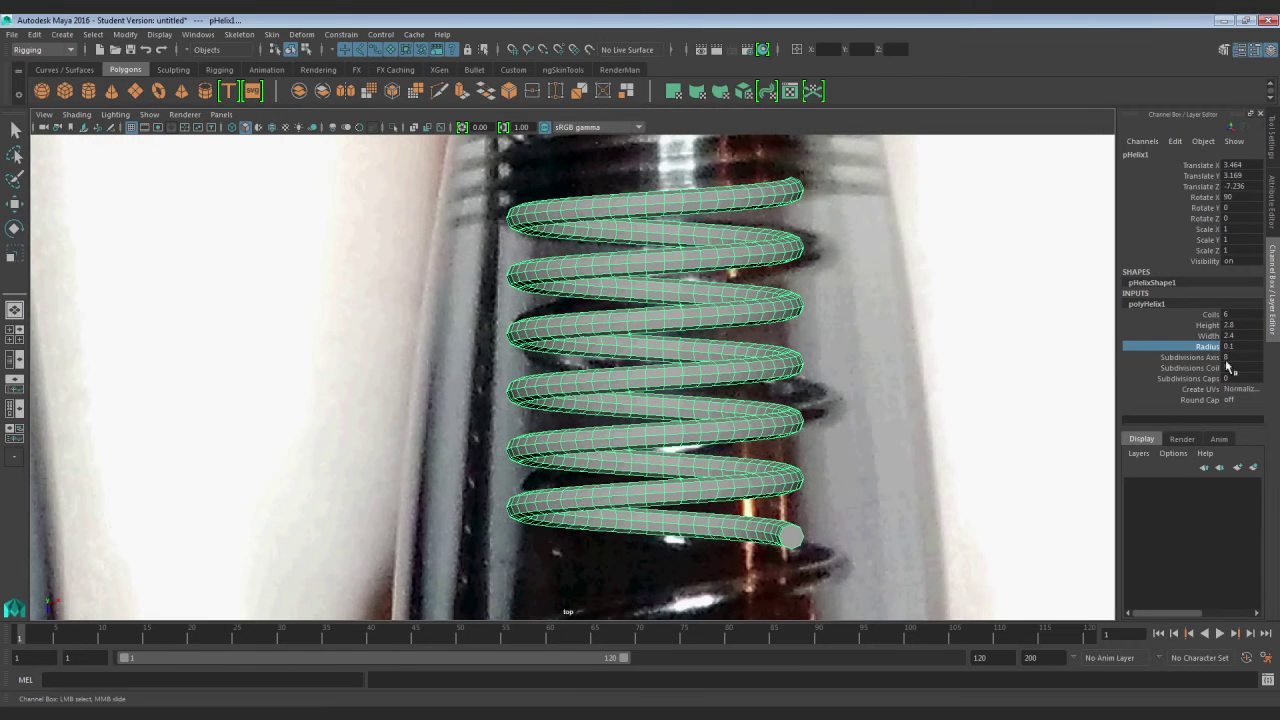
Turn on X-ray display in the top view and reselect the helix for moving
{"action": "middle_click_drag", "start_coordinate": [831, 248], "coordinate": [821, 261], "text": "alt"}
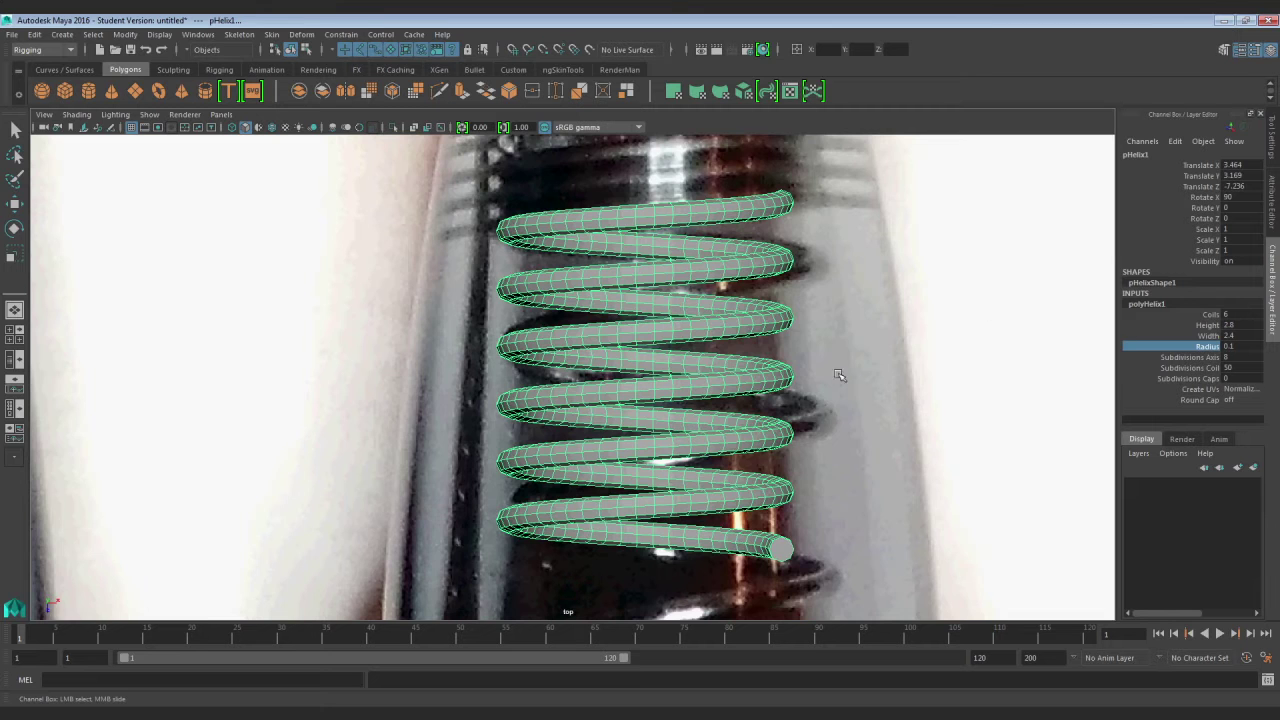
{"action": "scroll", "coordinate": [838, 374], "scroll_direction": "down", "scroll_amount": 2}
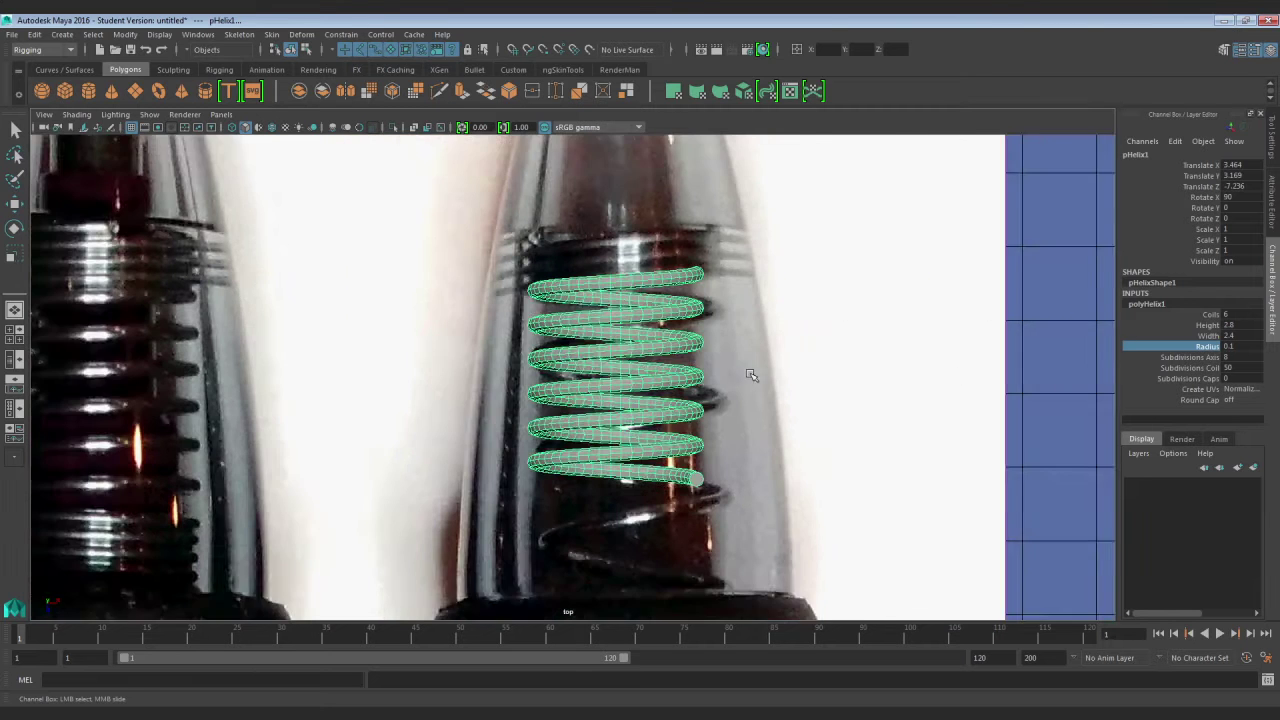
{"action": "scroll", "coordinate": [752, 375], "scroll_direction": "up", "scroll_amount": 2}
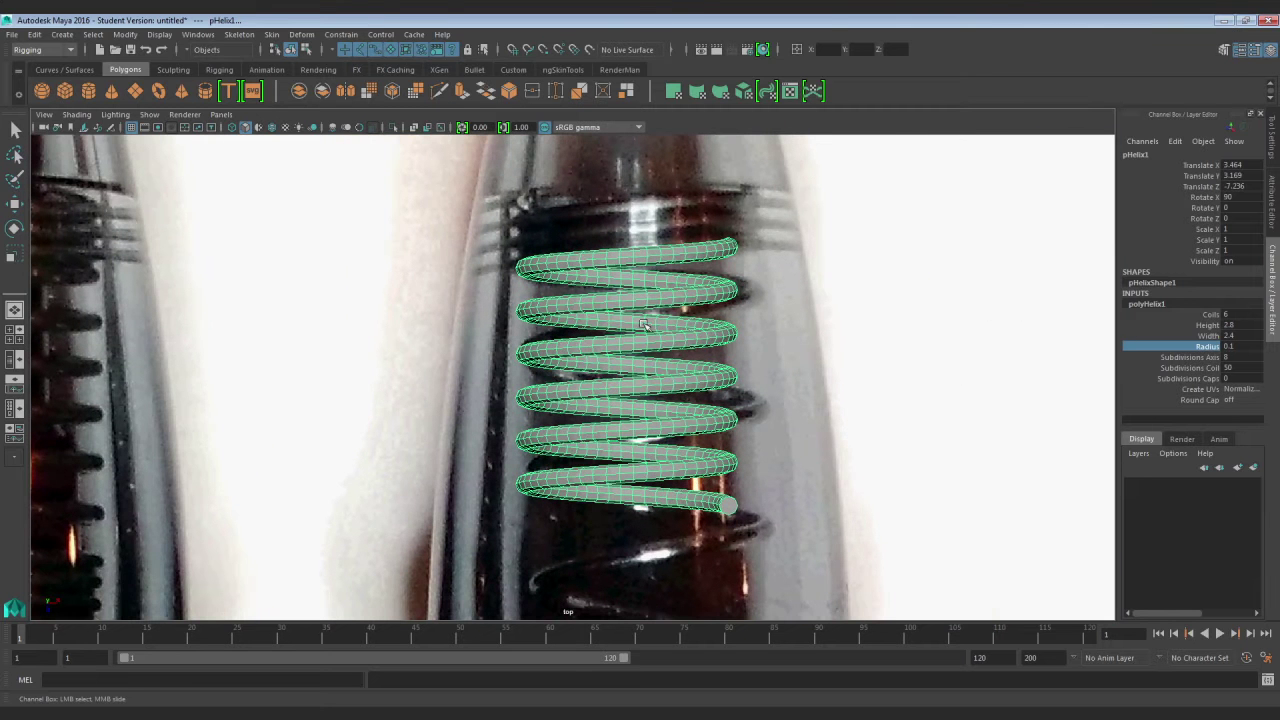
{"action": "left_click", "coordinate": [414, 128]}
{"action": "key", "text": "w"}
{"action": "left_click", "coordinate": [814, 380]}
{"action": "left_click", "coordinate": [620, 326]}
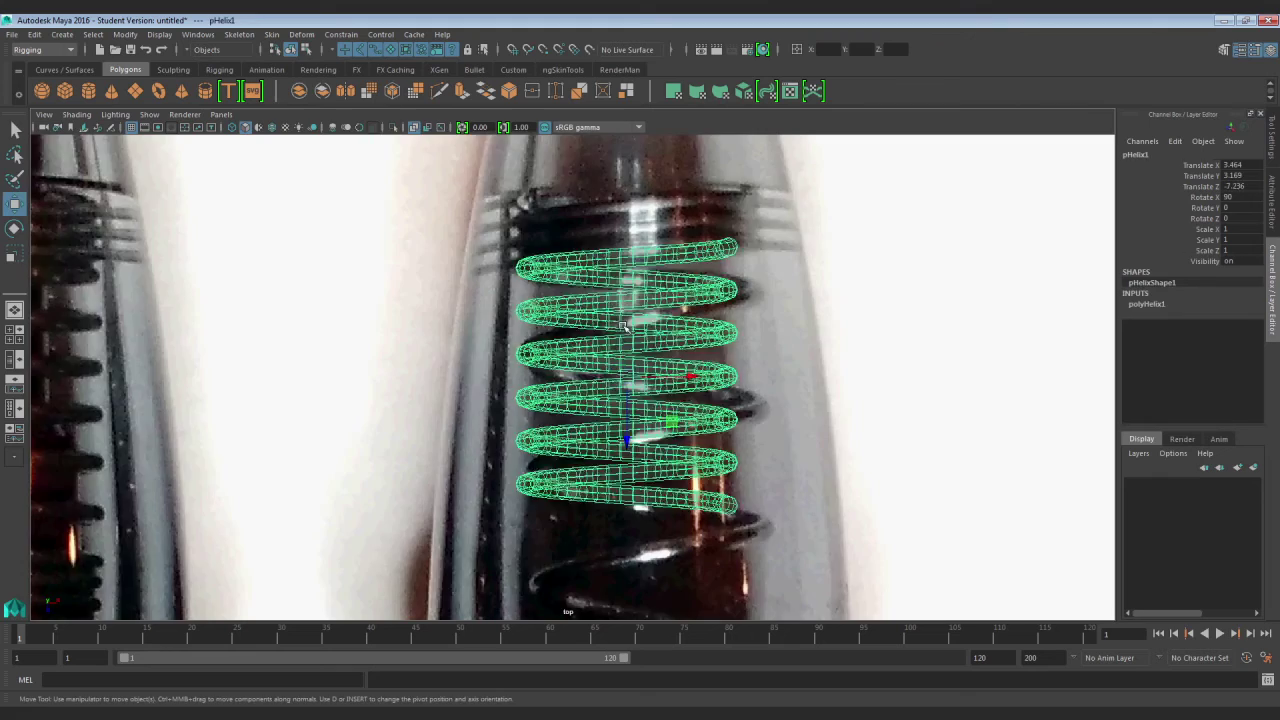
Slide the helix to about -7.328 in Translate Z and stretch its height to 4.2
{"action": "scroll", "coordinate": [605, 360], "scroll_direction": "up", "scroll_amount": 5}
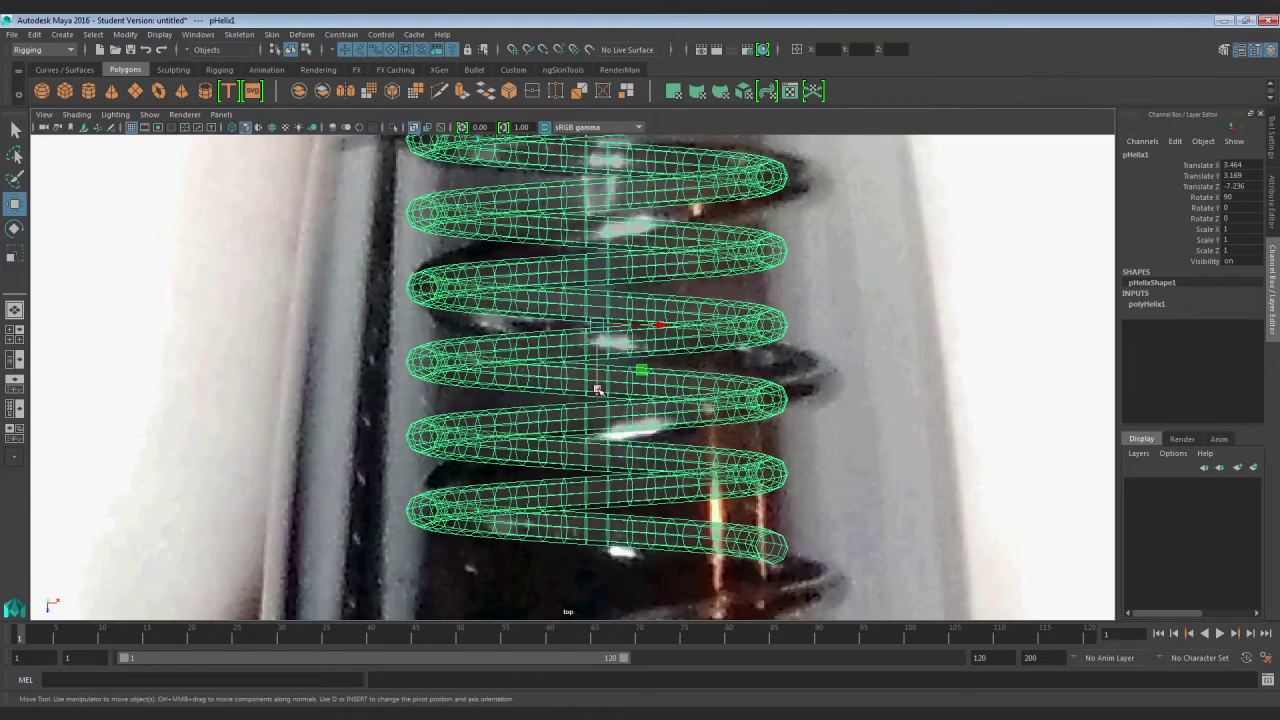
{"action": "left_click_drag", "start_coordinate": [597, 389], "coordinate": [638, 382]}
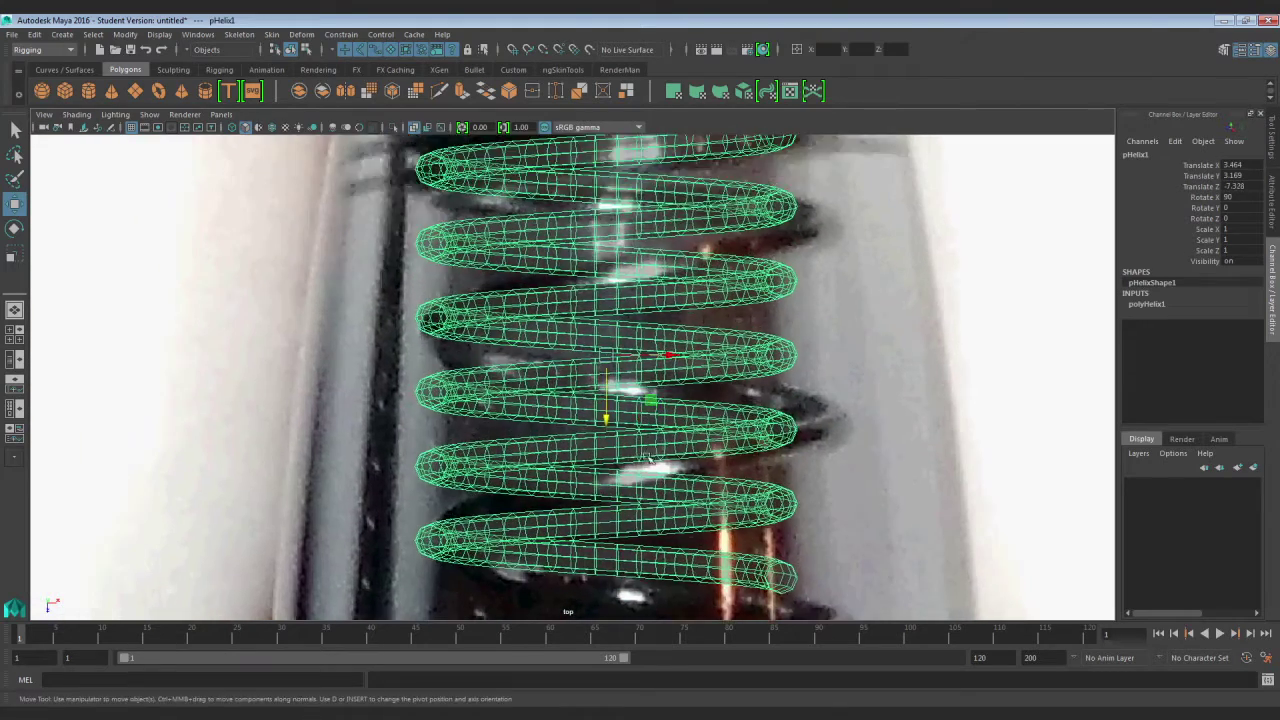
{"action": "left_click", "coordinate": [1147, 304]}
{"action": "left_click", "coordinate": [1211, 325]}
{"action": "middle_click_drag", "start_coordinate": [784, 340], "coordinate": [786, 386]}
{"action": "scroll", "coordinate": [786, 386], "scroll_direction": "down", "scroll_amount": 10}
{"action": "middle_click_drag", "start_coordinate": [695, 397], "coordinate": [729, 380], "text": "alt"}
{"action": "scroll", "coordinate": [729, 380], "scroll_direction": "up", "scroll_amount": 2}
{"action": "scroll", "coordinate": [725, 360], "scroll_direction": "up", "scroll_amount": 2}
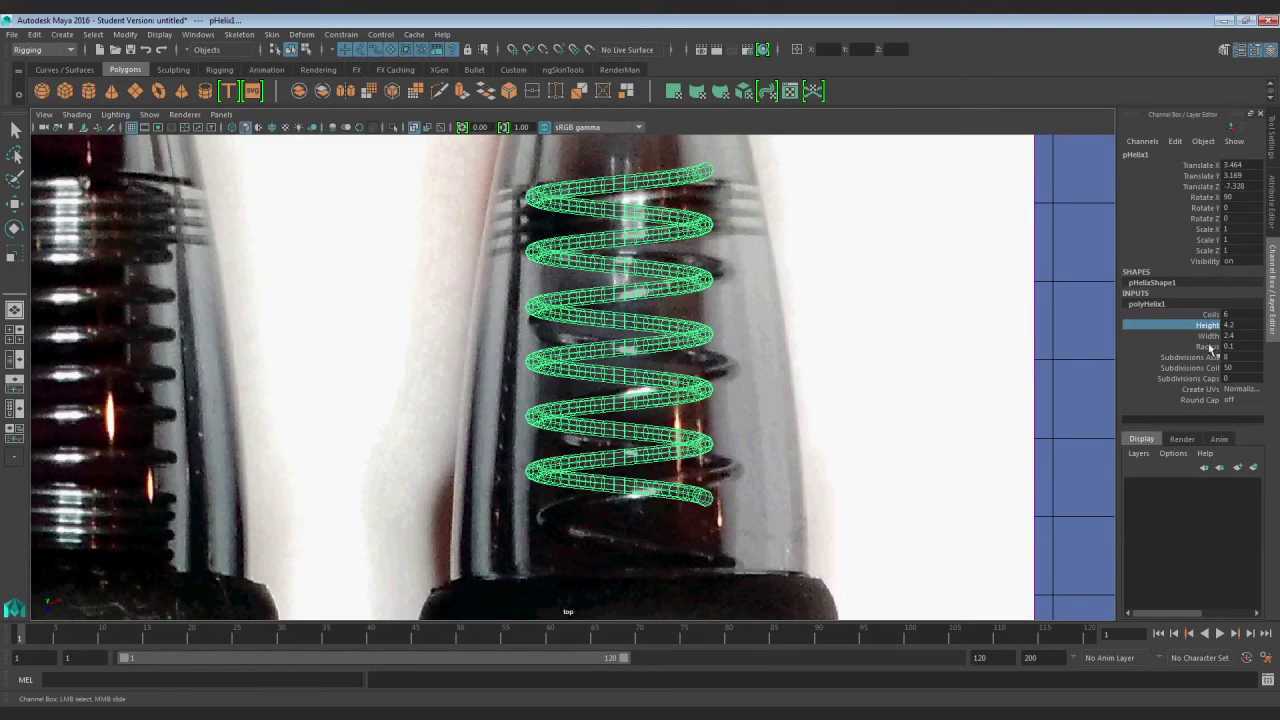
Refit the helix to the extended spring with 5 coils, height 3.9 and a Translate Z of about -6.681
{"action": "double_click", "coordinate": [1226, 315]}
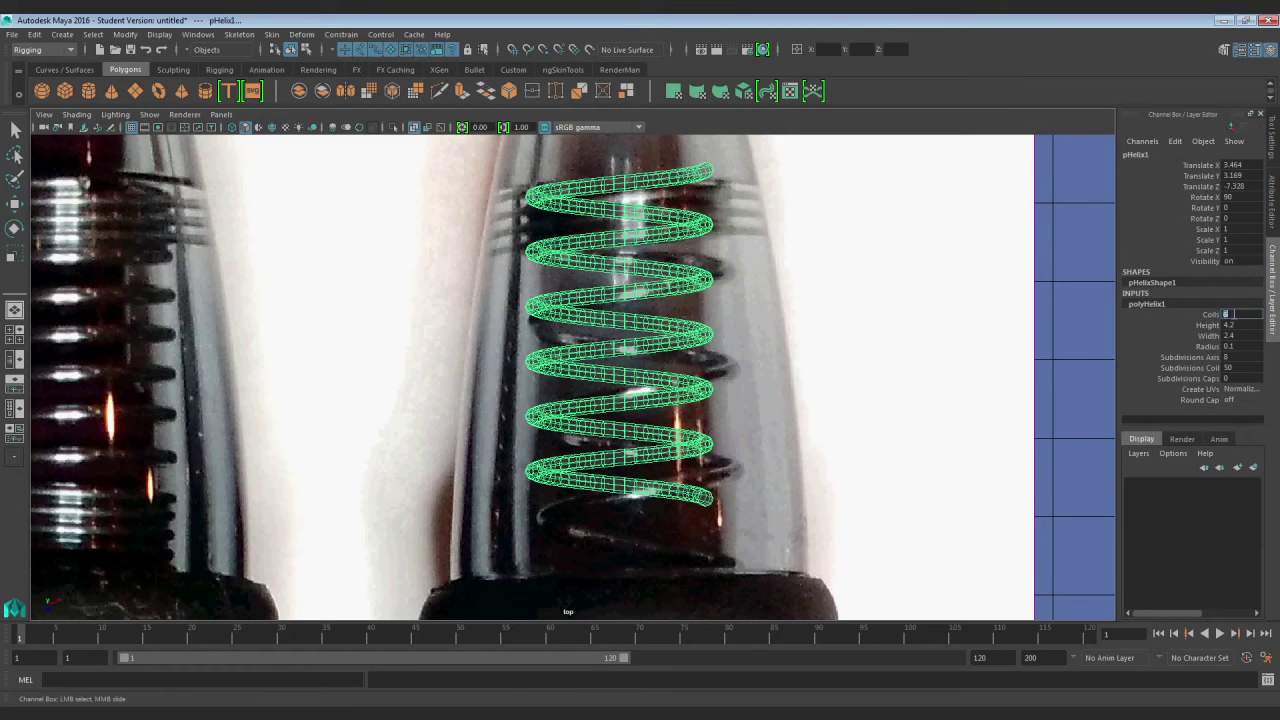
{"action": "key", "text": "Return"}
{"action": "key", "text": "w"}
{"action": "left_click_drag", "start_coordinate": [625, 418], "coordinate": [705, 455]}
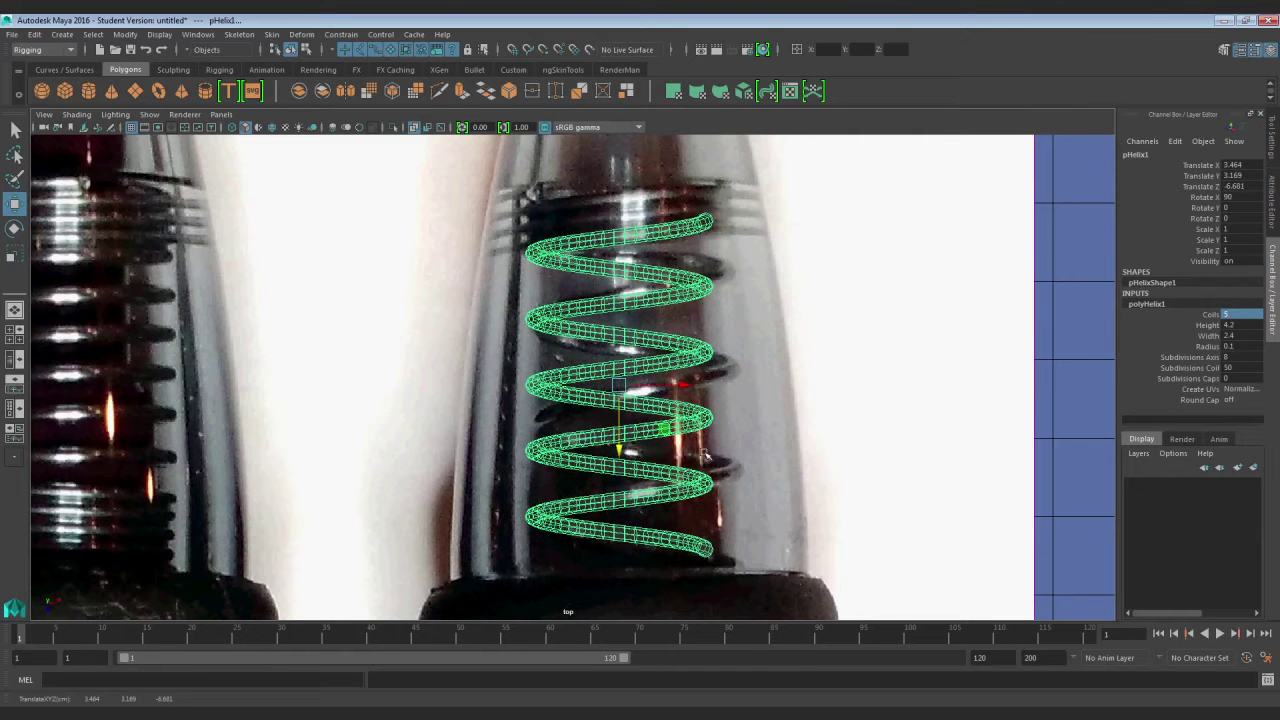
{"action": "left_click", "coordinate": [1208, 325]}
{"action": "mouse_move", "coordinate": [820, 371]}
{"action": "middle_mouse_down"}
{"action": "mouse_move", "coordinate": [797, 366]}
{"action": "mouse_move", "coordinate": [806, 373]}
{"action": "middle_mouse_up"}
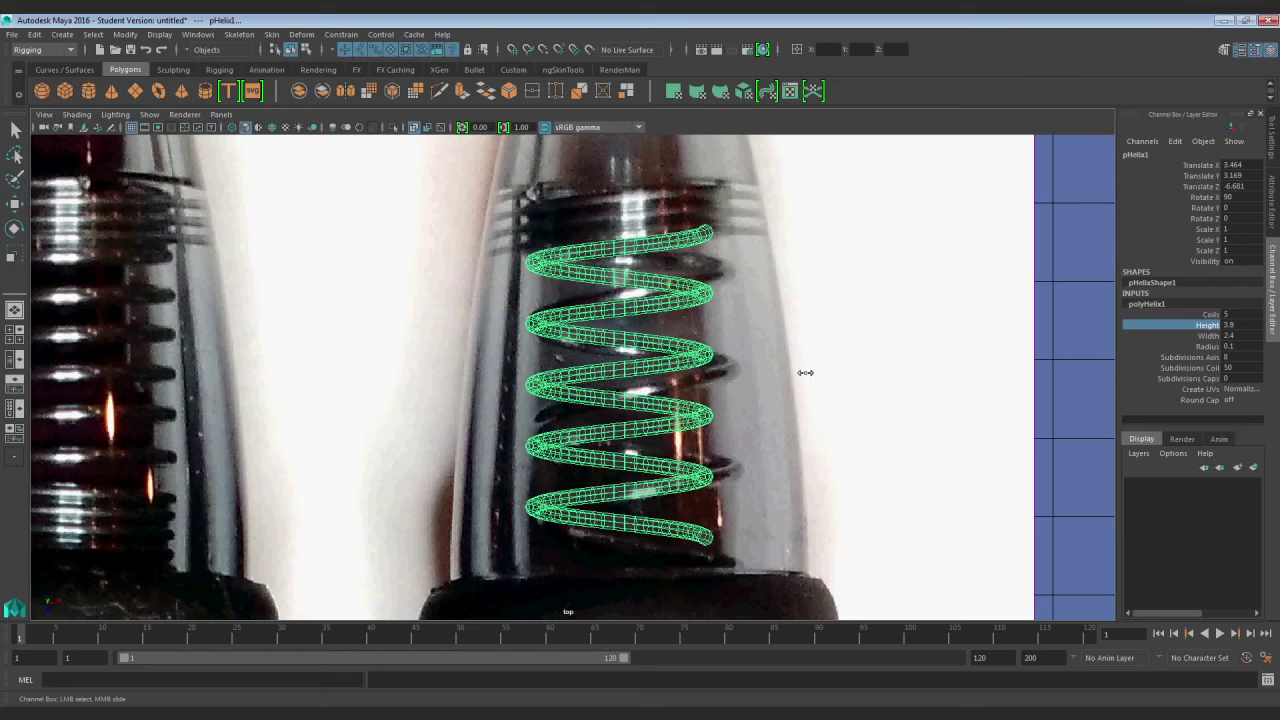
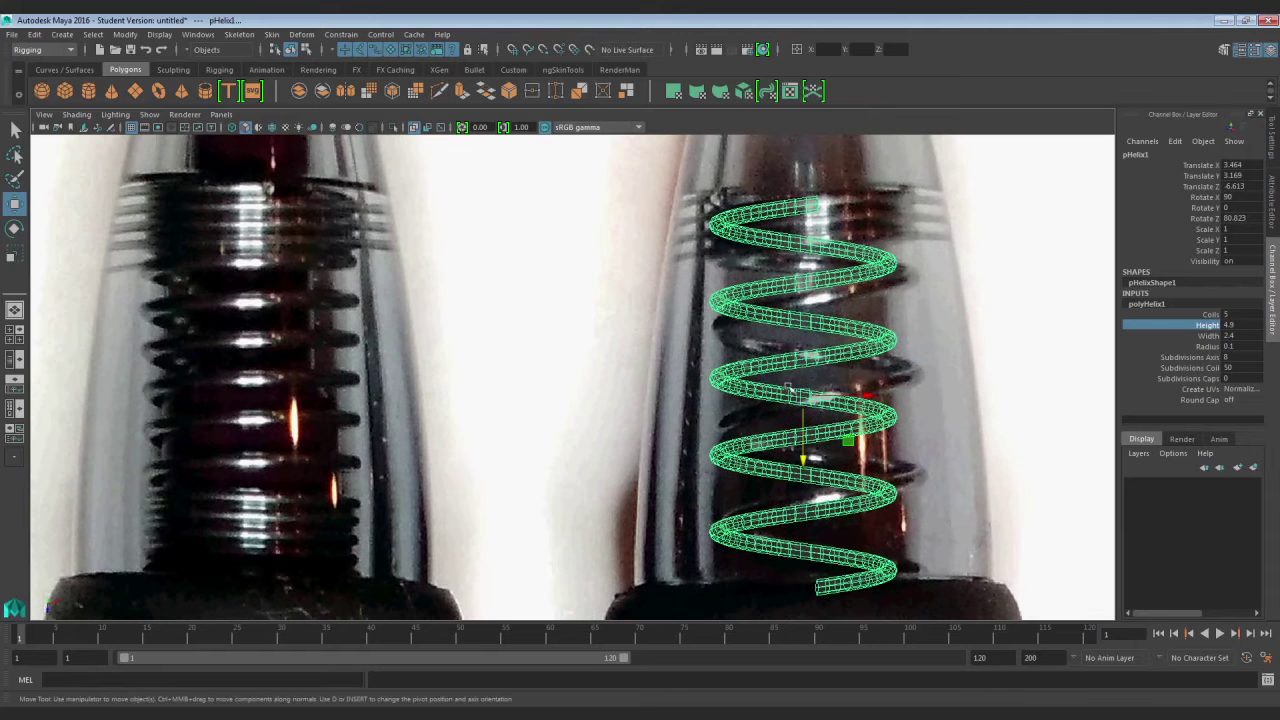
Slide the helix toward the pen's grip, to about -6.204 in Translate Z
{"action": "left_click_drag", "start_coordinate": [802, 459], "coordinate": [811, 492]}
{"action": "middle_click_drag", "start_coordinate": [855, 568], "coordinate": [834, 541], "text": "alt"}
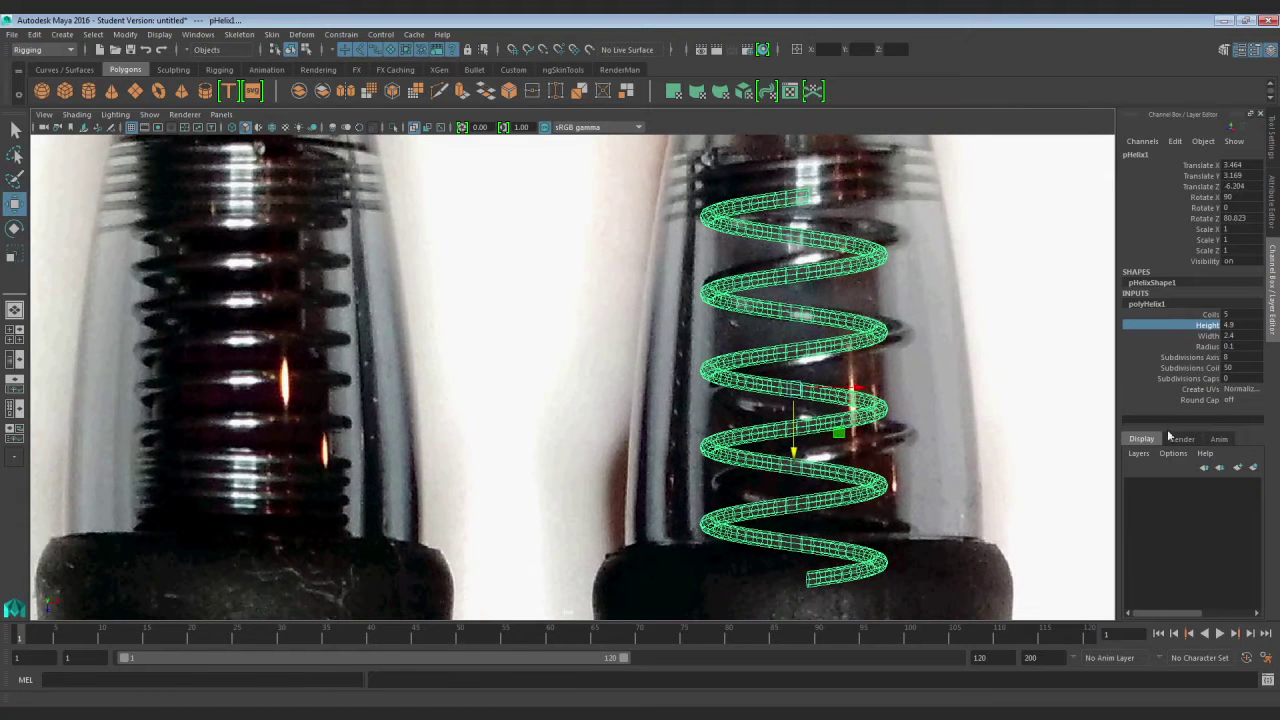
Stretch the helix to a height of 6.3 and reposition it to about 3.584 in Translate X and -5.906 in Translate Z
{"action": "middle_click_drag", "start_coordinate": [818, 296], "coordinate": [808, 362]}
{"action": "key", "text": "w"}
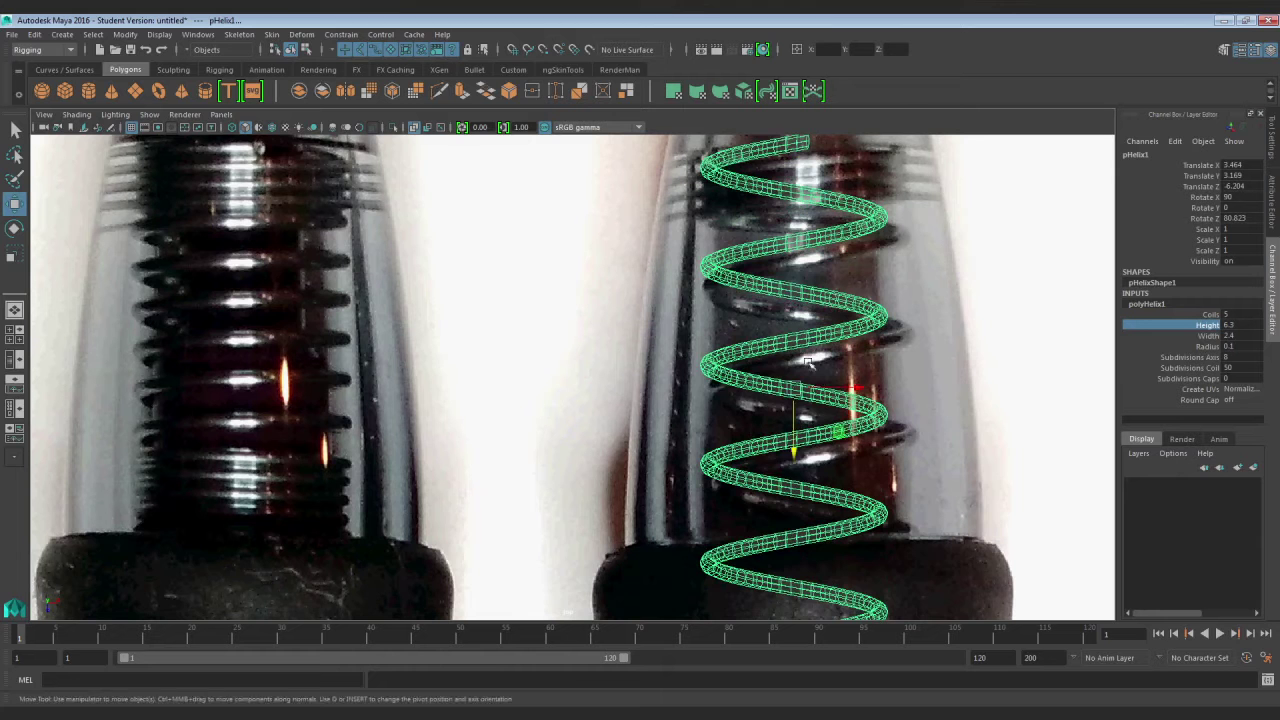
{"action": "mouse_move", "coordinate": [793, 450]}
{"action": "left_mouse_down"}
{"action": "mouse_move", "coordinate": [800, 472]}
{"action": "mouse_move", "coordinate": [804, 456]}
{"action": "left_mouse_up"}
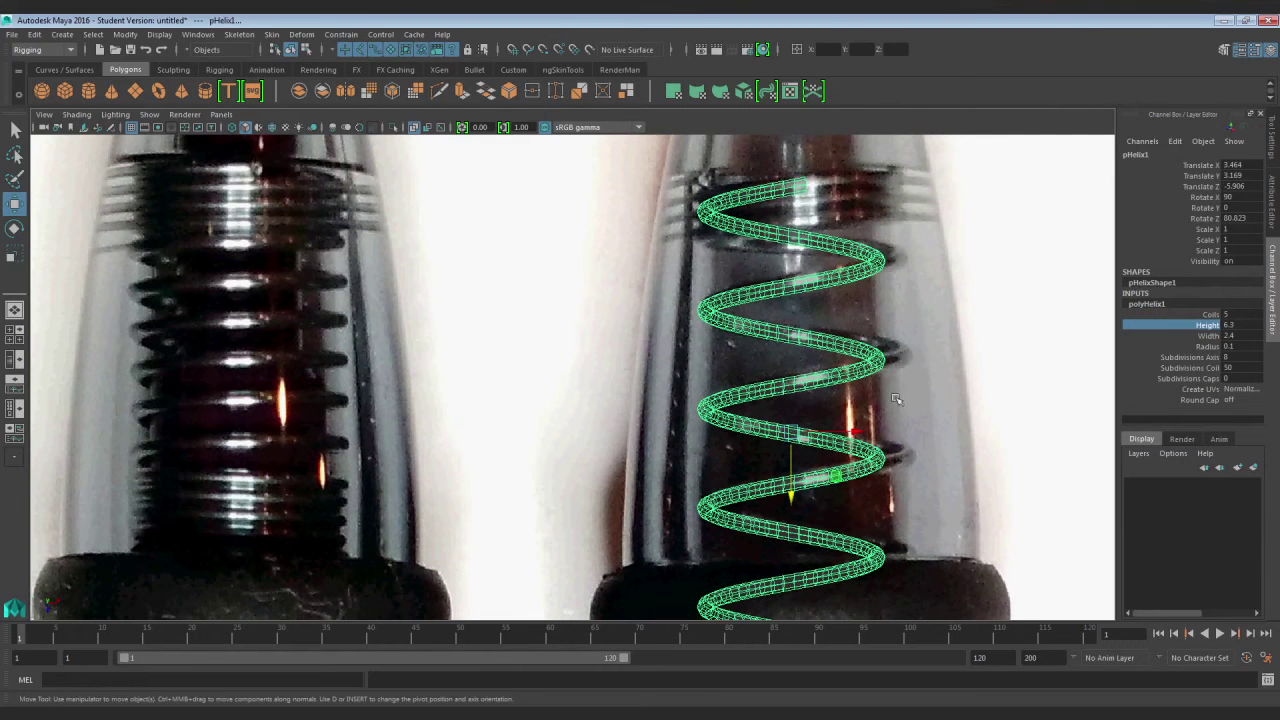
{"action": "left_click_drag", "start_coordinate": [860, 438], "coordinate": [872, 437]}
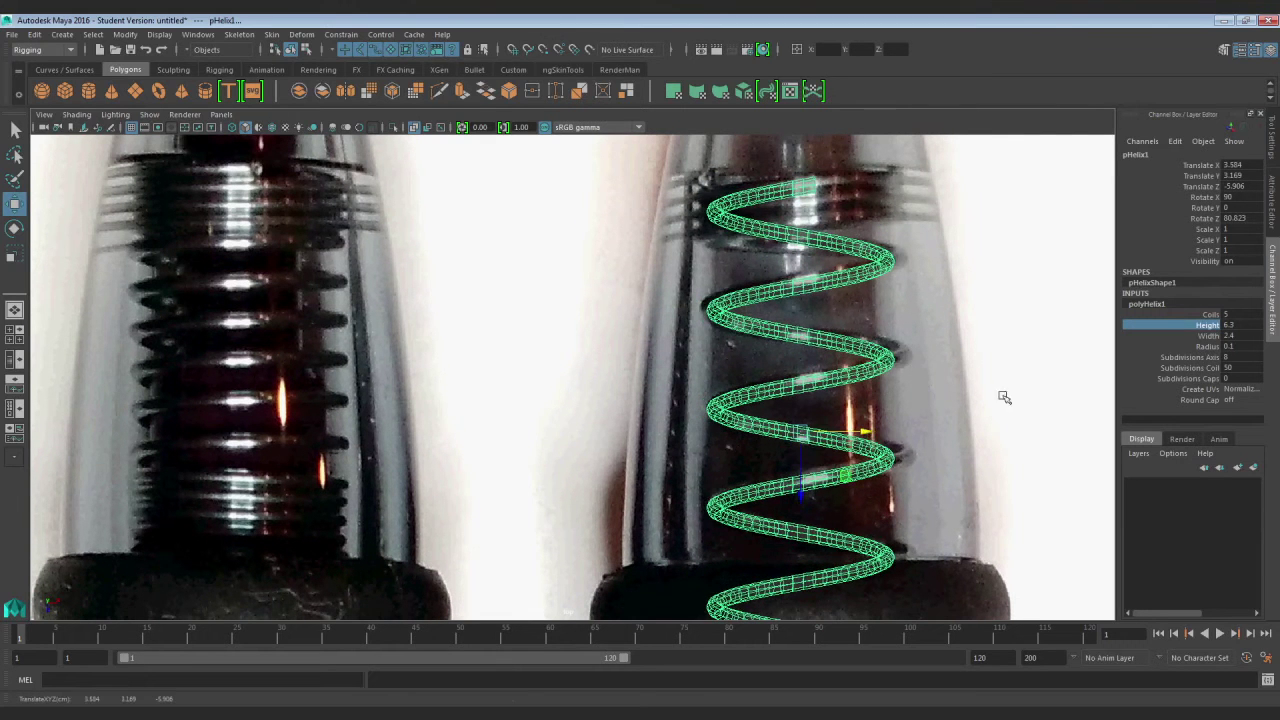
Widen the helix to 2.7 and rotate it around its axis to about 51.053 in Rotate Z
{"action": "left_click", "coordinate": [1210, 336]}
{"action": "middle_click_drag", "start_coordinate": [862, 347], "coordinate": [862, 346]}
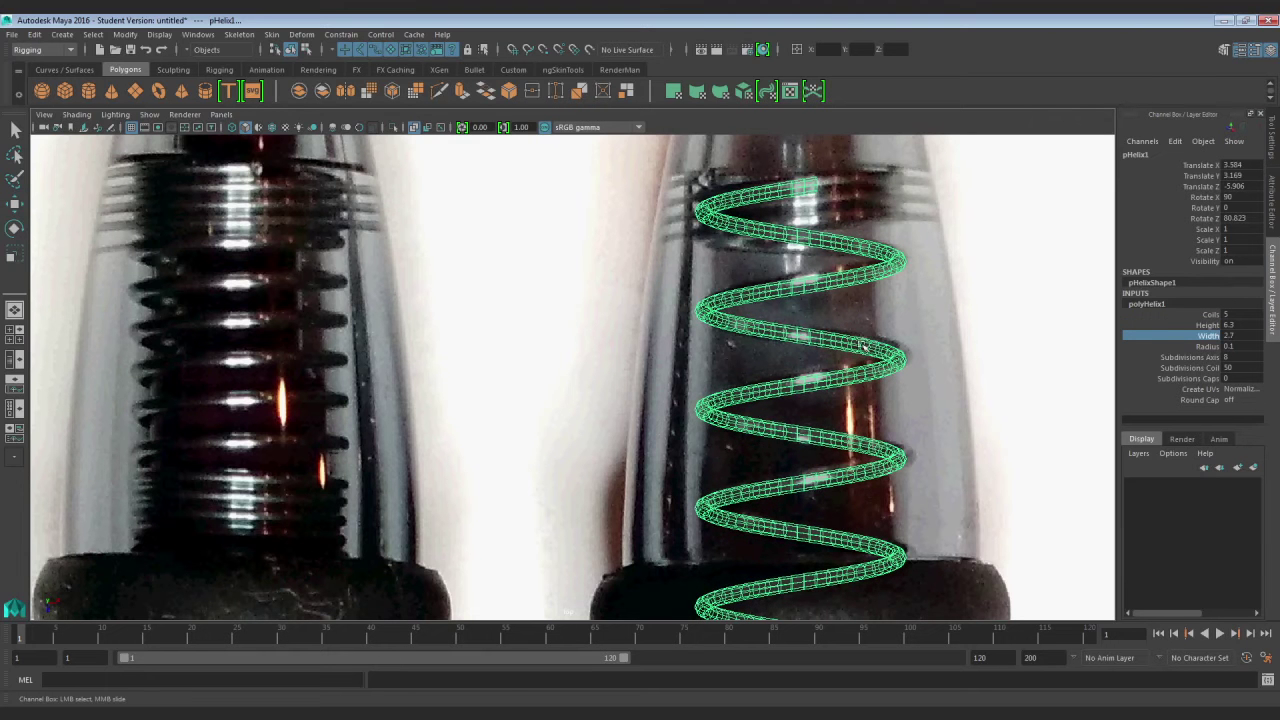
{"action": "left_click", "coordinate": [1193, 325]}
{"action": "middle_click_drag", "start_coordinate": [929, 324], "coordinate": [933, 330]}
{"action": "key", "text": "e"}
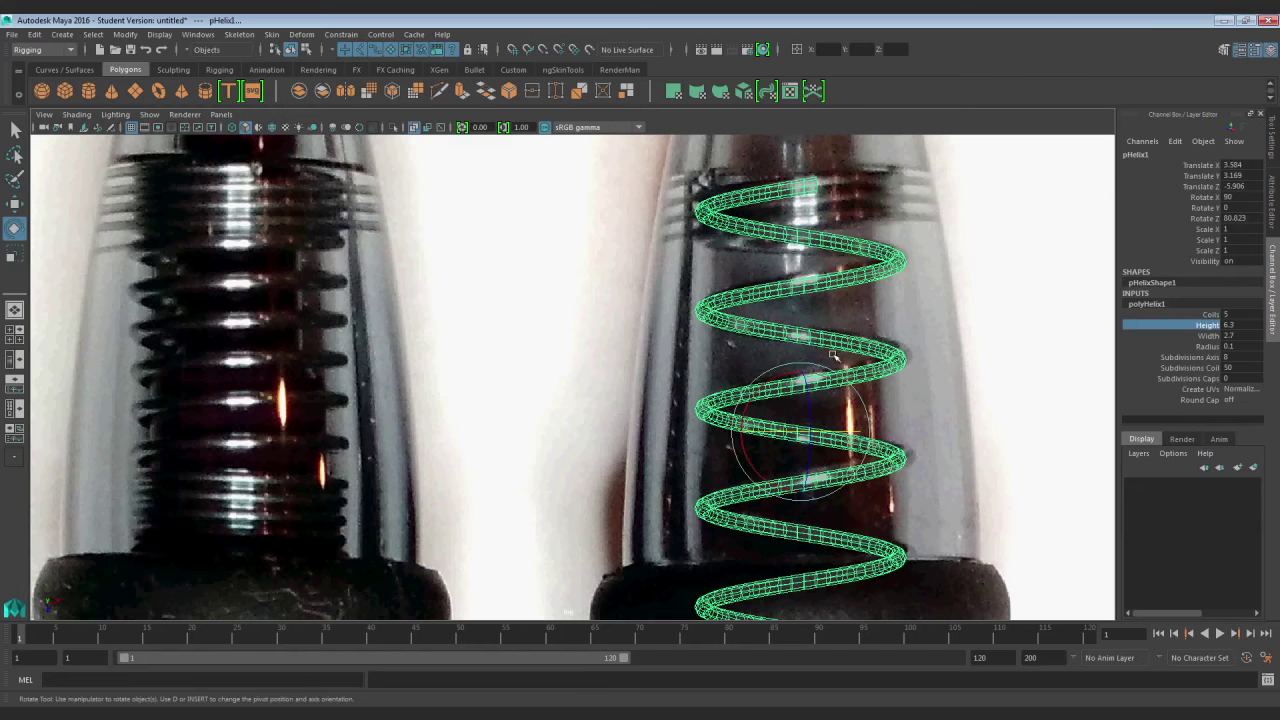
{"action": "left_click_drag", "start_coordinate": [849, 427], "coordinate": [884, 433]}
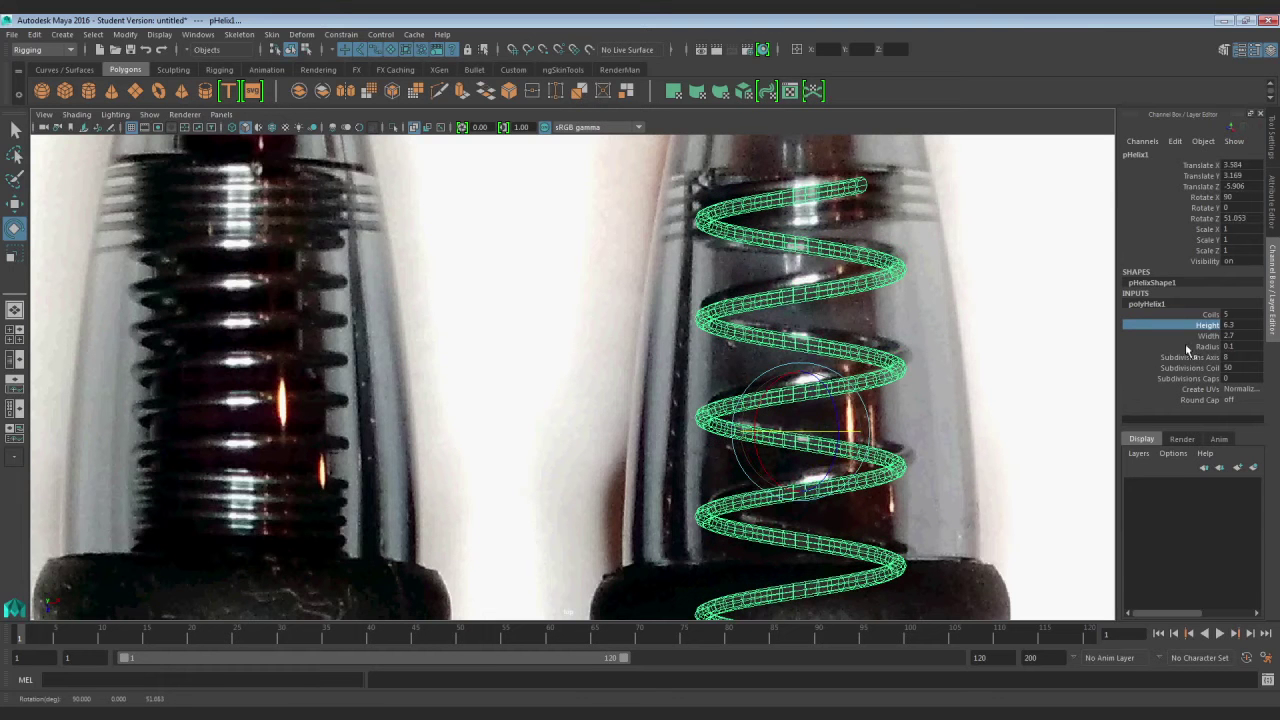
Try a different radius for the helix and undo the change
{"action": "left_click", "coordinate": [1186, 346]}
{"action": "mouse_move", "coordinate": [862, 339]}
{"action": "middle_mouse_down"}
{"action": "mouse_move", "coordinate": [930, 343]}
{"action": "mouse_move", "coordinate": [845, 330]}
{"action": "mouse_move", "coordinate": [916, 332]}
{"action": "mouse_move", "coordinate": [880, 342]}
{"action": "middle_mouse_up"}
{"action": "key", "text": "ctrl+z"}
{"action": "key", "text": "ctrl+z"}
Reduce the helix's height to 5.7 and slide it to about -5.966 in Translate Z to match the extended spring
{"action": "left_click", "coordinate": [1202, 326]}
{"action": "middle_click_drag", "start_coordinate": [797, 323], "coordinate": [798, 339], "text": "alt"}
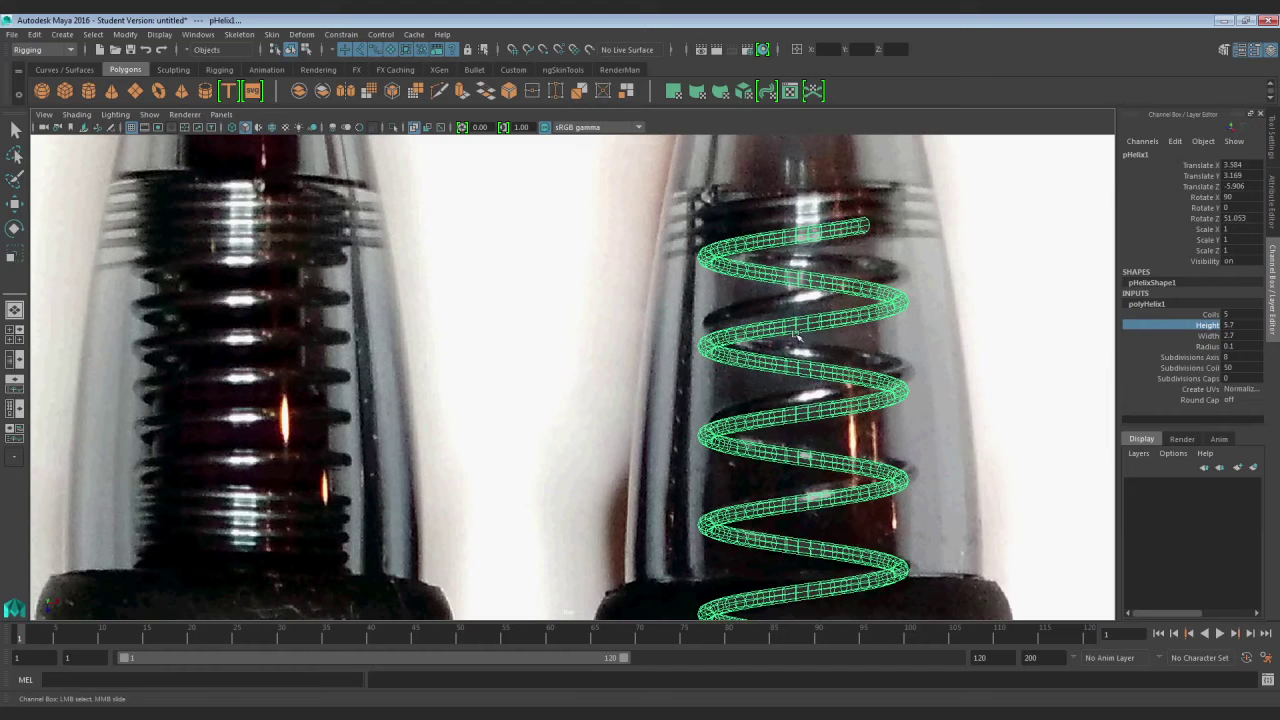
{"action": "middle_click_drag", "start_coordinate": [795, 290], "coordinate": [775, 370], "text": "alt"}
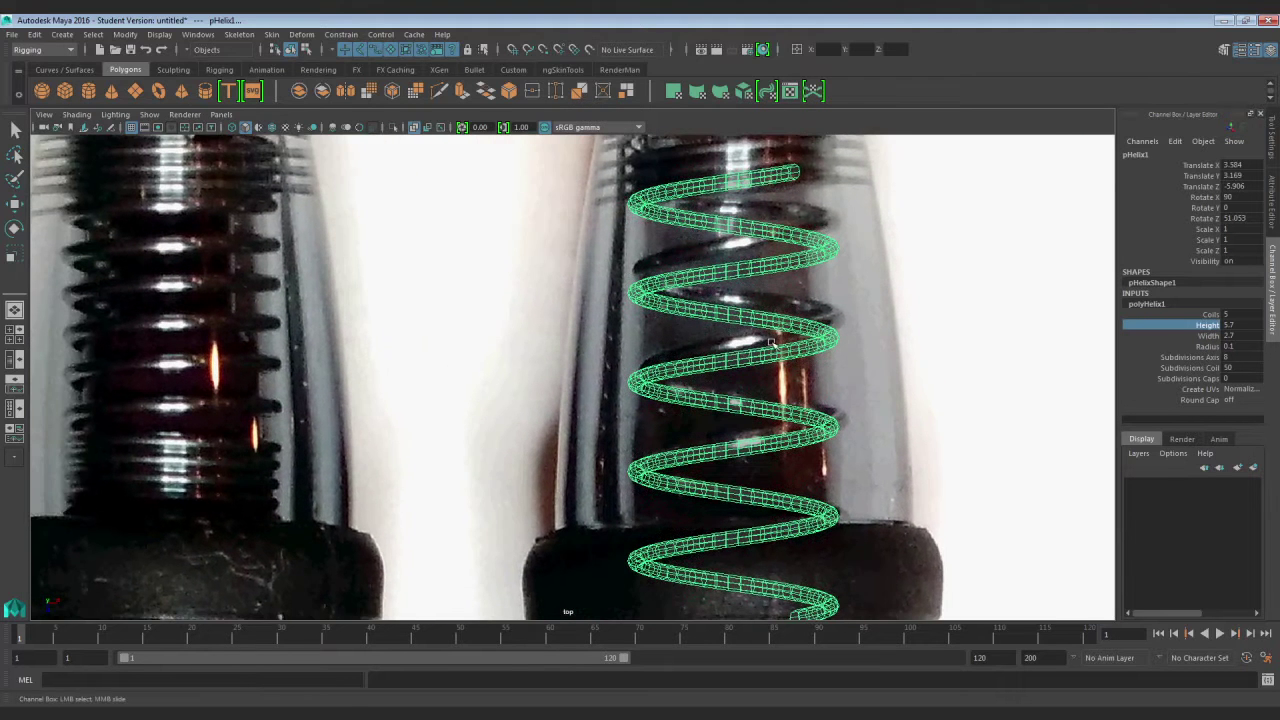
{"action": "key", "text": "w"}
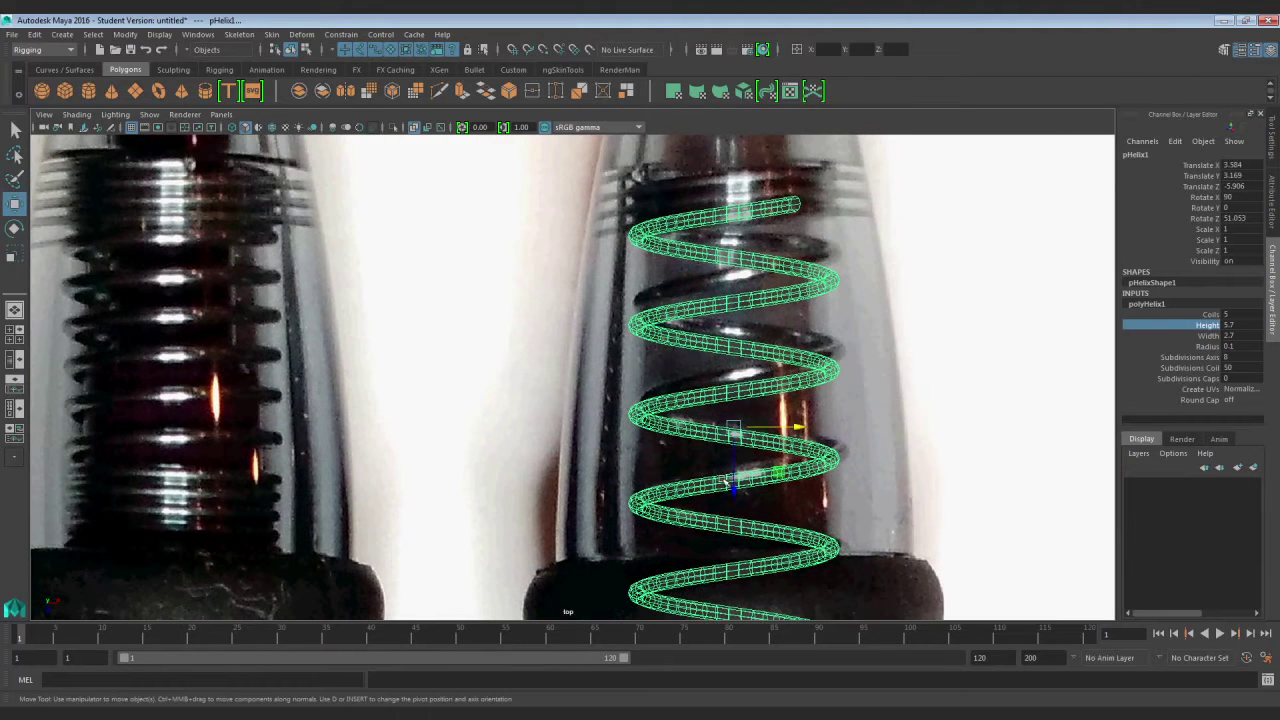
{"action": "left_click_drag", "start_coordinate": [735, 487], "coordinate": [736, 481]}
{"action": "scroll", "coordinate": [712, 414], "scroll_direction": "down", "scroll_amount": 3}
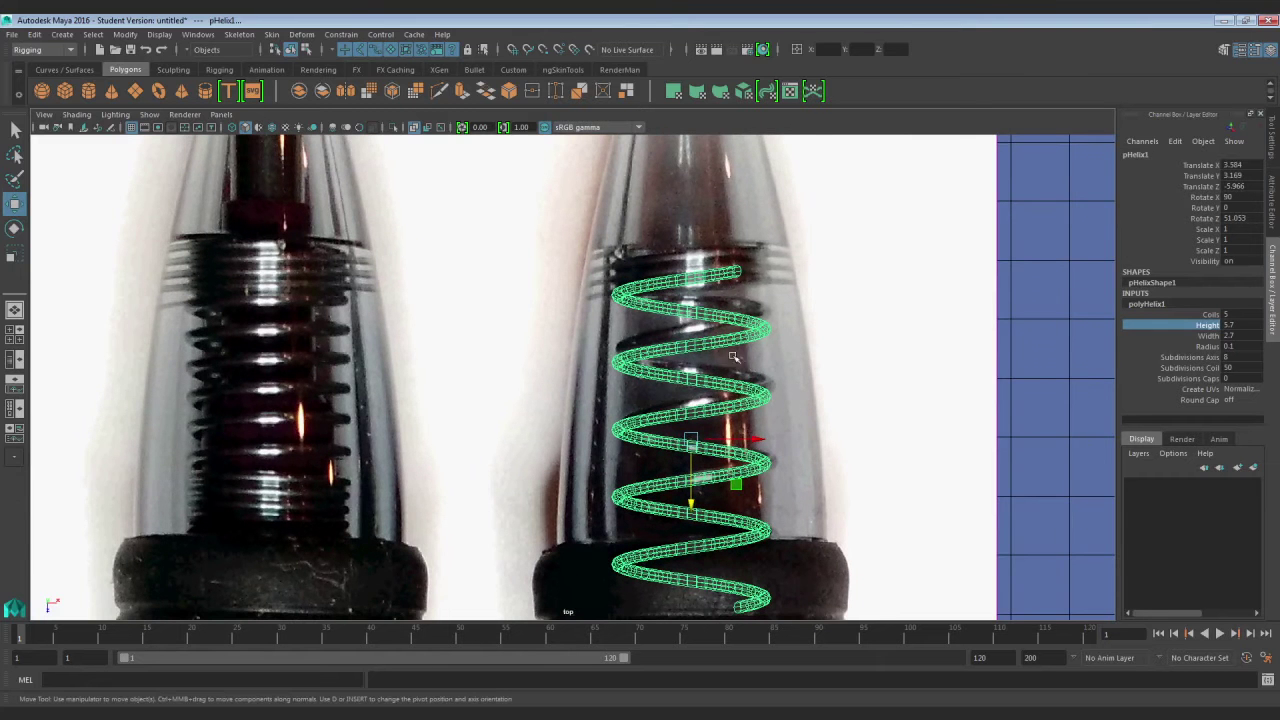
{"action": "key", "text": "q"}
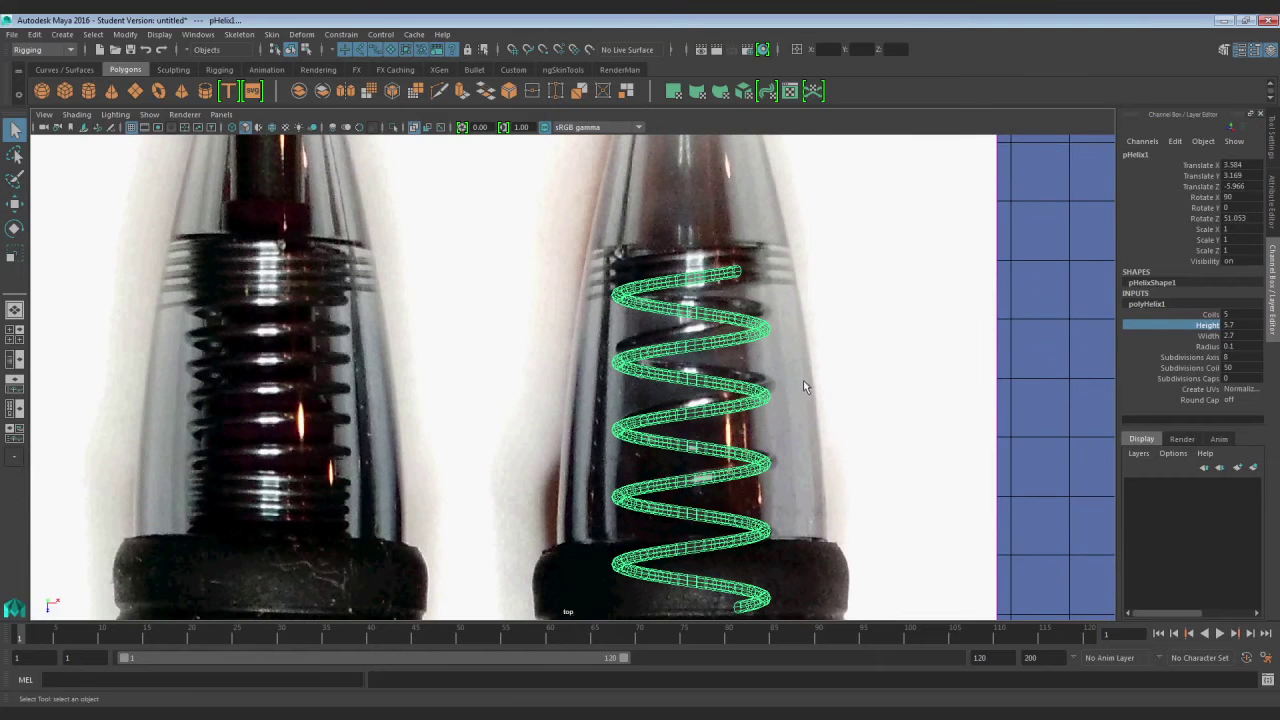
{"action": "middle_click_drag", "start_coordinate": [720, 395], "coordinate": [640, 375], "text": "alt"}
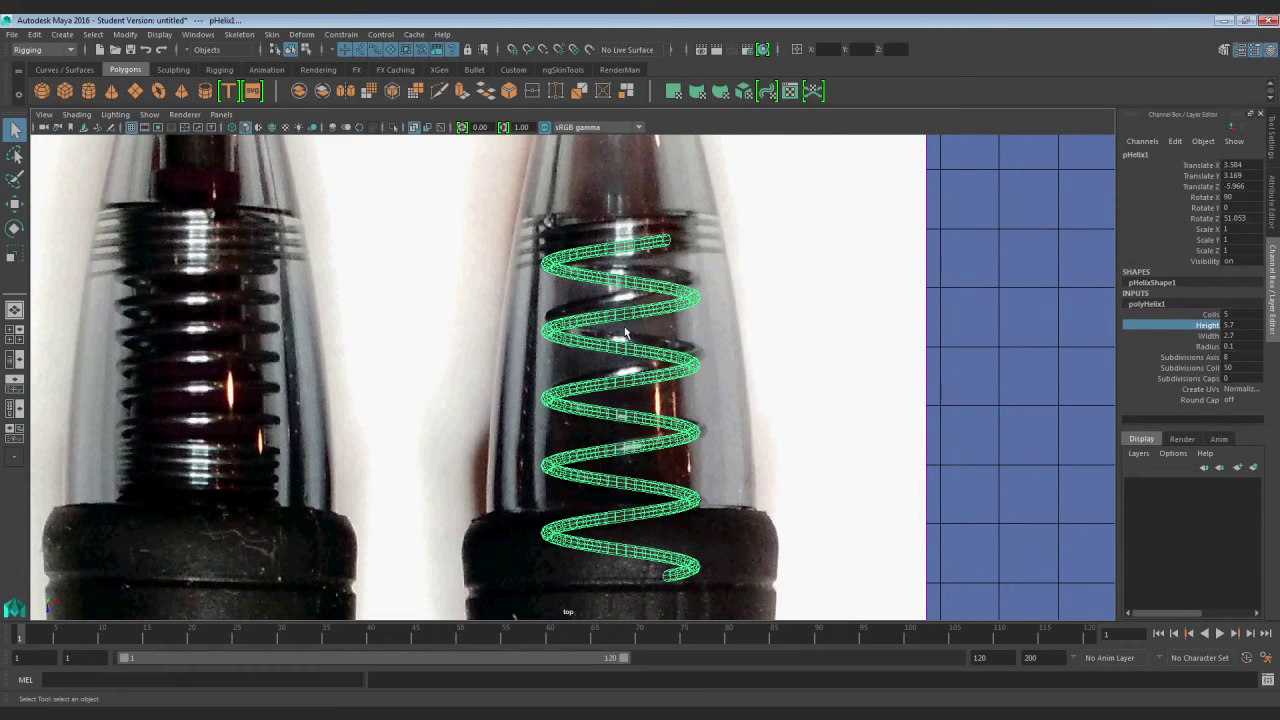
{"action": "scroll", "coordinate": [626, 333], "scroll_direction": "down", "scroll_amount": 2}
{"action": "scroll", "coordinate": [626, 334], "scroll_direction": "up", "scroll_amount": 3}
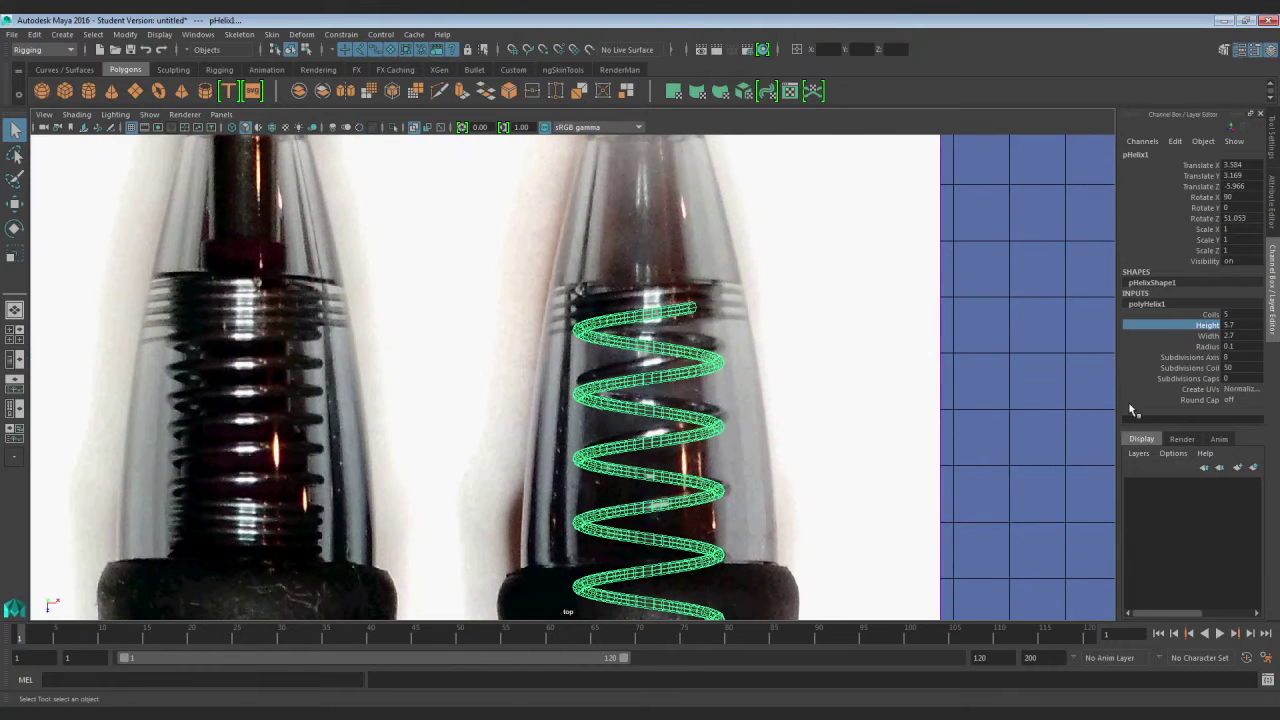
{"action": "scroll", "coordinate": [245, 232], "scroll_direction": "down", "scroll_amount": 2}
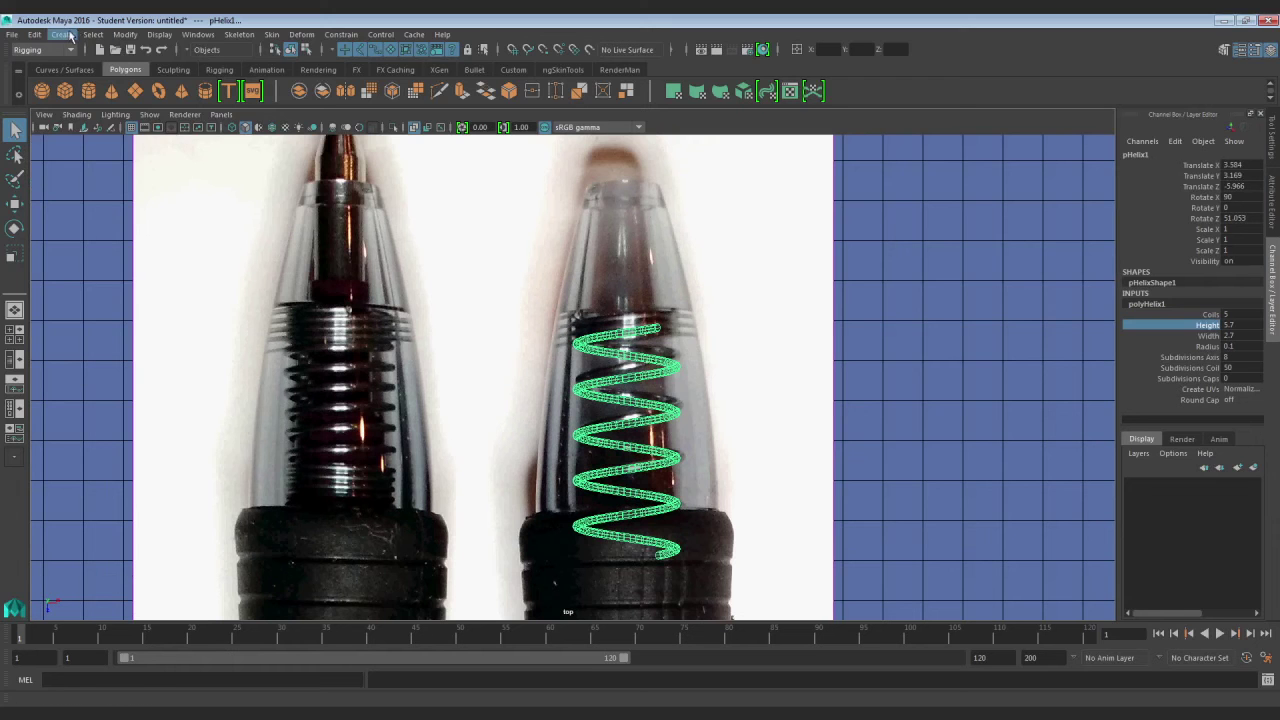
{"action": "left_click", "coordinate": [70, 36]}
{"action": "mouse_move", "coordinate": [95, 86]}
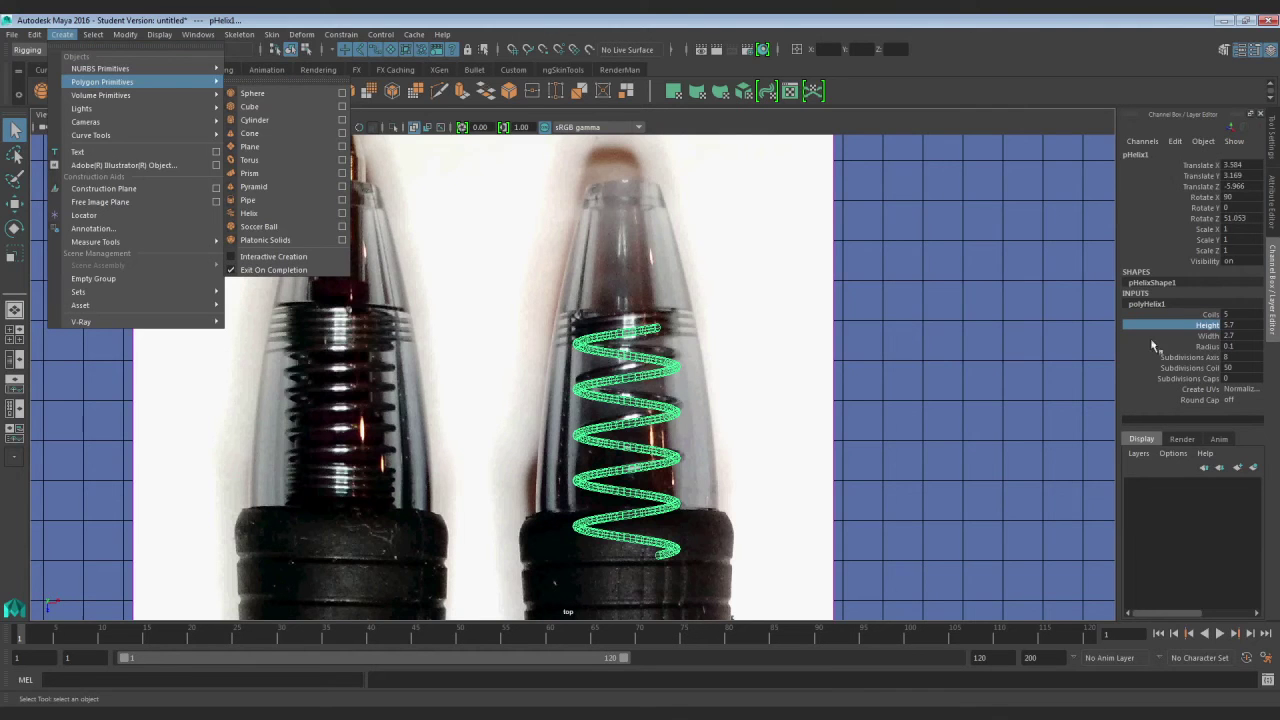
{"action": "key", "text": "alt"}
{"action": "middle_click_drag", "start_coordinate": [721, 477], "coordinate": [726, 451], "text": "alt"}
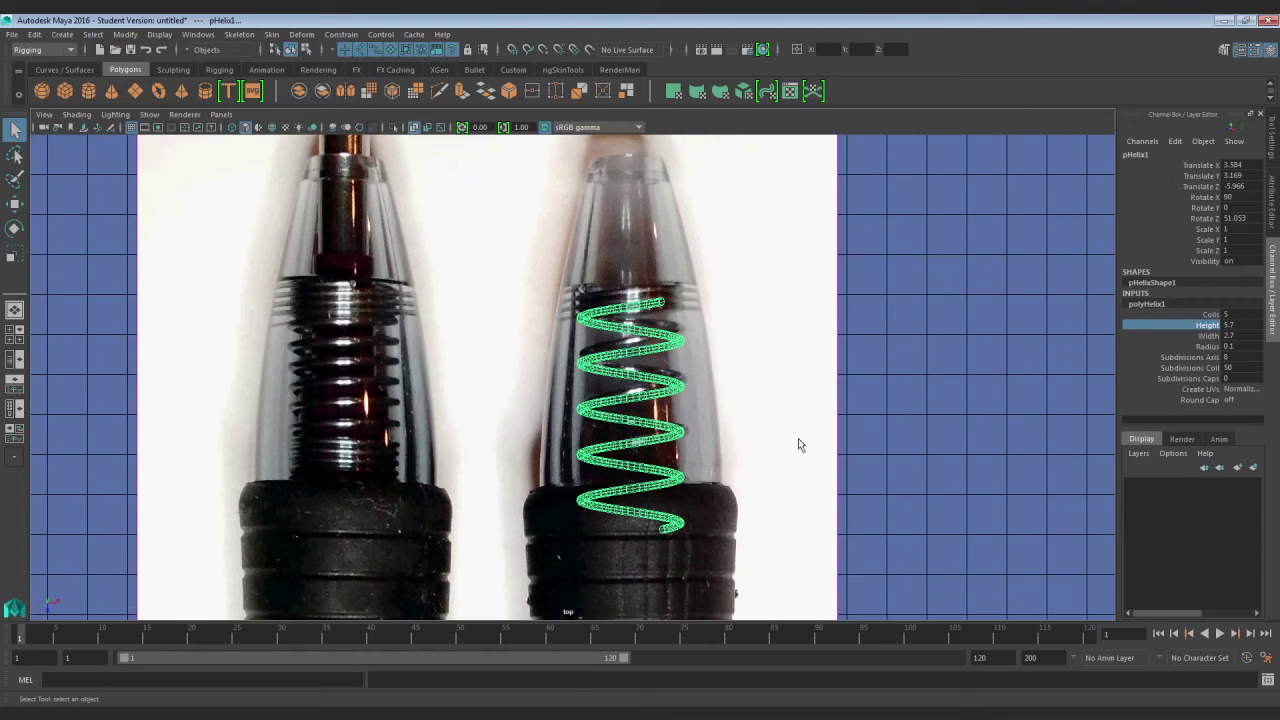
{"action": "scroll", "coordinate": [953, 444], "scroll_direction": "up", "scroll_amount": 1}
{"action": "right_click_drag", "start_coordinate": [953, 449], "coordinate": [939, 430], "text": "alt"}
{"action": "middle_click_drag", "start_coordinate": [931, 424], "coordinate": [891, 421], "text": "alt"}
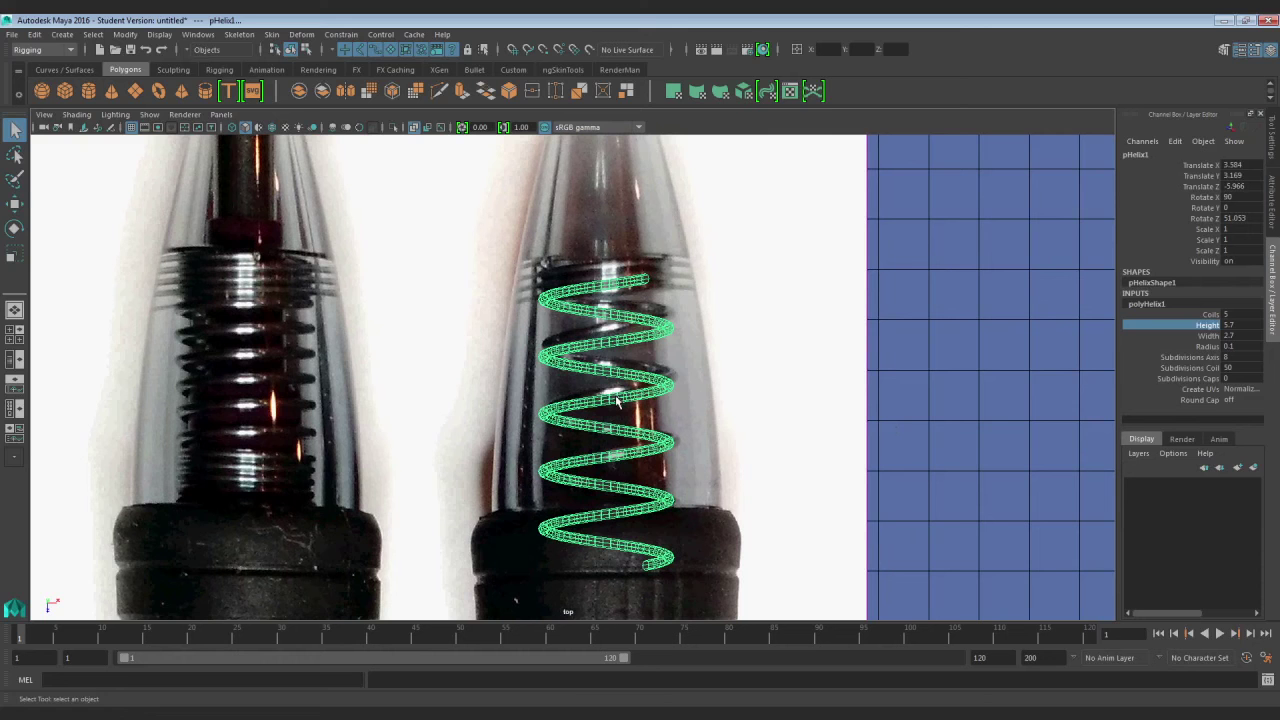
Duplicate the helix, switch to the perspective view and select the original helix for moving
{"action": "key", "text": "ctrl+d"}
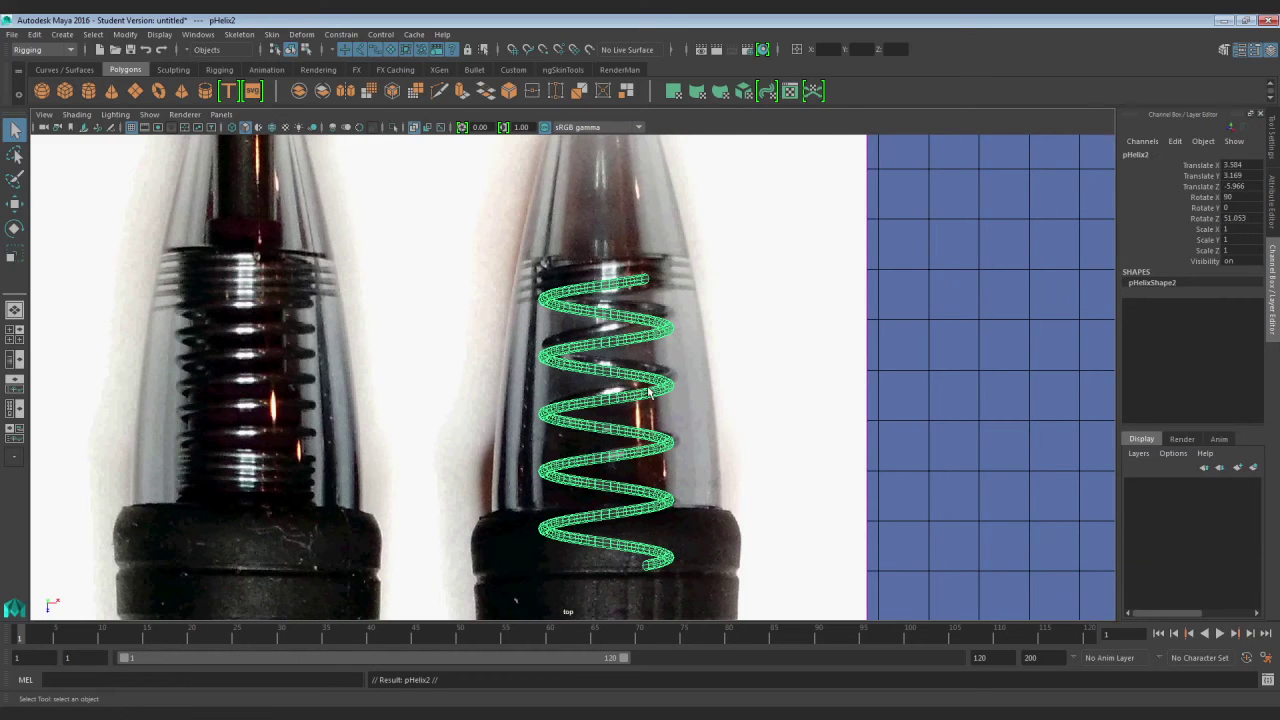
{"action": "key", "text": "space"}
{"action": "key", "text": "space"}
{"action": "left_click_drag", "start_coordinate": [781, 282], "coordinate": [648, 400], "text": "alt"}
{"action": "left_click", "coordinate": [623, 290]}
{"action": "key", "text": "w"}
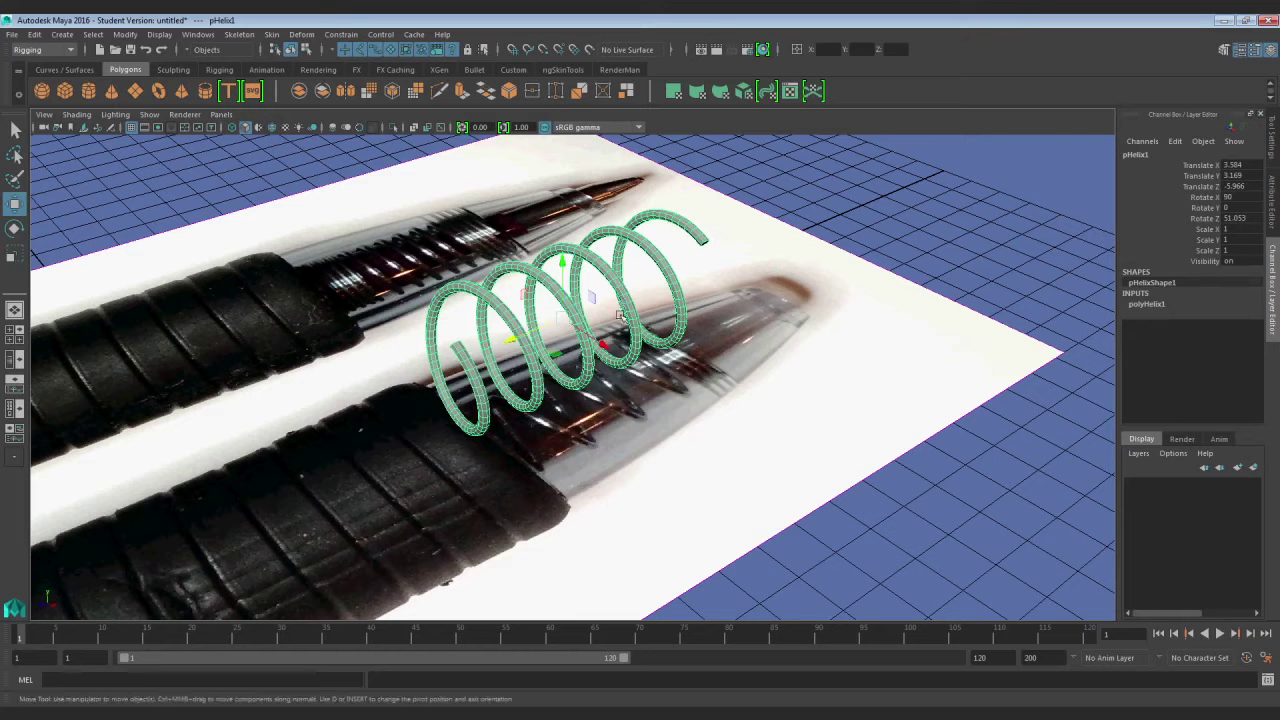
Move the original helix aside to about 7.092 in Translate X and show its polyHelix1 inputs
{"action": "left_click_drag", "start_coordinate": [592, 341], "coordinate": [728, 429]}
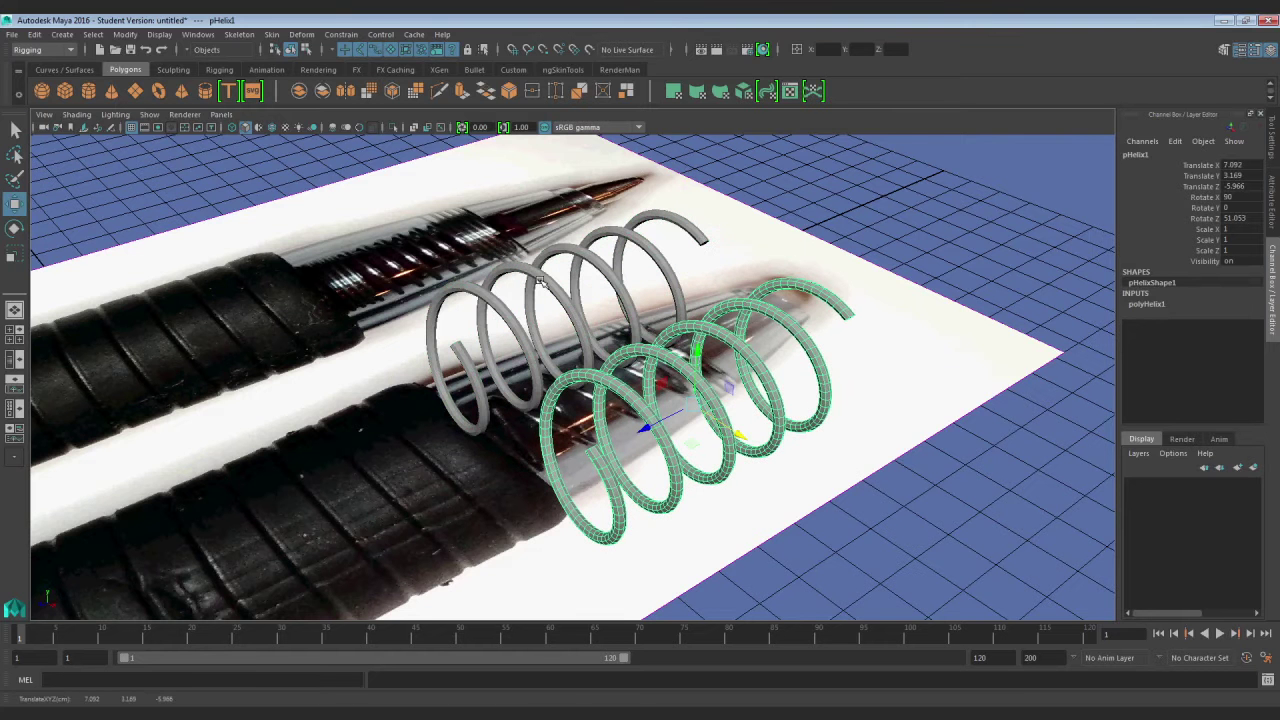
{"action": "left_click", "coordinate": [568, 296]}
{"action": "left_click_drag", "start_coordinate": [494, 322], "coordinate": [675, 425], "text": "alt"}
{"action": "left_click", "coordinate": [668, 400]}
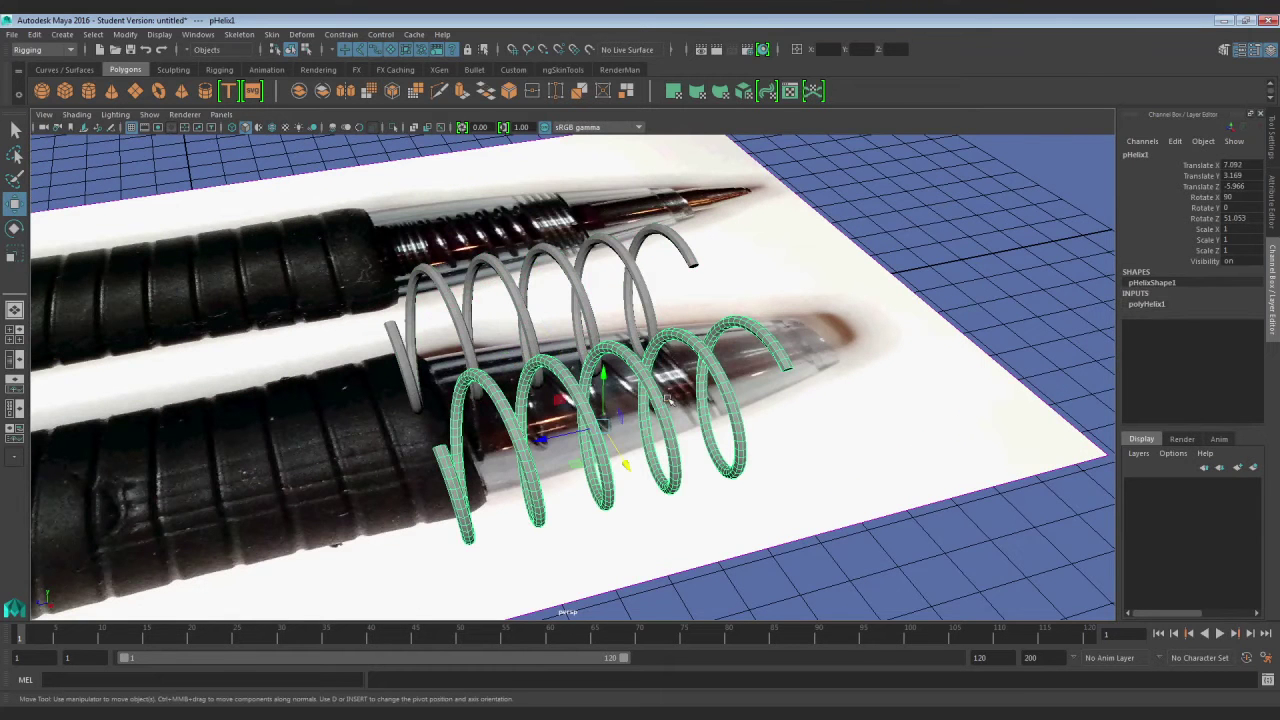
{"action": "left_click", "coordinate": [1147, 304]}
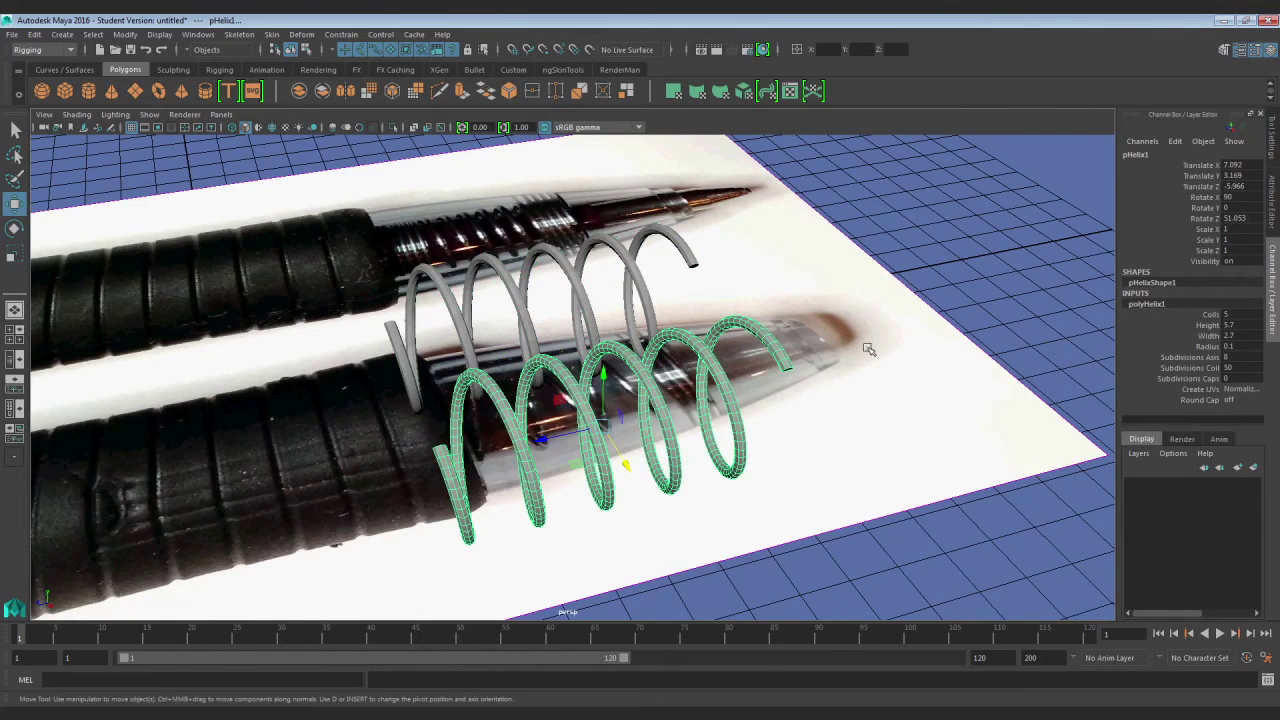
{"action": "mouse_move", "coordinate": [683, 423]}
{"action": "left_mouse_down", "text": "alt"}
{"action": "mouse_move", "coordinate": [560, 440]}
{"action": "mouse_move", "coordinate": [662, 425]}
{"action": "left_mouse_up", "text": "alt"}
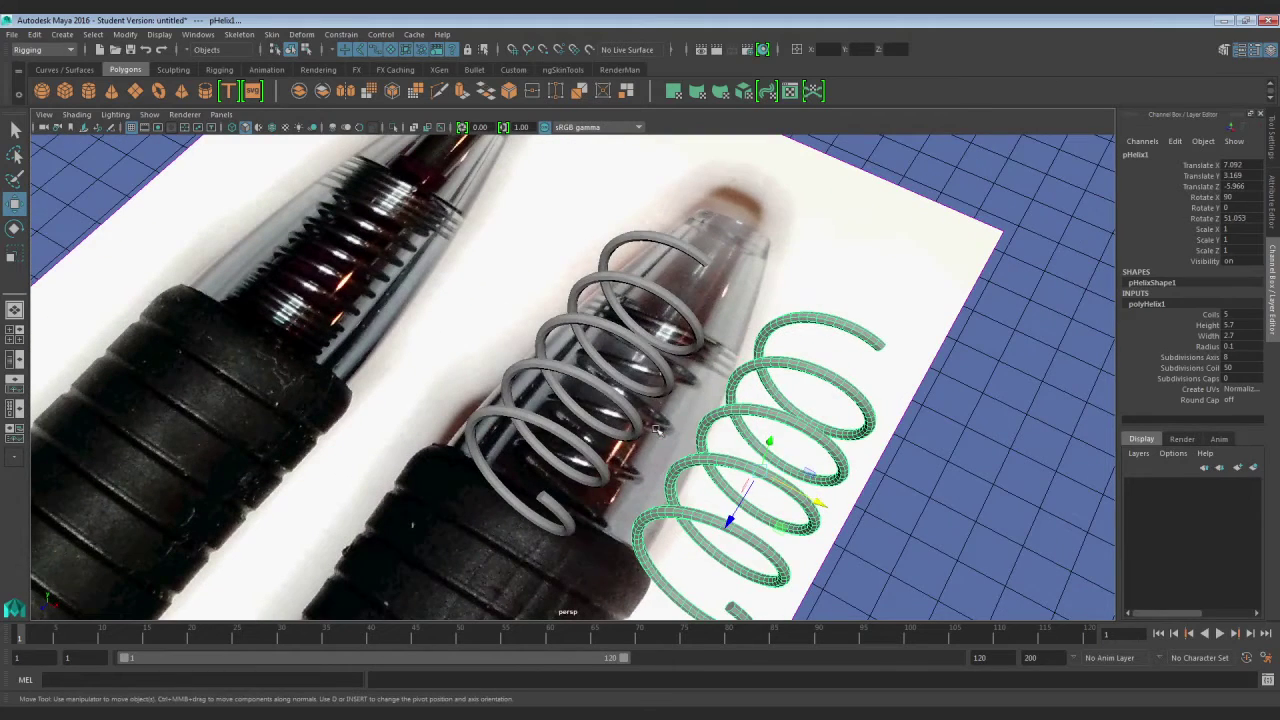
Undo the selection changes and the sideways move of the original helix
{"action": "key", "text": "ctrl+z"}
{"action": "key", "text": "ctrl+z"}
{"action": "key", "text": "ctrl+z"}
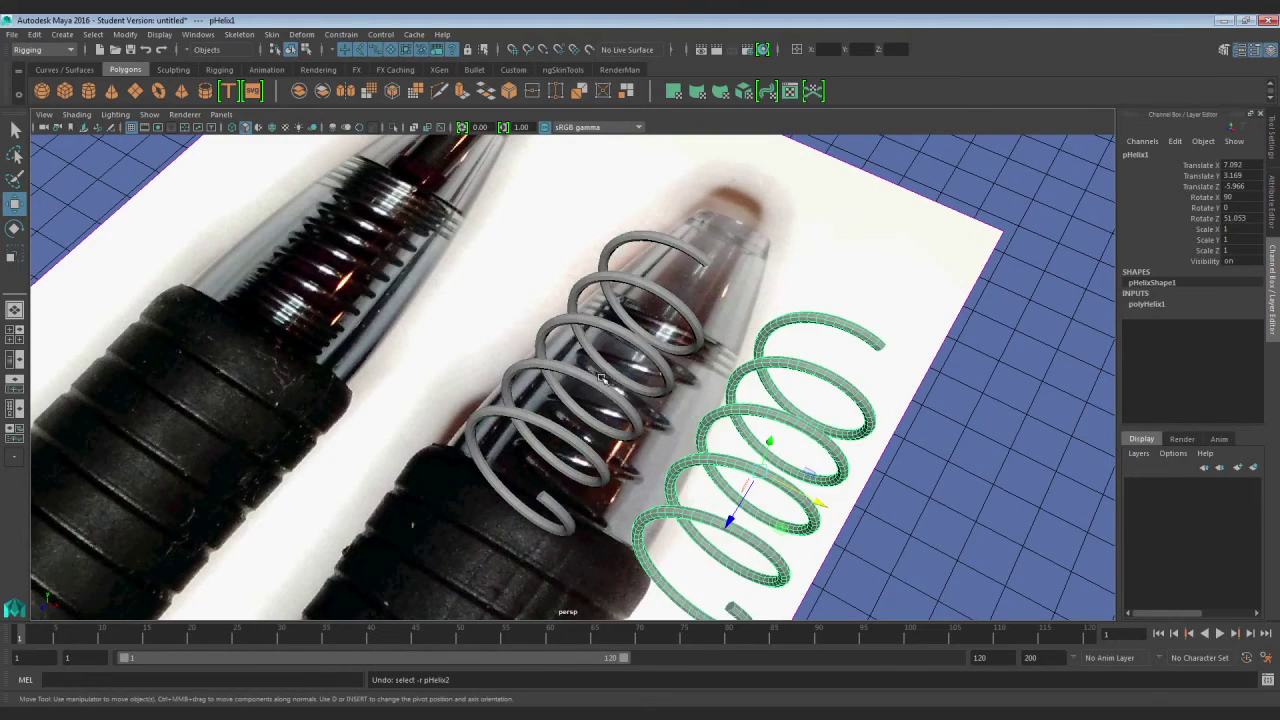
{"action": "key", "text": "ctrl+z"}
Turn the original helix into a tight stack with 4 coils and a height of 0.9
{"action": "left_click_drag", "start_coordinate": [655, 413], "coordinate": [477, 377], "text": "alt"}
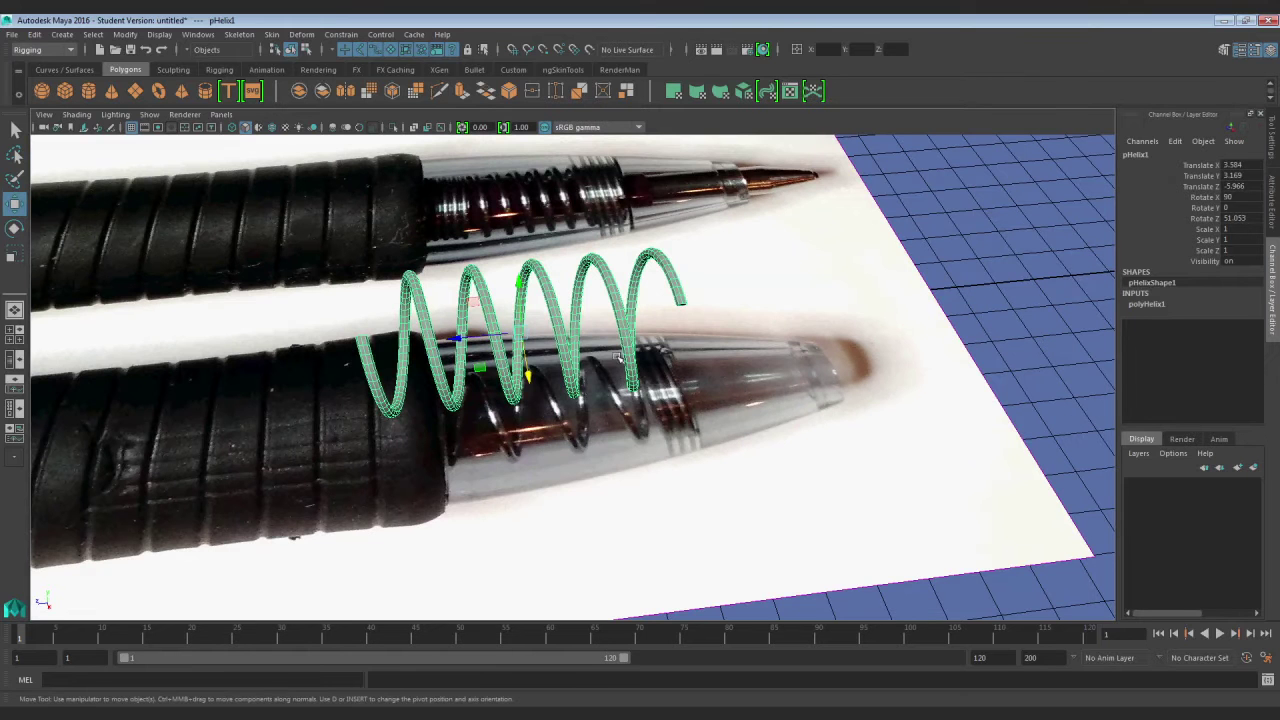
{"action": "left_click", "coordinate": [1150, 303]}
{"action": "left_click", "coordinate": [1207, 325]}
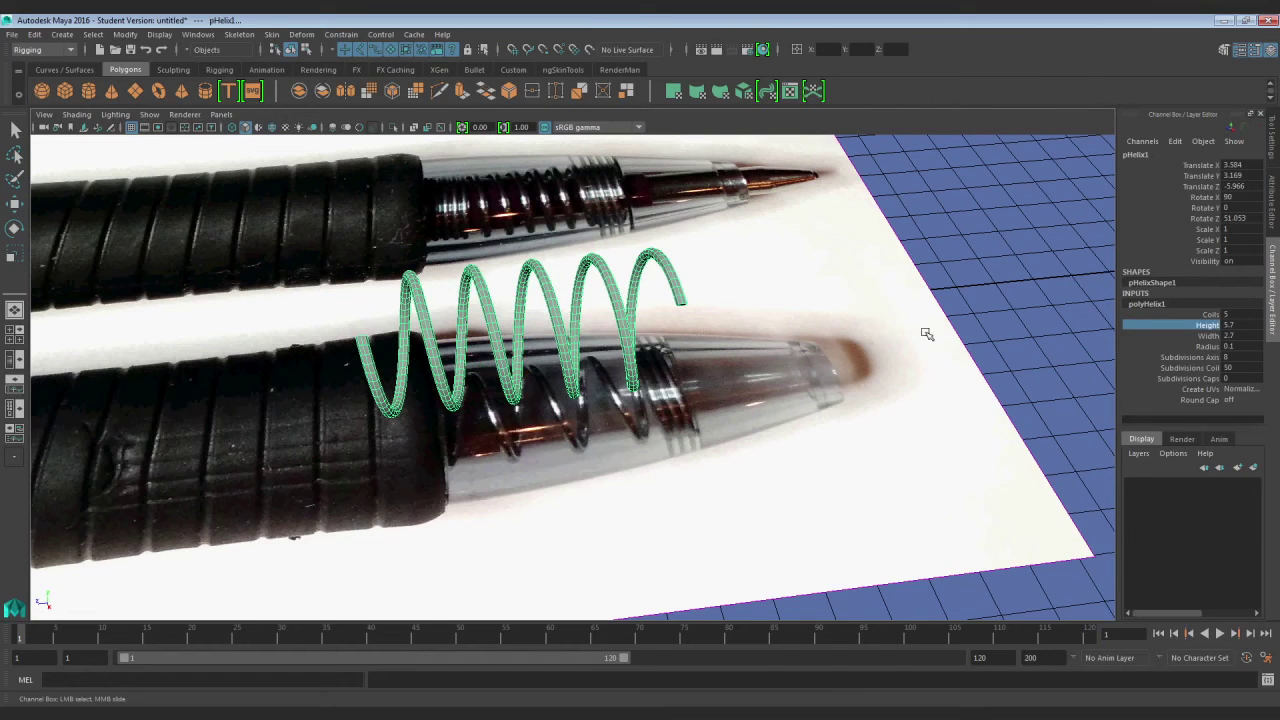
{"action": "double_click", "coordinate": [1227, 314]}
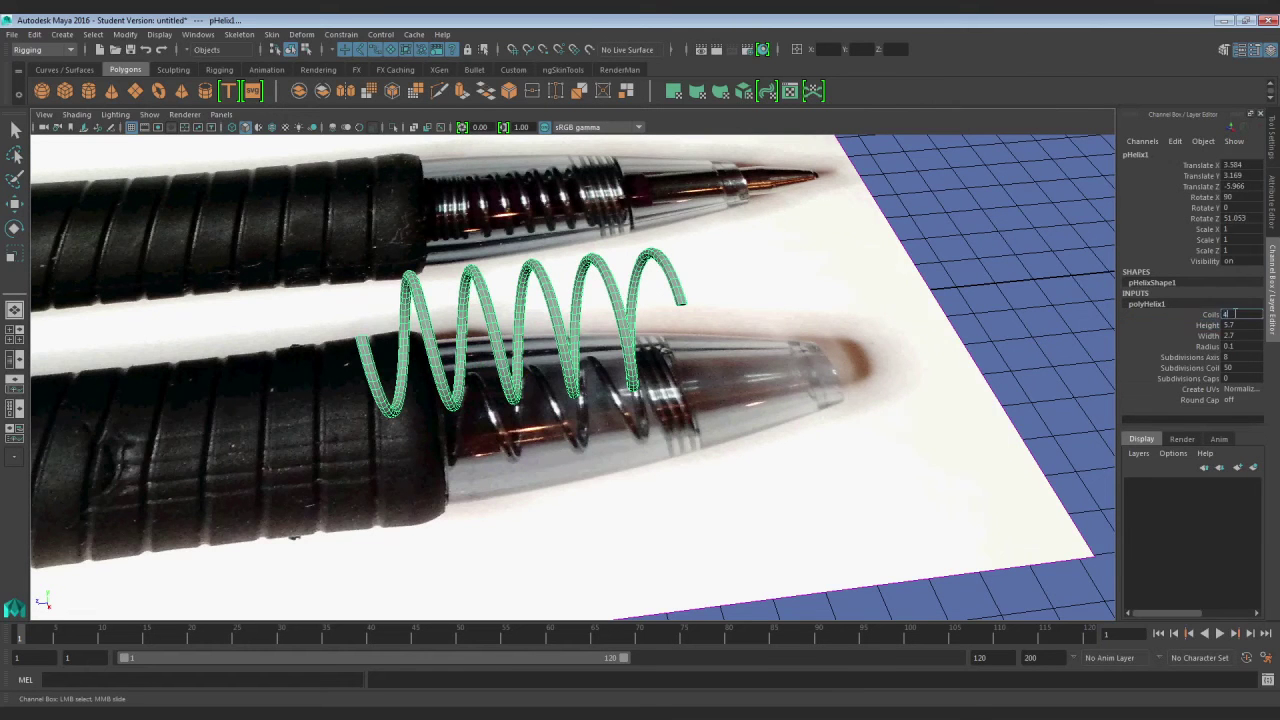
{"action": "key", "text": "Return"}
{"action": "left_click", "coordinate": [1208, 325]}
{"action": "middle_click_drag", "start_coordinate": [1010, 318], "coordinate": [928, 311]}
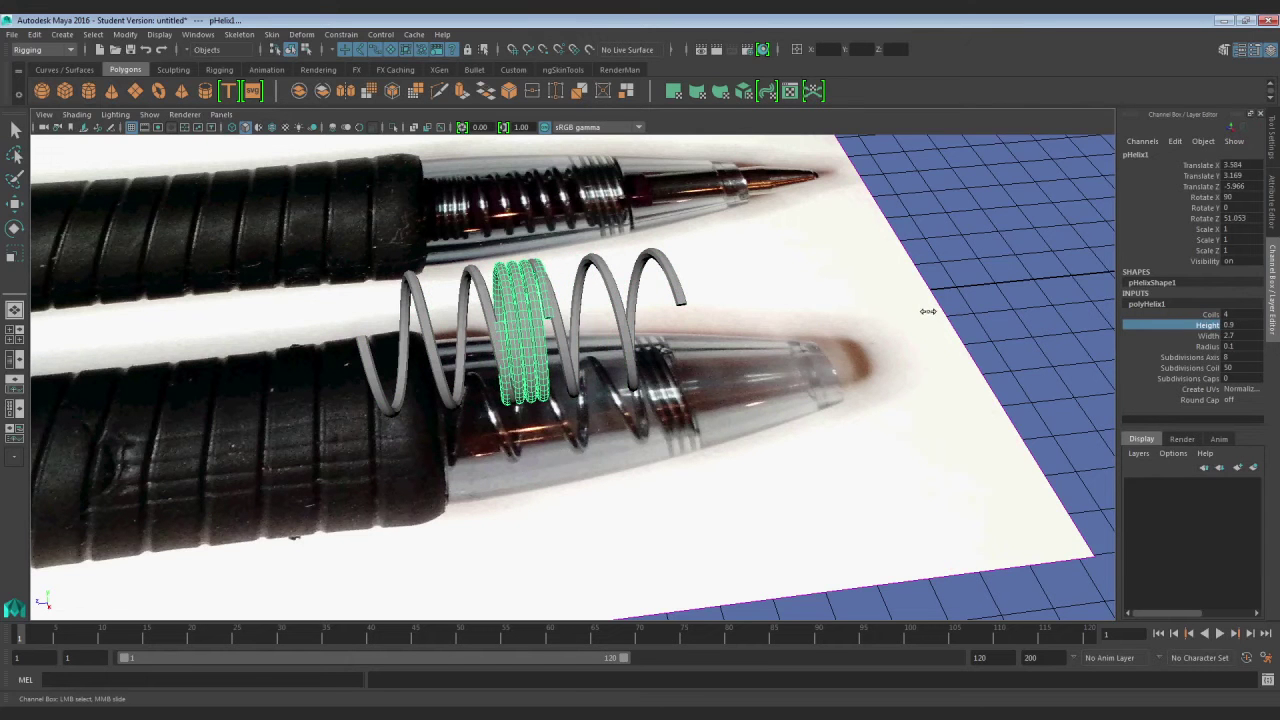
Slide the tight coil stack to the tip-side end of the duplicated helix, about -9.264 in Translate Z
{"action": "scroll", "coordinate": [662, 385], "scroll_direction": "up", "scroll_amount": 5}
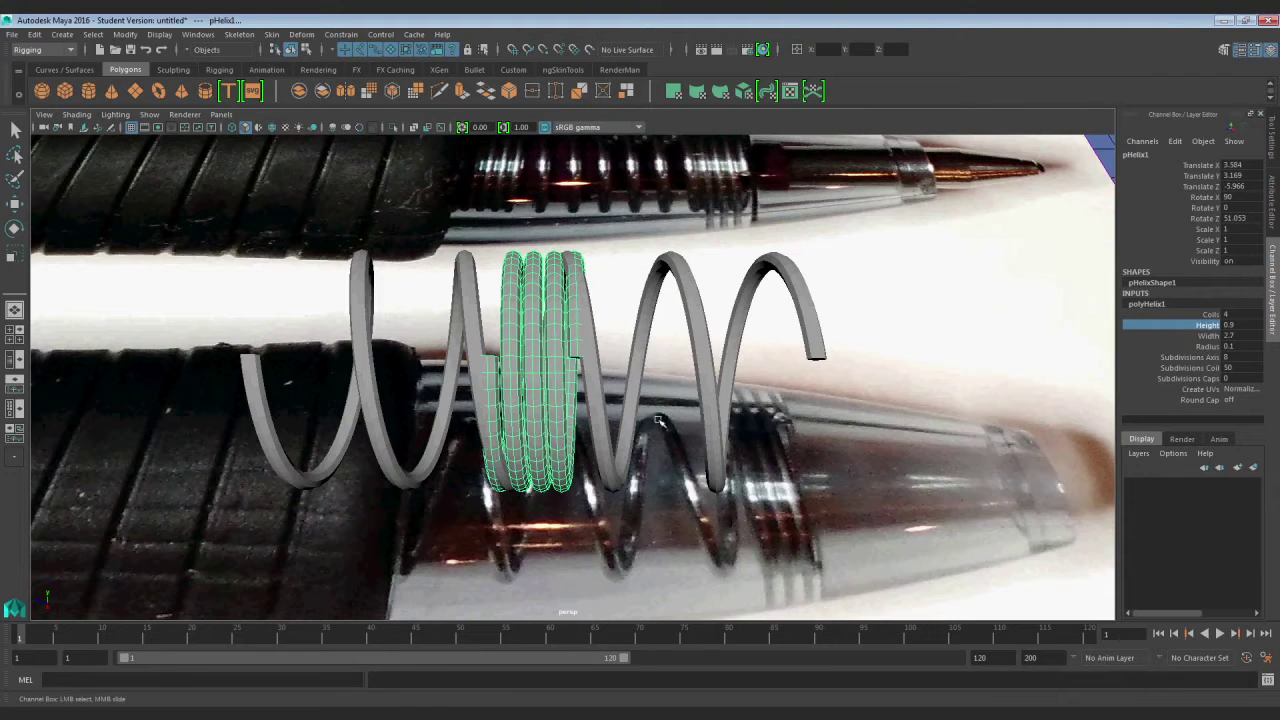
{"action": "key", "text": "w"}
{"action": "left_click_drag", "start_coordinate": [490, 383], "coordinate": [764, 402]}
{"action": "middle_click_drag", "start_coordinate": [1030, 394], "coordinate": [686, 399], "text": "alt"}
{"action": "scroll", "coordinate": [918, 381], "scroll_direction": "up", "scroll_amount": 5}
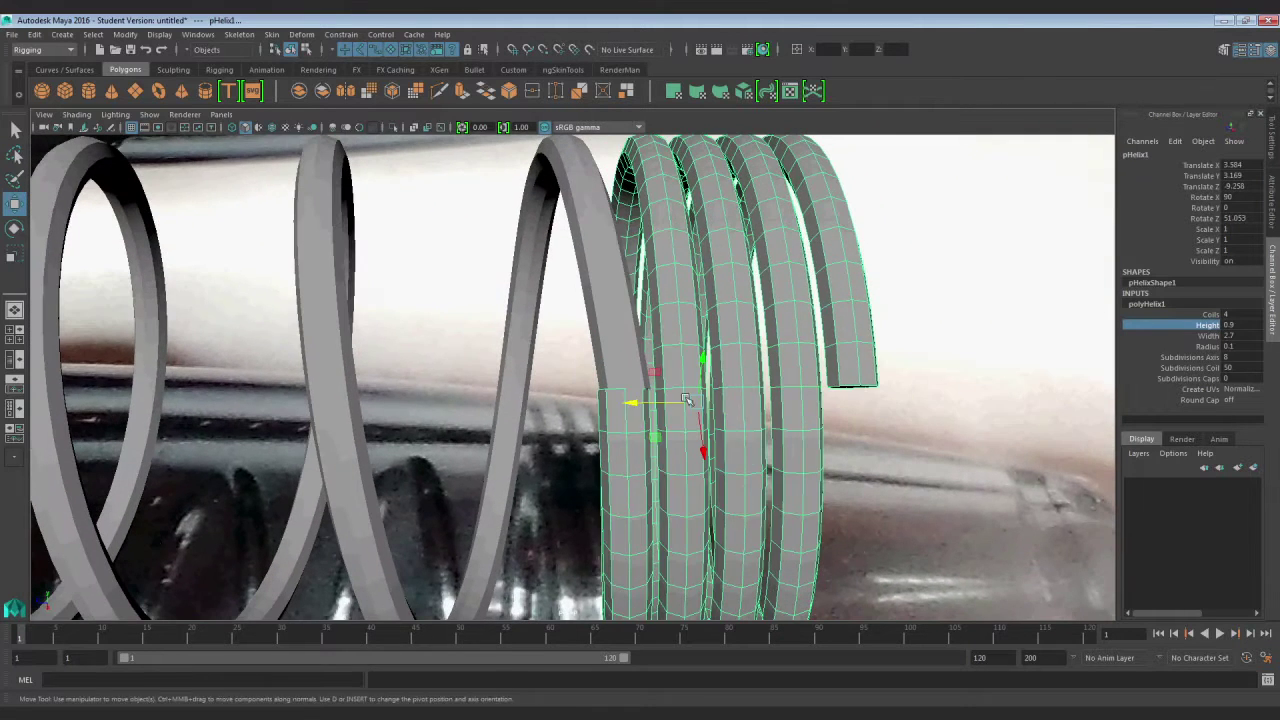
{"action": "left_click_drag", "start_coordinate": [634, 404], "coordinate": [750, 426]}
{"action": "scroll", "coordinate": [585, 370], "scroll_direction": "down", "scroll_amount": 5}
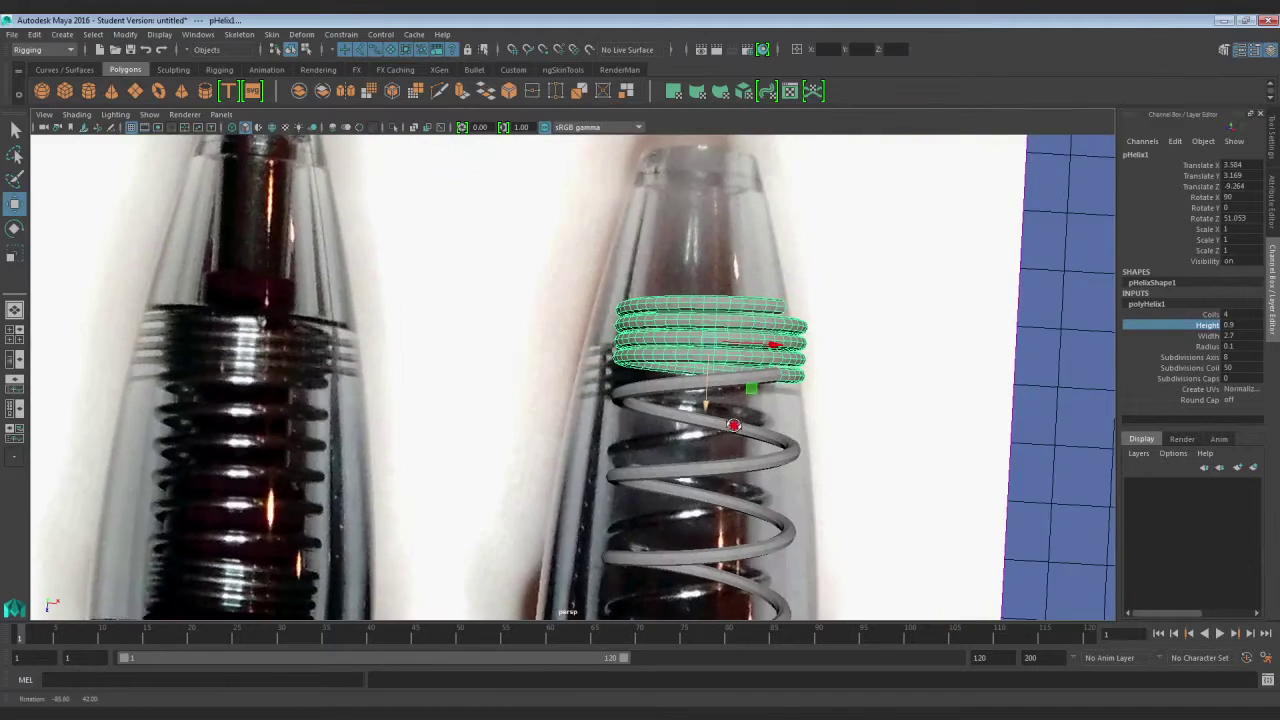
Nudge the tight coil stack to about -9.259 in Translate Z and set its height to 0.8
{"action": "middle_click_drag", "start_coordinate": [750, 426], "coordinate": [632, 414], "text": "alt"}
{"action": "left_click_drag", "start_coordinate": [632, 413], "coordinate": [647, 388], "text": "alt"}
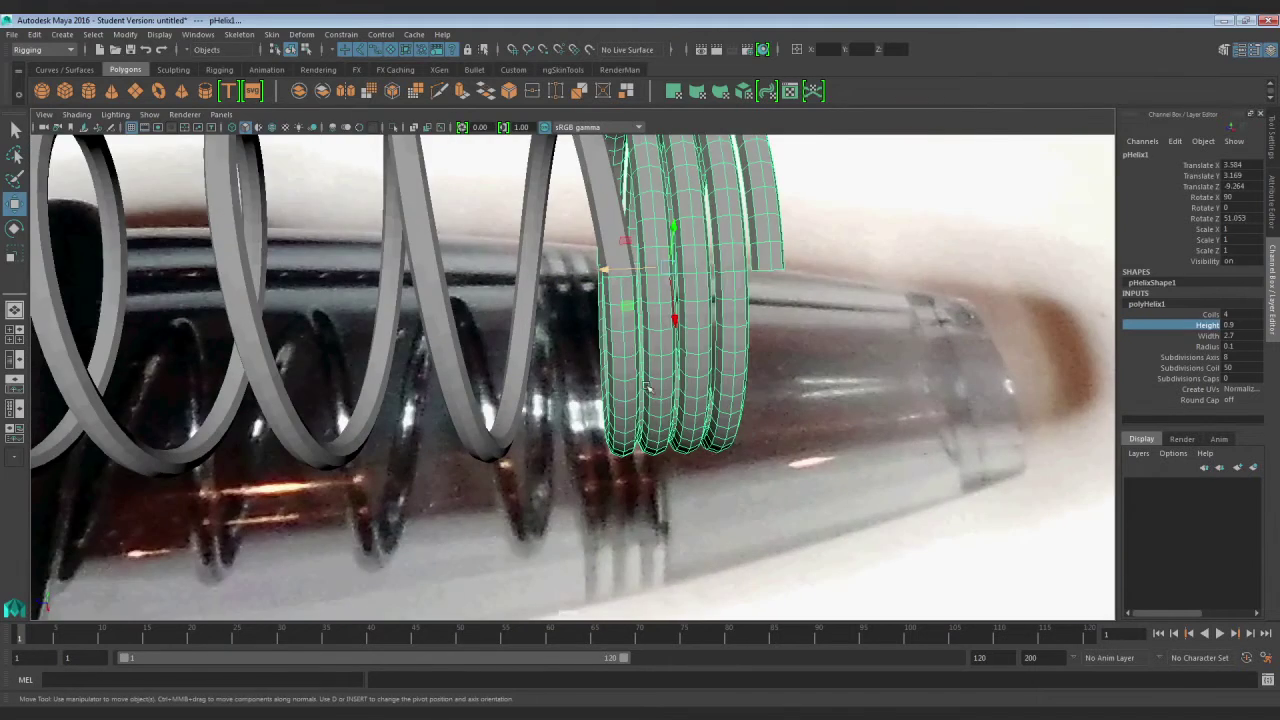
{"action": "left_click_drag", "start_coordinate": [774, 384], "coordinate": [692, 385], "text": "alt"}
{"action": "middle_click_drag", "start_coordinate": [690, 264], "coordinate": [640, 387], "text": "alt"}
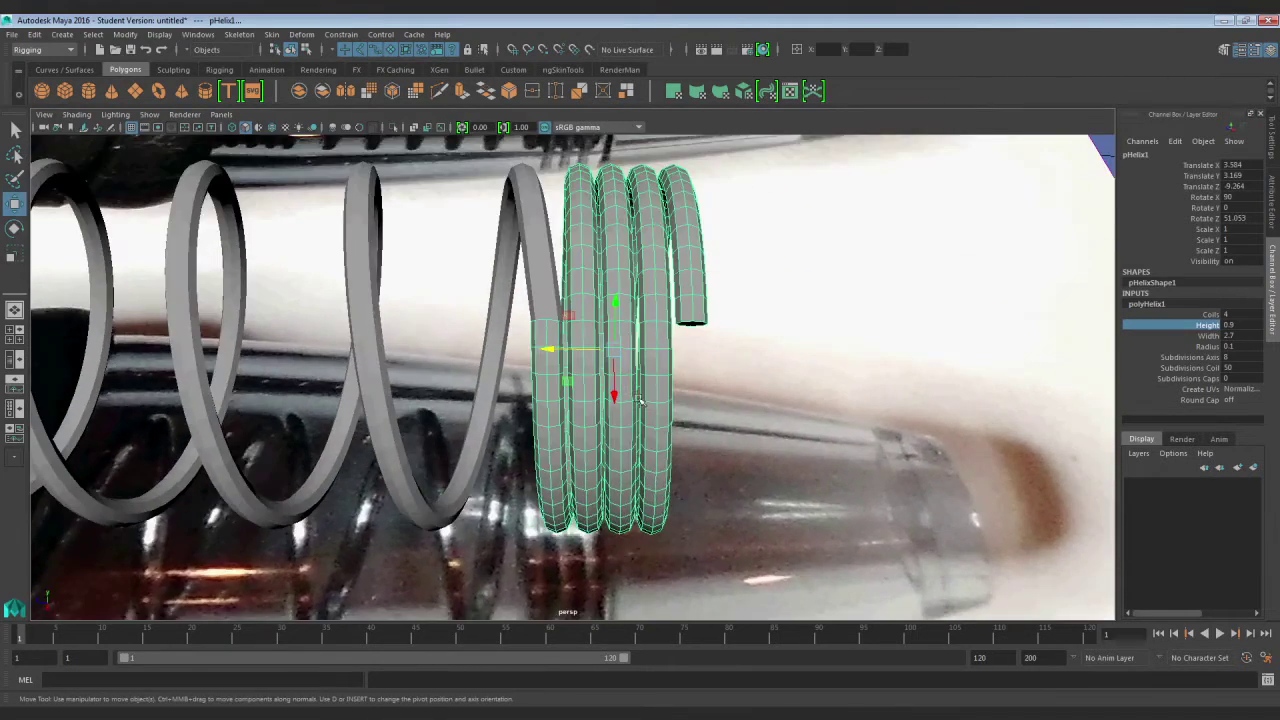
{"action": "left_click_drag", "start_coordinate": [640, 387], "coordinate": [621, 373], "text": "alt"}
{"action": "left_click_drag", "start_coordinate": [549, 340], "coordinate": [737, 448]}
{"action": "right_click_drag", "start_coordinate": [737, 448], "coordinate": [931, 388], "text": "alt"}
{"action": "middle_click_drag", "start_coordinate": [931, 388], "coordinate": [828, 374], "text": "alt"}
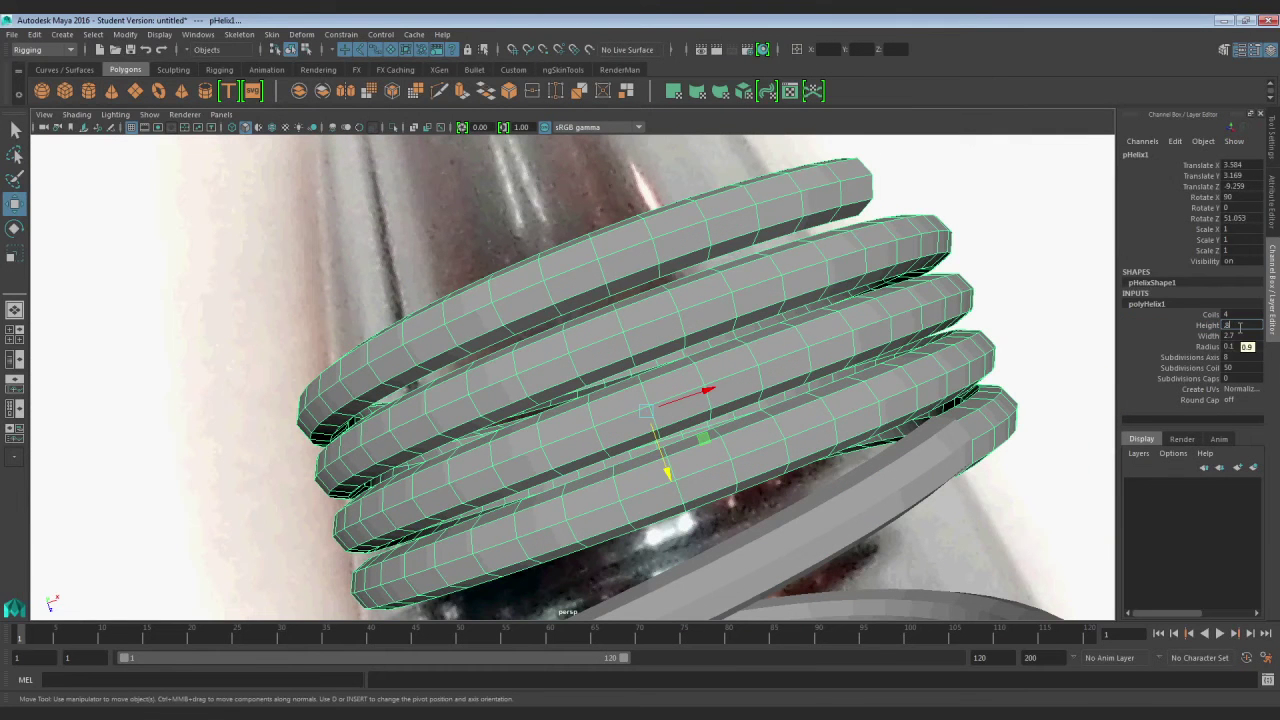
{"action": "key", "text": "Return"}
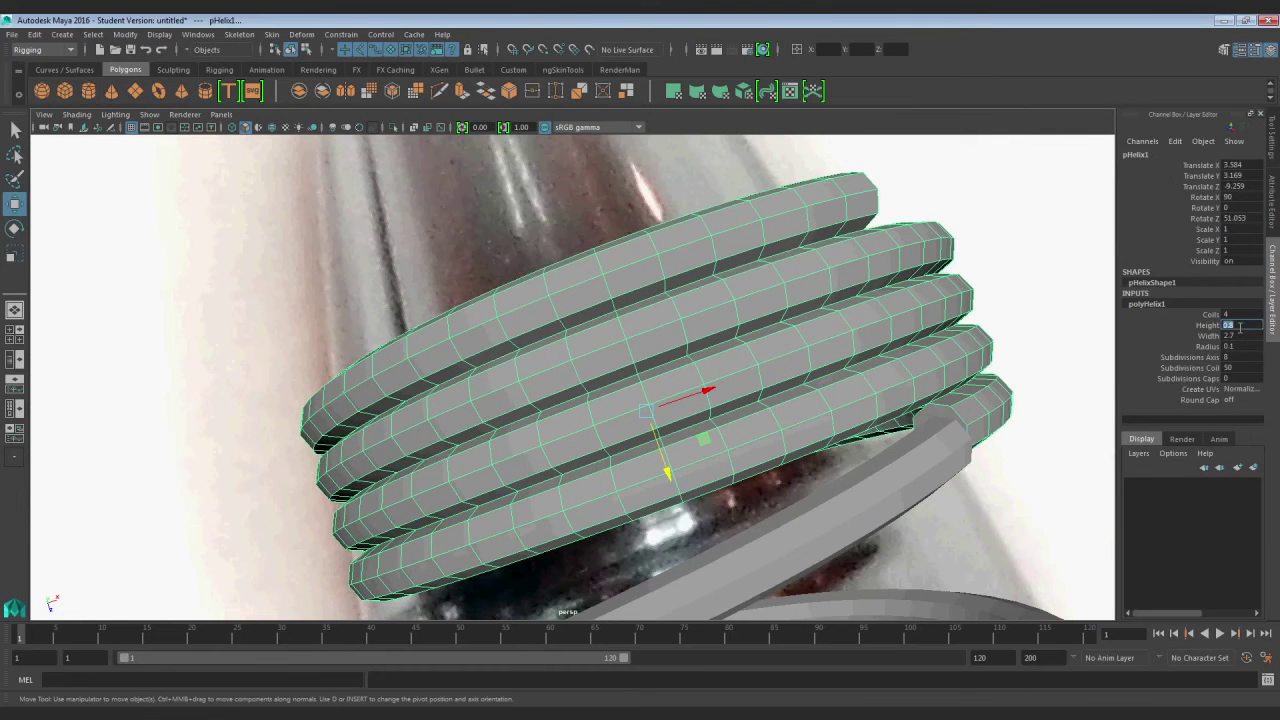
Set the tight coil stack's height to 0.85 and shift it to about -9.24 in Translate Z against the middle helix
{"action": "key", "text": "Return"}
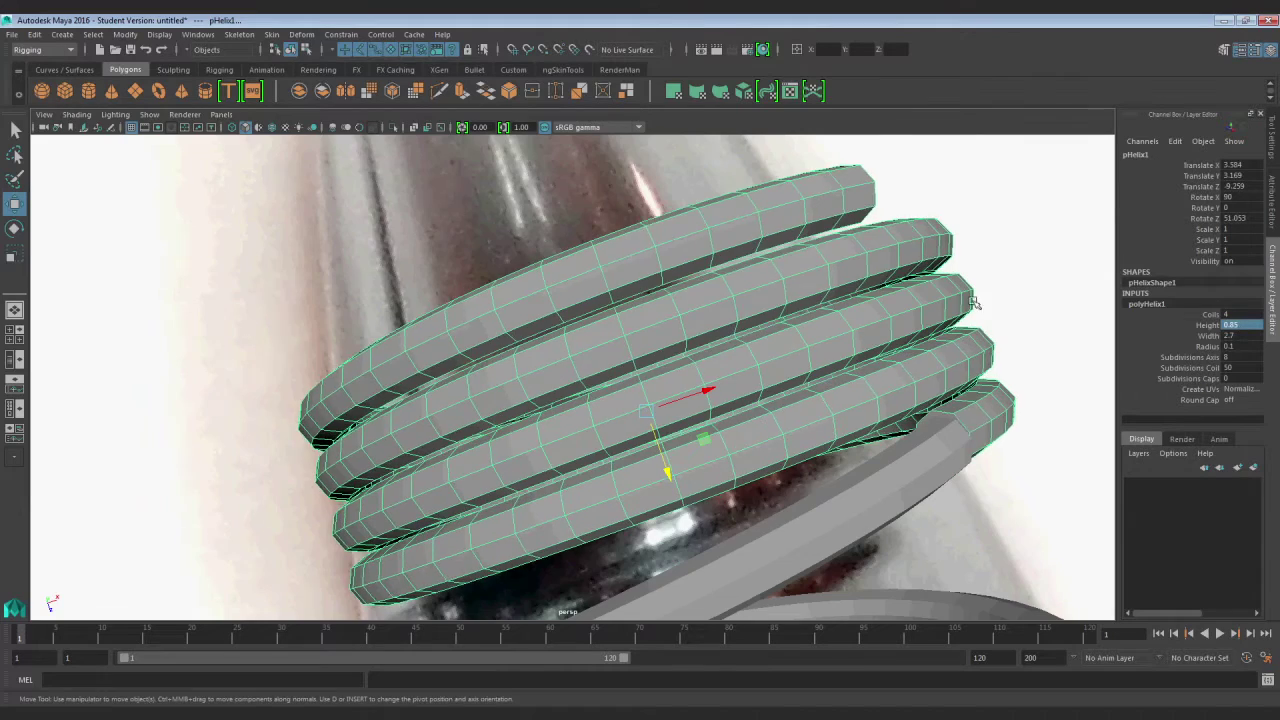
{"action": "right_click_drag", "start_coordinate": [974, 302], "coordinate": [823, 403], "text": "alt"}
{"action": "left_click_drag", "start_coordinate": [823, 403], "coordinate": [680, 365], "text": "alt"}
{"action": "right_click_drag", "start_coordinate": [680, 365], "coordinate": [735, 352], "text": "alt"}
{"action": "left_click_drag", "start_coordinate": [674, 366], "coordinate": [576, 343], "text": "alt"}
{"action": "key", "text": "q"}
{"action": "key", "text": "w"}
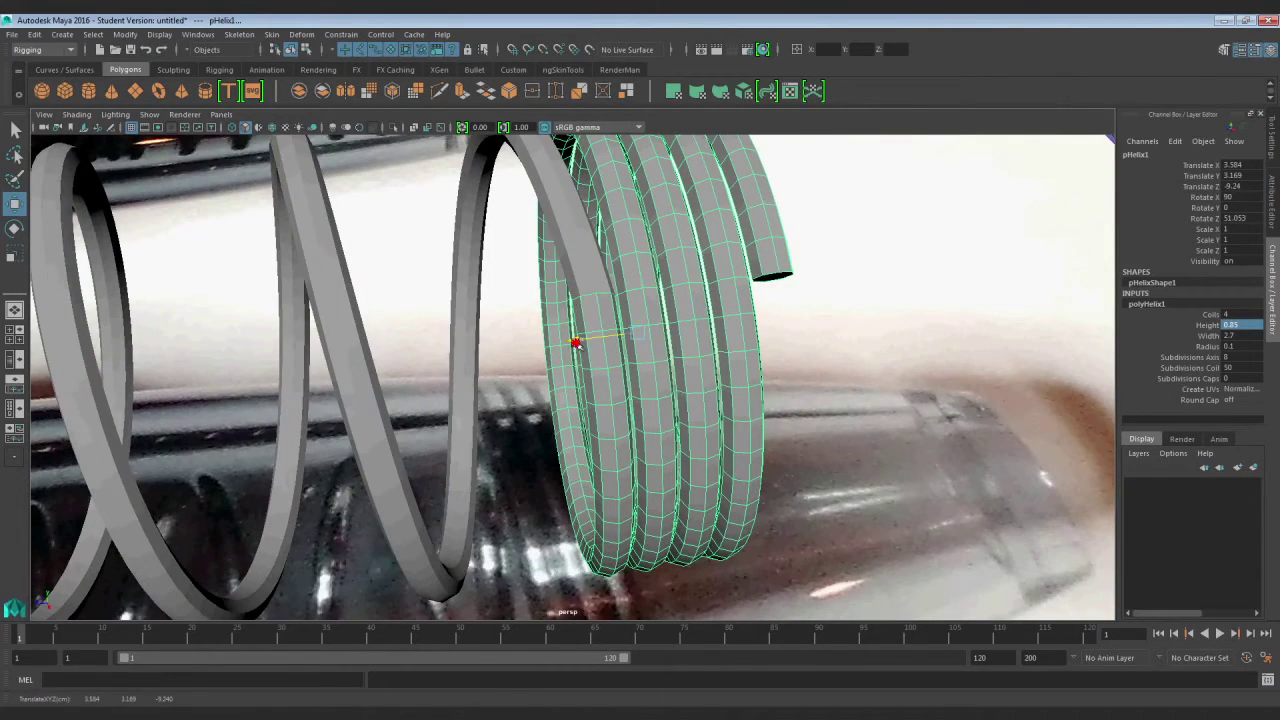
{"action": "right_click_drag", "start_coordinate": [578, 230], "coordinate": [450, 300], "text": "alt"}
{"action": "left_click_drag", "start_coordinate": [420, 365], "coordinate": [522, 397], "text": "alt"}
{"action": "left_click_drag", "start_coordinate": [834, 383], "coordinate": [837, 400], "text": "alt"}
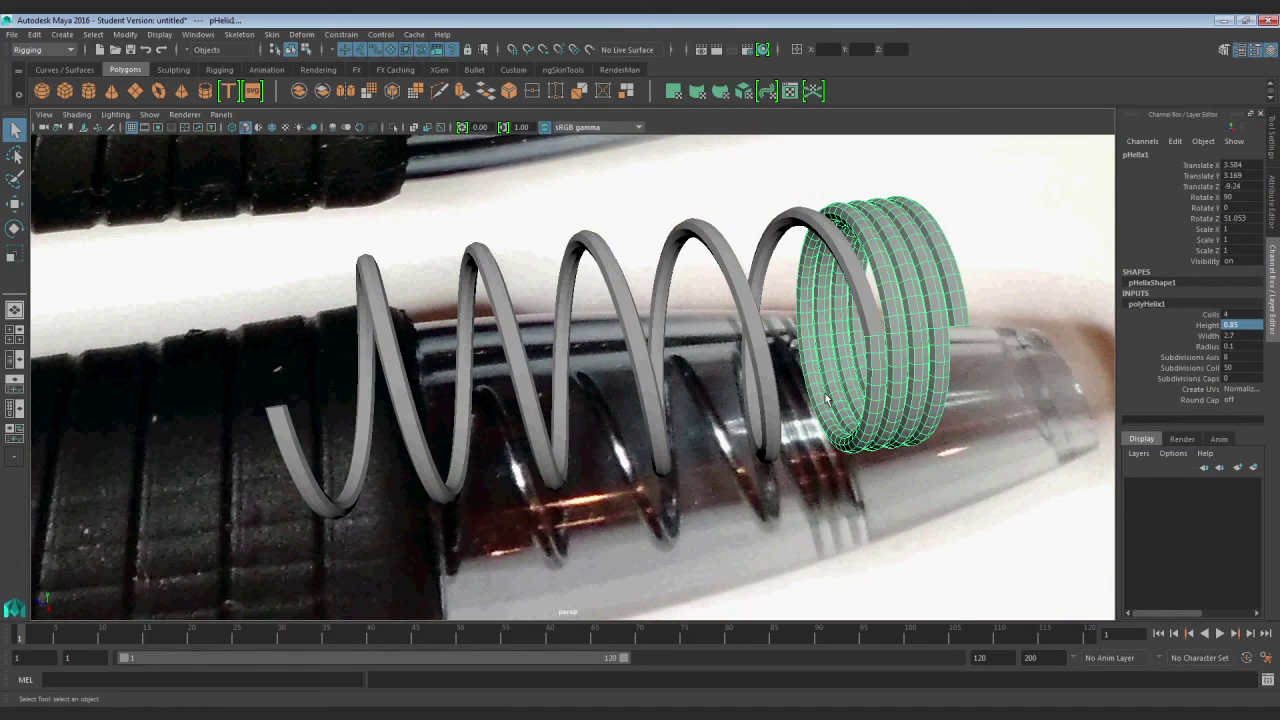
Duplicate the tight coil stack in place and slide the original to the middle helix's grip-side end, about -2.692 in Translate Z
{"action": "key", "text": "ctrl+d"}
{"action": "left_click_drag", "start_coordinate": [812, 332], "coordinate": [950, 336]}
{"action": "key", "text": "ctrl+z"}
{"action": "key", "text": "q"}
{"action": "left_click", "coordinate": [962, 320]}
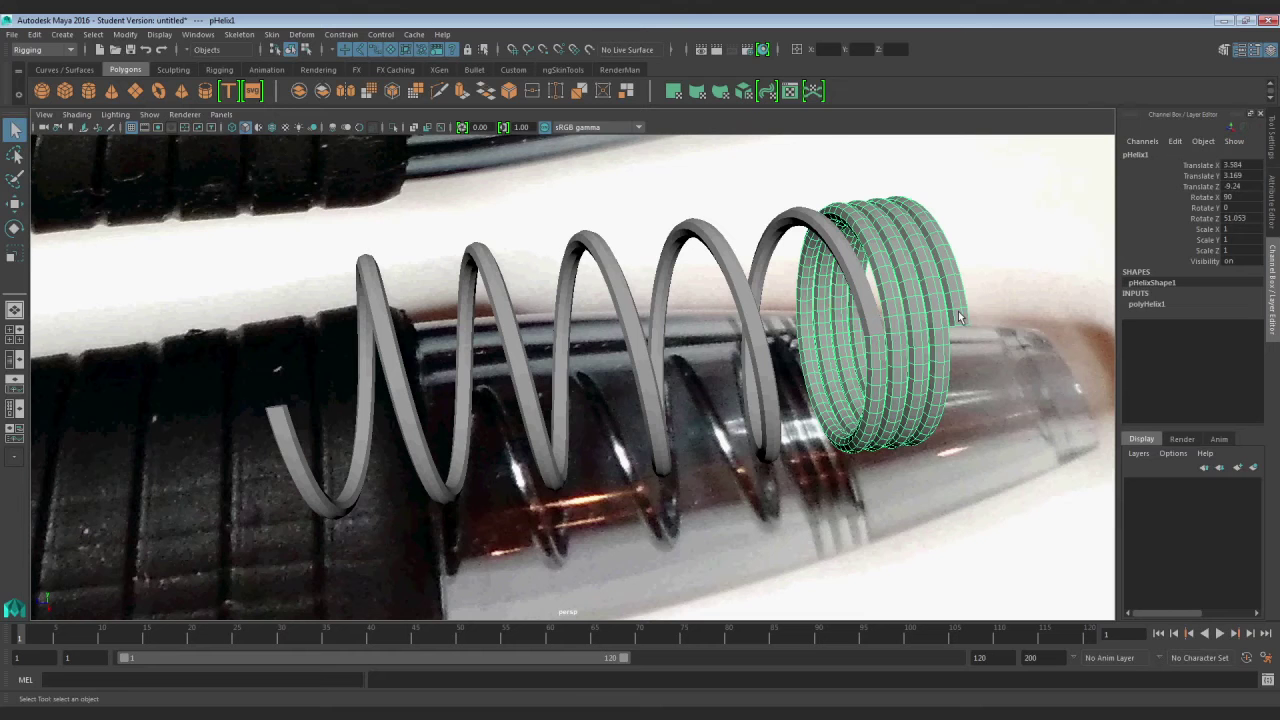
{"action": "key", "text": "w"}
{"action": "left_click_drag", "start_coordinate": [808, 333], "coordinate": [690, 451]}
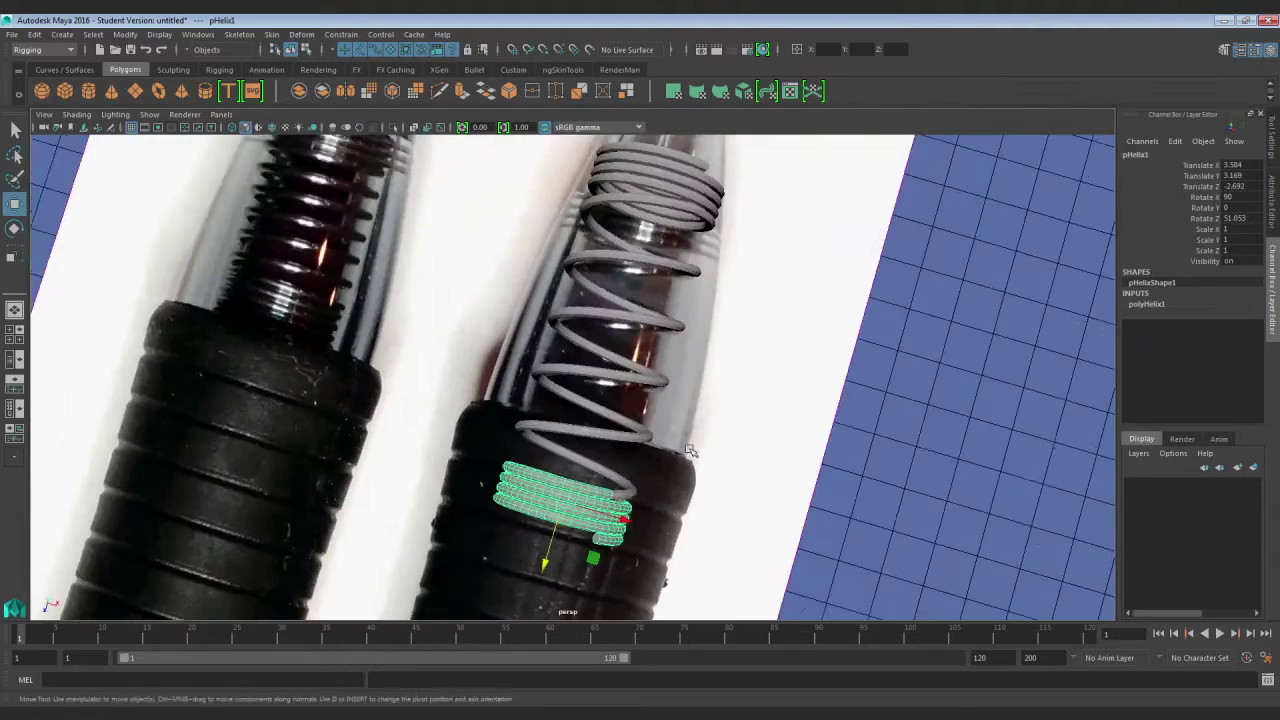
Nudge the grip-side coil stack to about -2.689 in Translate Z to align it with the middle helix's end, and deselect it
{"action": "right_click_drag", "start_coordinate": [690, 451], "coordinate": [735, 630], "text": "alt"}
{"action": "middle_click_drag", "start_coordinate": [735, 630], "coordinate": [666, 314], "text": "alt"}
{"action": "right_click_drag", "start_coordinate": [666, 314], "coordinate": [700, 500], "text": "alt"}
{"action": "left_click_drag", "start_coordinate": [700, 500], "coordinate": [489, 280], "text": "alt"}
{"action": "middle_click_drag", "start_coordinate": [489, 280], "coordinate": [535, 421], "text": "alt"}
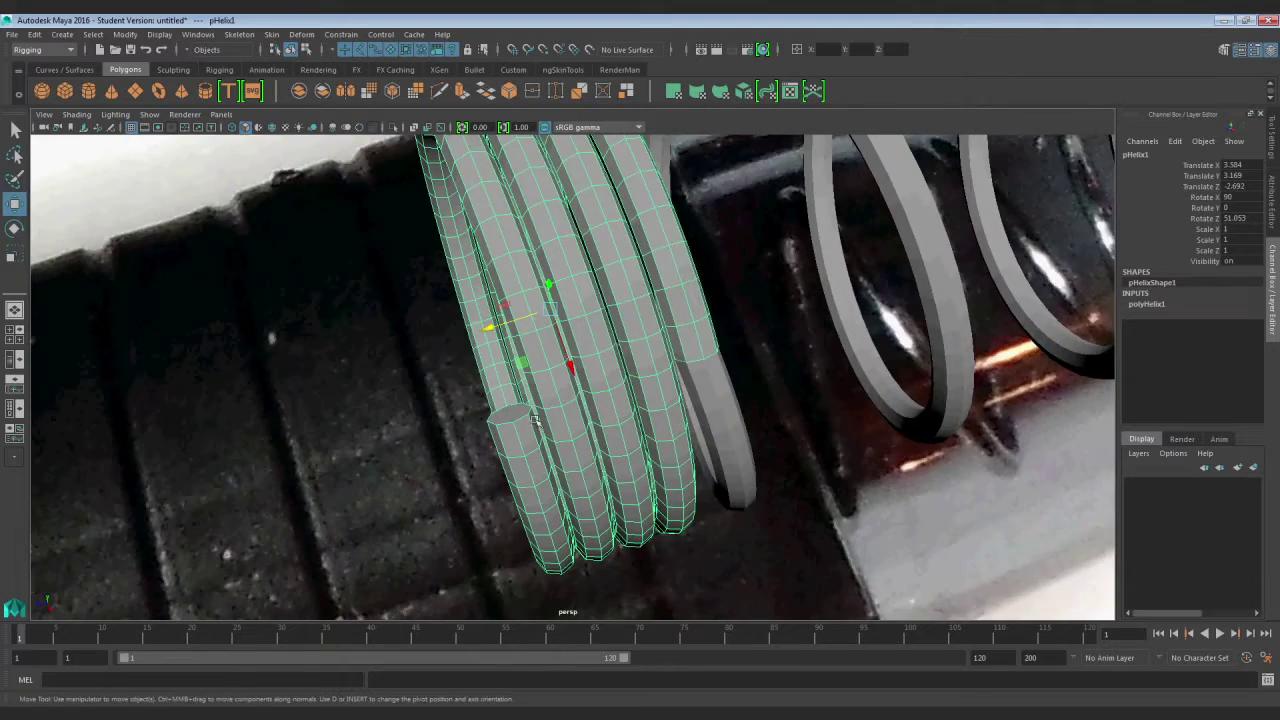
{"action": "left_click_drag", "start_coordinate": [534, 420], "coordinate": [617, 382], "text": "alt"}
{"action": "left_click_drag", "start_coordinate": [478, 288], "coordinate": [475, 287]}
{"action": "scroll", "coordinate": [586, 362], "scroll_direction": "down", "scroll_amount": 4}
{"action": "left_click_drag", "start_coordinate": [586, 362], "coordinate": [885, 388], "text": "alt"}
{"action": "key", "text": "q"}
{"action": "left_click", "coordinate": [885, 387]}
{"action": "scroll", "coordinate": [703, 420], "scroll_direction": "down", "scroll_amount": 3}
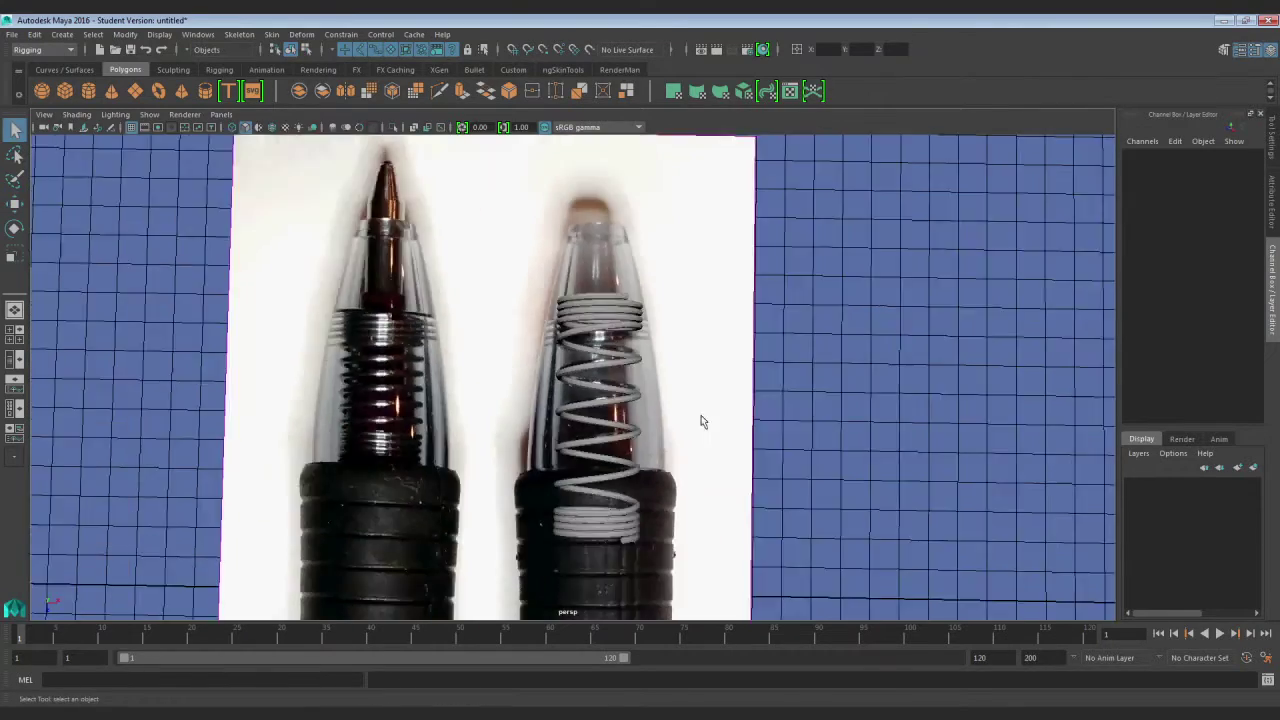
Select the extended middle helix and isolate it in the view
{"action": "left_click_drag", "start_coordinate": [703, 420], "coordinate": [440, 332], "text": "alt"}
{"action": "scroll", "coordinate": [725, 391], "scroll_direction": "up", "scroll_amount": 4}
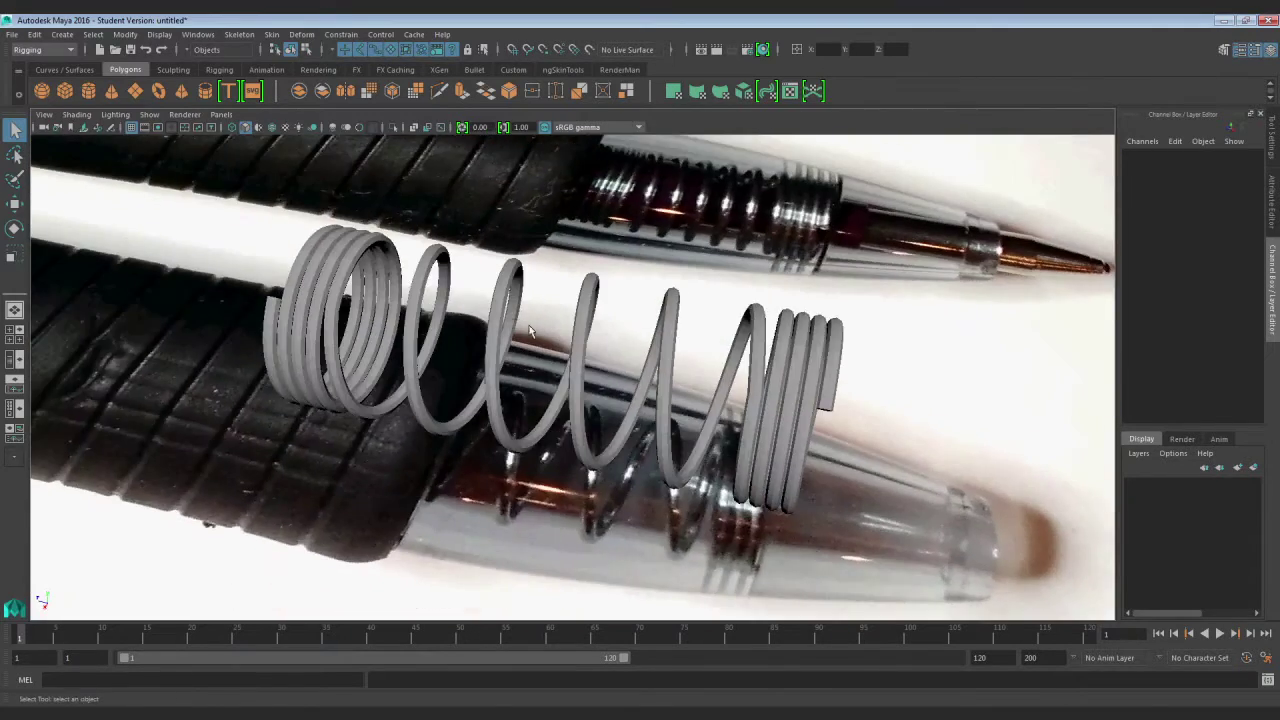
{"action": "middle_click_drag", "start_coordinate": [628, 342], "coordinate": [429, 329], "text": "alt"}
{"action": "scroll", "coordinate": [429, 329], "scroll_direction": "up", "scroll_amount": 4}
{"action": "left_click_drag", "start_coordinate": [429, 330], "coordinate": [645, 371], "text": "alt"}
{"action": "scroll", "coordinate": [509, 354], "scroll_direction": "up", "scroll_amount": 1}
{"action": "middle_click_drag", "start_coordinate": [645, 371], "coordinate": [601, 387], "text": "alt"}
{"action": "left_click", "coordinate": [510, 348]}
{"action": "scroll", "coordinate": [506, 359], "scroll_direction": "up", "scroll_amount": 4}
{"action": "left_click_drag", "start_coordinate": [600, 388], "coordinate": [560, 372], "text": "alt"}
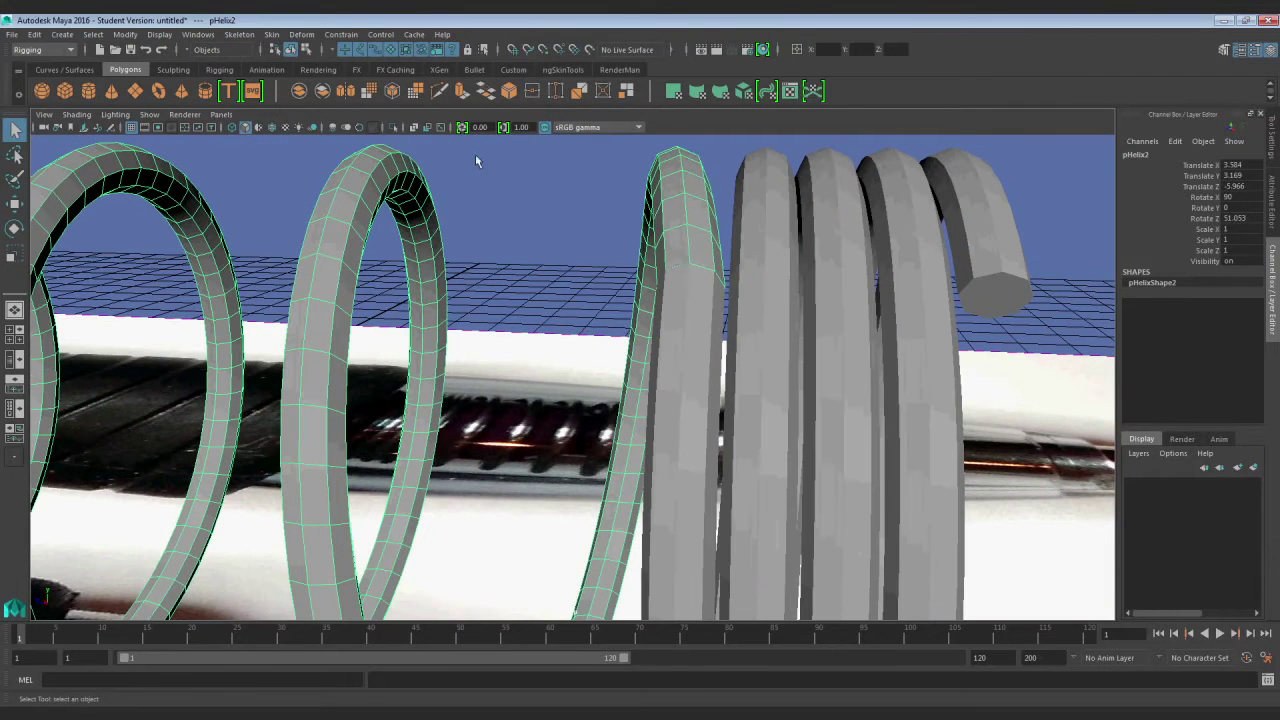
{"action": "left_click", "coordinate": [393, 126]}
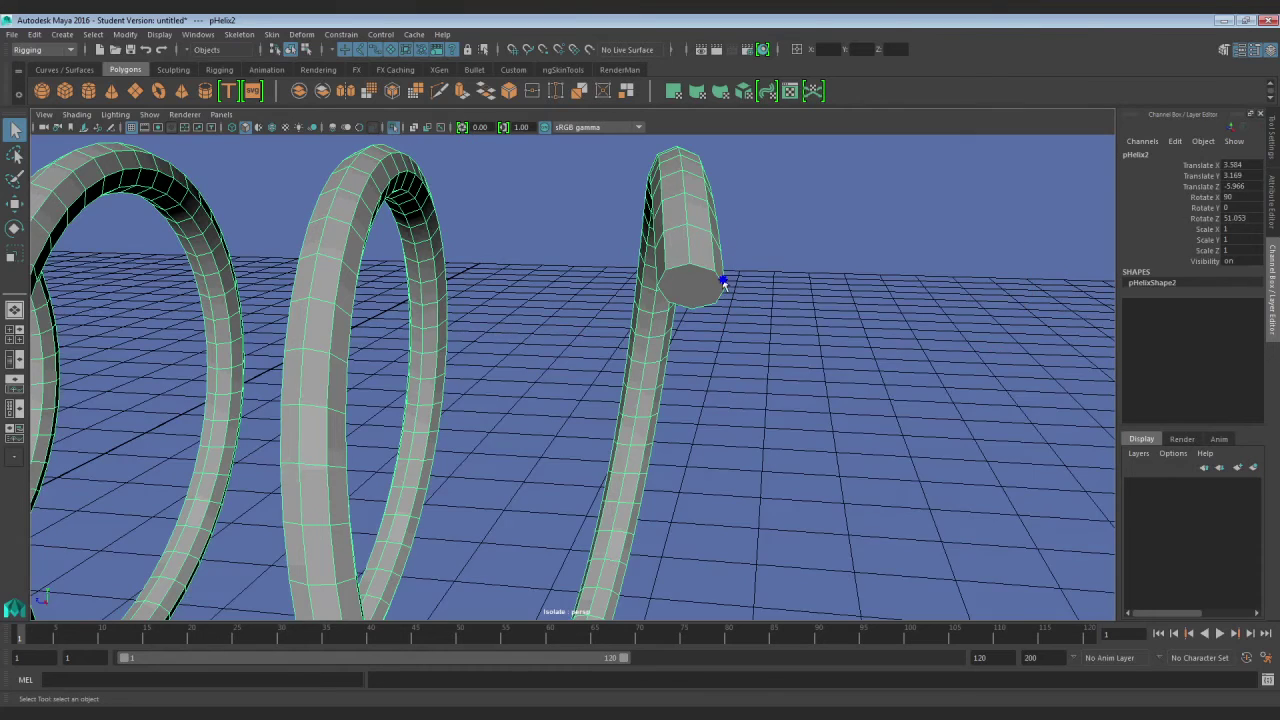
Delete the cap faces at both ends of the middle helix, return to object selection and turn off isolation
{"action": "right_click_drag", "start_coordinate": [723, 282], "coordinate": [722, 286]}
{"action": "left_click", "coordinate": [697, 287]}
{"action": "scroll", "coordinate": [600, 328], "scroll_direction": "down", "scroll_amount": 5}
{"action": "left_click_drag", "start_coordinate": [545, 329], "coordinate": [745, 324], "text": "alt"}
{"action": "middle_click_drag", "start_coordinate": [745, 324], "coordinate": [629, 320], "text": "alt"}
{"action": "left_click_drag", "start_coordinate": [629, 320], "coordinate": [806, 371], "text": "alt"}
{"action": "middle_click_drag", "start_coordinate": [806, 371], "coordinate": [480, 320], "text": "alt"}
{"action": "right_click_drag", "start_coordinate": [480, 320], "coordinate": [806, 358], "text": "alt"}
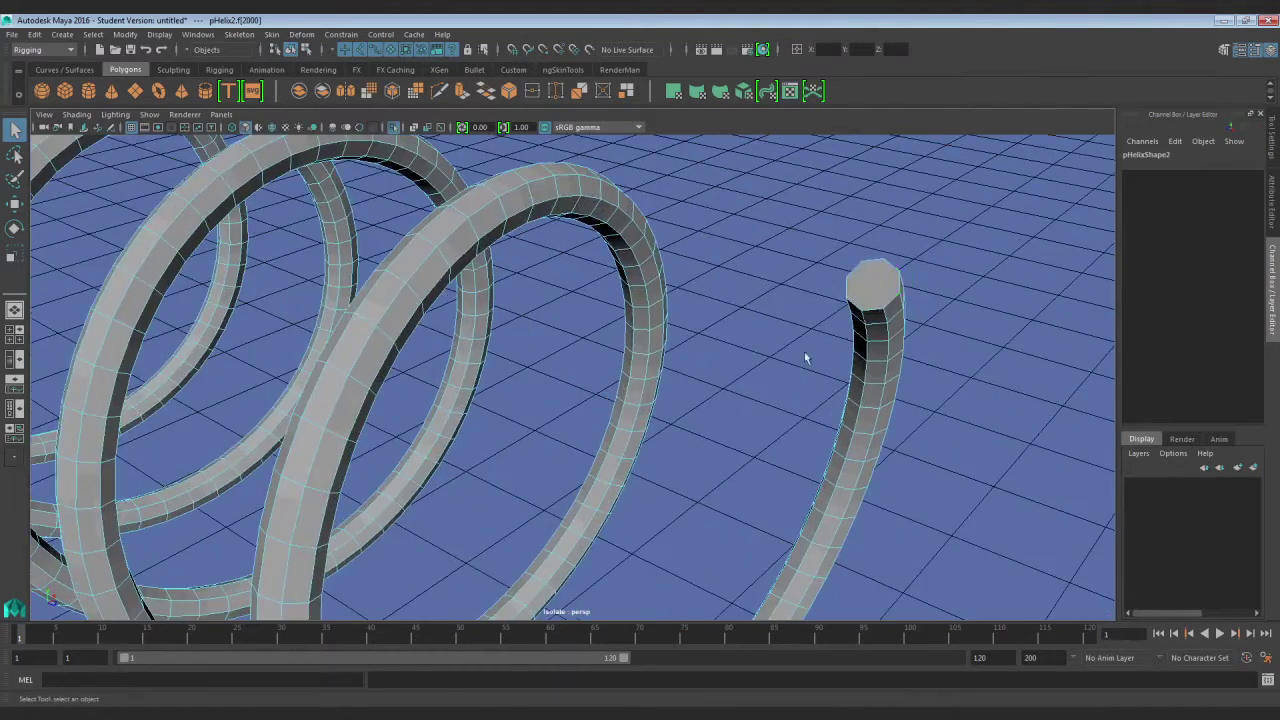
{"action": "key", "text": "Delete"}
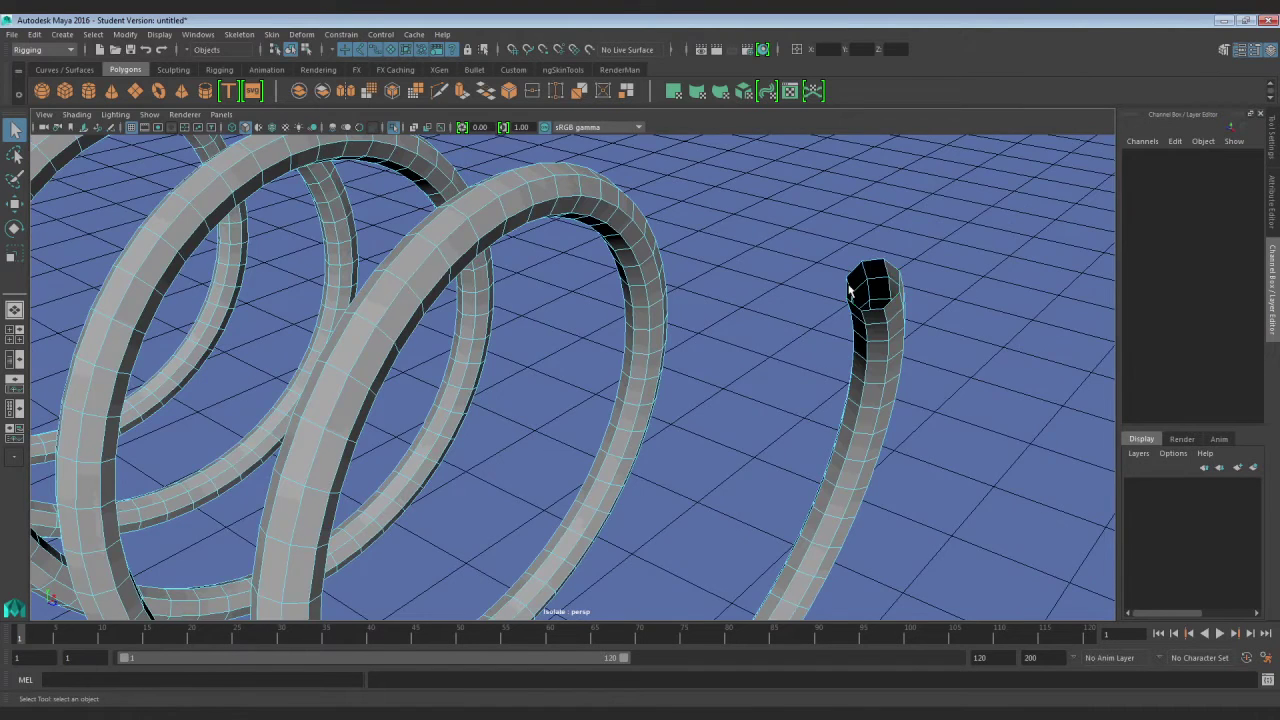
{"action": "right_click_drag", "start_coordinate": [824, 290], "coordinate": [571, 383], "text": "alt"}
{"action": "left_click_drag", "start_coordinate": [571, 383], "coordinate": [520, 386], "text": "alt"}
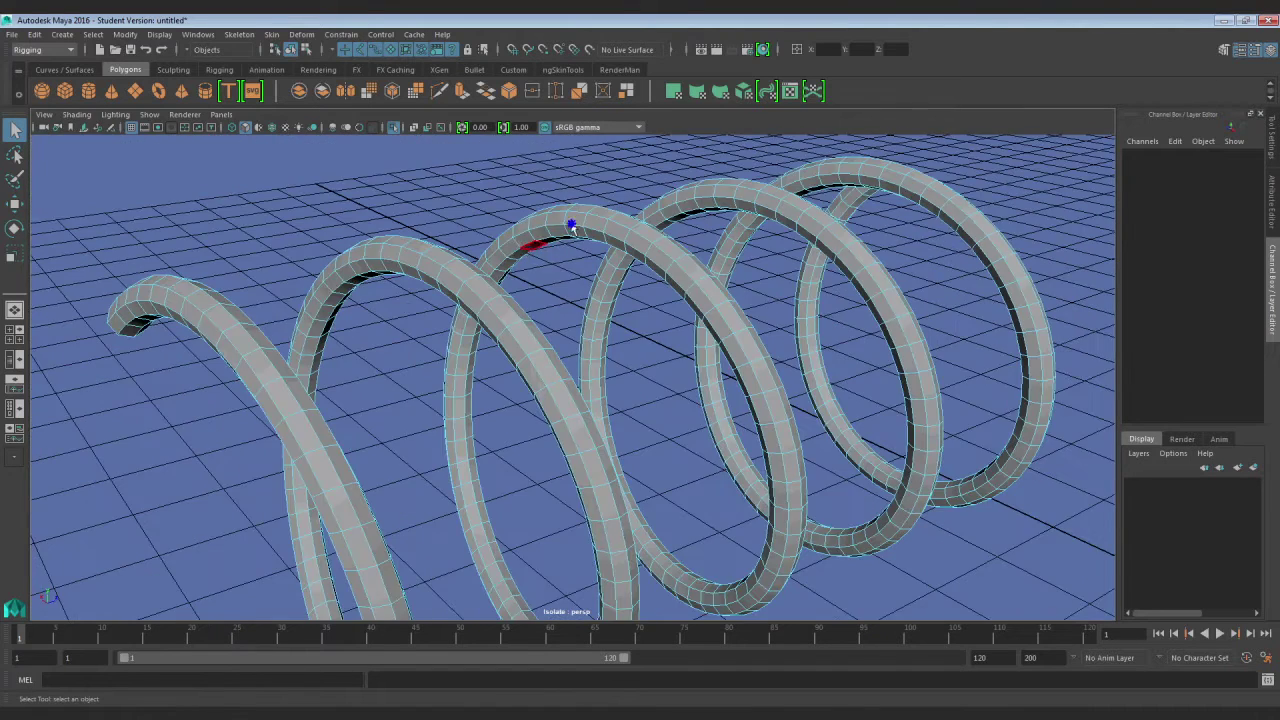
{"action": "right_click_drag", "start_coordinate": [572, 227], "coordinate": [594, 207]}
{"action": "scroll", "coordinate": [570, 234], "scroll_direction": "down", "scroll_amount": 4}
{"action": "left_click", "coordinate": [397, 129]}
Isolate the tip-side coil stack and bring its inner end cap into close view
{"action": "left_click_drag", "start_coordinate": [457, 260], "coordinate": [815, 335], "text": "alt"}
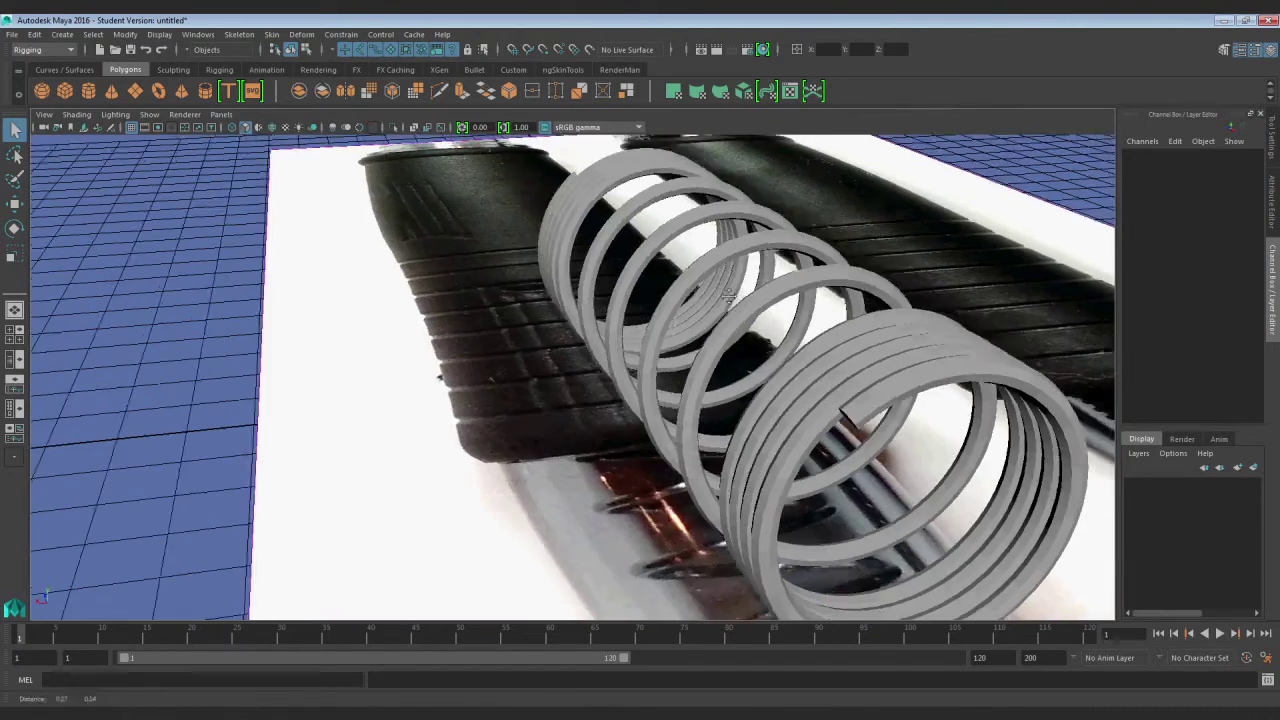
{"action": "middle_click_drag", "start_coordinate": [815, 335], "coordinate": [706, 338], "text": "alt"}
{"action": "left_click", "coordinate": [818, 384]}
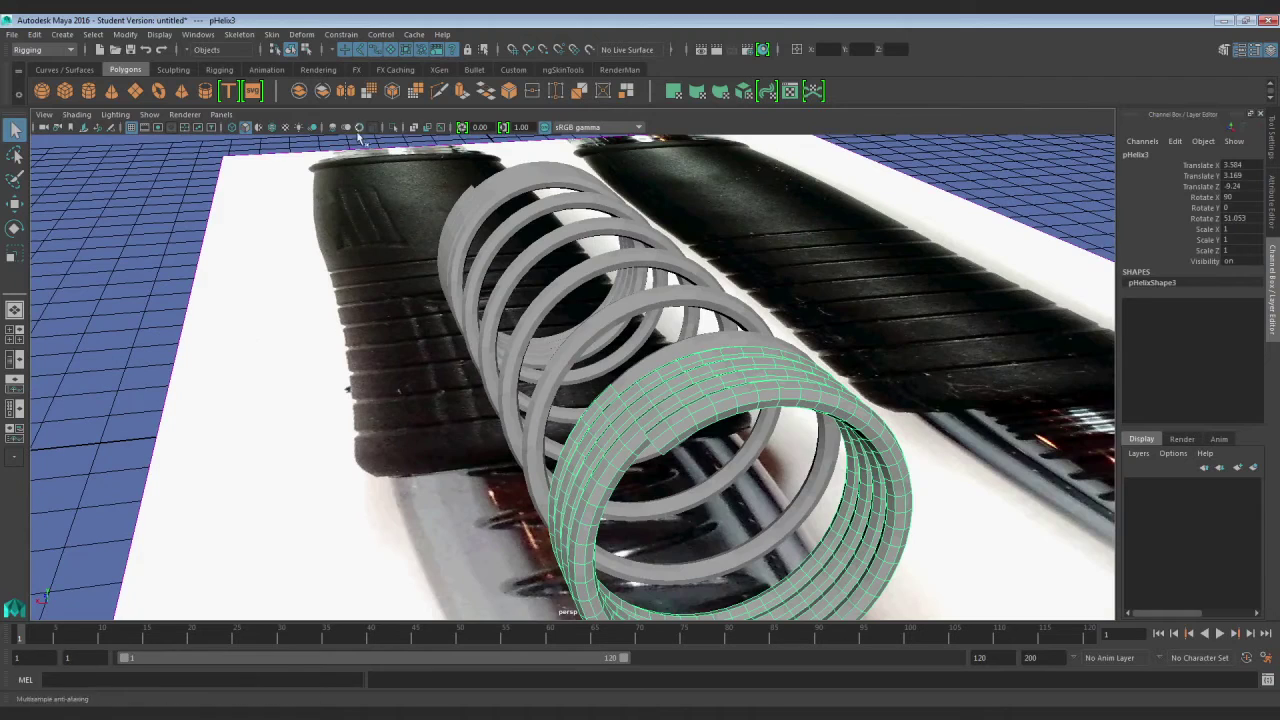
{"action": "left_click", "coordinate": [392, 129]}
{"action": "left_click_drag", "start_coordinate": [570, 270], "coordinate": [703, 415], "text": "alt"}
{"action": "right_click_drag", "start_coordinate": [465, 415], "coordinate": [830, 445], "text": "alt"}
{"action": "middle_click_drag", "start_coordinate": [600, 540], "coordinate": [577, 356], "text": "alt"}
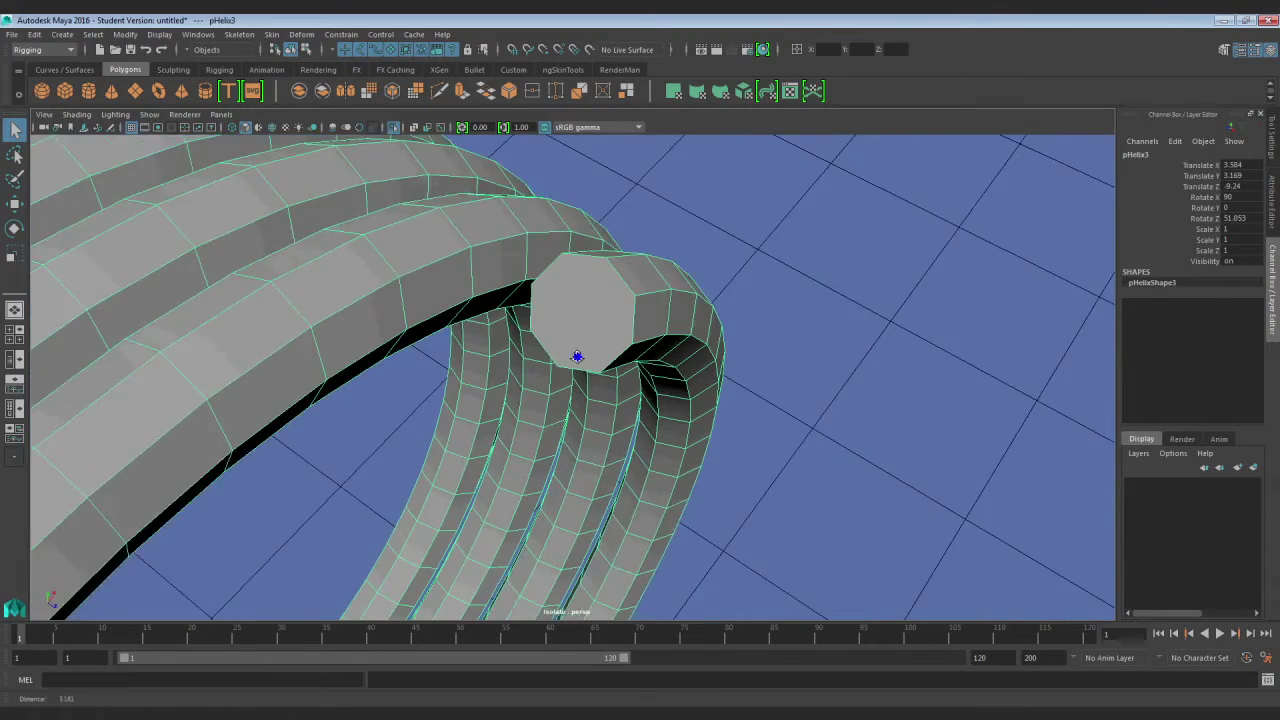
Delete the cap face at the tip-side stack's inner end, then return to object selection and turn off isolation
{"action": "right_click_drag", "start_coordinate": [577, 356], "coordinate": [599, 213], "text": "alt"}
{"action": "key", "text": "F11"}
{"action": "left_click", "coordinate": [625, 234]}
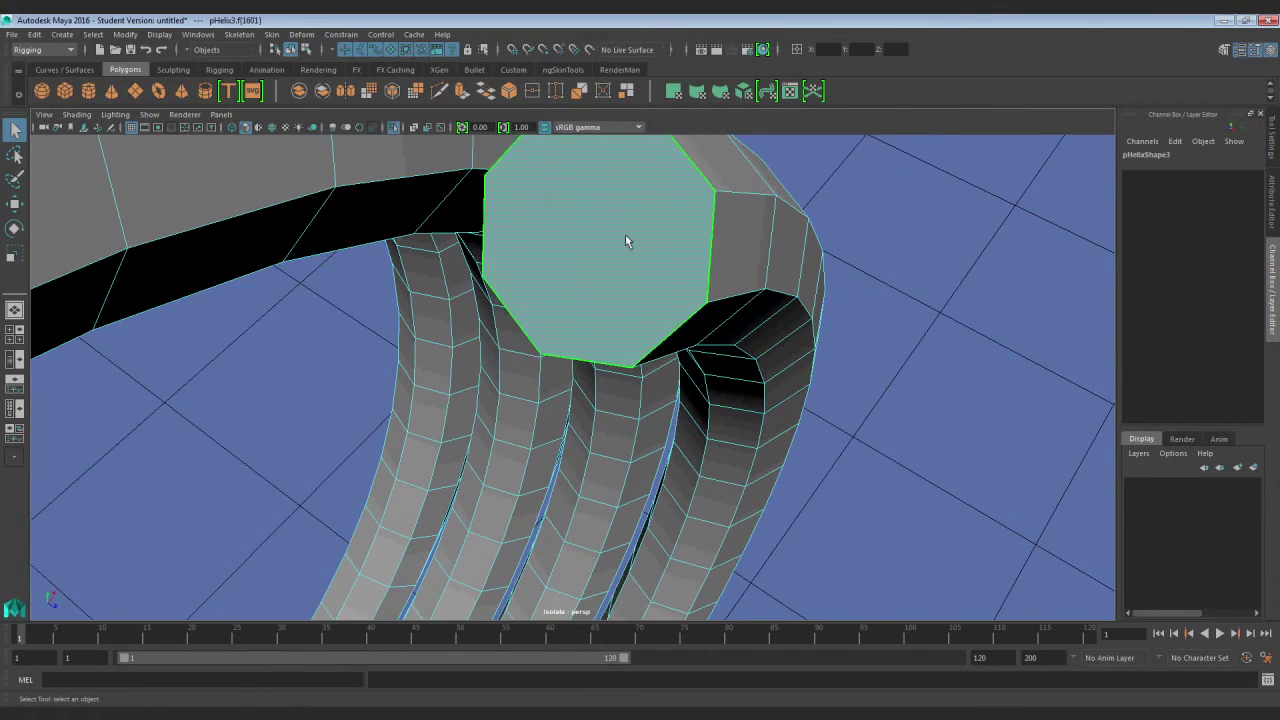
{"action": "key", "text": "Delete"}
{"action": "right_click_drag", "start_coordinate": [557, 279], "coordinate": [574, 400], "text": "alt"}
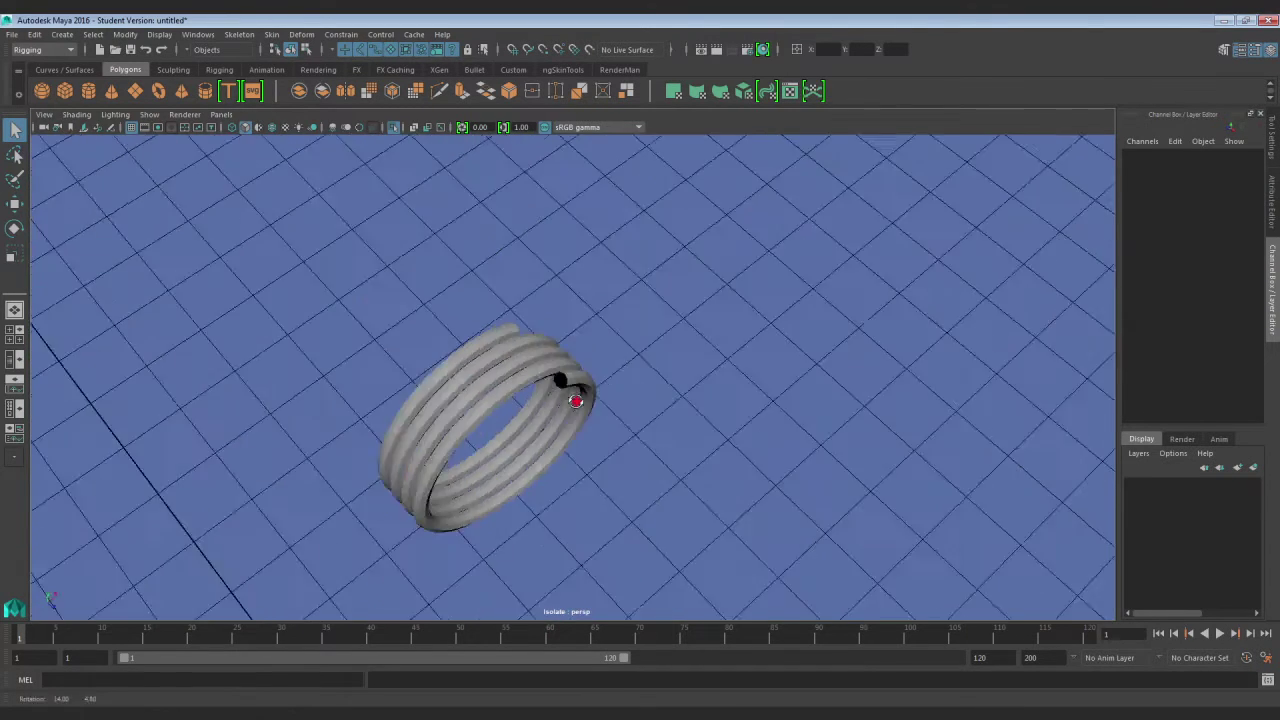
{"action": "left_click_drag", "start_coordinate": [574, 400], "coordinate": [433, 152], "text": "alt"}
{"action": "mouse_move", "coordinate": [618, 235]}
{"action": "left_mouse_down", "text": "alt"}
{"action": "mouse_move", "coordinate": [626, 200]}
{"action": "mouse_move", "coordinate": [634, 238]}
{"action": "left_mouse_up", "text": "alt"}
{"action": "left_click", "coordinate": [634, 238]}
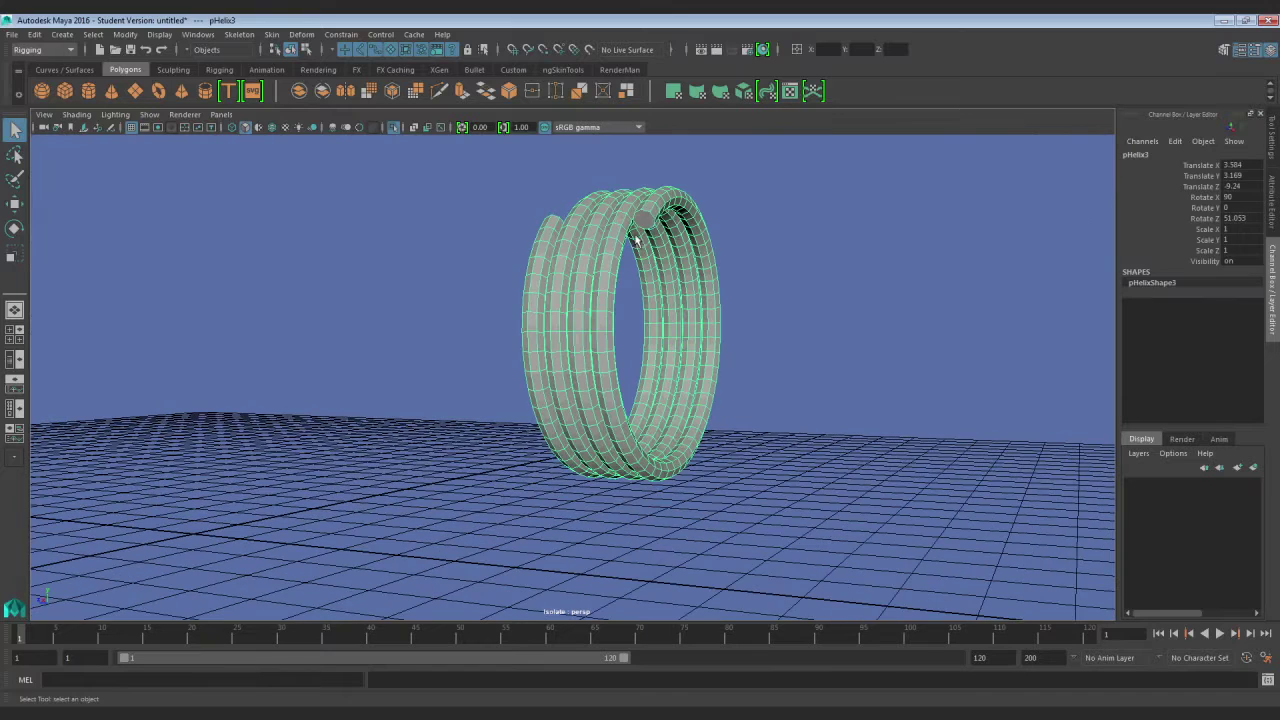
{"action": "left_click", "coordinate": [388, 127]}
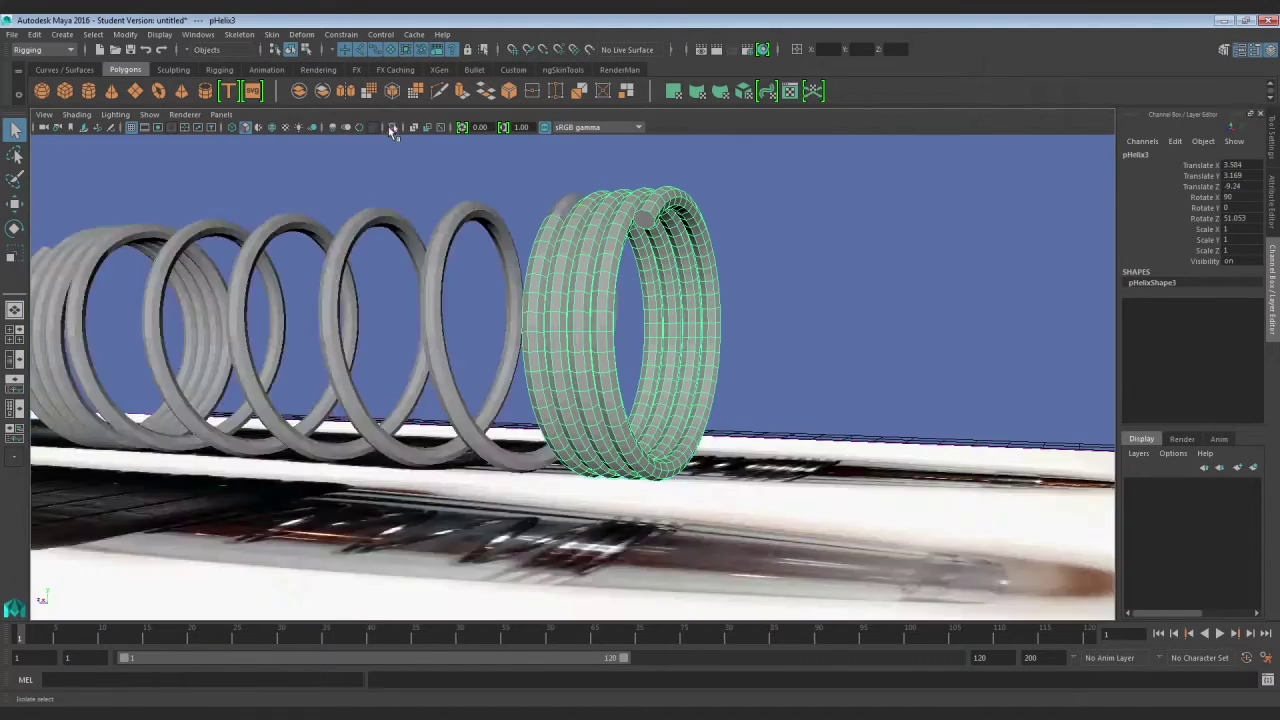
Isolate the grip-side coil stack, delete the cap face at its inner end and show the whole scene again
{"action": "left_click_drag", "start_coordinate": [440, 285], "coordinate": [592, 307], "text": "alt"}
{"action": "left_click", "coordinate": [592, 307]}
{"action": "left_click", "coordinate": [528, 260]}
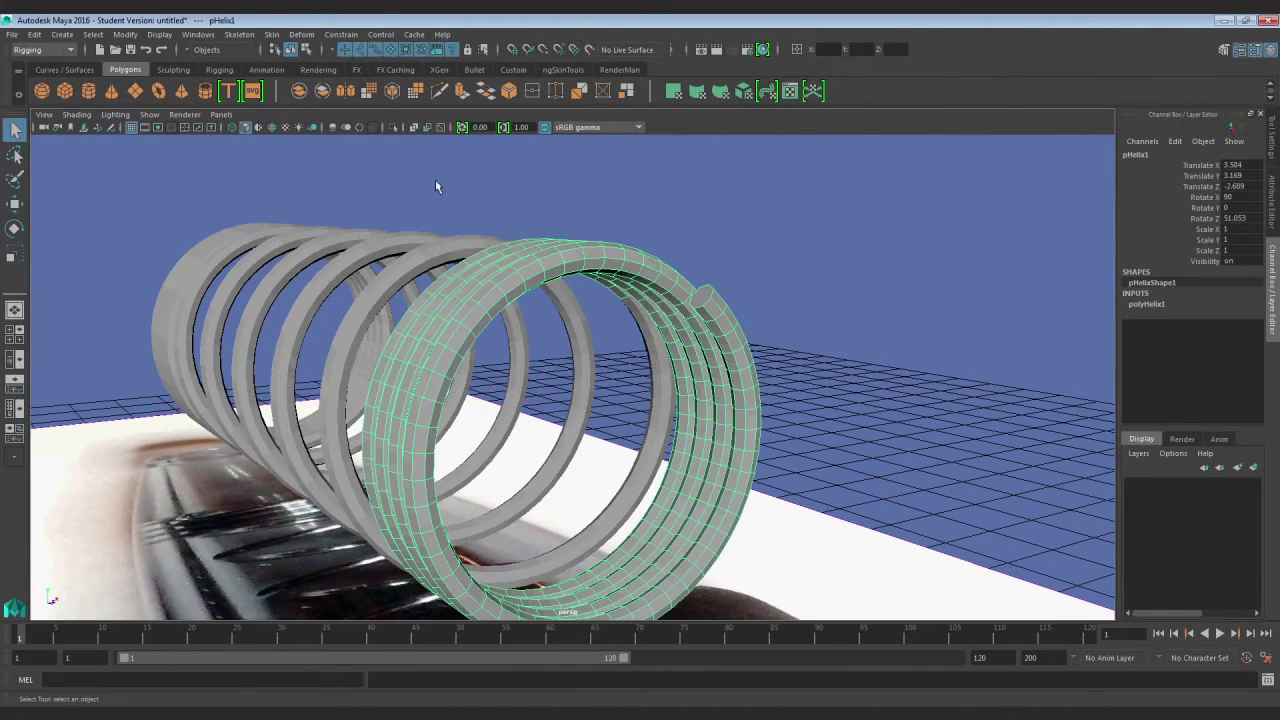
{"action": "left_click", "coordinate": [397, 128]}
{"action": "left_click_drag", "start_coordinate": [430, 230], "coordinate": [519, 327], "text": "alt"}
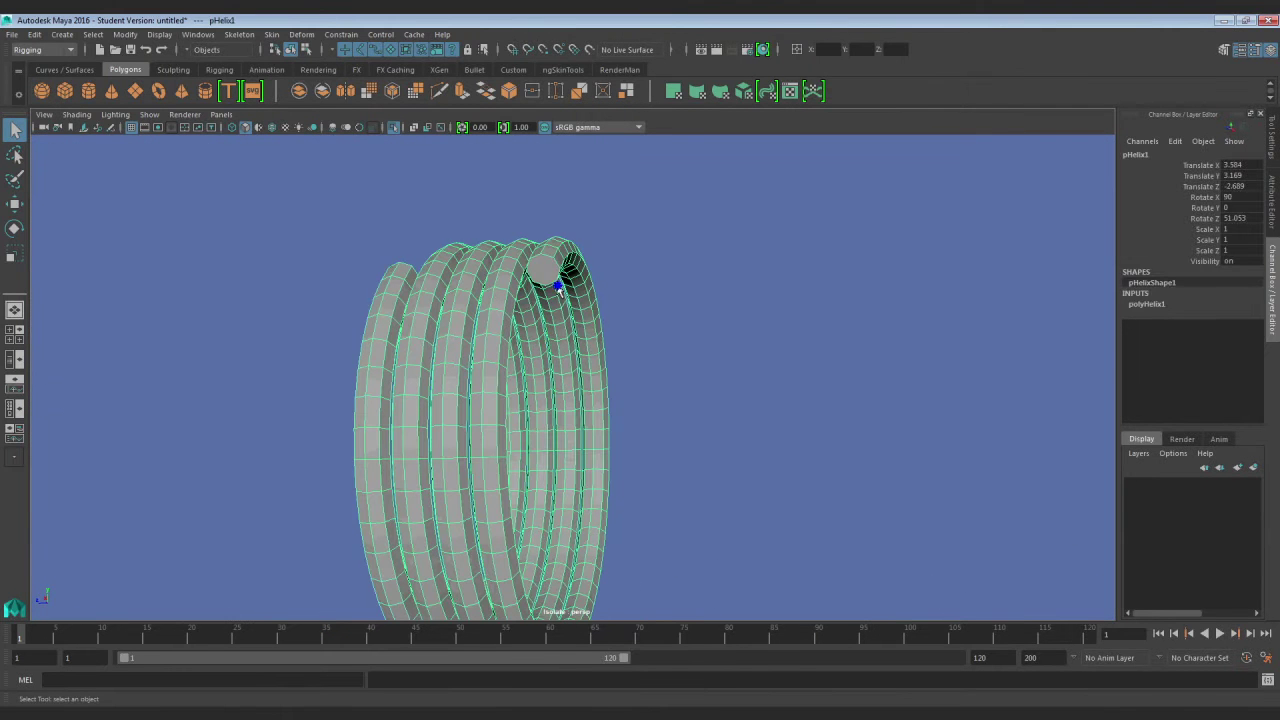
{"action": "key", "text": "F11"}
{"action": "left_click", "coordinate": [545, 273]}
{"action": "key", "text": "Delete"}
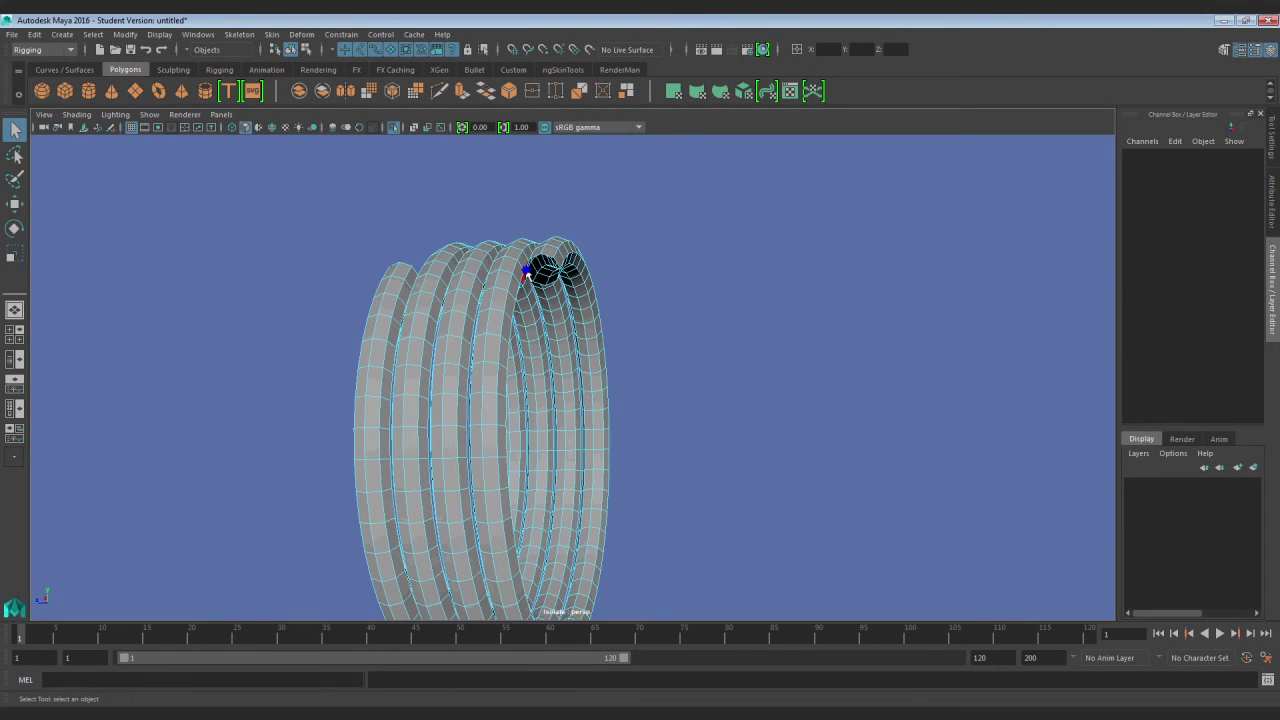
{"action": "left_click", "coordinate": [530, 239]}
{"action": "left_click", "coordinate": [392, 130]}
Turn on wireframe on shaded and nudge the grip-side stack to about -2.69 in Translate Z so its open end meets the middle helix
{"action": "left_click_drag", "start_coordinate": [450, 205], "coordinate": [572, 287], "text": "alt"}
{"action": "scroll", "coordinate": [572, 290], "scroll_direction": "up", "scroll_amount": 2}
{"action": "left_click", "coordinate": [567, 322]}
{"action": "scroll", "coordinate": [596, 385], "scroll_direction": "up", "scroll_amount": 6}
{"action": "middle_click_drag", "start_coordinate": [596, 384], "coordinate": [605, 379], "text": "alt"}
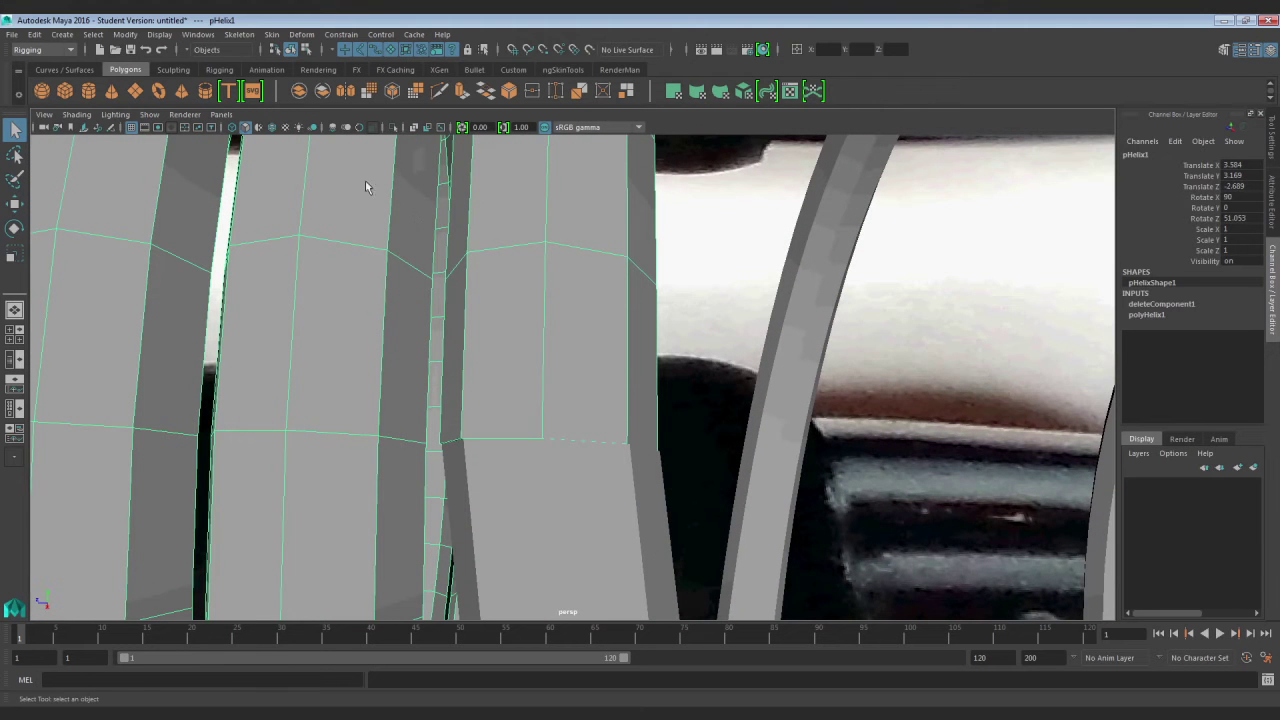
{"action": "left_click", "coordinate": [273, 129]}
{"action": "key", "text": "w"}
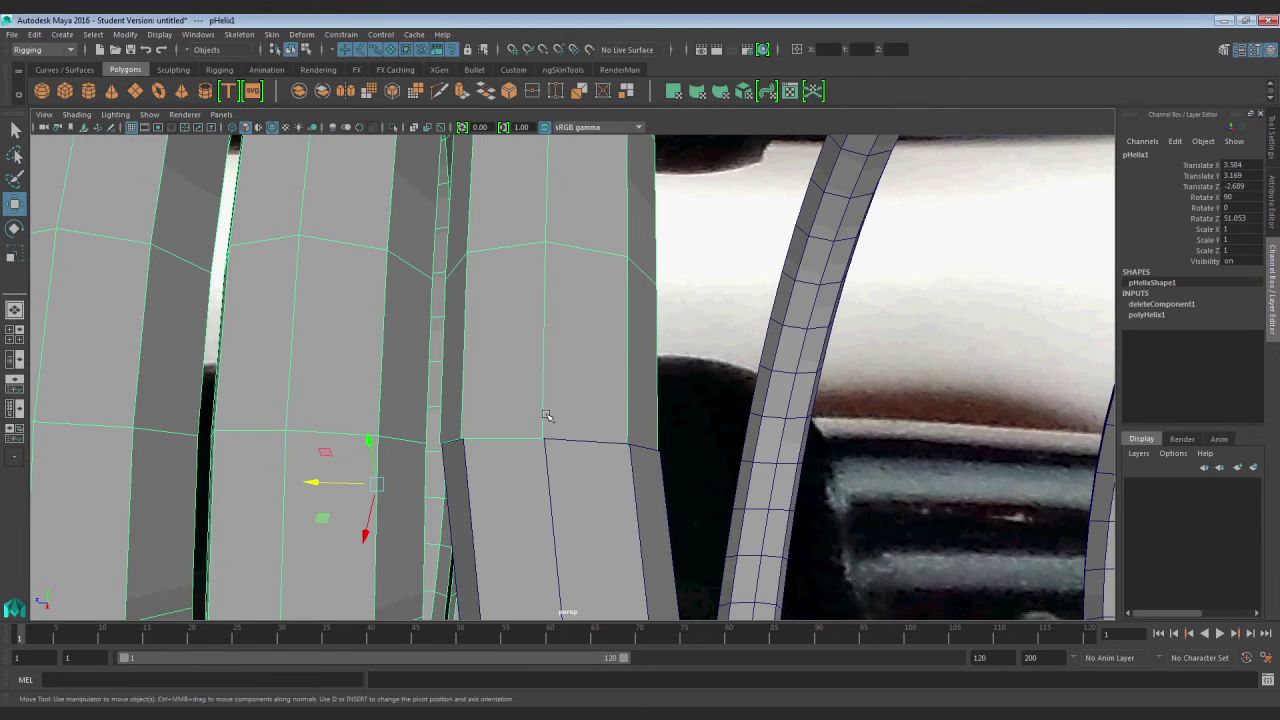
{"action": "scroll", "coordinate": [540, 420], "scroll_direction": "up", "scroll_amount": 3}
{"action": "left_click_drag", "start_coordinate": [344, 471], "coordinate": [346, 477]}
Nudge the tip-side coil stack to about -9.241 in Translate Z so its open end meets the middle helix
{"action": "scroll", "coordinate": [835, 408], "scroll_direction": "down", "scroll_amount": 5}
{"action": "middle_click_drag", "start_coordinate": [835, 408], "coordinate": [400, 408], "text": "alt"}
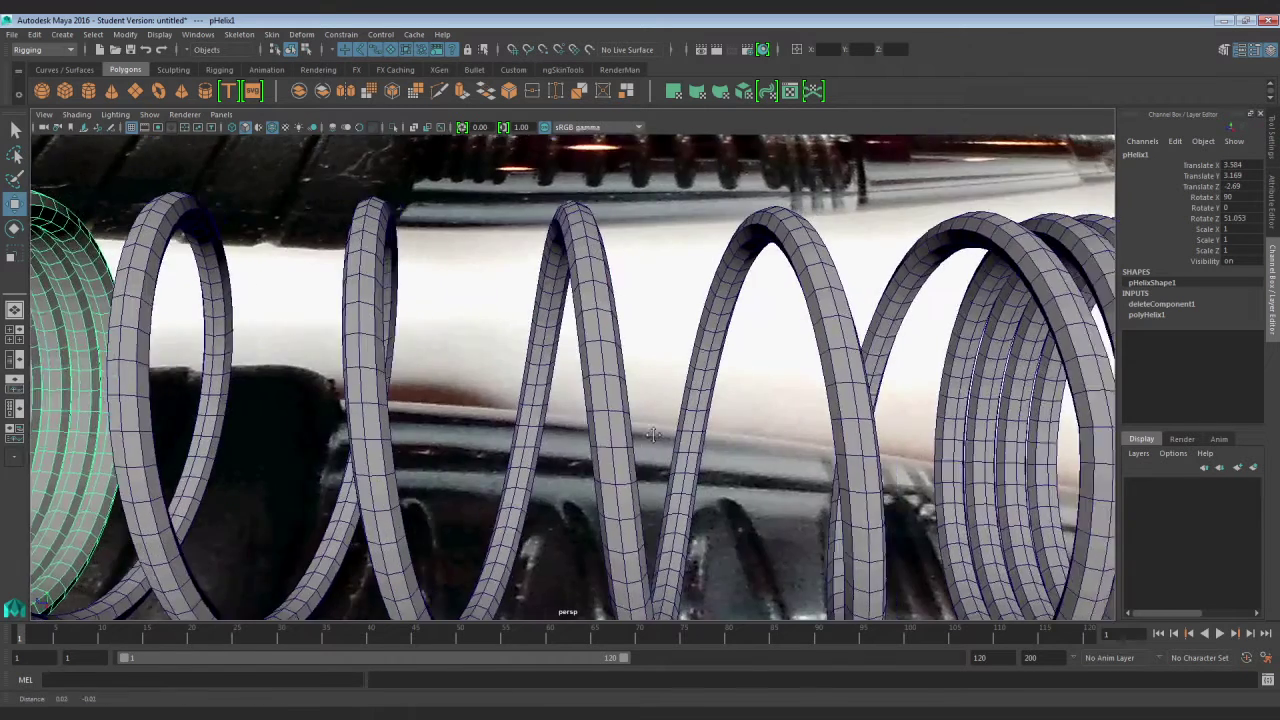
{"action": "middle_click_drag", "start_coordinate": [940, 425], "coordinate": [674, 361], "text": "alt"}
{"action": "scroll", "coordinate": [663, 406], "scroll_direction": "up", "scroll_amount": 6}
{"action": "left_click", "coordinate": [664, 406]}
{"action": "scroll", "coordinate": [673, 361], "scroll_direction": "up", "scroll_amount": 4}
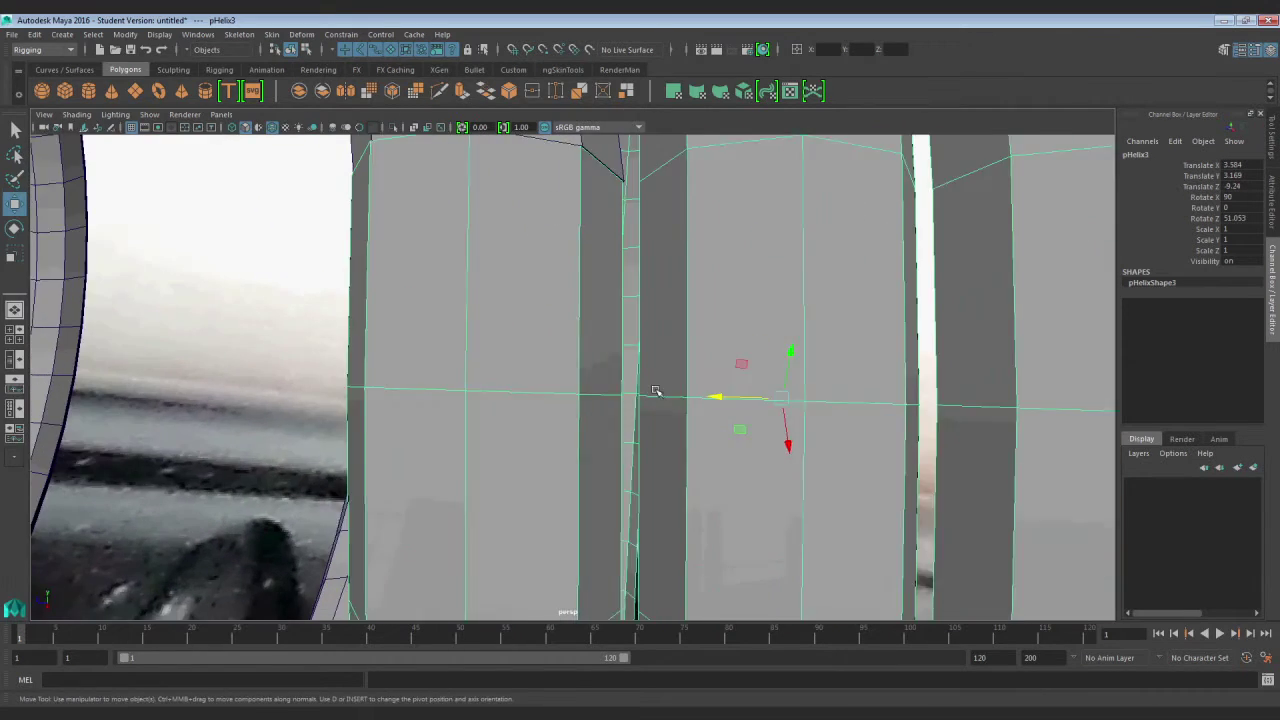
{"action": "left_click_drag", "start_coordinate": [741, 450], "coordinate": [733, 446]}
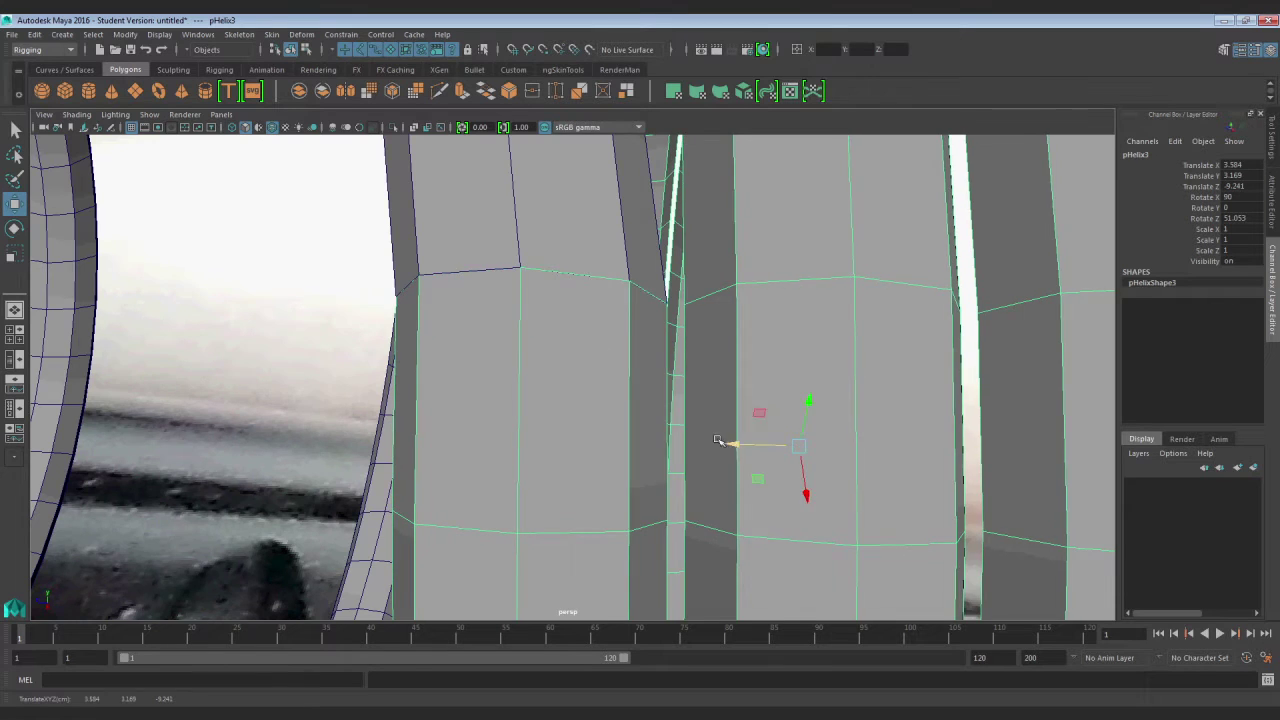
{"action": "right_click_drag", "start_coordinate": [718, 440], "coordinate": [597, 356], "text": "alt"}
{"action": "left_click_drag", "start_coordinate": [597, 356], "coordinate": [502, 468], "text": "alt"}
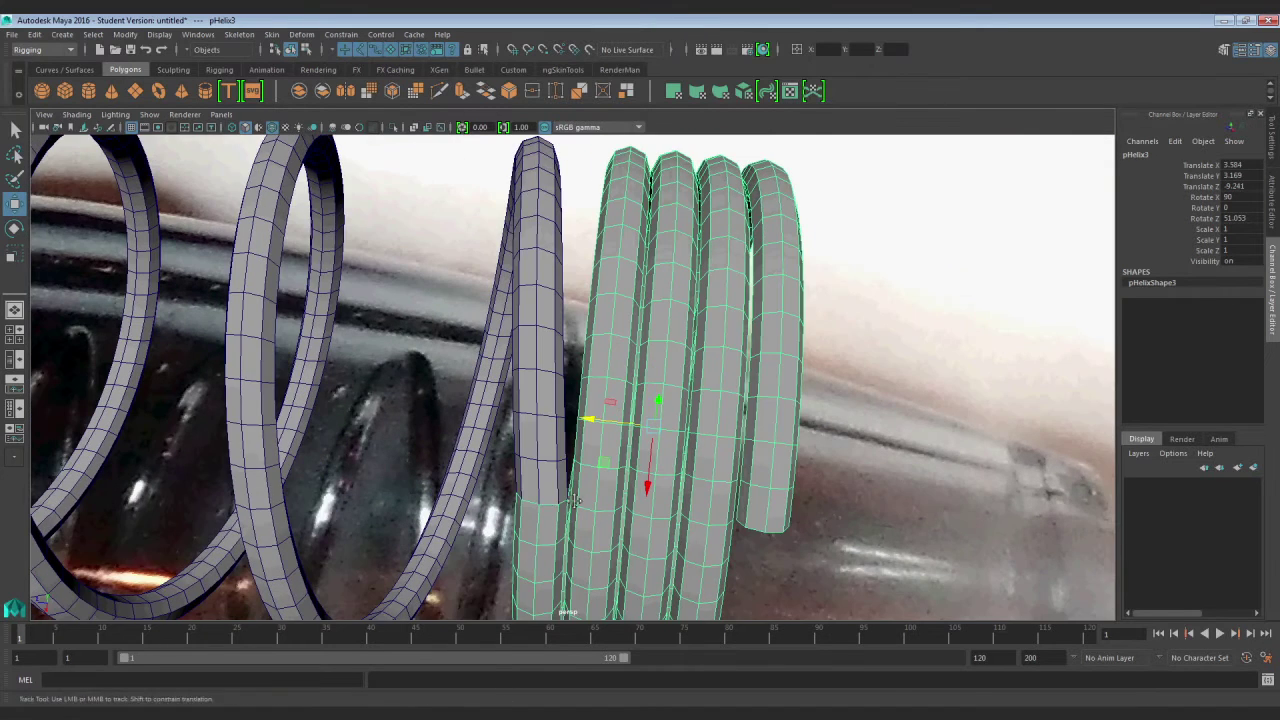
{"action": "middle_click_drag", "start_coordinate": [534, 497], "coordinate": [573, 414], "text": "alt"}
{"action": "left_click_drag", "start_coordinate": [573, 414], "coordinate": [640, 362], "text": "alt"}
{"action": "right_click_drag", "start_coordinate": [640, 362], "coordinate": [564, 352], "text": "alt"}
{"action": "left_click_drag", "start_coordinate": [565, 354], "coordinate": [640, 236], "text": "alt"}
Select all three helix sections, switch to the Modeling menu set and combine them into one mesh
{"action": "key", "text": "q"}
{"action": "left_click_drag", "start_coordinate": [427, 182], "coordinate": [740, 305]}
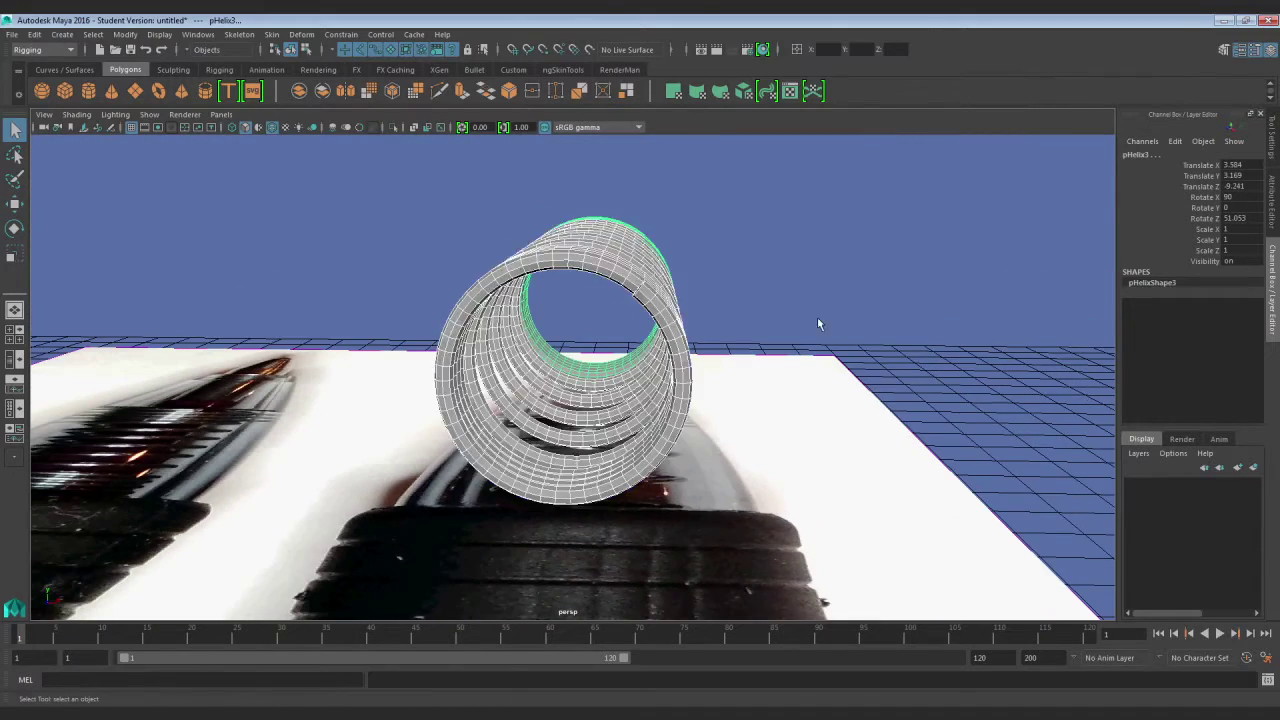
{"action": "left_click_drag", "start_coordinate": [817, 320], "coordinate": [495, 250], "text": "alt"}
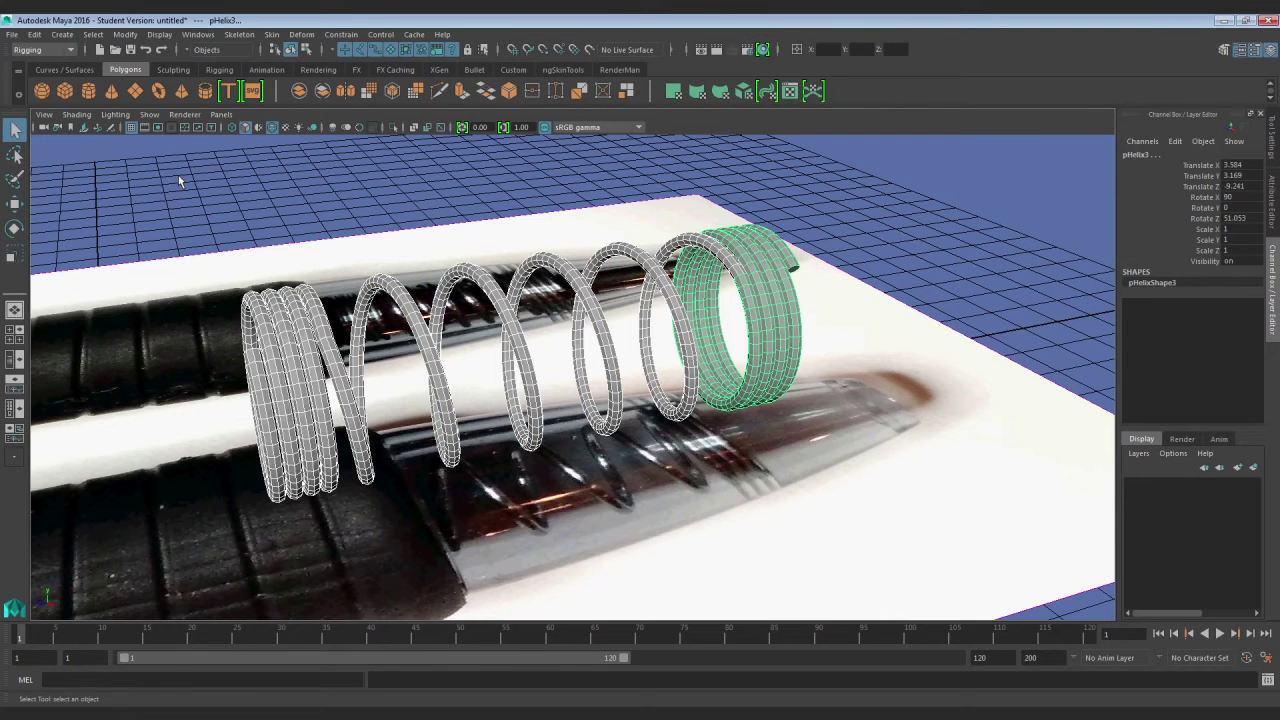
{"action": "left_click", "coordinate": [61, 51]}
{"action": "left_click", "coordinate": [58, 64]}
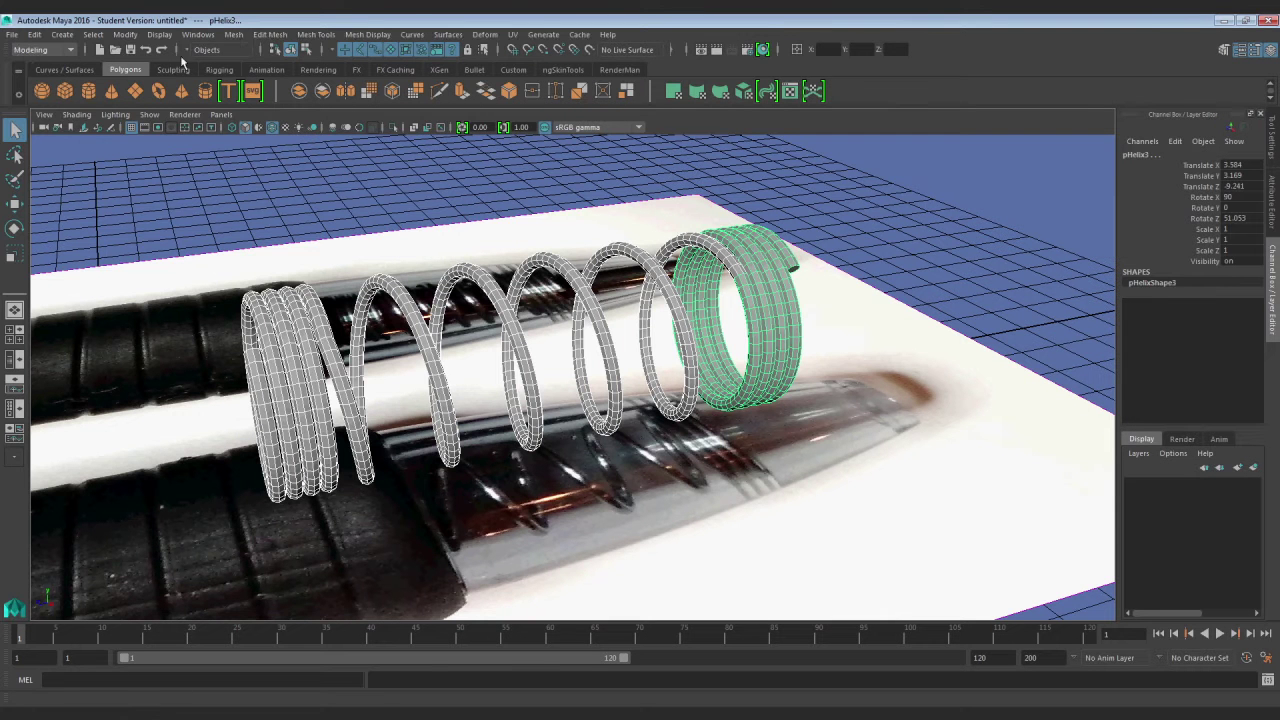
{"action": "left_click", "coordinate": [238, 36]}
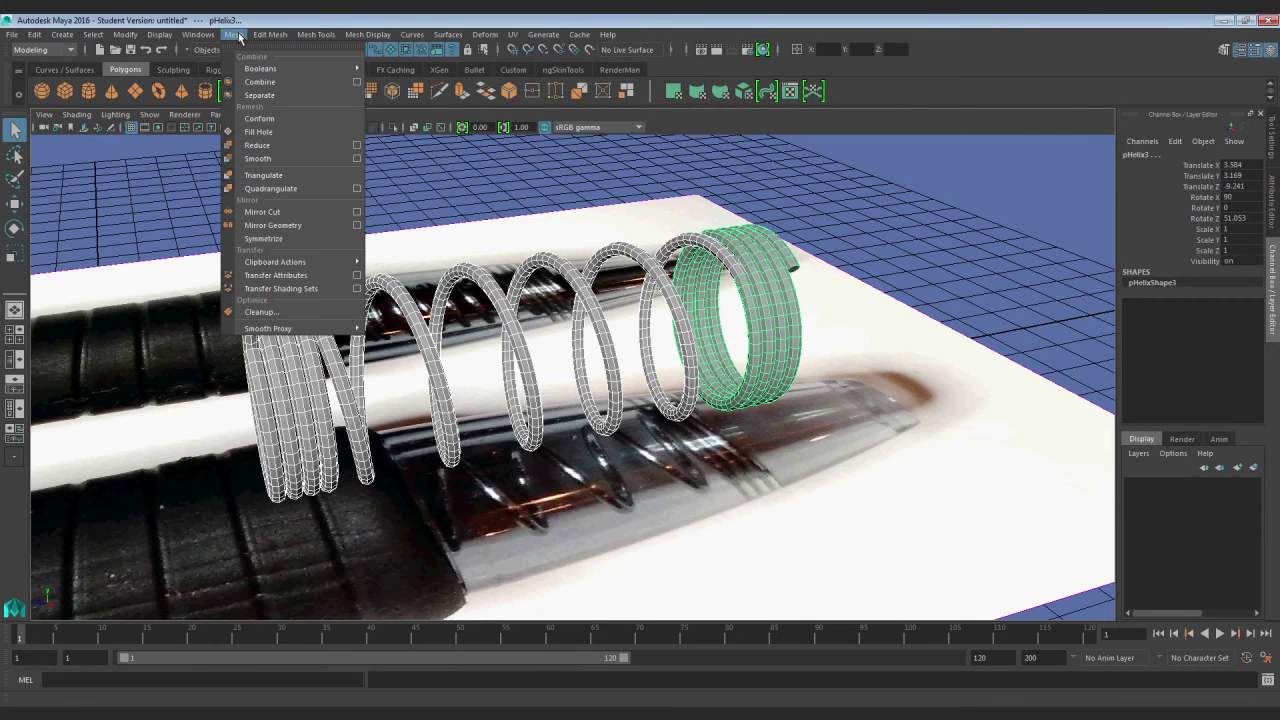
{"action": "left_click", "coordinate": [258, 82]}
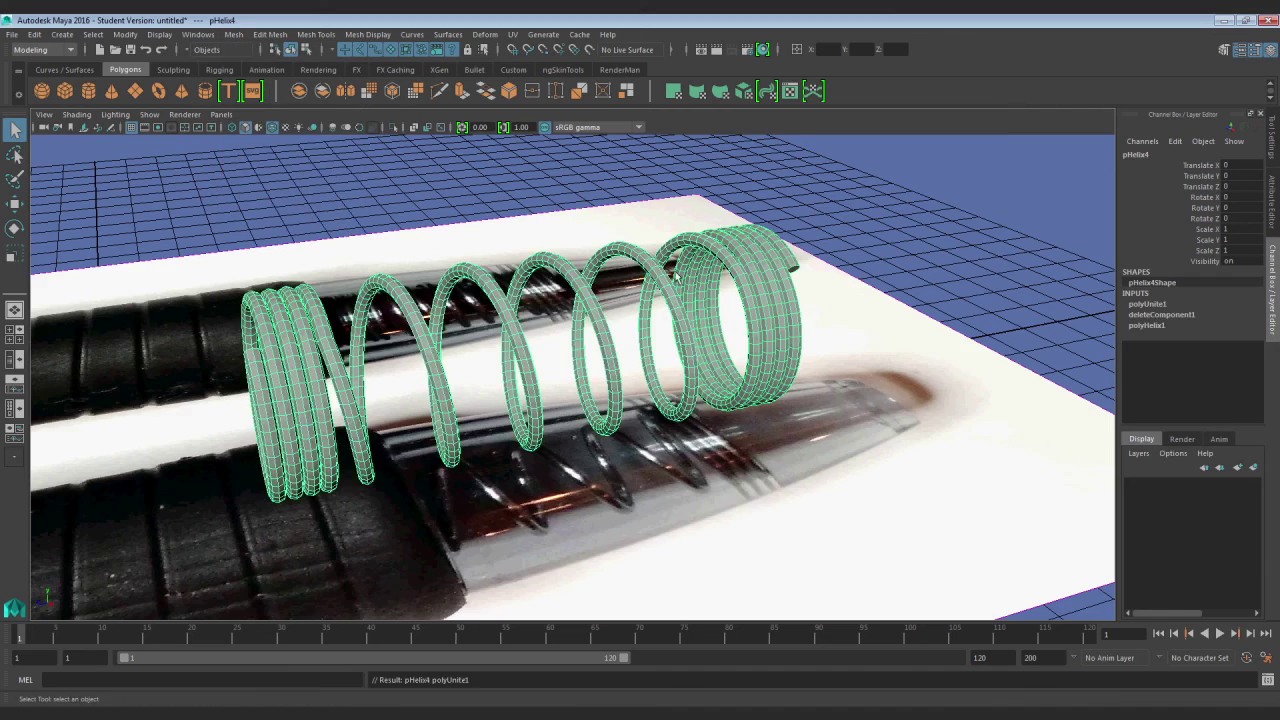
{"action": "left_click_drag", "start_coordinate": [676, 270], "coordinate": [815, 298], "text": "alt"}
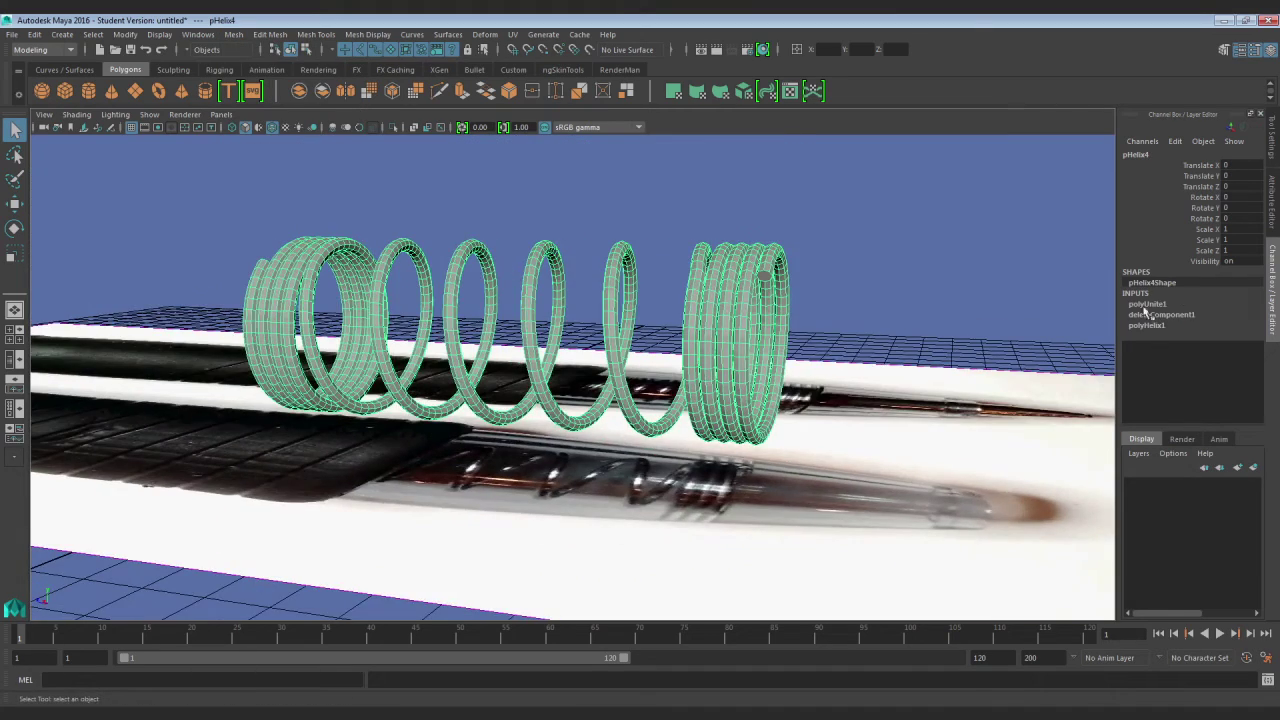
Turn on smooth mesh preview for the combined spring and examine the seam where the tip-side stack meets the middle helix
{"action": "left_click_drag", "start_coordinate": [693, 370], "coordinate": [748, 408], "text": "alt"}
{"action": "middle_click_drag", "start_coordinate": [748, 400], "coordinate": [652, 367], "text": "alt"}
{"action": "scroll", "coordinate": [652, 367], "scroll_direction": "up", "scroll_amount": 5}
{"action": "left_click_drag", "start_coordinate": [652, 367], "coordinate": [671, 253], "text": "alt"}
{"action": "key", "text": "3"}
{"action": "scroll", "coordinate": [690, 312], "scroll_direction": "up", "scroll_amount": 5}
{"action": "scroll", "coordinate": [598, 314], "scroll_direction": "up", "scroll_amount": 4}
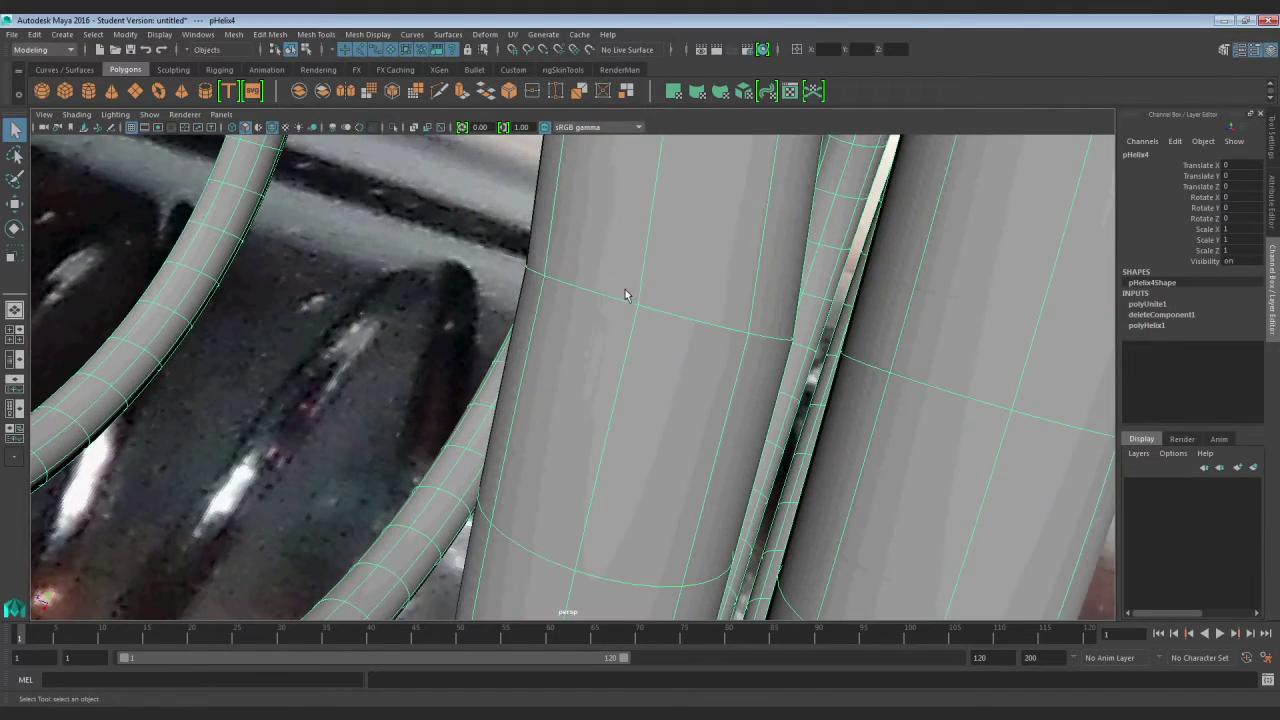
{"action": "scroll", "coordinate": [638, 309], "scroll_direction": "down", "scroll_amount": 5}
{"action": "mouse_move", "coordinate": [639, 311]}
{"action": "left_mouse_down", "text": "alt"}
{"action": "mouse_move", "coordinate": [629, 334]}
{"action": "mouse_move", "coordinate": [650, 333]}
{"action": "left_mouse_up", "text": "alt"}
{"action": "middle_click_drag", "start_coordinate": [713, 303], "coordinate": [623, 349], "text": "alt"}
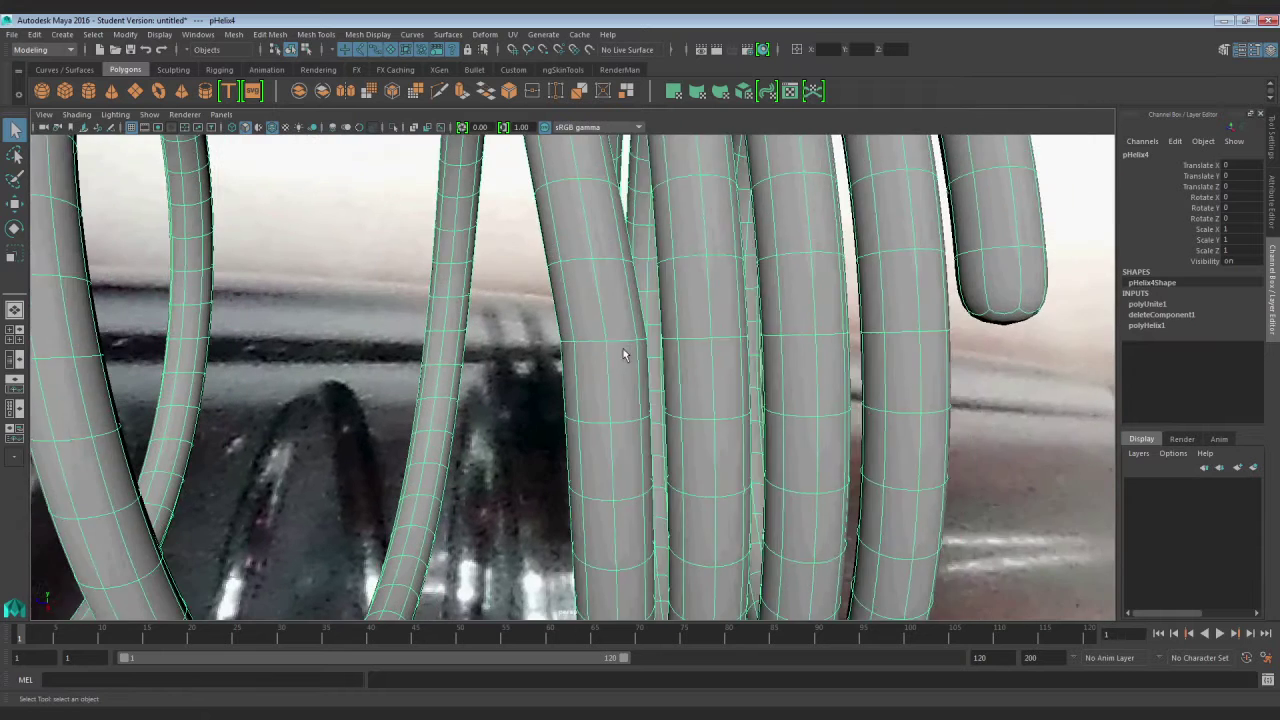
Select the vertices around the tip-side seam and merge them with a distance threshold of 0.001
{"action": "scroll", "coordinate": [620, 350], "scroll_direction": "up", "scroll_amount": 1}
{"action": "scroll", "coordinate": [595, 320], "scroll_direction": "up", "scroll_amount": 2}
{"action": "right_click_drag", "start_coordinate": [580, 301], "coordinate": [551, 300]}
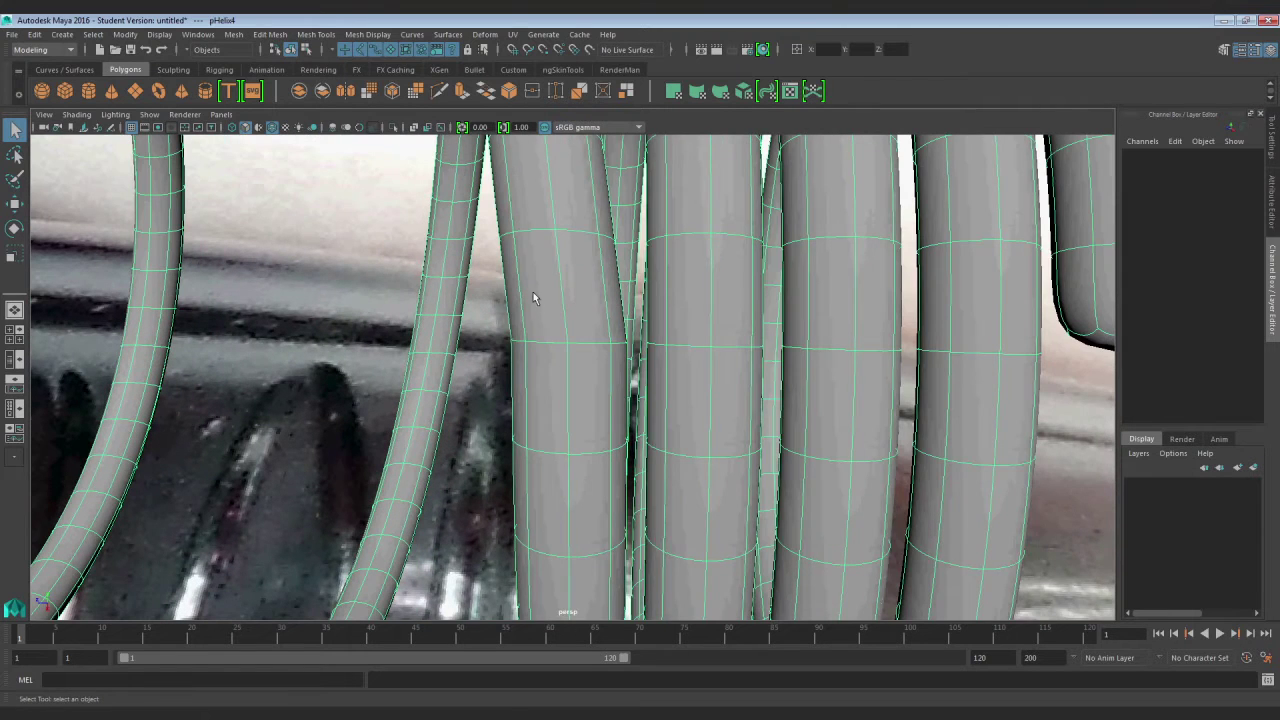
{"action": "left_click_drag", "start_coordinate": [523, 317], "coordinate": [501, 323], "text": "alt"}
{"action": "left_click_drag", "start_coordinate": [432, 296], "coordinate": [589, 357]}
{"action": "left_click_drag", "start_coordinate": [509, 357], "coordinate": [528, 358], "text": "alt"}
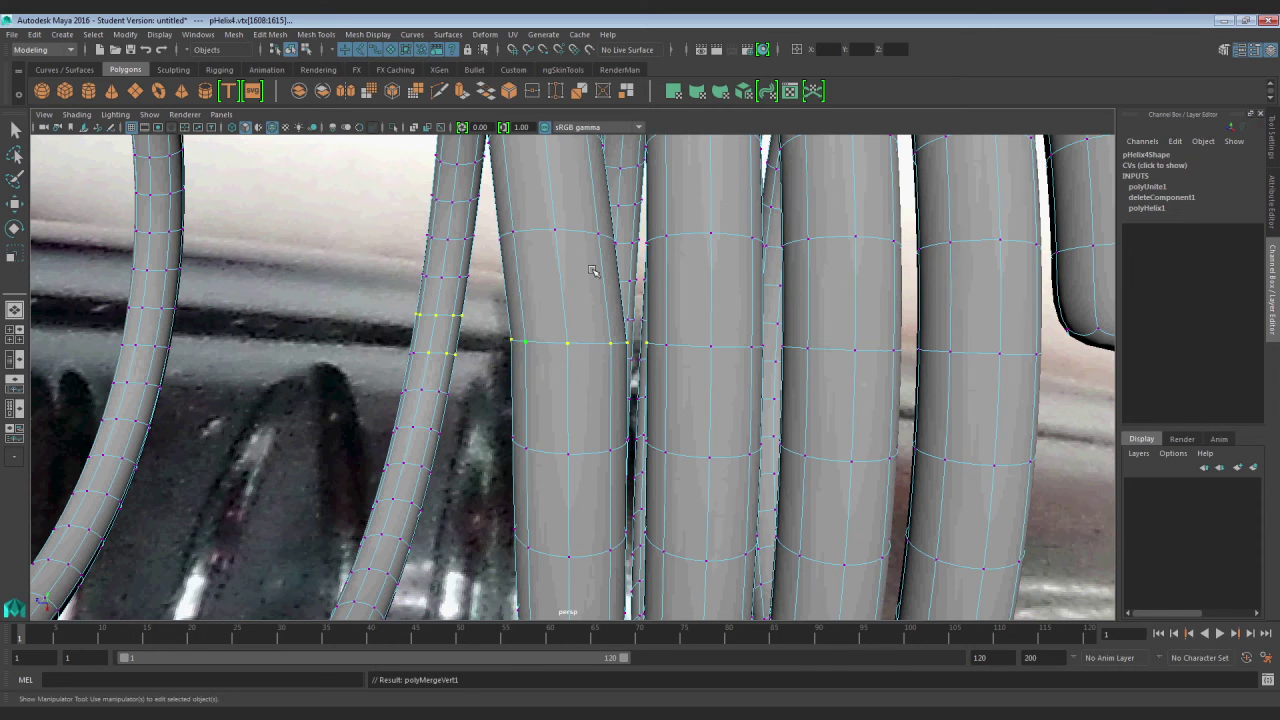
{"action": "right_click_drag", "start_coordinate": [641, 347], "coordinate": [655, 310], "text": "alt"}
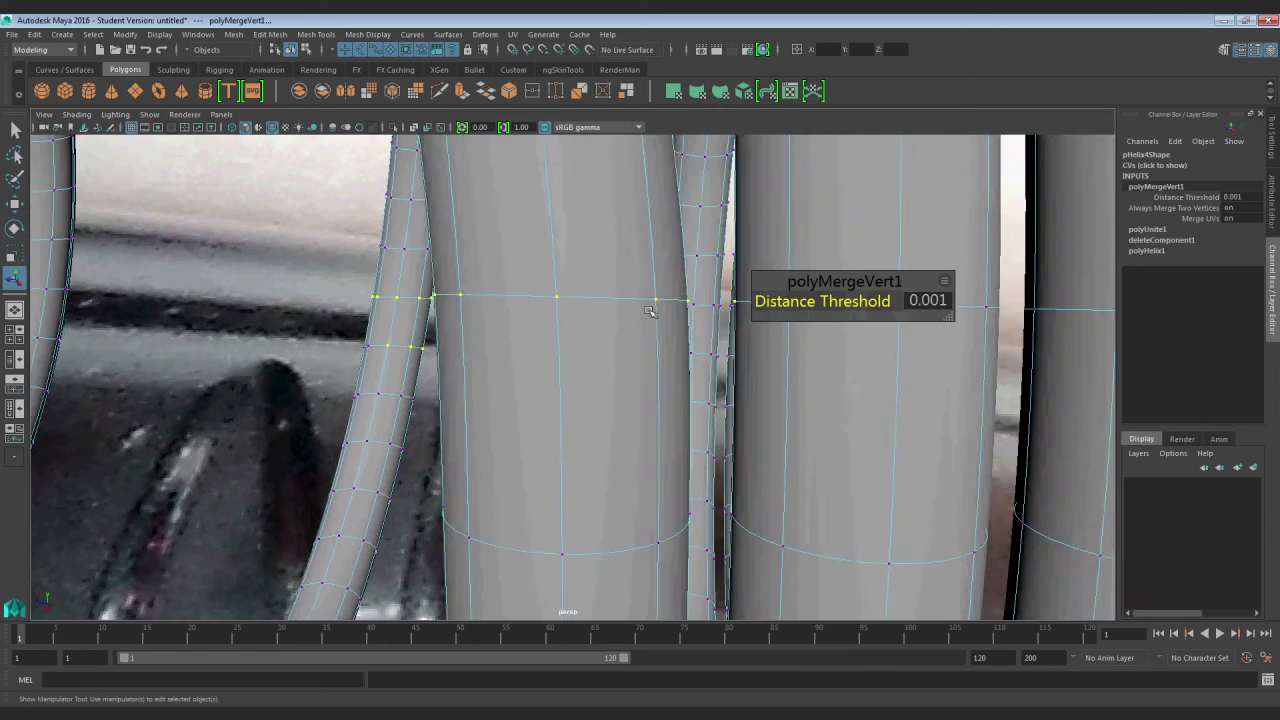
{"action": "key", "text": "1"}
{"action": "key", "text": "3"}
{"action": "key", "text": "q"}
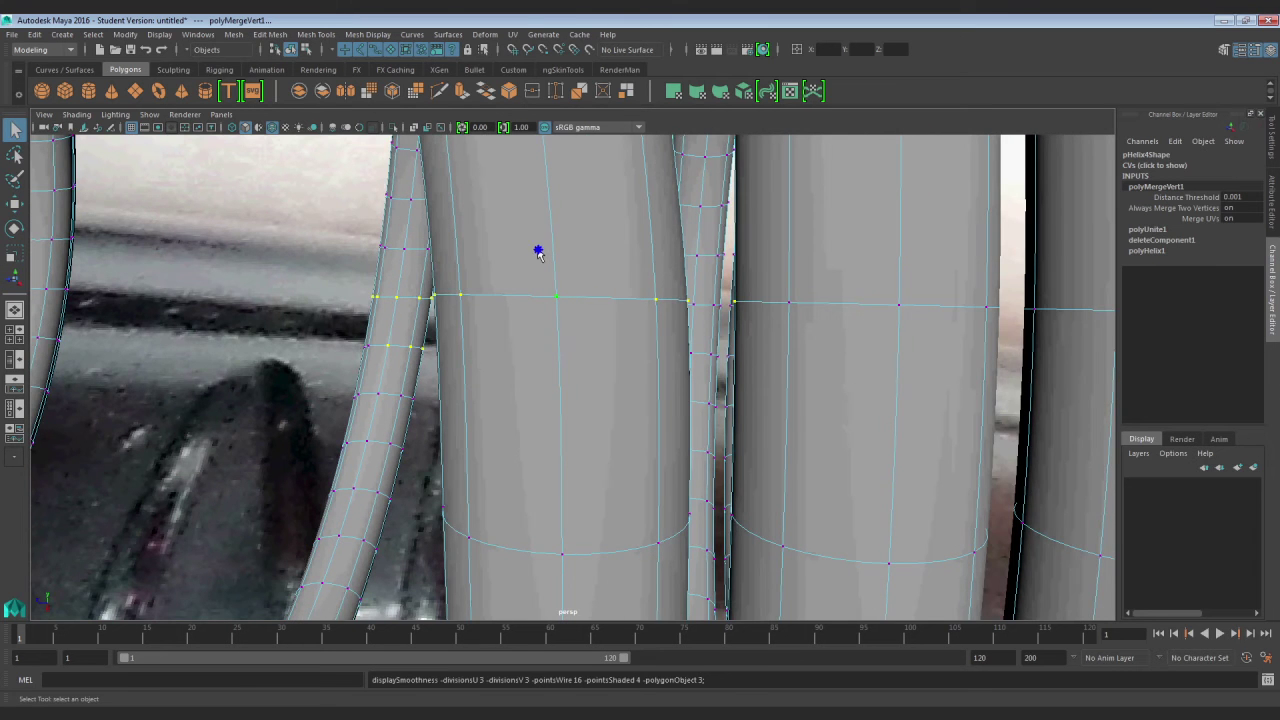
Select a lengthwise face loop across the tip-side seam and follow it along the helix to check the weld
{"action": "scroll", "coordinate": [538, 252], "scroll_direction": "down", "scroll_amount": 5}
{"action": "key", "text": "F11"}
{"action": "left_click", "coordinate": [556, 306]}
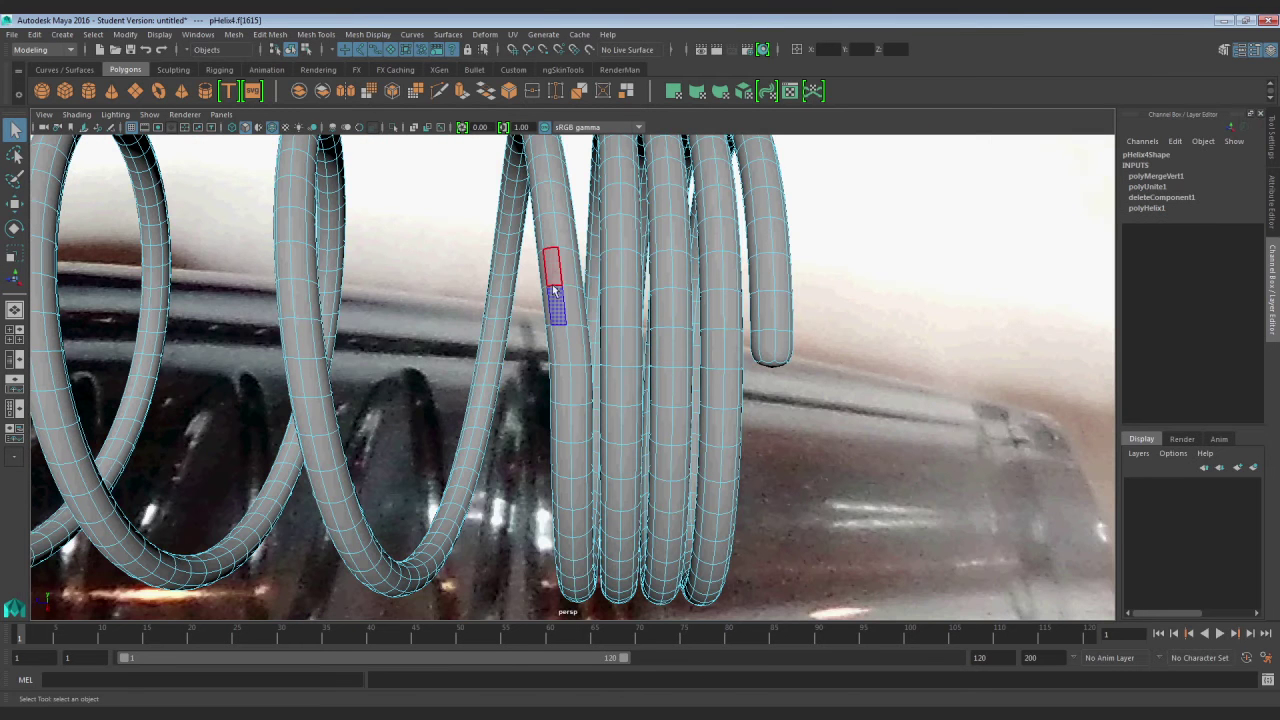
{"action": "double_click", "coordinate": [556, 272], "text": "shift"}
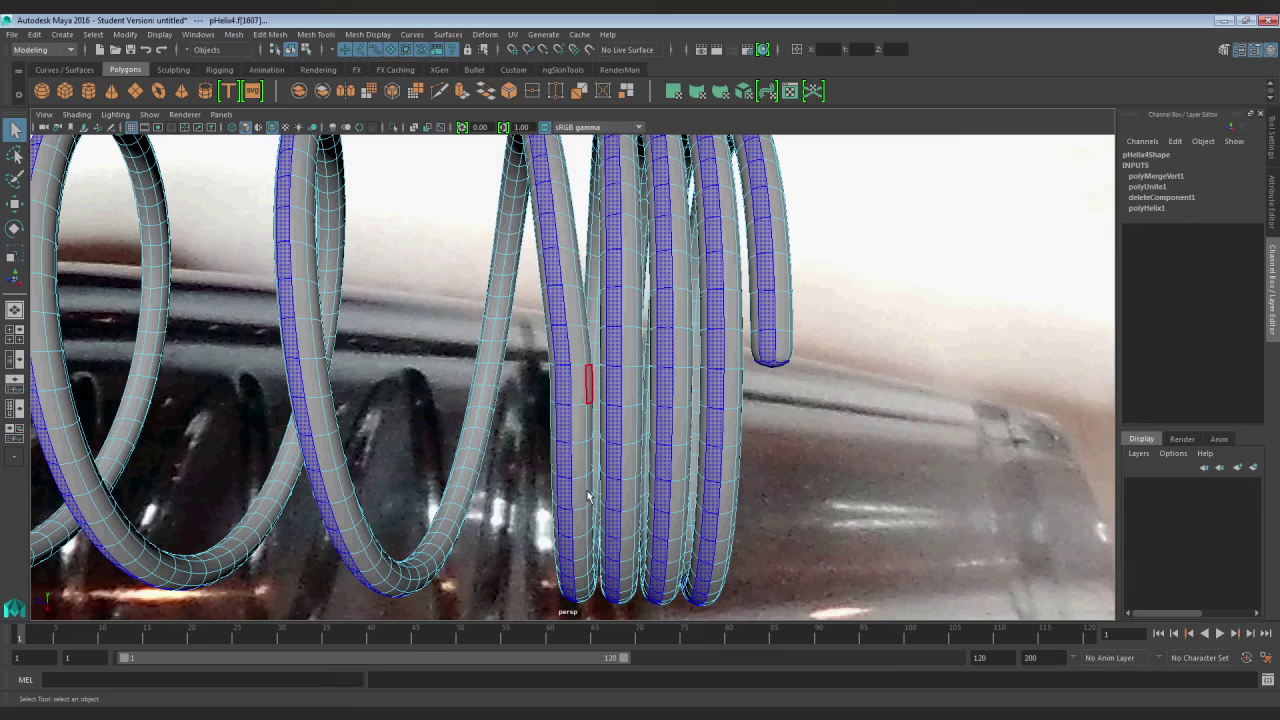
{"action": "left_click_drag", "start_coordinate": [588, 496], "coordinate": [475, 400], "text": "alt"}
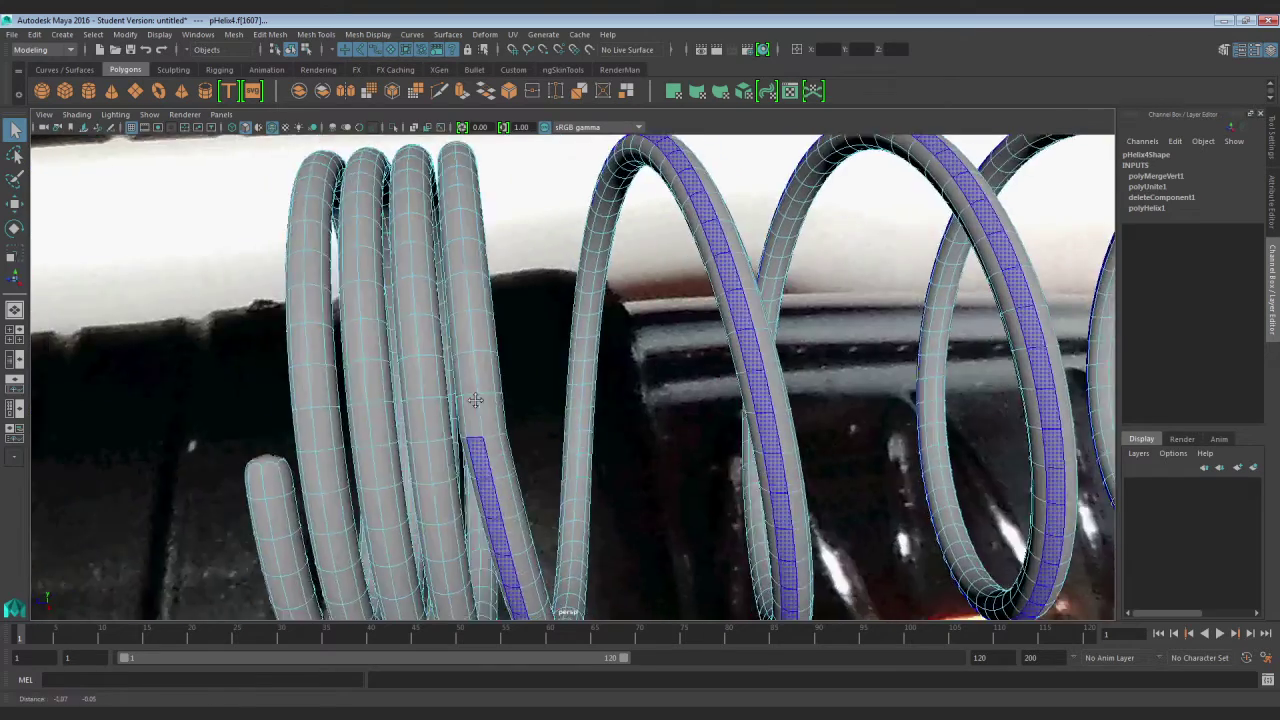
Select the vertices around the seam between the grip-side stack and the middle helix and merge them
{"action": "scroll", "coordinate": [472, 403], "scroll_direction": "up", "scroll_amount": 4}
{"action": "middle_click_drag", "start_coordinate": [350, 475], "coordinate": [600, 400], "text": "alt"}
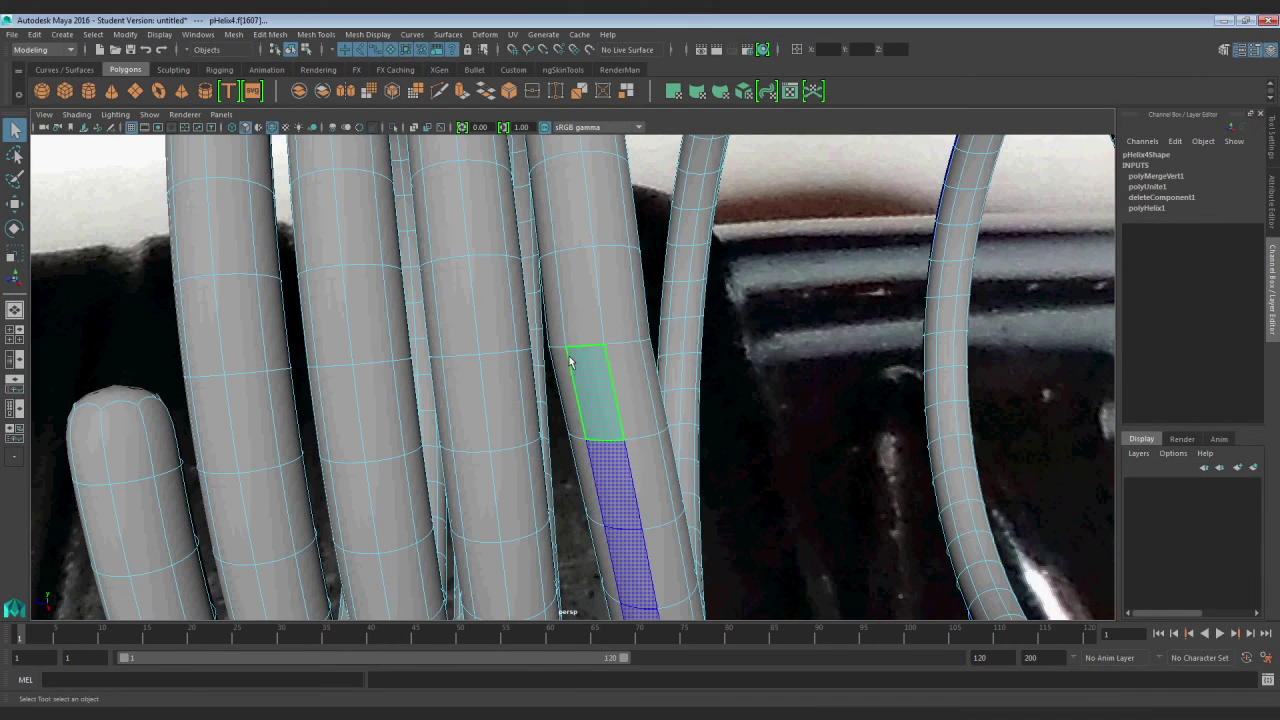
{"action": "right_click_drag", "start_coordinate": [581, 301], "coordinate": [520, 300]}
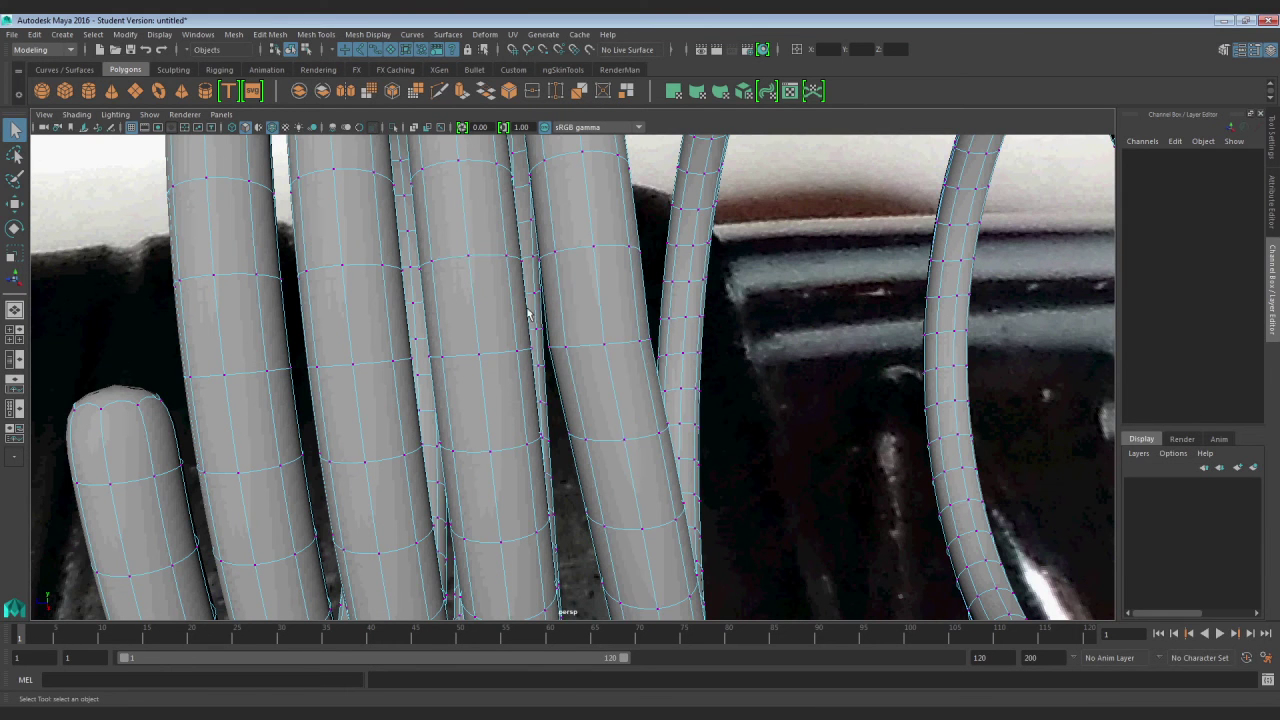
{"action": "left_click_drag", "start_coordinate": [510, 288], "coordinate": [755, 438]}
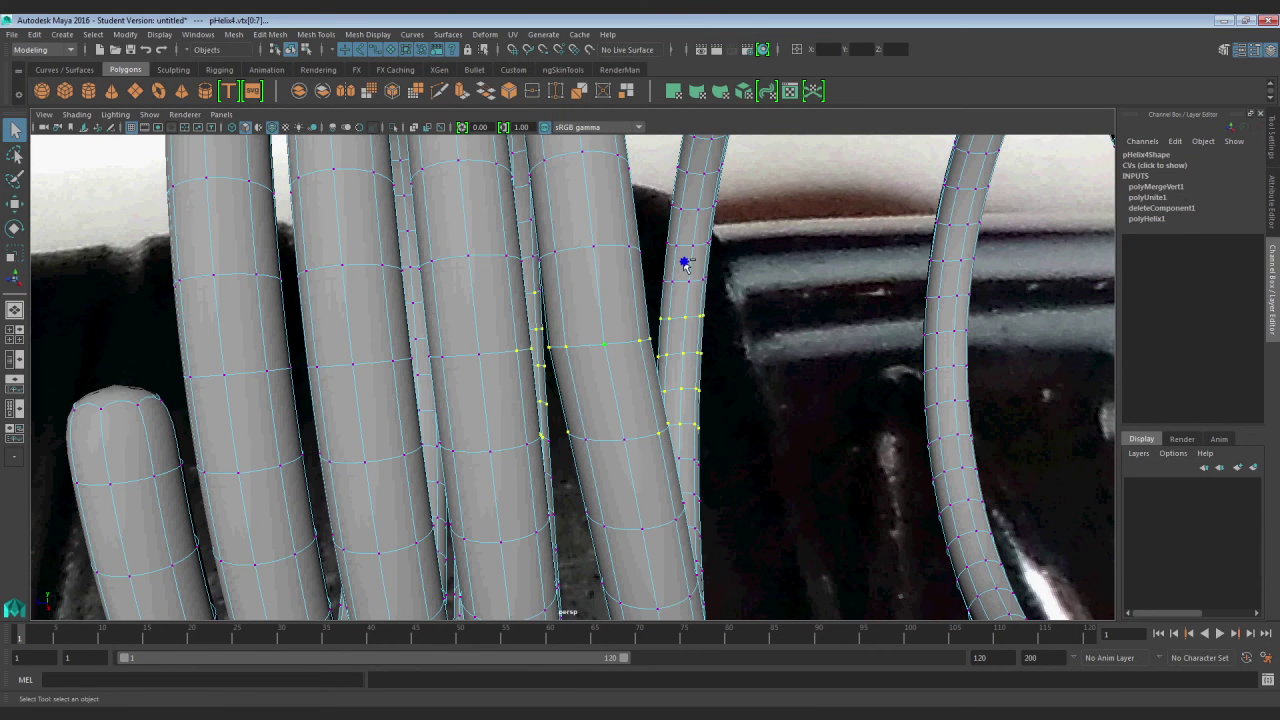
{"action": "key", "text": "g"}
{"action": "left_click_drag", "start_coordinate": [663, 348], "coordinate": [477, 340], "text": "alt"}
{"action": "key", "text": "q"}
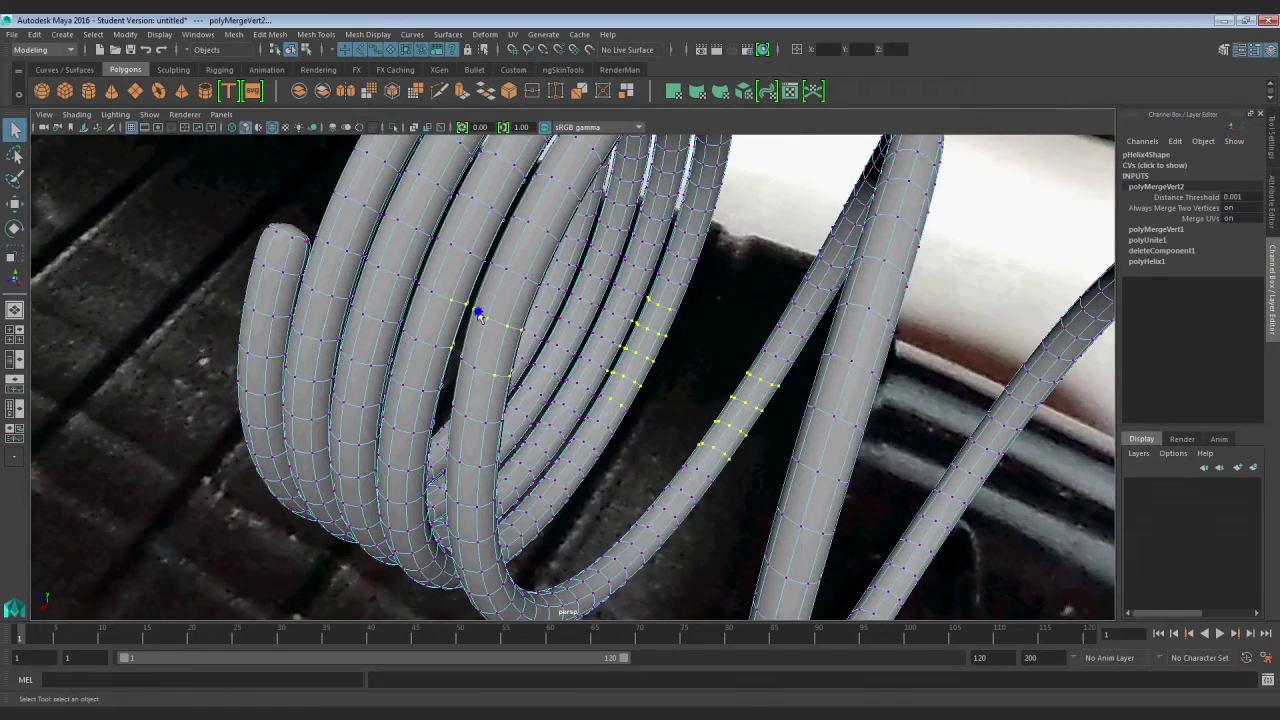
Return to object mode and examine the merged spring, especially how smoothly the tip-side coil bends at its seam
{"action": "right_click_drag", "start_coordinate": [479, 316], "coordinate": [517, 303]}
{"action": "scroll", "coordinate": [517, 305], "scroll_direction": "down", "scroll_amount": 5}
{"action": "left_click_drag", "start_coordinate": [520, 310], "coordinate": [826, 329], "text": "alt"}
{"action": "left_click", "coordinate": [928, 295]}
{"action": "scroll", "coordinate": [928, 290], "scroll_direction": "up", "scroll_amount": 3}
{"action": "left_click_drag", "start_coordinate": [800, 370], "coordinate": [647, 358], "text": "alt"}
{"action": "scroll", "coordinate": [669, 351], "scroll_direction": "up", "scroll_amount": 4}
{"action": "left_click", "coordinate": [669, 351]}
{"action": "scroll", "coordinate": [669, 351], "scroll_direction": "up", "scroll_amount": 3}
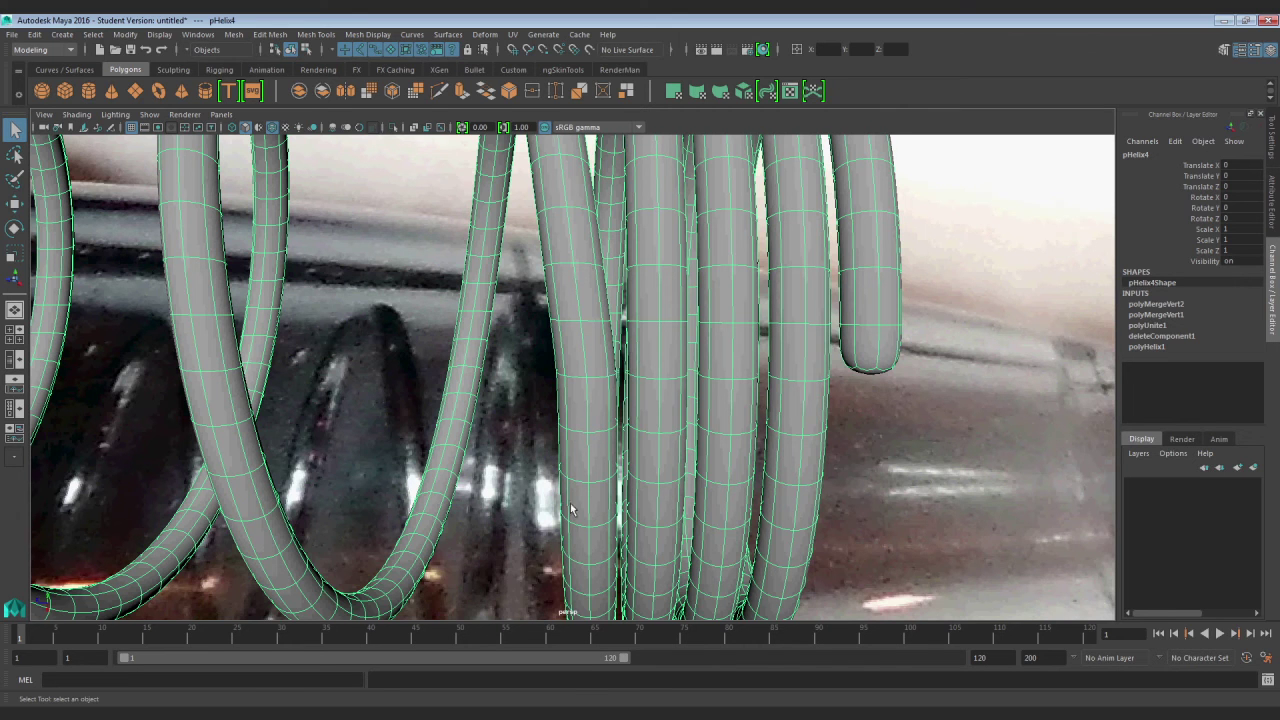
{"action": "scroll", "coordinate": [571, 509], "scroll_direction": "down", "scroll_amount": 5}
{"action": "left_click_drag", "start_coordinate": [611, 451], "coordinate": [650, 430], "text": "alt"}
{"action": "scroll", "coordinate": [640, 420], "scroll_direction": "down", "scroll_amount": 3}
{"action": "left_click_drag", "start_coordinate": [575, 375], "coordinate": [615, 388], "text": "alt"}
{"action": "scroll", "coordinate": [609, 362], "scroll_direction": "up", "scroll_amount": 8}
Turn off smooth mesh preview and apply Edit Edge Flow to the edge loop at the tip-side seam
{"action": "key", "text": "1"}
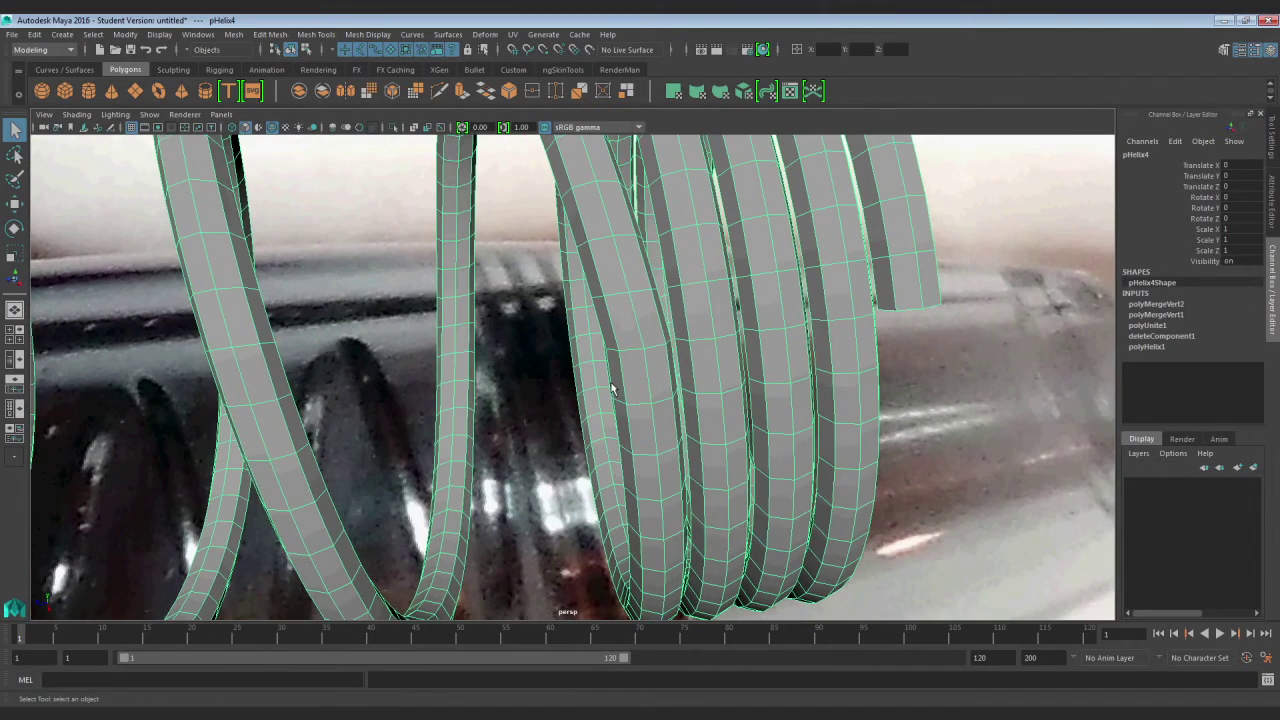
{"action": "right_click_drag", "start_coordinate": [612, 388], "coordinate": [643, 300], "text": "alt"}
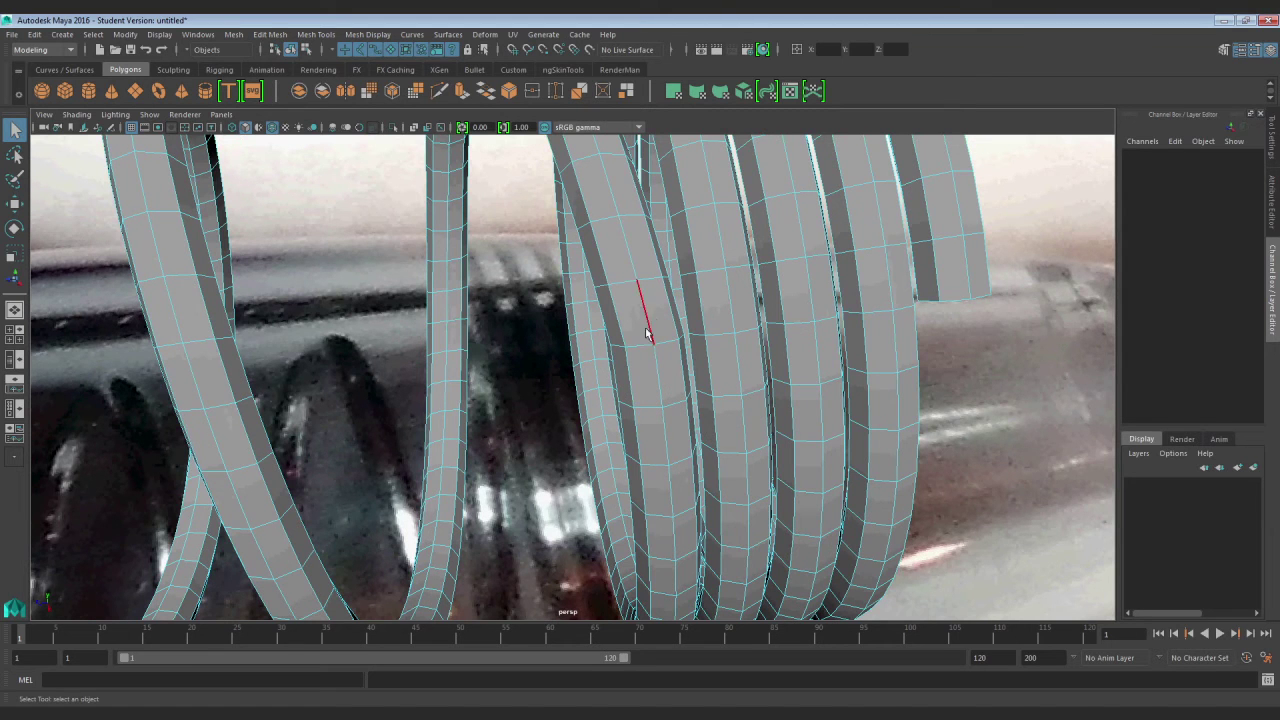
{"action": "double_click", "coordinate": [637, 349]}
{"action": "left_click_drag", "start_coordinate": [652, 374], "coordinate": [579, 366], "text": "alt"}
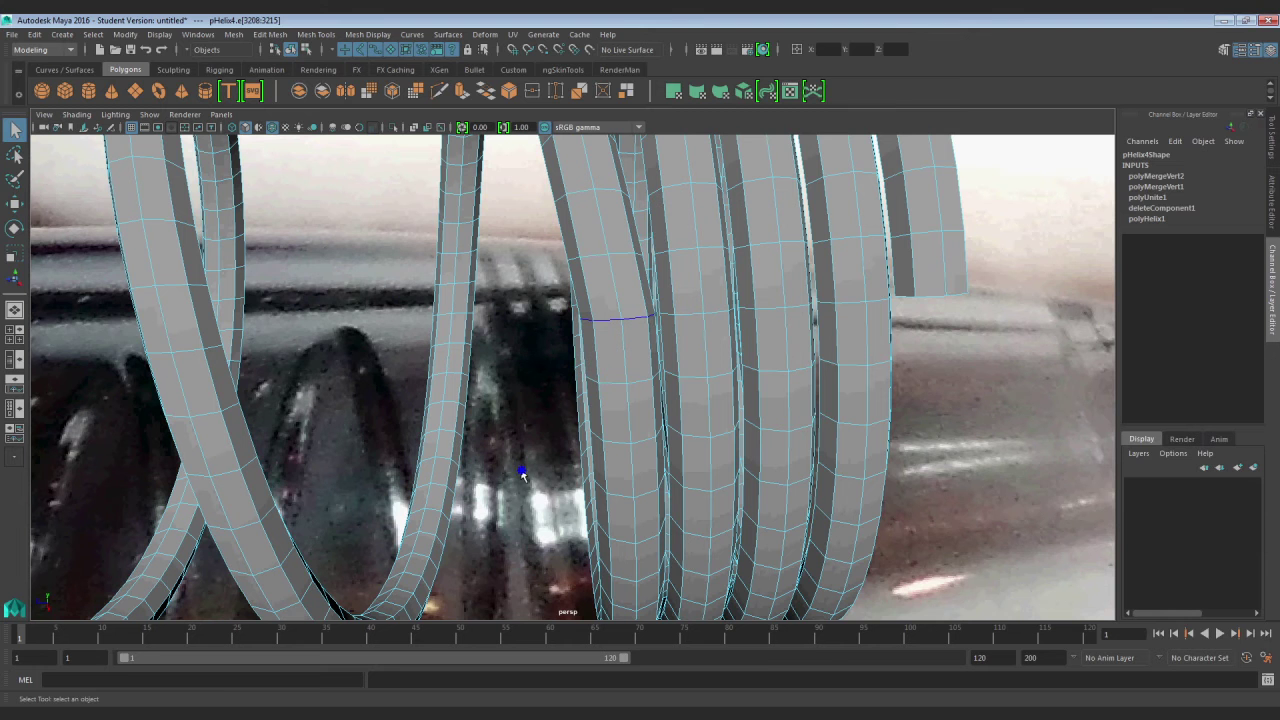
{"action": "right_click_drag", "start_coordinate": [522, 473], "coordinate": [565, 425], "text": "shift"}
{"action": "left_click_drag", "start_coordinate": [629, 345], "coordinate": [591, 306], "text": "alt"}
Apply Edit Edge Flow repeatedly to the edge loops on either side of the tip-side seam to even out the bend
{"action": "double_click", "coordinate": [590, 302]}
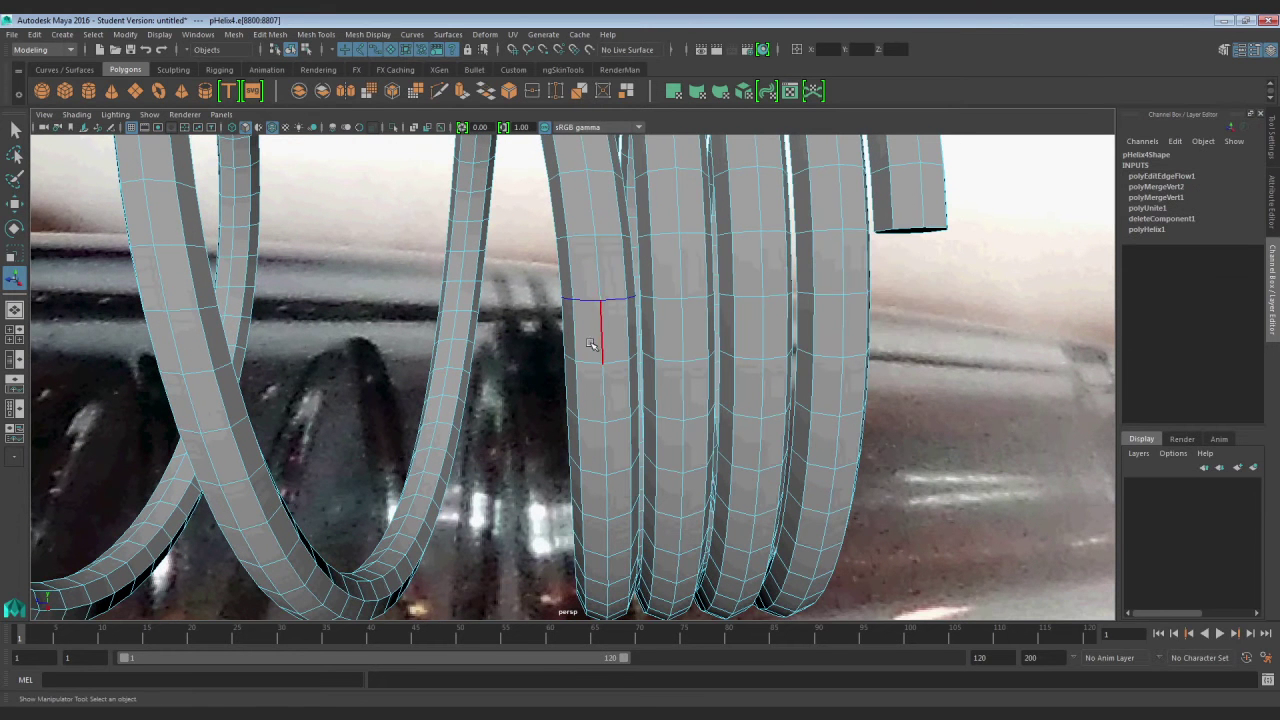
{"action": "left_click_drag", "start_coordinate": [566, 349], "coordinate": [517, 376], "text": "alt"}
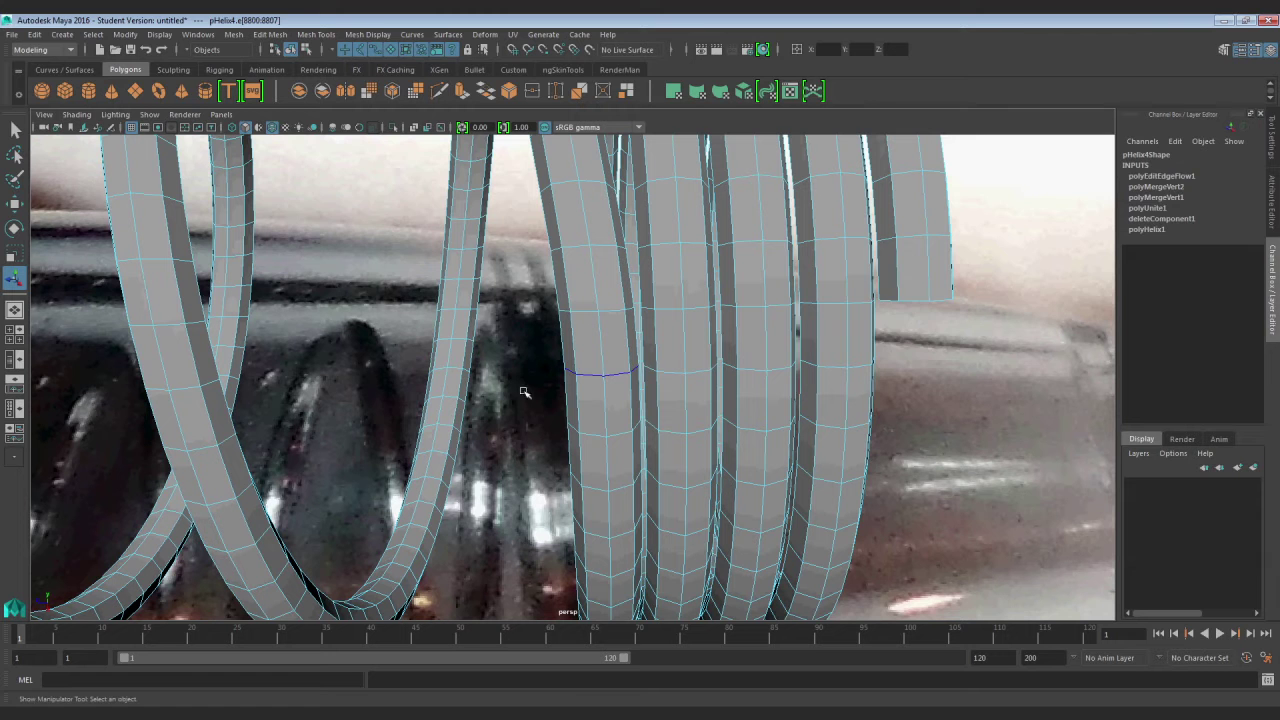
{"action": "key", "text": "g"}
{"action": "double_click", "coordinate": [591, 438]}
{"action": "key", "text": "g"}
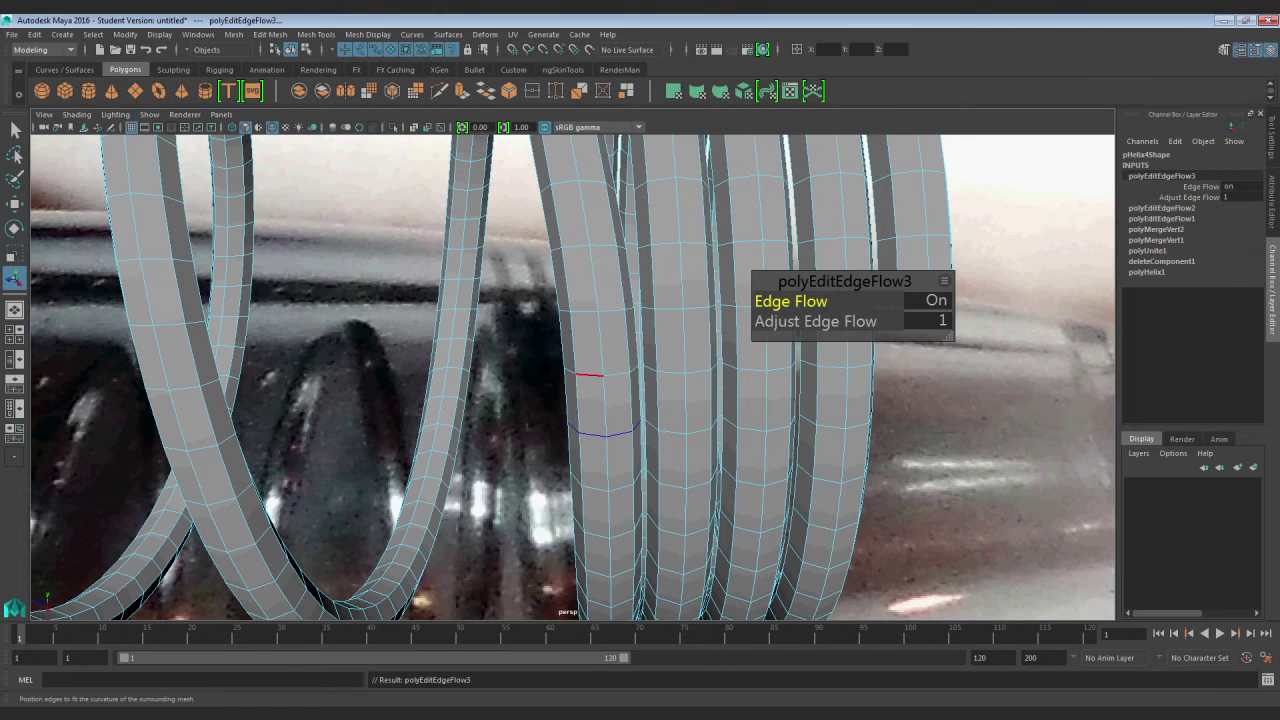
{"action": "double_click", "coordinate": [591, 374]}
{"action": "key", "text": "g"}
{"action": "double_click", "coordinate": [586, 309]}
{"action": "key", "text": "g"}
{"action": "double_click", "coordinate": [576, 238]}
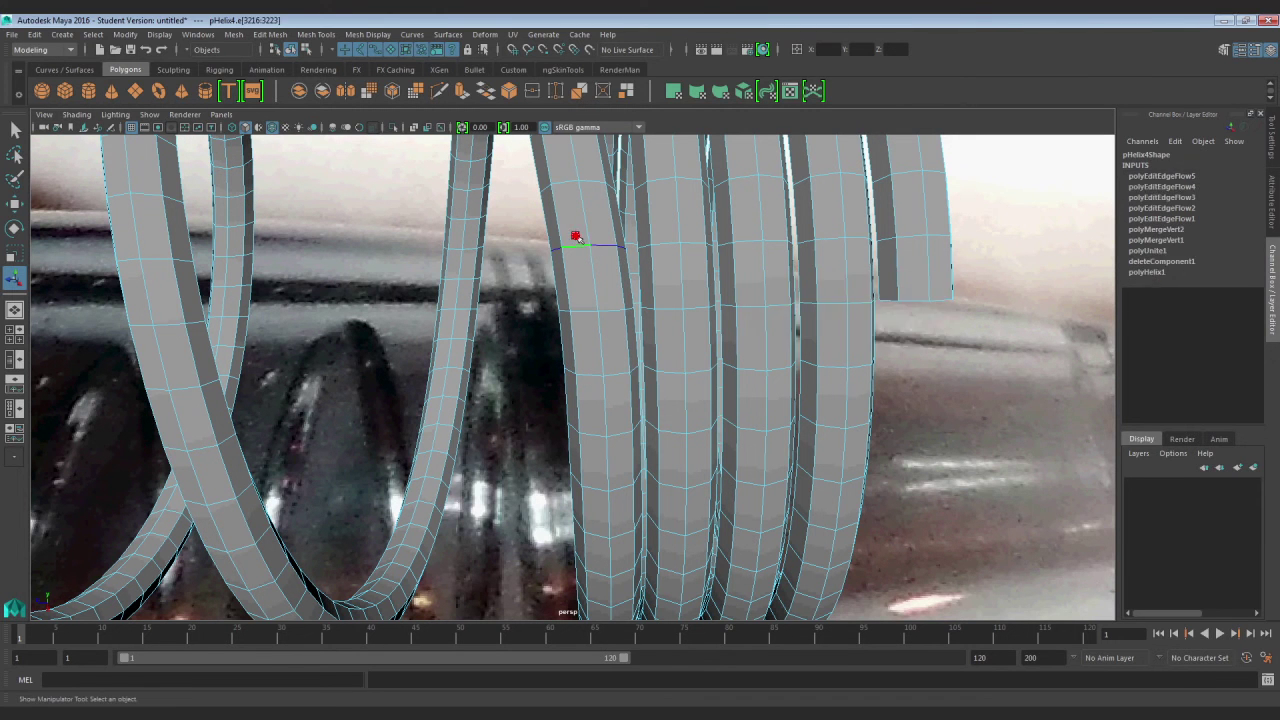
{"action": "key", "text": "g"}
{"action": "double_click", "coordinate": [563, 188]}
{"action": "key", "text": "g"}
{"action": "double_click", "coordinate": [577, 246]}
{"action": "key", "text": "g"}
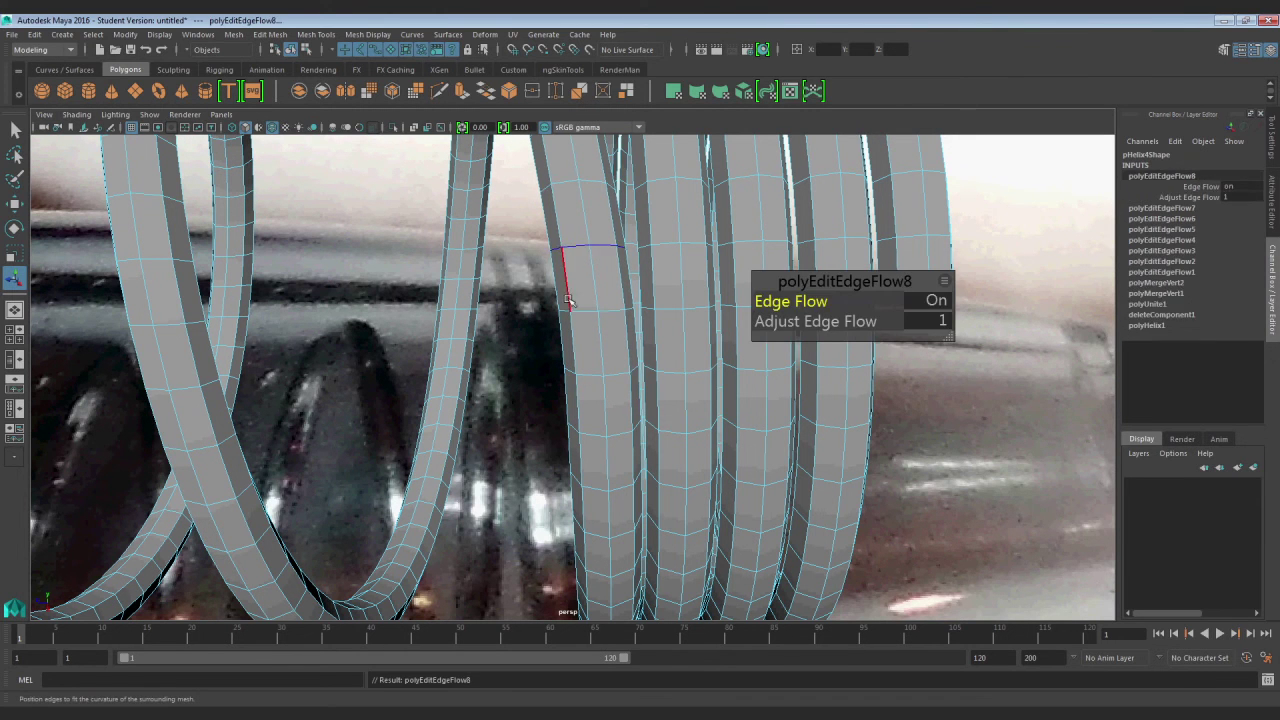
{"action": "double_click", "coordinate": [572, 308]}
{"action": "key", "text": "g"}
{"action": "double_click", "coordinate": [588, 374]}
{"action": "key", "text": "g"}
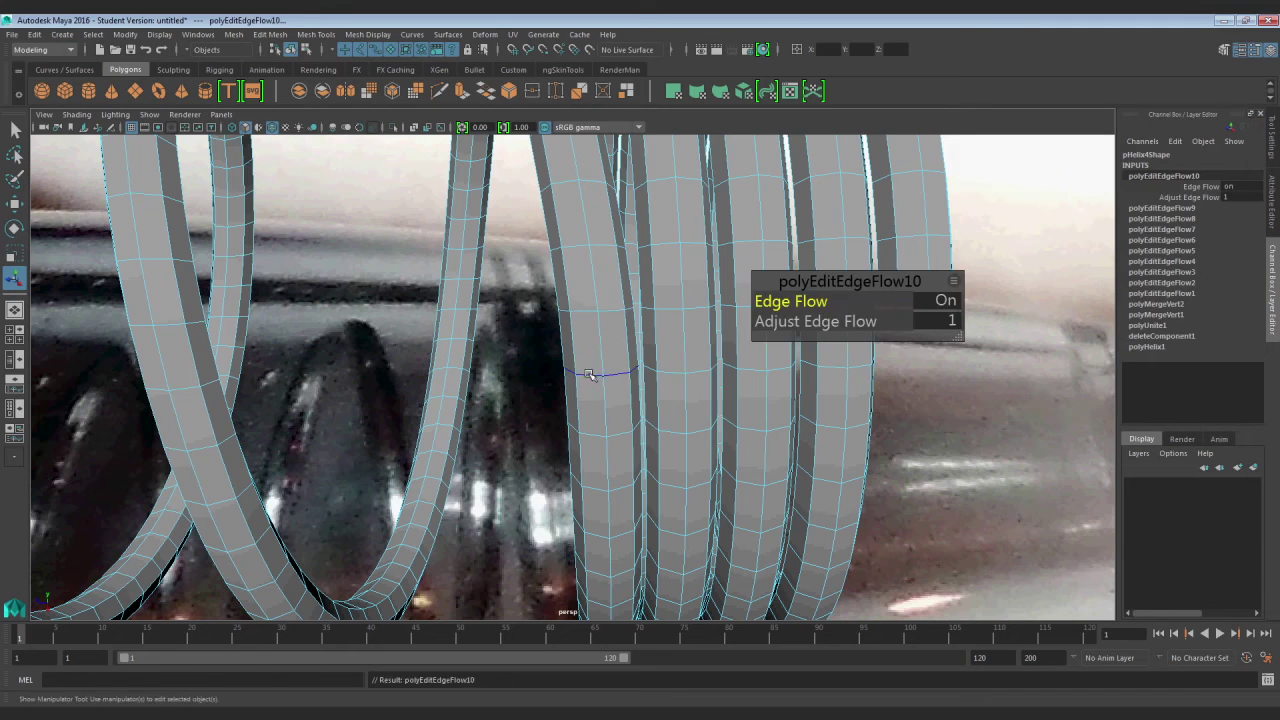
Return to object mode, deselect the spring and turn off wireframe on shaded
{"action": "scroll", "coordinate": [588, 374], "scroll_direction": "down", "scroll_amount": 5}
{"action": "key", "text": "q"}
{"action": "right_click_drag", "start_coordinate": [582, 277], "coordinate": [632, 260]}
{"action": "mouse_move", "coordinate": [642, 382]}
{"action": "left_mouse_down", "text": "alt"}
{"action": "mouse_move", "coordinate": [674, 396]}
{"action": "mouse_move", "coordinate": [634, 376]}
{"action": "left_mouse_up", "text": "alt"}
{"action": "left_click", "coordinate": [675, 397]}
{"action": "scroll", "coordinate": [675, 397], "scroll_direction": "down", "scroll_amount": 4}
{"action": "left_click_drag", "start_coordinate": [546, 375], "coordinate": [968, 323], "text": "alt"}
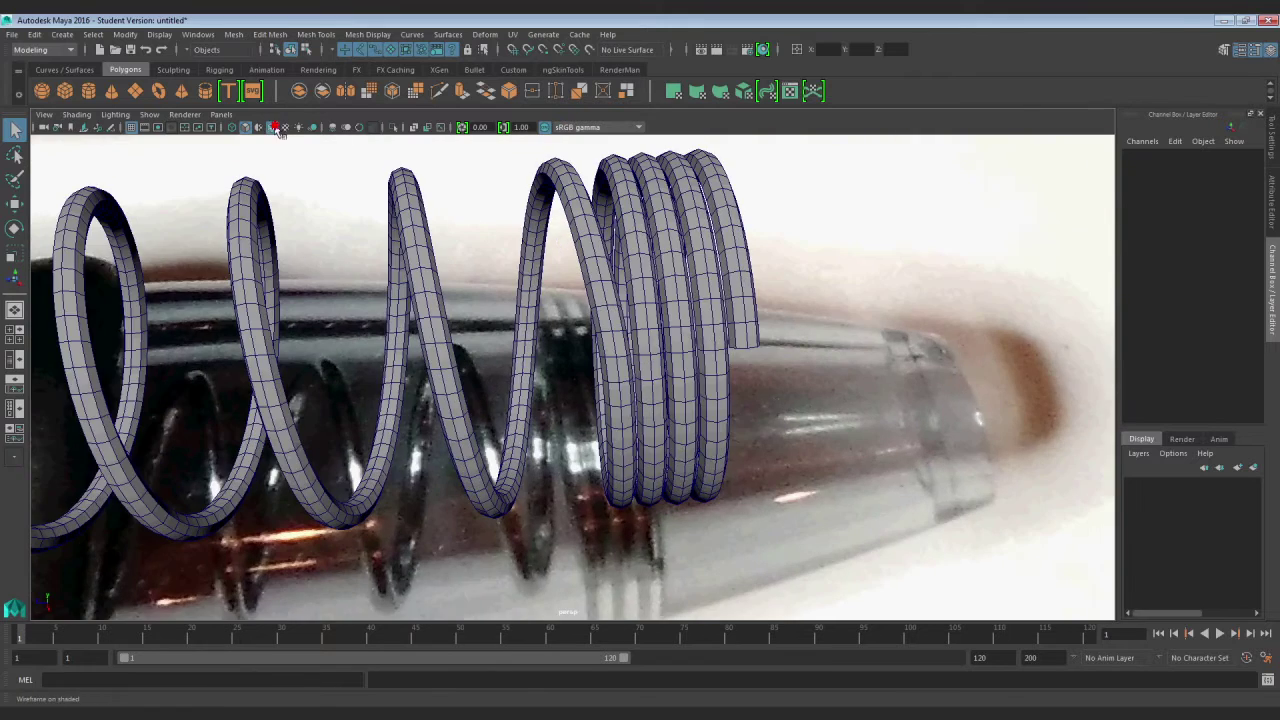
{"action": "left_click", "coordinate": [276, 128]}
Select the ring of vertices at the seam between the grip-side stack and the middle helix
{"action": "mouse_move", "coordinate": [727, 356]}
{"action": "left_mouse_down", "text": "alt"}
{"action": "mouse_move", "coordinate": [694, 374]}
{"action": "mouse_move", "coordinate": [594, 332]}
{"action": "left_mouse_up", "text": "alt"}
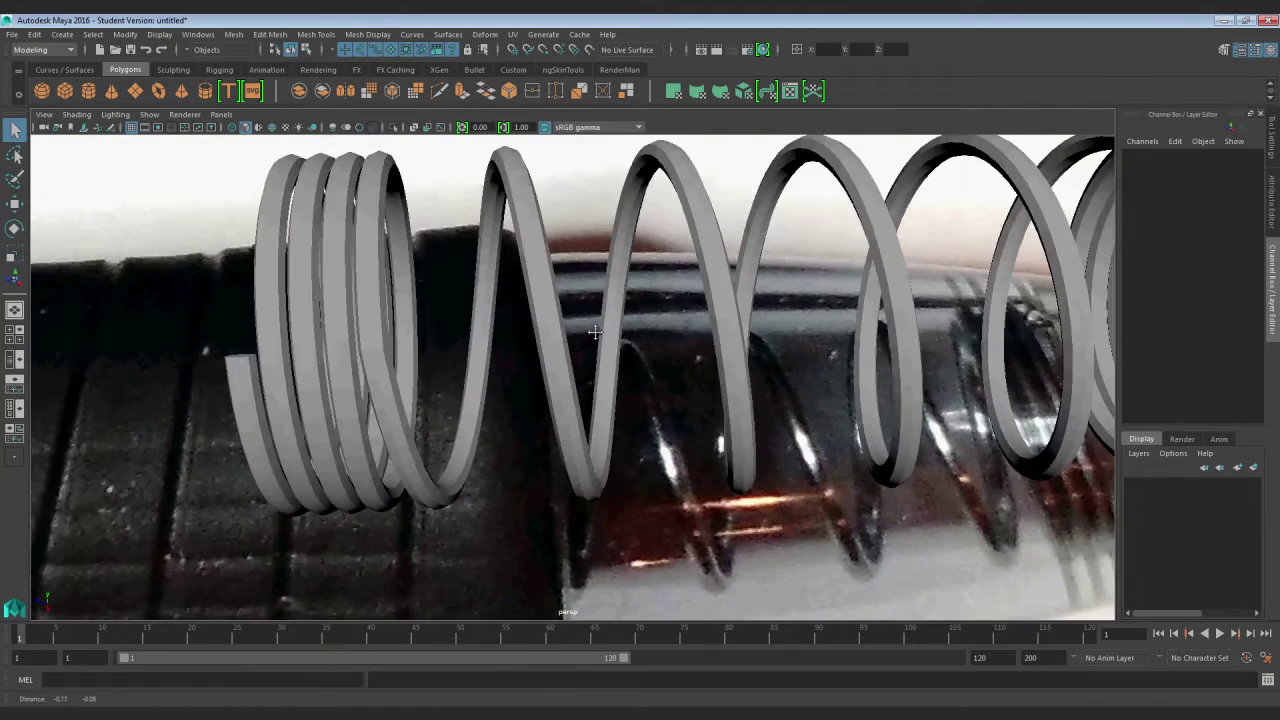
{"action": "middle_click_drag", "start_coordinate": [595, 332], "coordinate": [820, 345], "text": "alt"}
{"action": "scroll", "coordinate": [626, 357], "scroll_direction": "up", "scroll_amount": 8}
{"action": "left_click", "coordinate": [570, 338]}
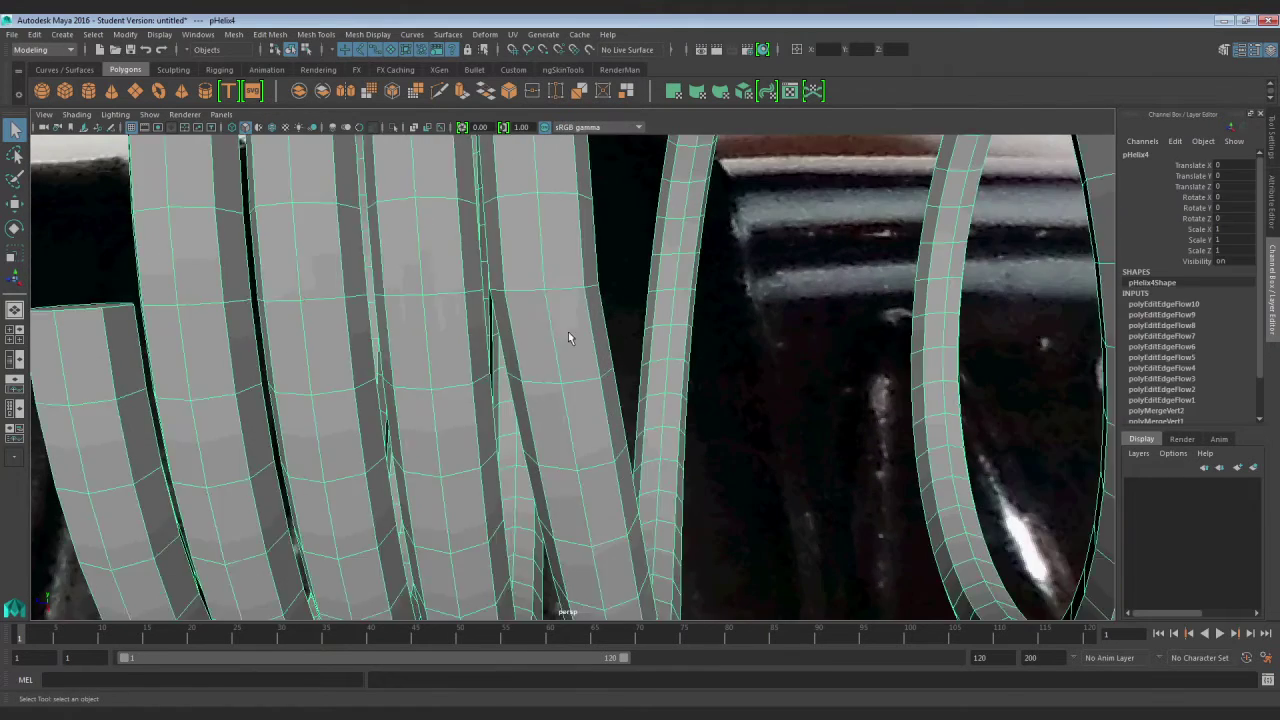
{"action": "left_click_drag", "start_coordinate": [568, 337], "coordinate": [589, 352], "text": "alt"}
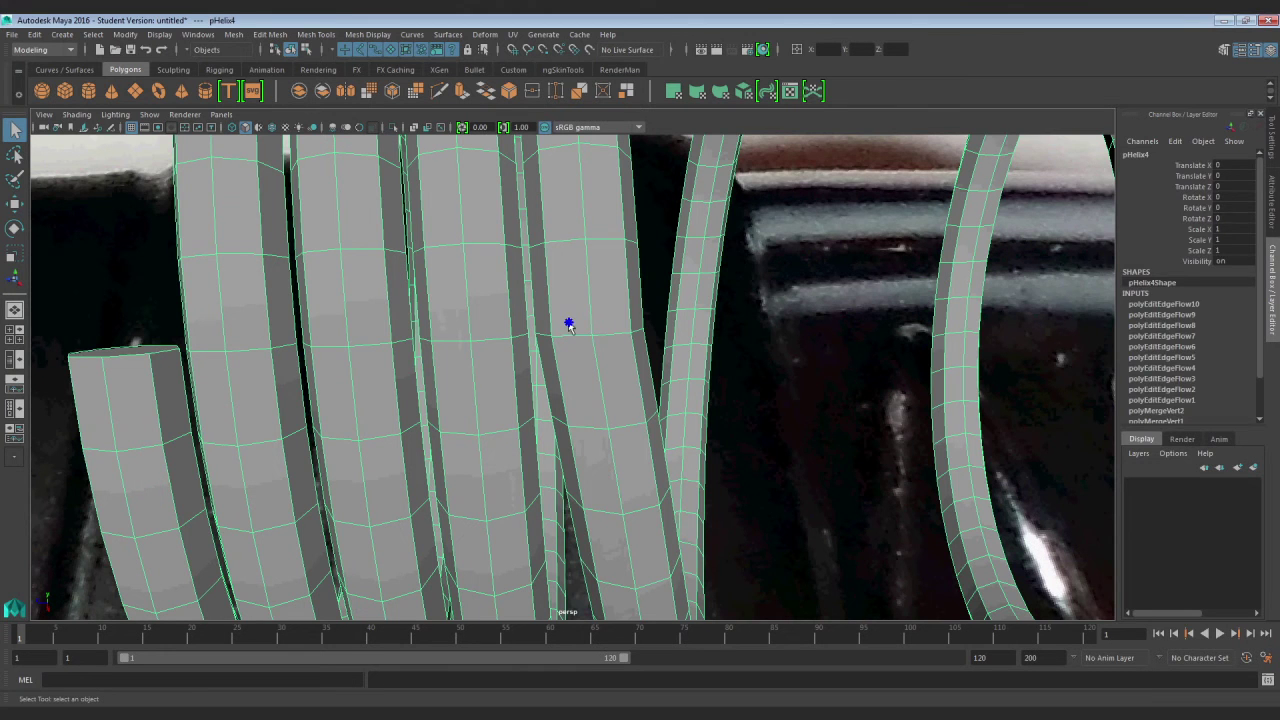
{"action": "right_click_drag", "start_coordinate": [600, 296], "coordinate": [600, 255]}
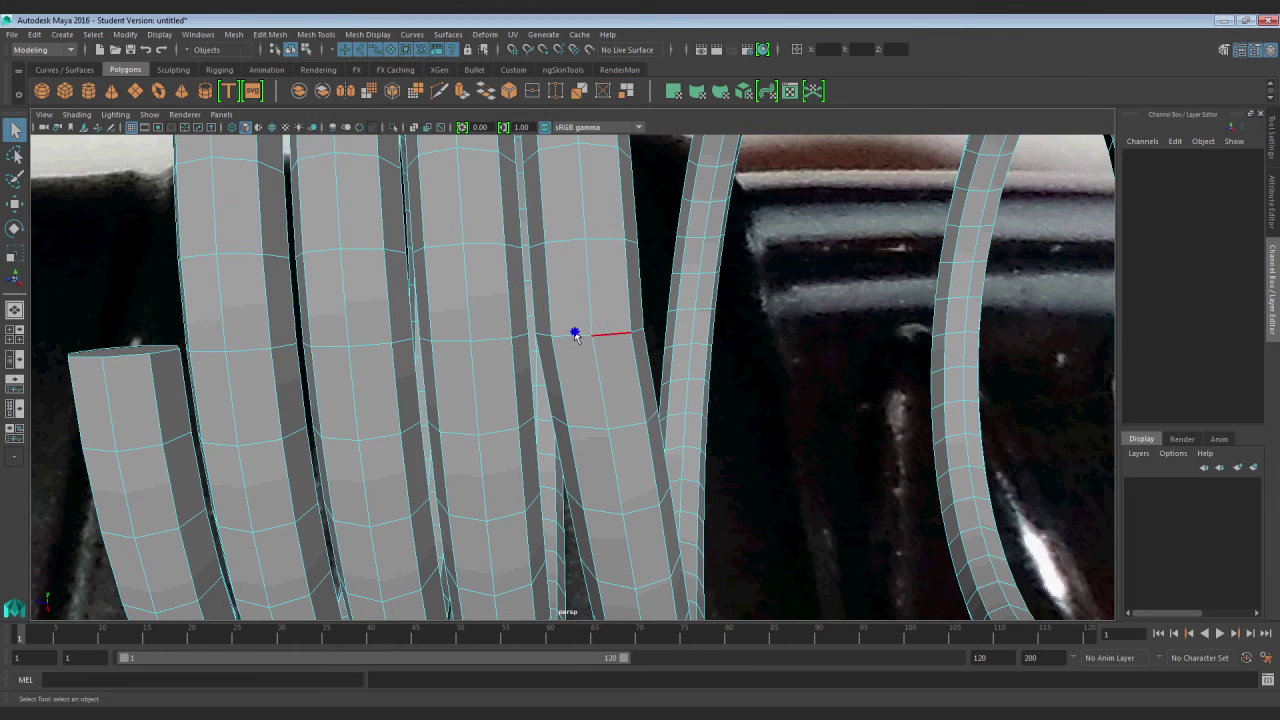
{"action": "left_click", "coordinate": [593, 339]}
{"action": "left_click_drag", "start_coordinate": [621, 338], "coordinate": [726, 380], "text": "alt"}
Turn on Soft Select for the grip-side seam vertices, activate the Move tool and show its soft selection settings
{"action": "left_click", "coordinate": [1276, 148]}
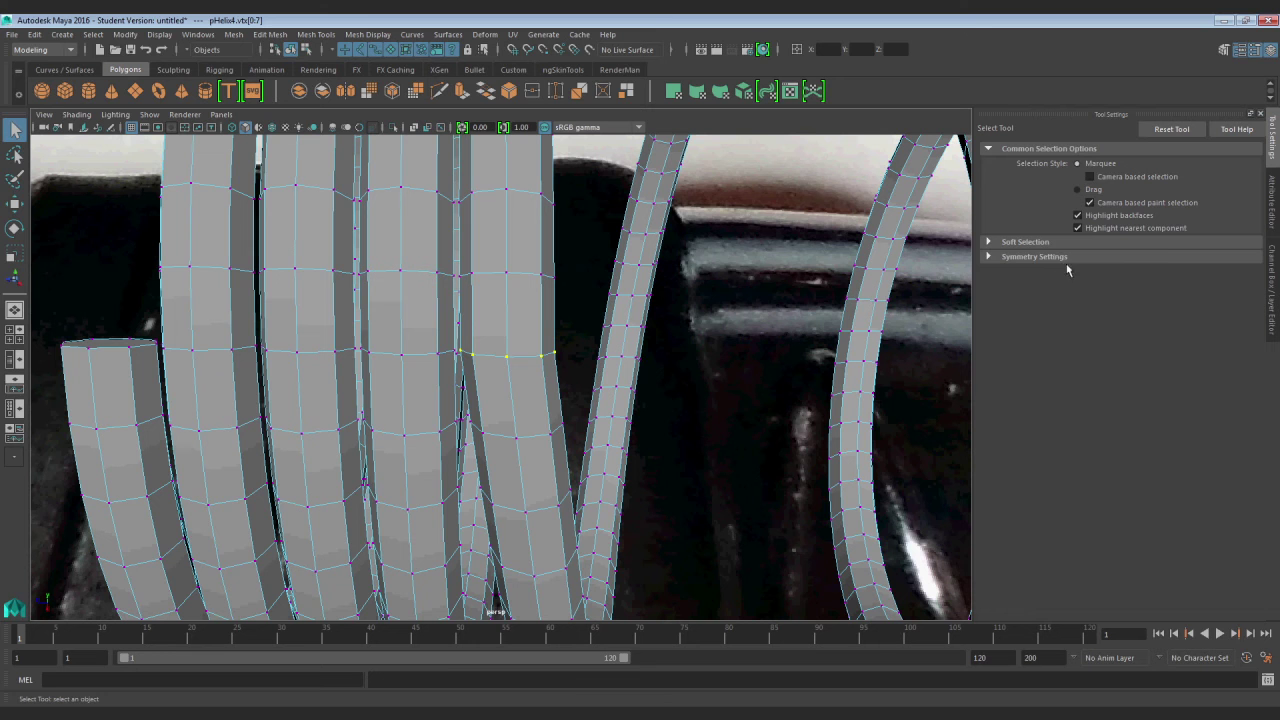
{"action": "left_click", "coordinate": [1023, 243]}
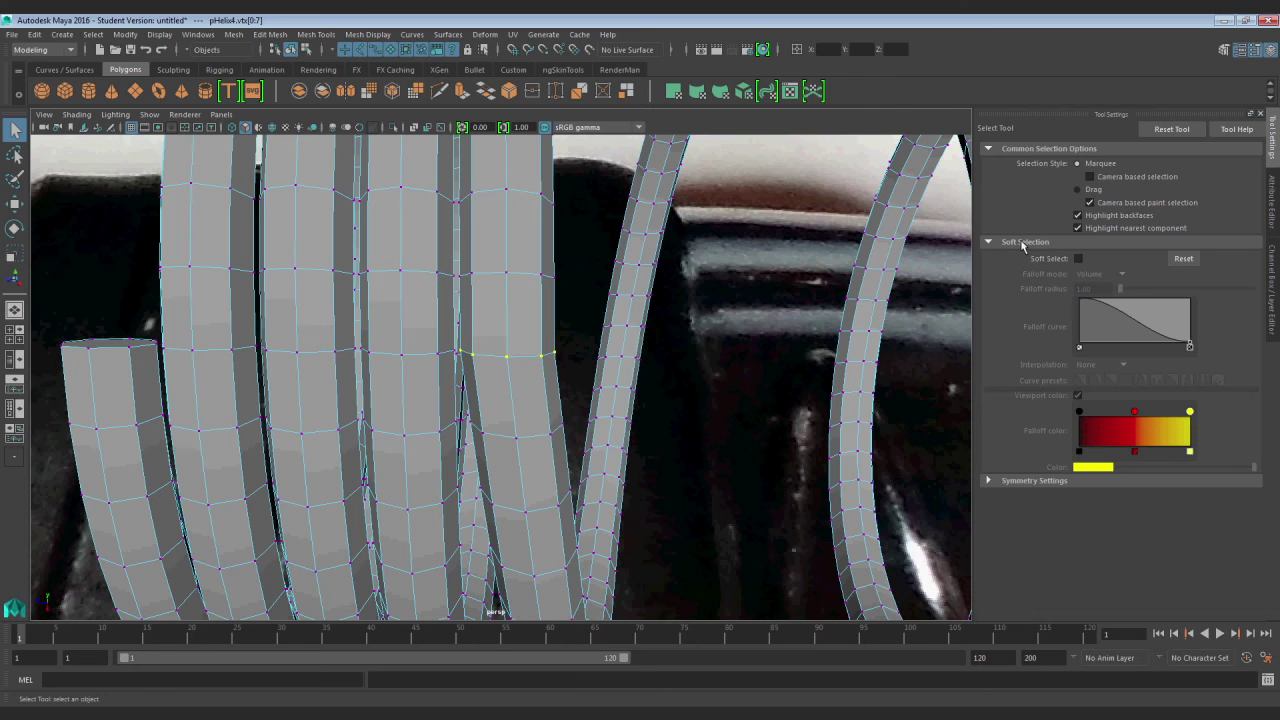
{"action": "left_click", "coordinate": [1078, 259]}
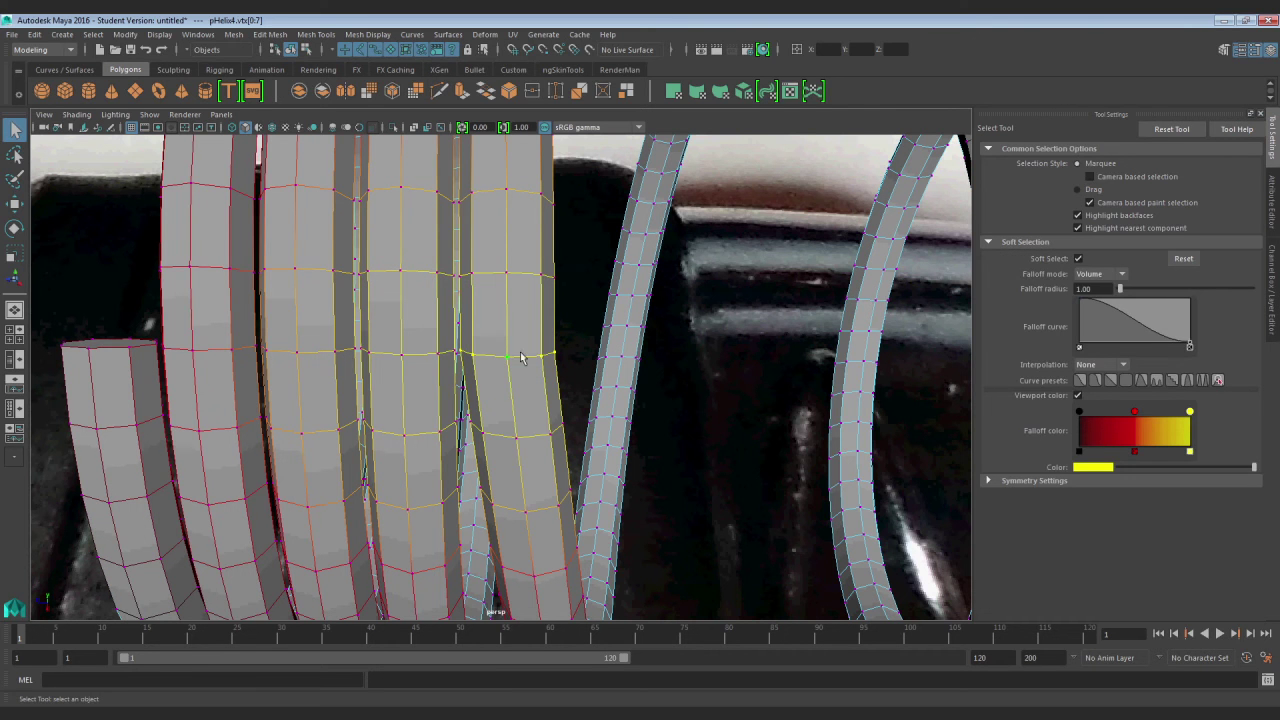
{"action": "key", "text": "w"}
{"action": "left_click", "coordinate": [1025, 372]}
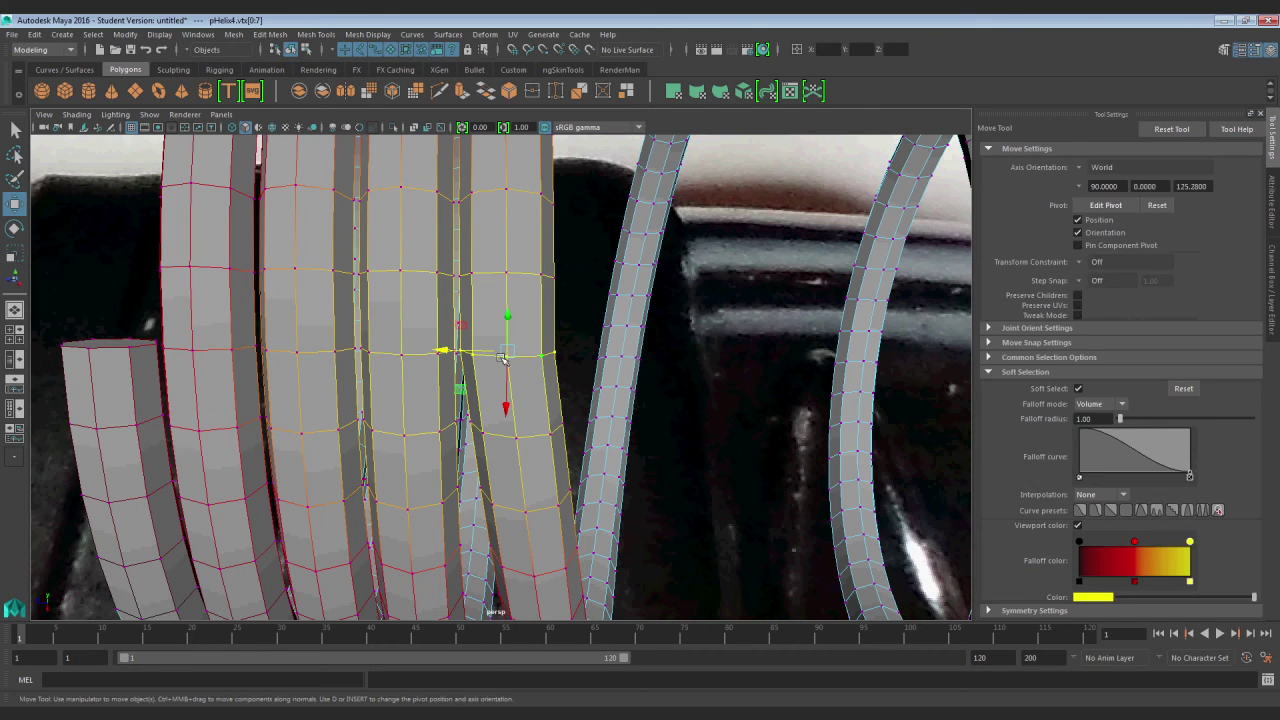
{"action": "middle_click_drag", "start_coordinate": [652, 364], "coordinate": [670, 352], "text": "alt"}
{"action": "left_click_drag", "start_coordinate": [670, 352], "coordinate": [738, 364], "text": "alt"}
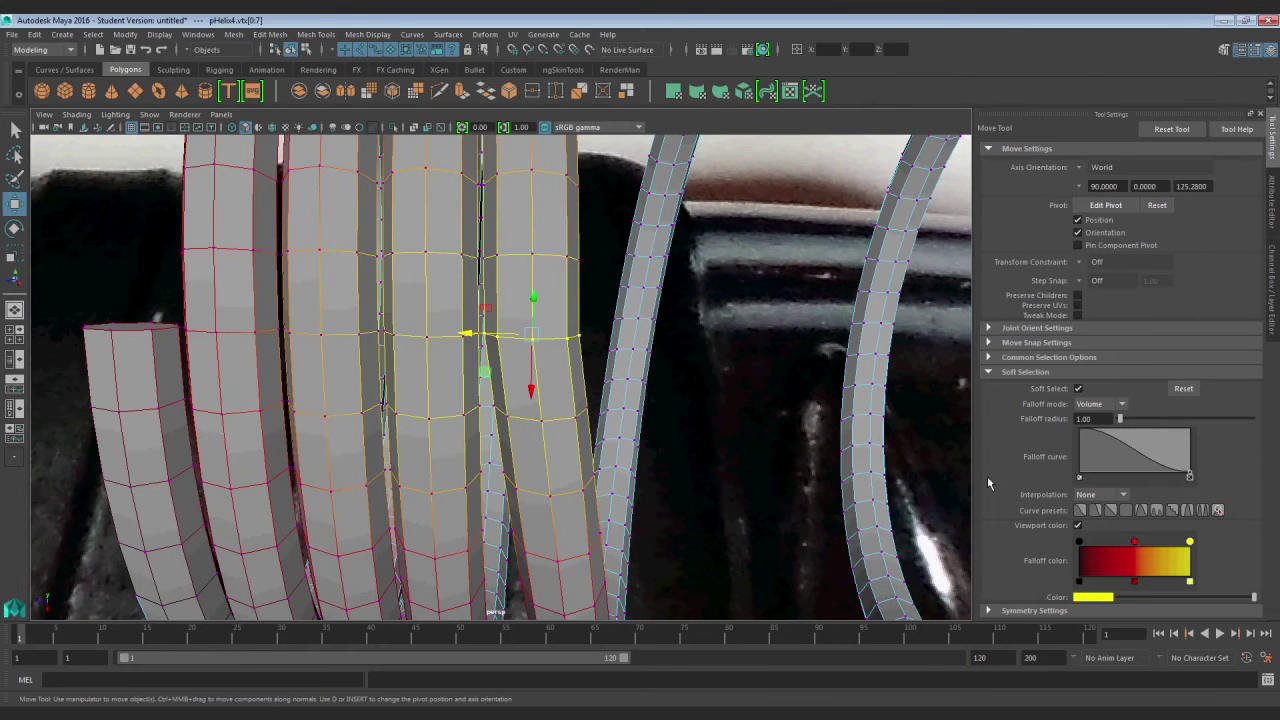
{"action": "left_click_drag", "start_coordinate": [630, 370], "coordinate": [590, 355], "text": "alt"}
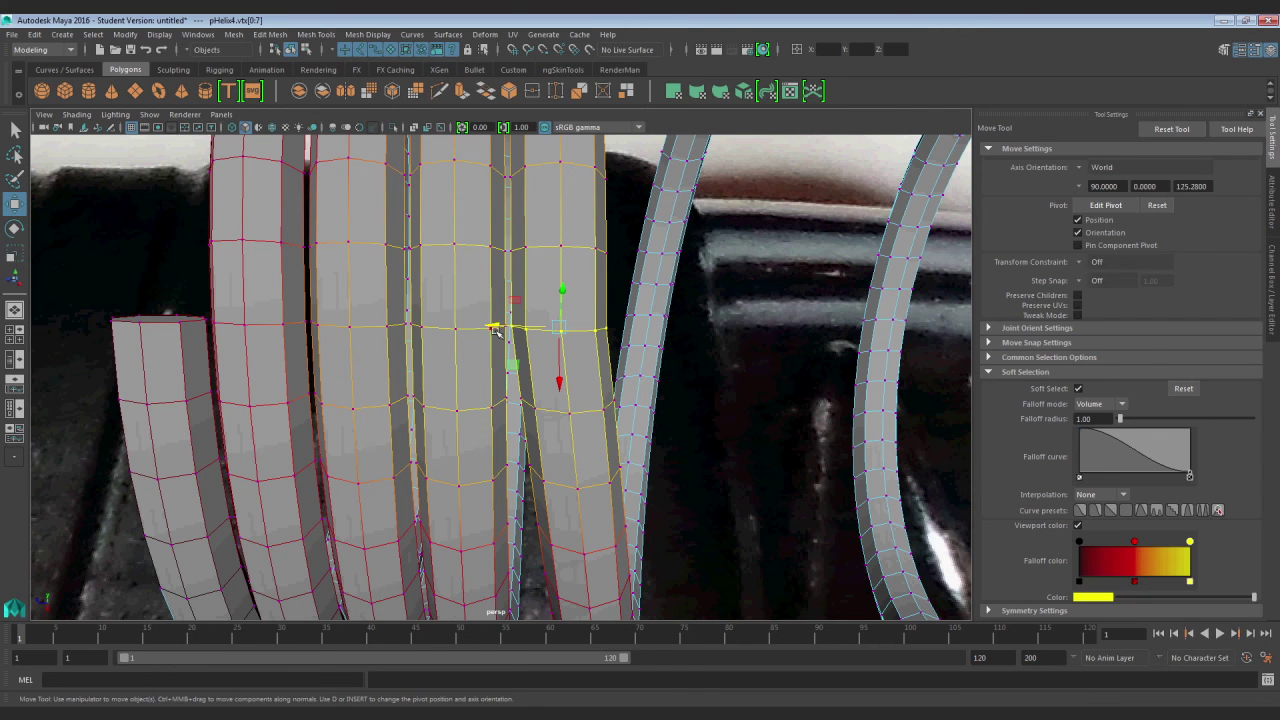
{"action": "left_click_drag", "start_coordinate": [494, 330], "coordinate": [561, 335], "text": "alt"}
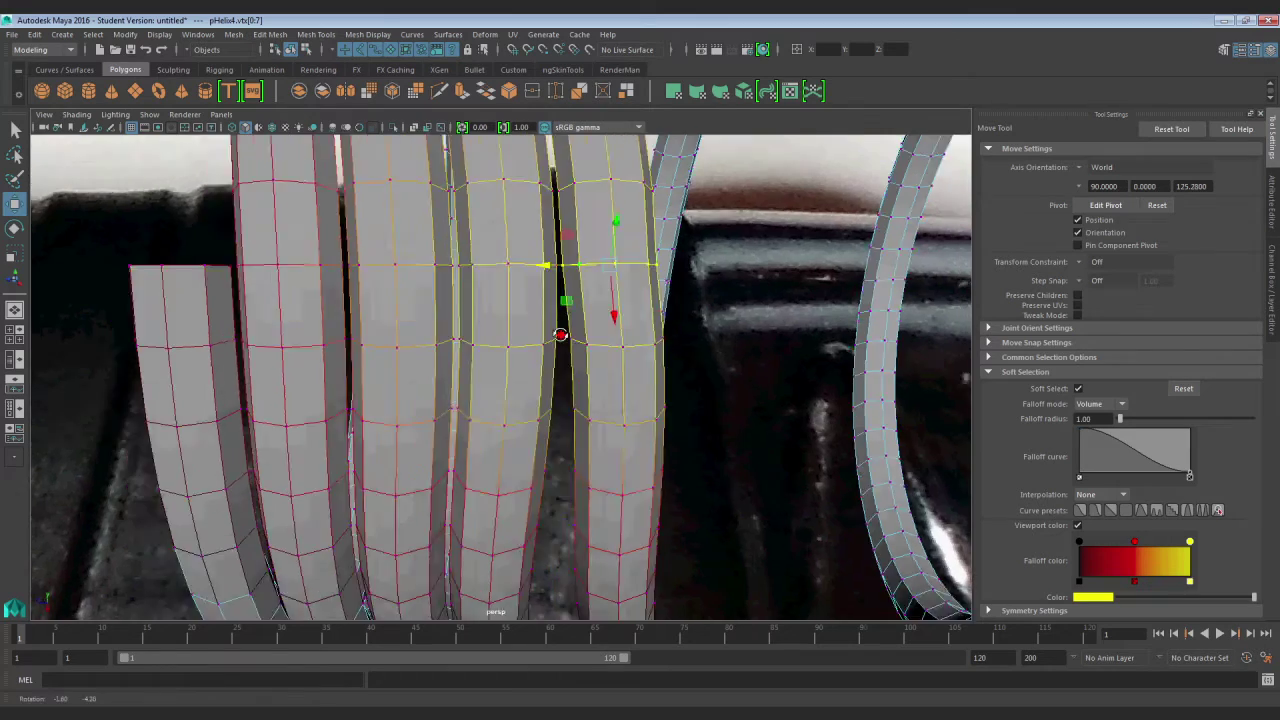
Set the soft selection falloff radius to 0.04 and try to shift the grip-side seam vertices along the spring, undoing the move
{"action": "scroll", "coordinate": [561, 335], "scroll_direction": "down", "scroll_amount": 5}
{"action": "middle_click_drag", "start_coordinate": [515, 240], "coordinate": [535, 381], "text": "alt"}
{"action": "left_click_drag", "start_coordinate": [497, 363], "coordinate": [551, 387]}
{"action": "scroll", "coordinate": [548, 379], "scroll_direction": "up", "scroll_amount": 8}
{"action": "middle_click_drag", "start_coordinate": [551, 387], "coordinate": [600, 480], "text": "alt"}
{"action": "left_click_drag", "start_coordinate": [793, 416], "coordinate": [780, 417], "text": "alt"}
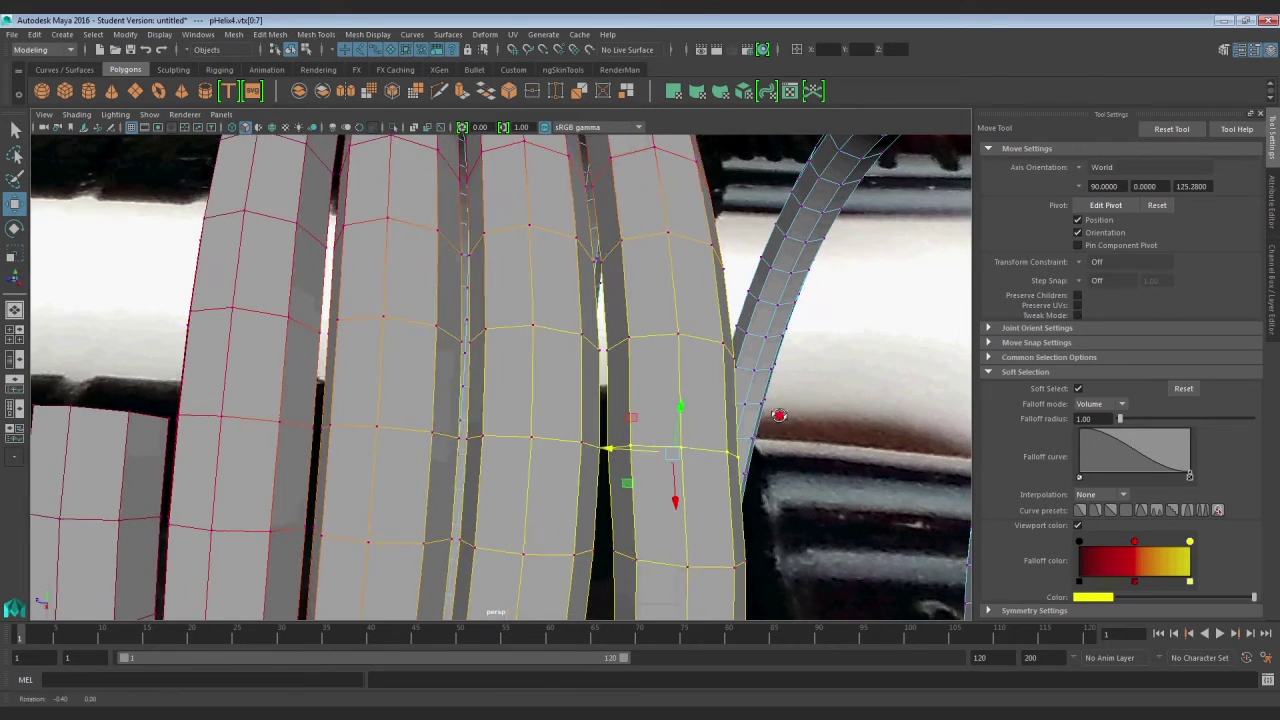
{"action": "scroll", "coordinate": [780, 419], "scroll_direction": "down", "scroll_amount": 3}
{"action": "middle_click_drag", "start_coordinate": [780, 420], "coordinate": [711, 413]}
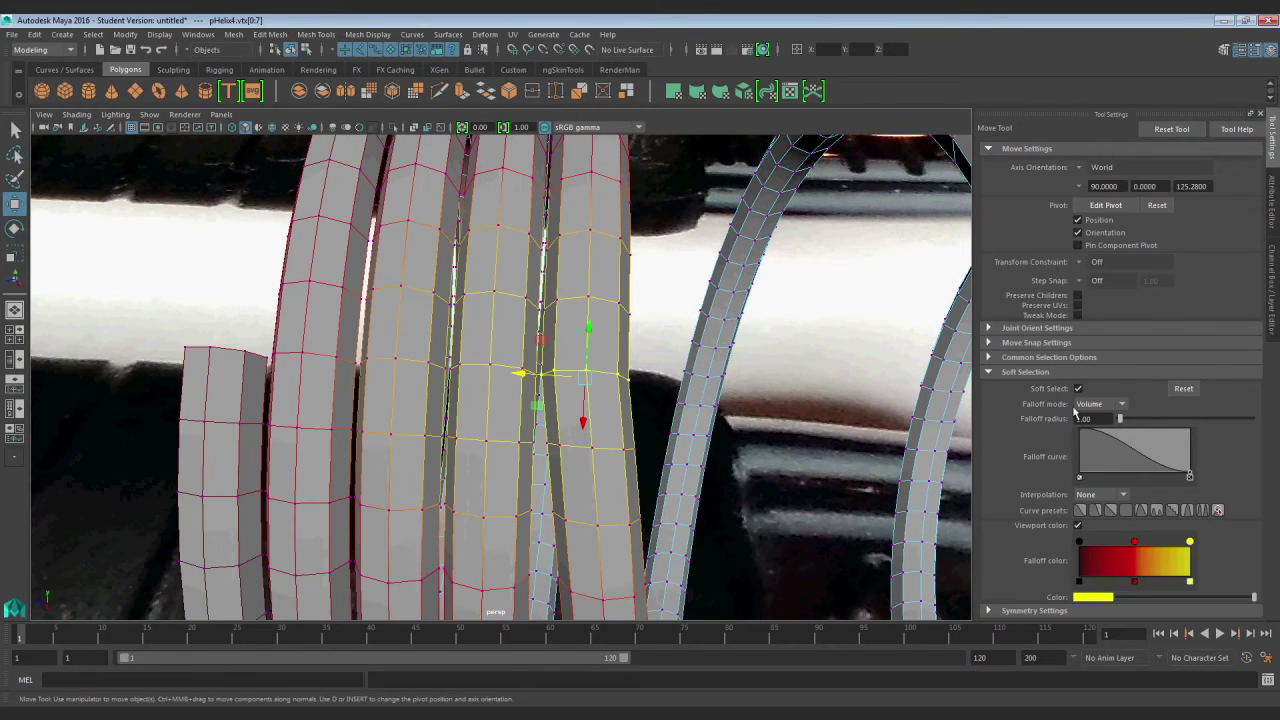
{"action": "type", "text": "0.04"}
{"action": "key", "text": "Return"}
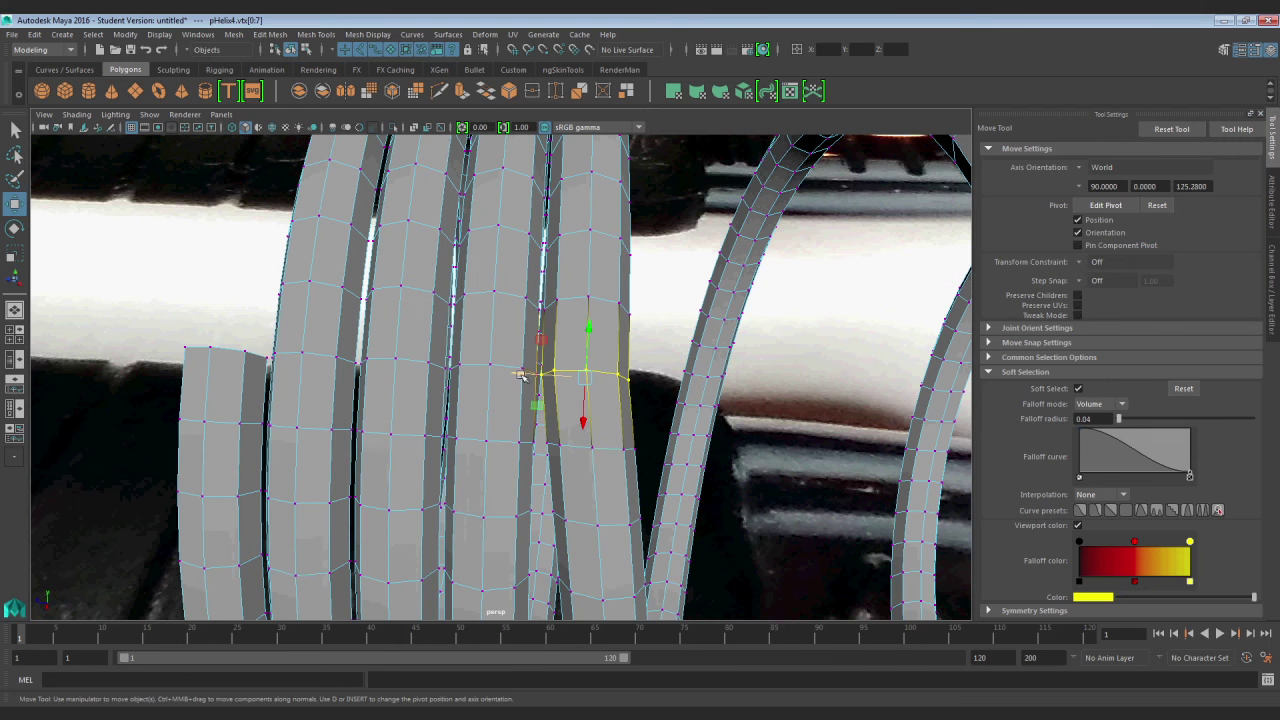
{"action": "left_click_drag", "start_coordinate": [521, 374], "coordinate": [553, 412]}
{"action": "key", "text": "ctrl+z"}
Switch the spring to edge selection and turn off Soft Select
{"action": "key", "text": "q"}
{"action": "middle_click_drag", "start_coordinate": [598, 412], "coordinate": [564, 348], "text": "alt"}
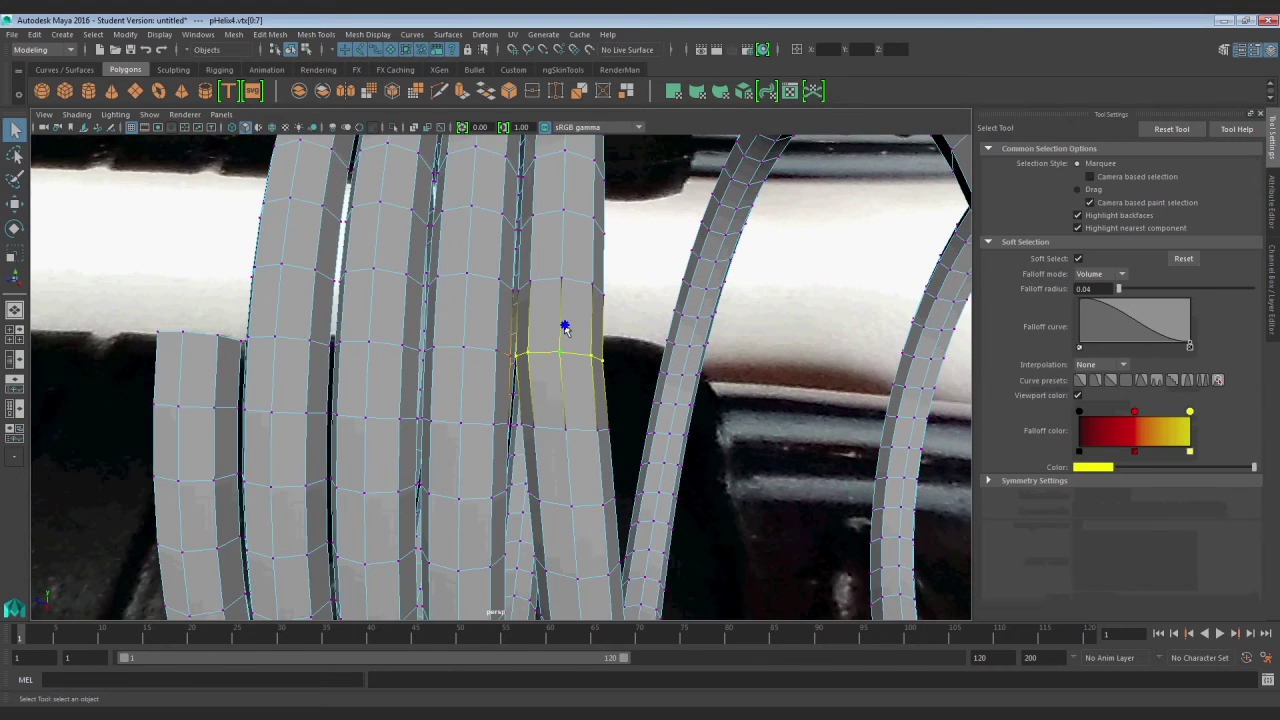
{"action": "right_click_drag", "start_coordinate": [565, 348], "coordinate": [565, 311]}
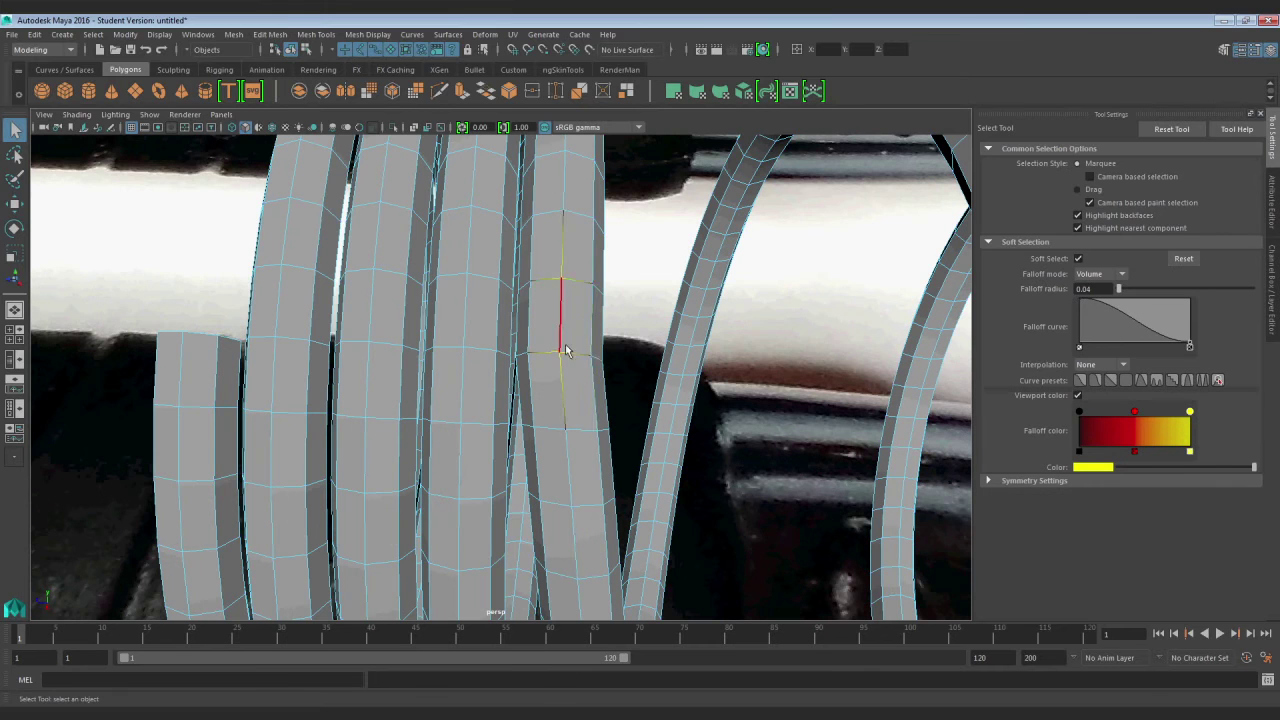
{"action": "left_click", "coordinate": [1079, 259]}
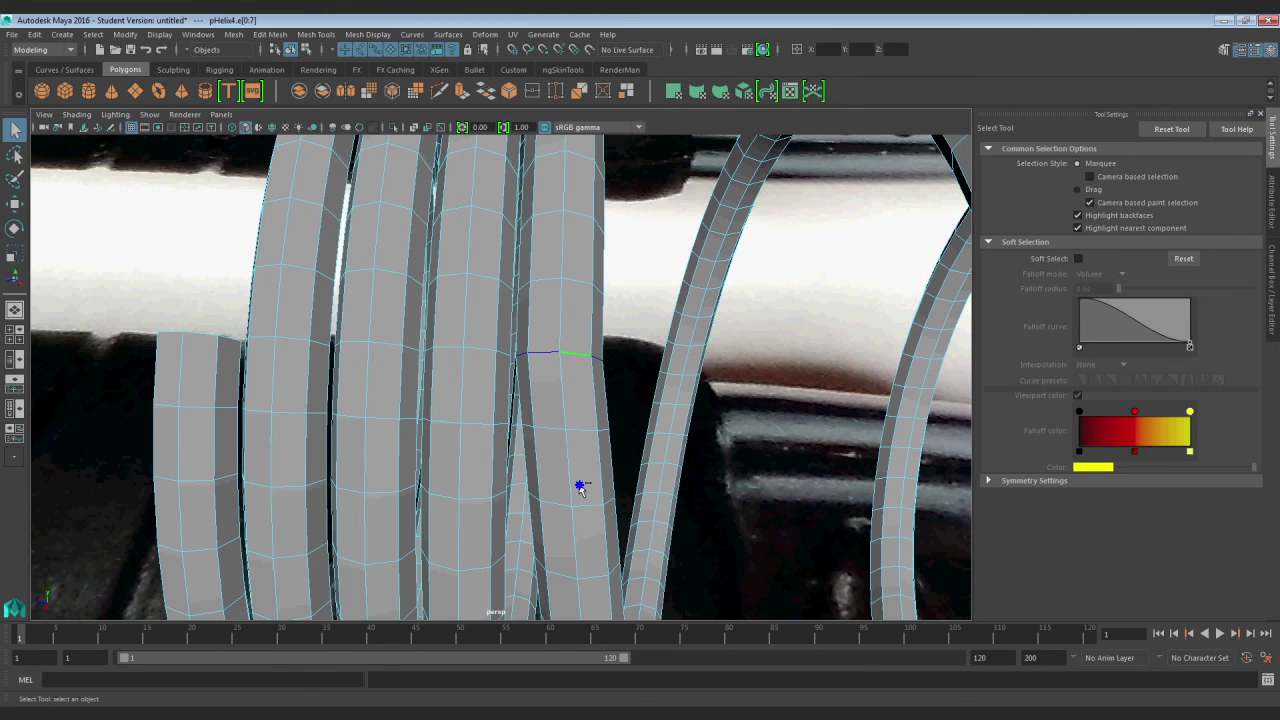
Apply Edit Edge Flow to the edge loops at and on either side of the grip-side seam to smooth the bend
{"action": "key", "text": "g"}
{"action": "scroll", "coordinate": [589, 406], "scroll_direction": "up", "scroll_amount": 3}
{"action": "double_click", "coordinate": [630, 436]}
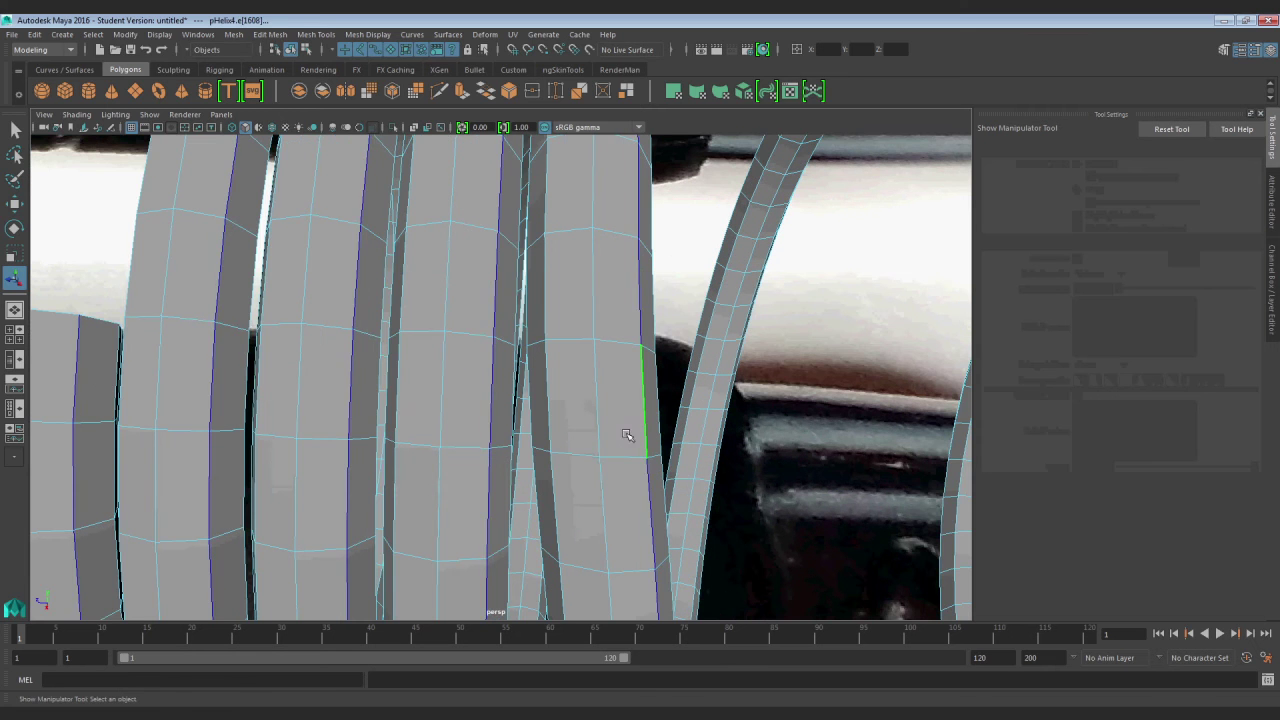
{"action": "double_click", "coordinate": [622, 452]}
{"action": "key", "text": "g"}
{"action": "double_click", "coordinate": [622, 346]}
{"action": "key", "text": "g"}
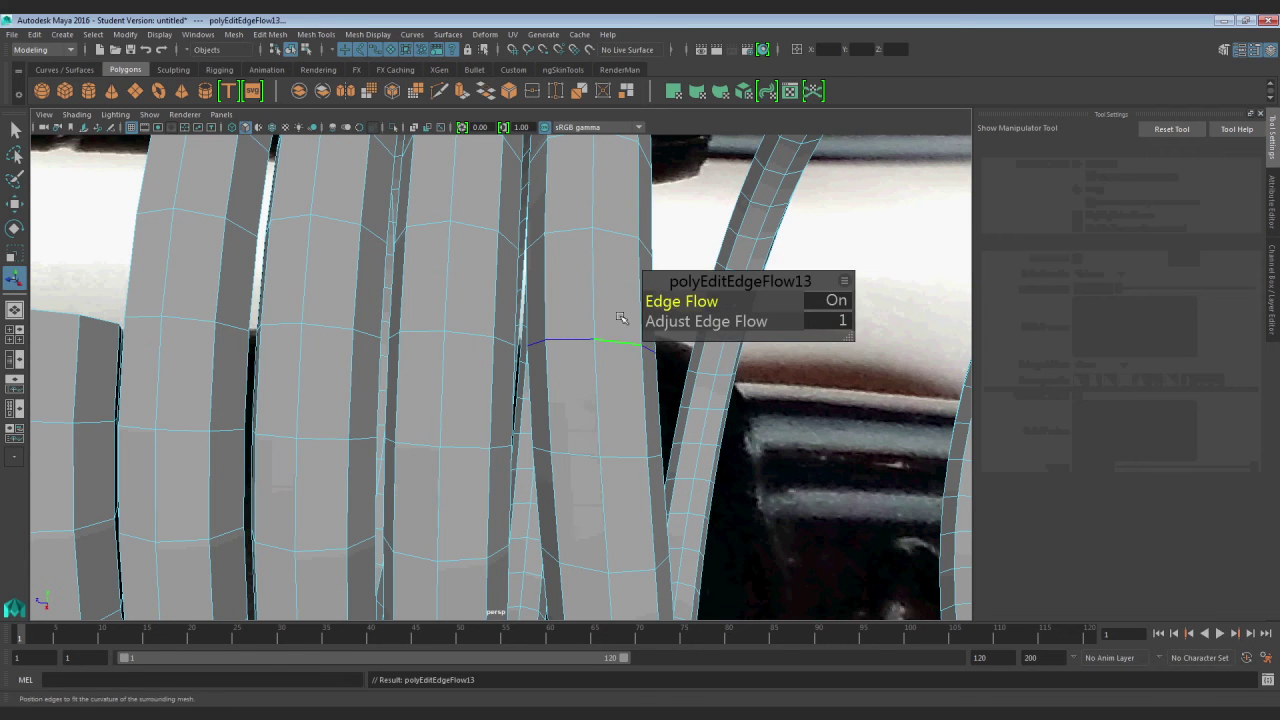
{"action": "double_click", "coordinate": [616, 224]}
{"action": "key", "text": "g"}
Examine both spring transitions and the whole spring against the pen reference from several angles
{"action": "scroll", "coordinate": [617, 228], "scroll_direction": "down", "scroll_amount": 6}
{"action": "left_click_drag", "start_coordinate": [618, 318], "coordinate": [597, 374], "text": "alt"}
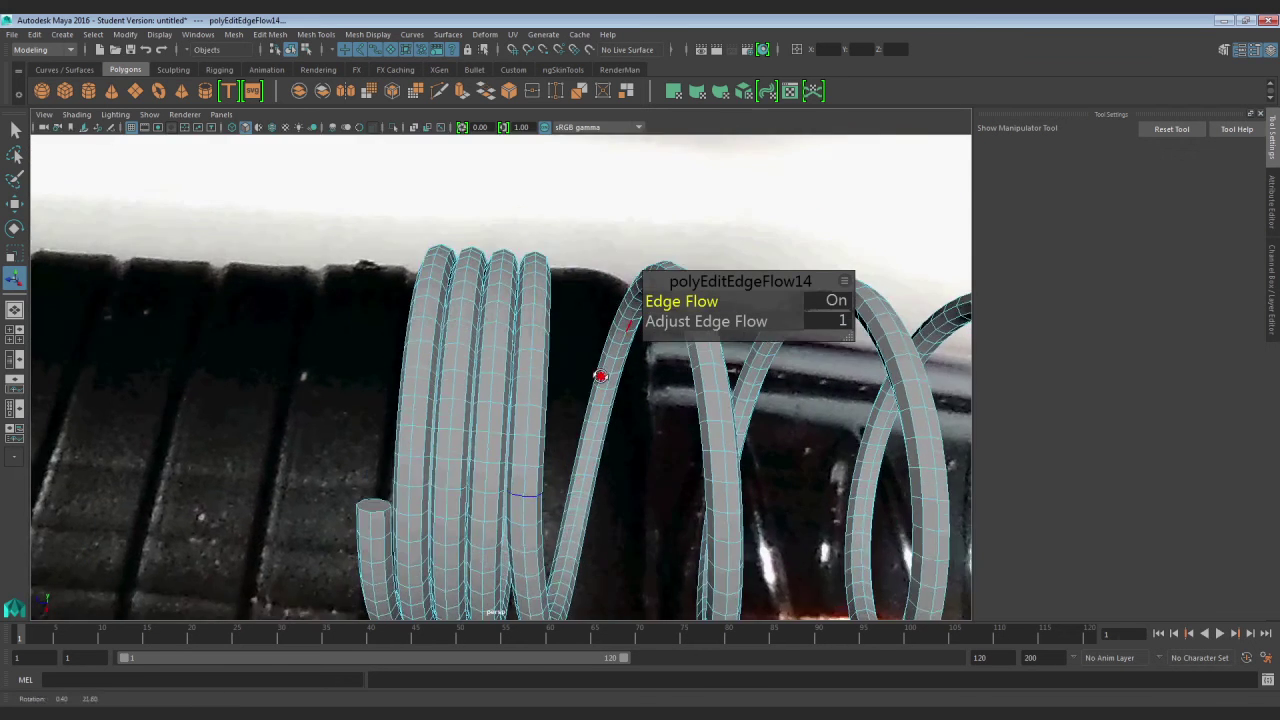
{"action": "scroll", "coordinate": [585, 374], "scroll_direction": "down", "scroll_amount": 4}
{"action": "scroll", "coordinate": [520, 376], "scroll_direction": "down", "scroll_amount": 3}
{"action": "middle_click_drag", "start_coordinate": [260, 386], "coordinate": [380, 391], "text": "alt"}
{"action": "scroll", "coordinate": [380, 388], "scroll_direction": "down", "scroll_amount": 4}
{"action": "scroll", "coordinate": [380, 384], "scroll_direction": "up", "scroll_amount": 2}
{"action": "left_click_drag", "start_coordinate": [435, 400], "coordinate": [465, 457], "text": "alt"}
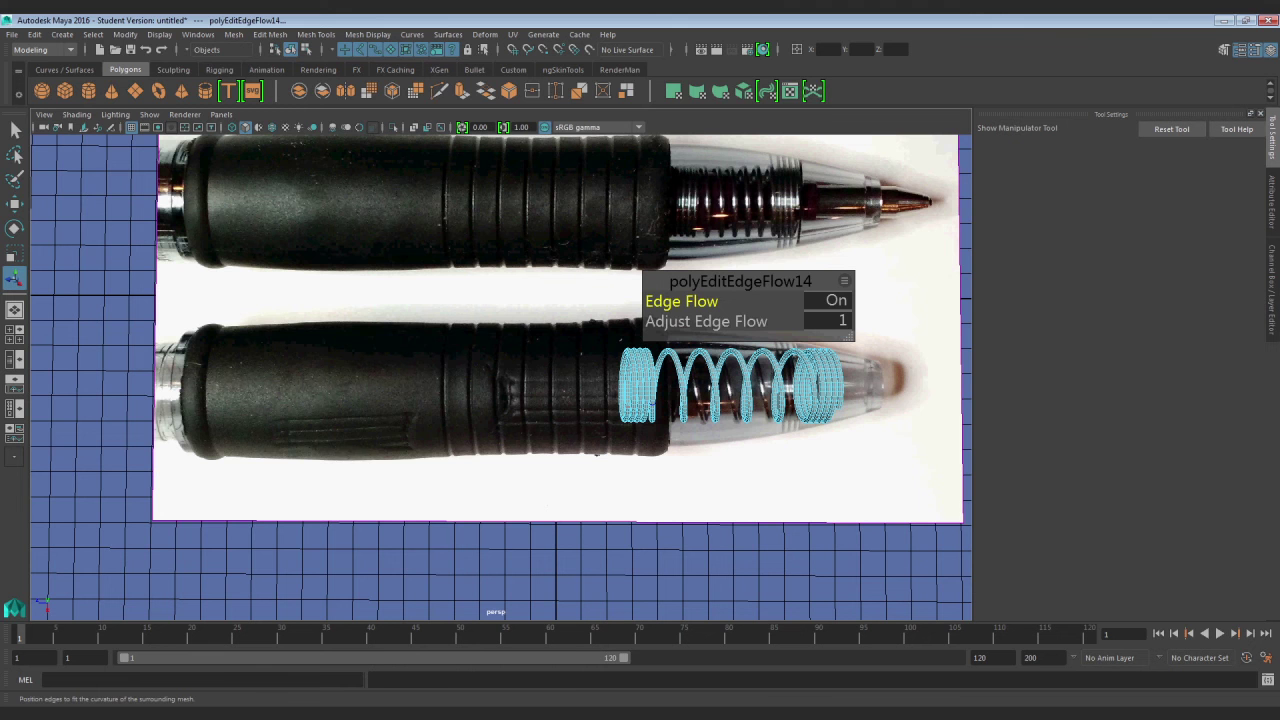
{"action": "scroll", "coordinate": [517, 428], "scroll_direction": "up", "scroll_amount": 3}
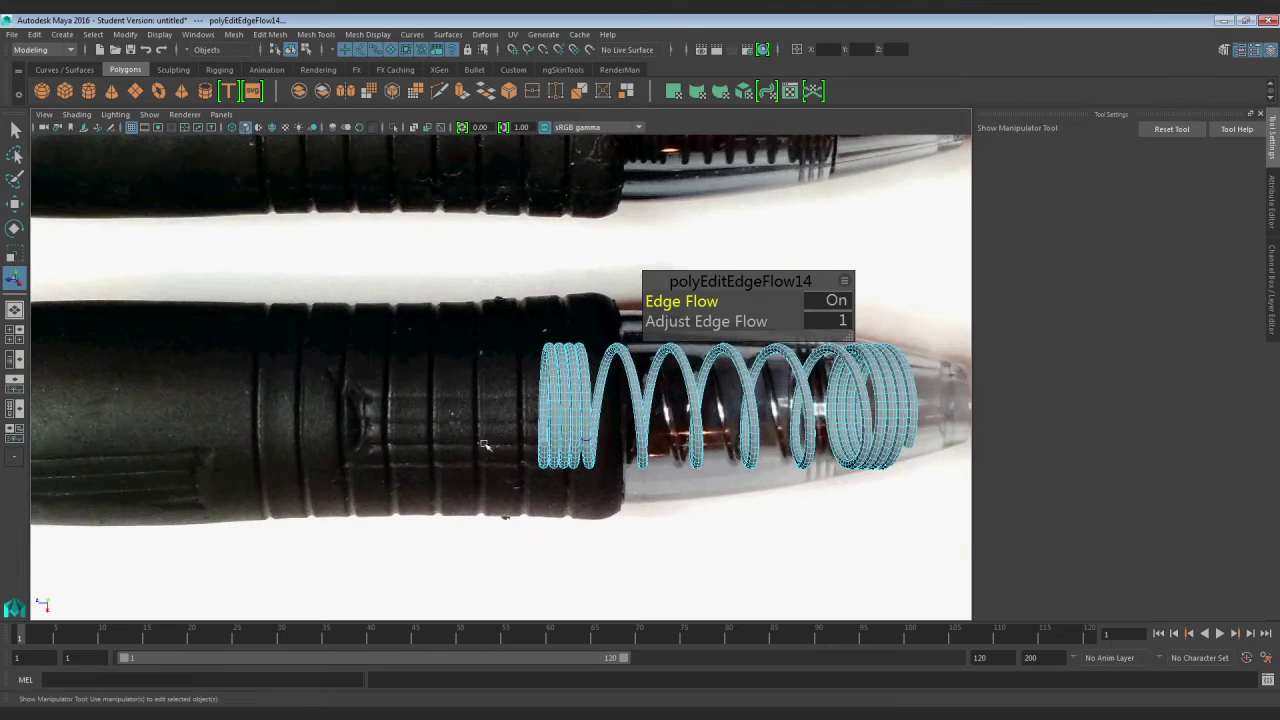
{"action": "middle_click_drag", "start_coordinate": [370, 442], "coordinate": [300, 443], "text": "alt"}
{"action": "scroll", "coordinate": [300, 443], "scroll_direction": "up", "scroll_amount": 2}
{"action": "left_click_drag", "start_coordinate": [466, 437], "coordinate": [388, 352], "text": "alt"}
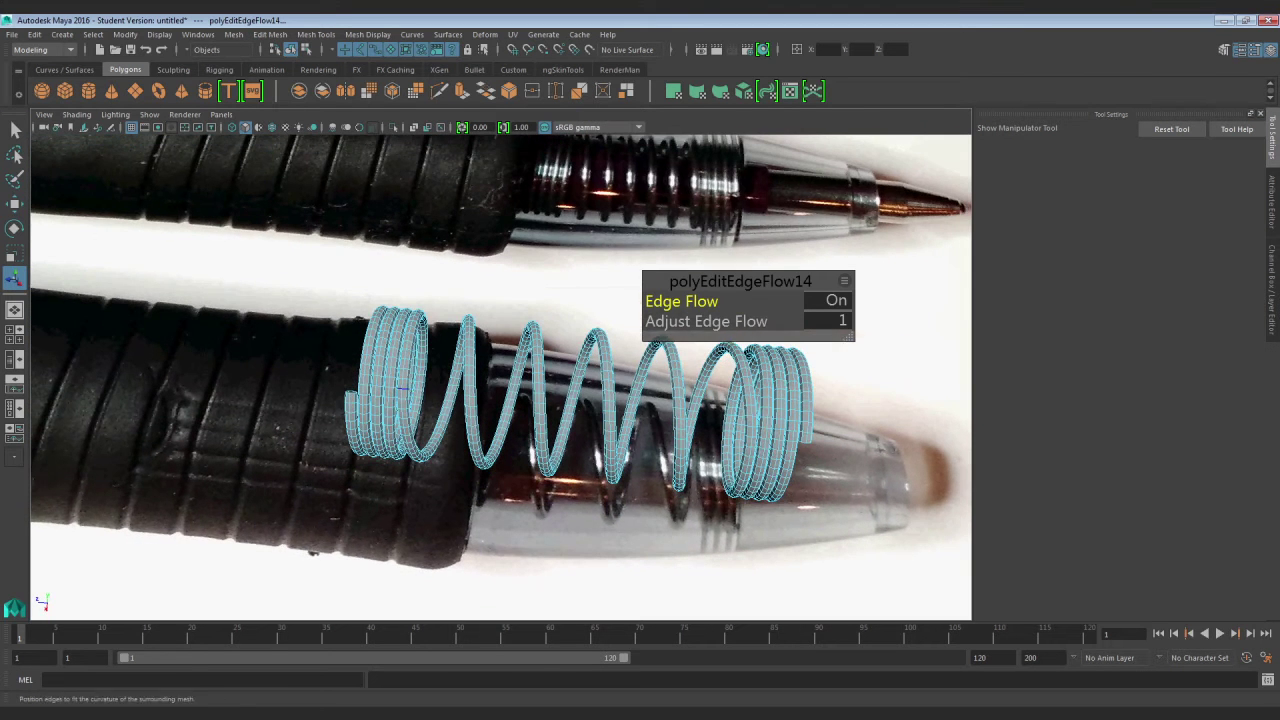
Return to object mode and select the spring, framing its tip-side end cap
{"action": "key", "text": "q"}
{"action": "left_click", "coordinate": [336, 370]}
{"action": "middle_click_drag", "start_coordinate": [645, 422], "coordinate": [453, 329], "text": "alt"}
{"action": "scroll", "coordinate": [453, 329], "scroll_direction": "up", "scroll_amount": 3}
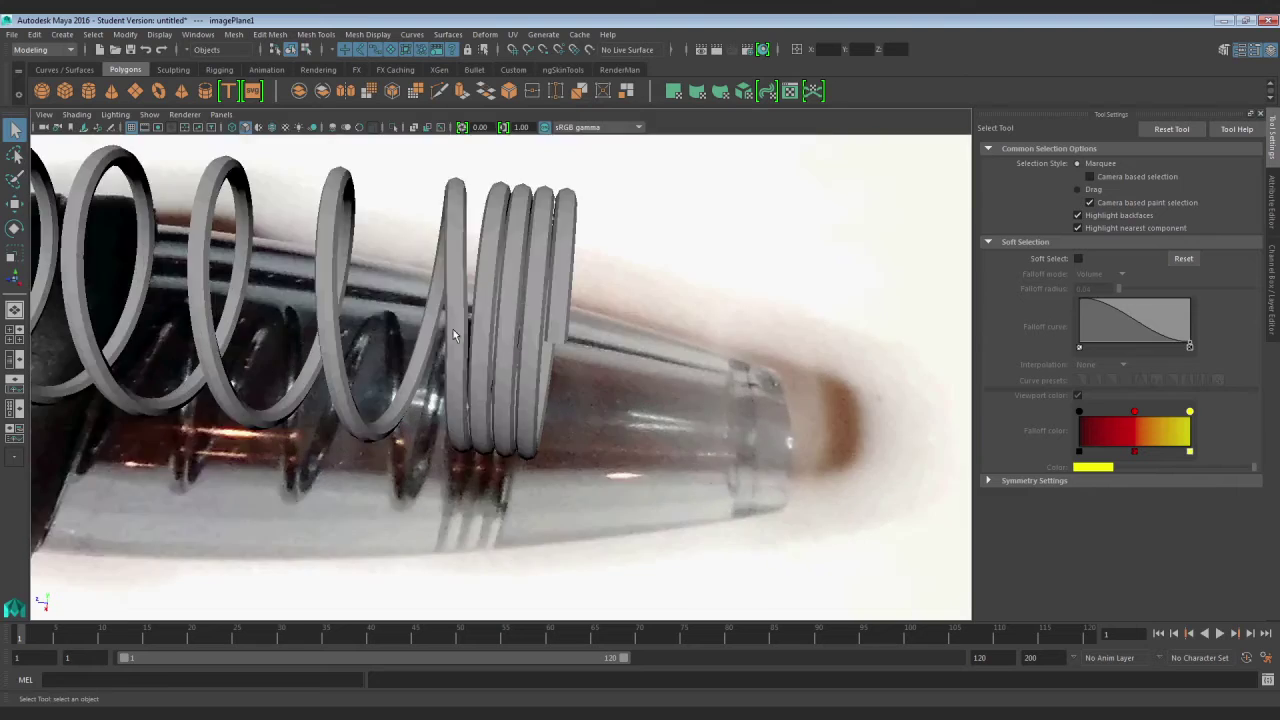
{"action": "left_click", "coordinate": [537, 300]}
{"action": "left_click_drag", "start_coordinate": [537, 300], "coordinate": [534, 209], "text": "alt"}
{"action": "middle_click_drag", "start_coordinate": [534, 209], "coordinate": [556, 334], "text": "alt"}
{"action": "scroll", "coordinate": [556, 334], "scroll_direction": "up", "scroll_amount": 3}
{"action": "left_click_drag", "start_coordinate": [556, 334], "coordinate": [503, 320], "text": "alt"}
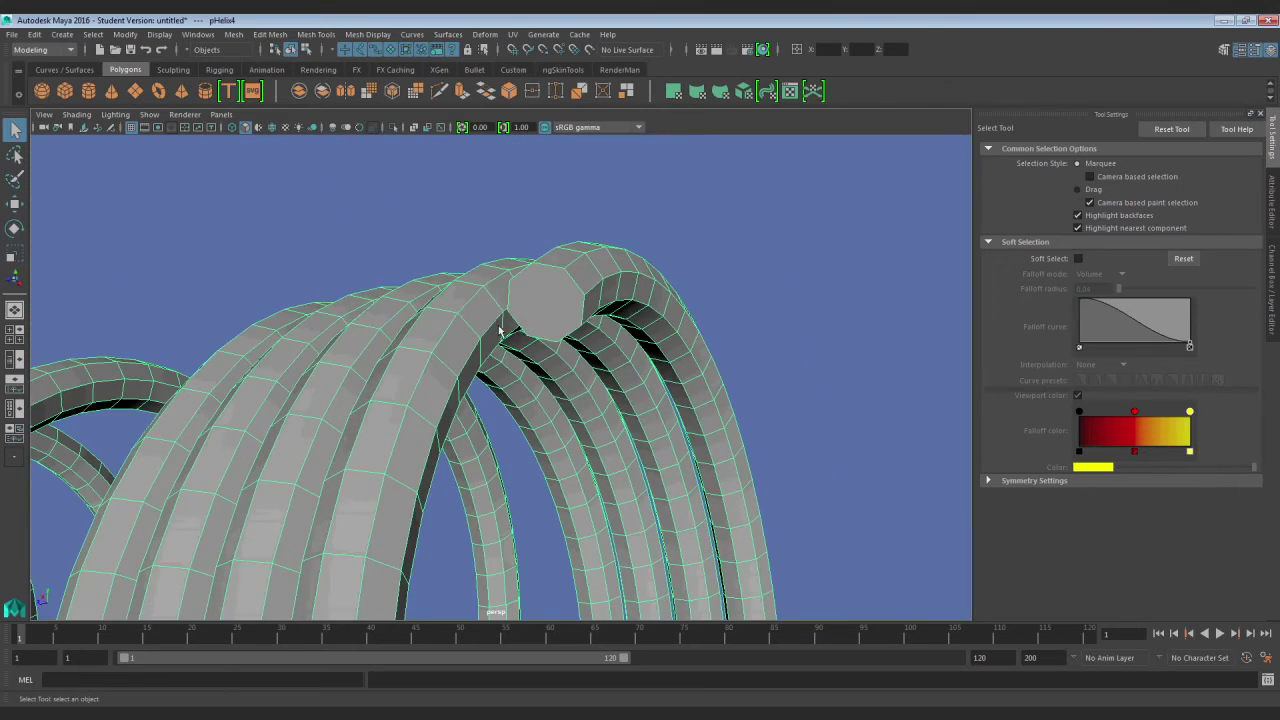
Preview the spring smoothed to examine the tip-side end cap, and return to the unsmoothed display with the spring selected
{"action": "key", "text": "3"}
{"action": "left_click", "coordinate": [796, 343]}
{"action": "left_click_drag", "start_coordinate": [796, 343], "coordinate": [823, 371], "text": "alt"}
{"action": "right_click_drag", "start_coordinate": [823, 371], "coordinate": [932, 455], "text": "alt"}
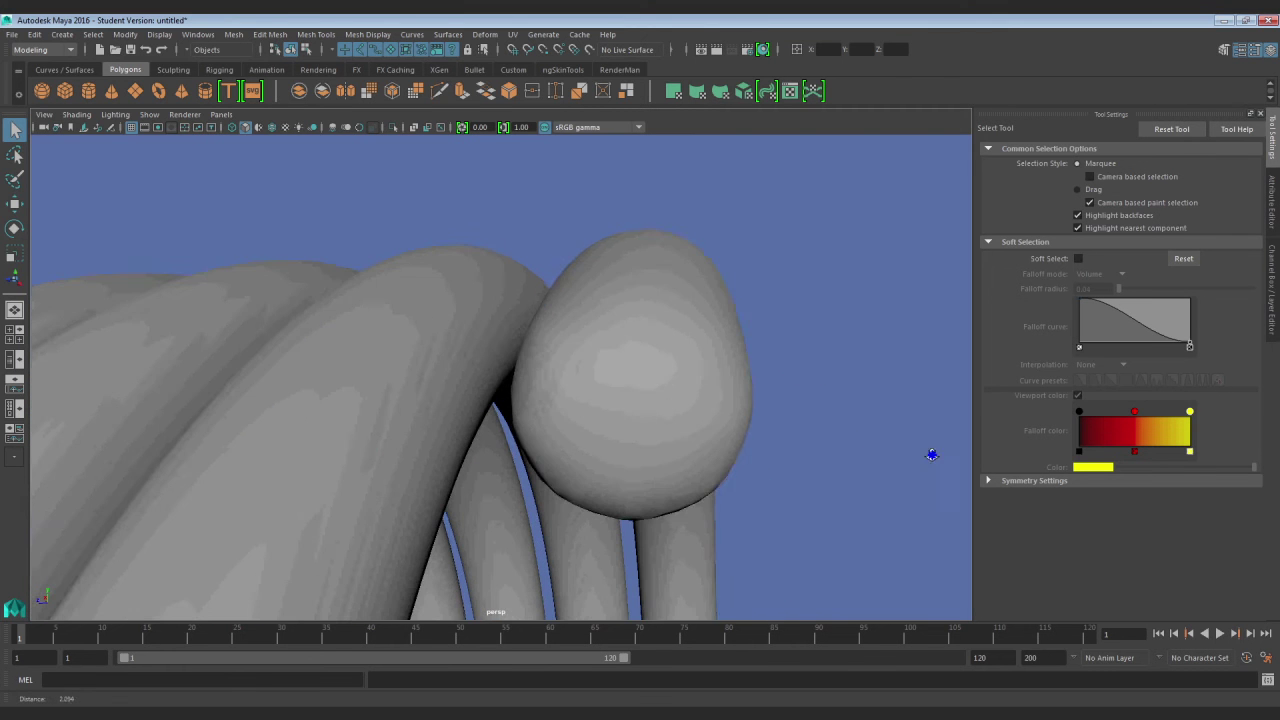
{"action": "left_click", "coordinate": [670, 456]}
{"action": "scroll", "coordinate": [670, 457], "scroll_direction": "down", "scroll_amount": 5}
{"action": "key", "text": "1"}
{"action": "scroll", "coordinate": [633, 447], "scroll_direction": "up", "scroll_amount": 4}
{"action": "middle_click_drag", "start_coordinate": [633, 447], "coordinate": [585, 372], "text": "alt"}
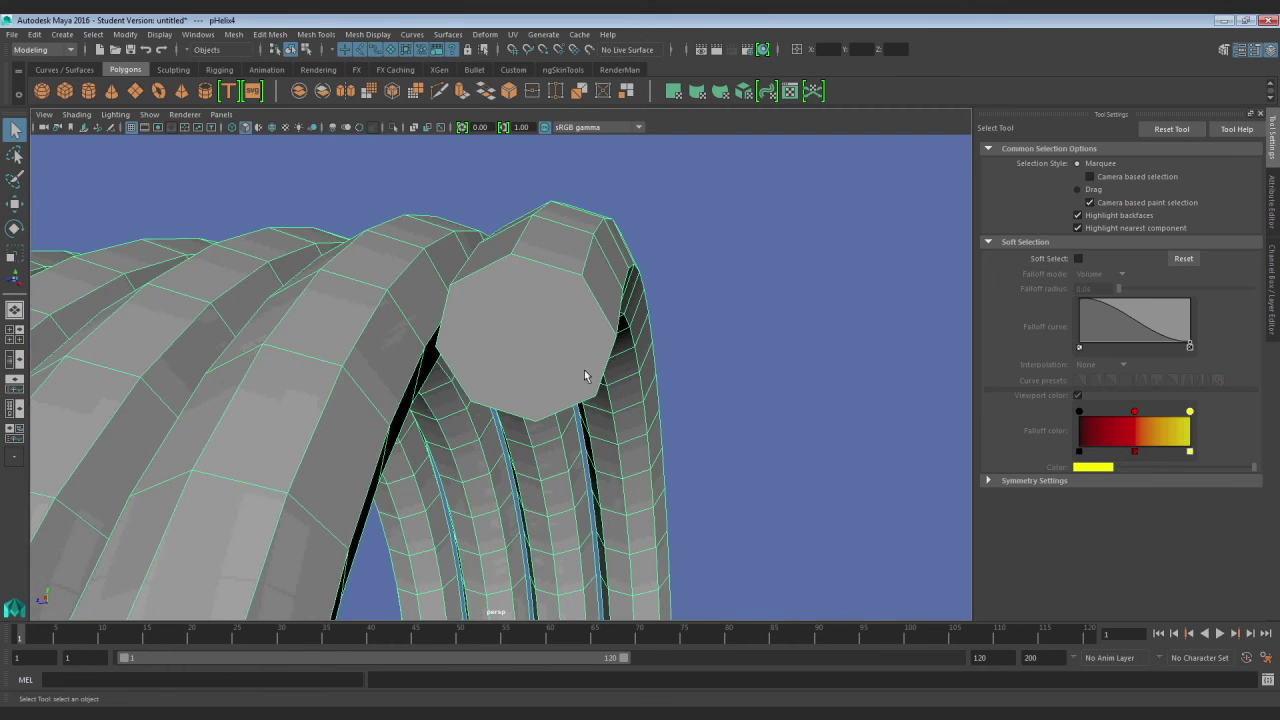
Extrude the tip-side end cap face of the spring with an offset of 0.05
{"action": "right_click_drag", "start_coordinate": [543, 297], "coordinate": [543, 320]}
{"action": "left_click", "coordinate": [553, 320]}
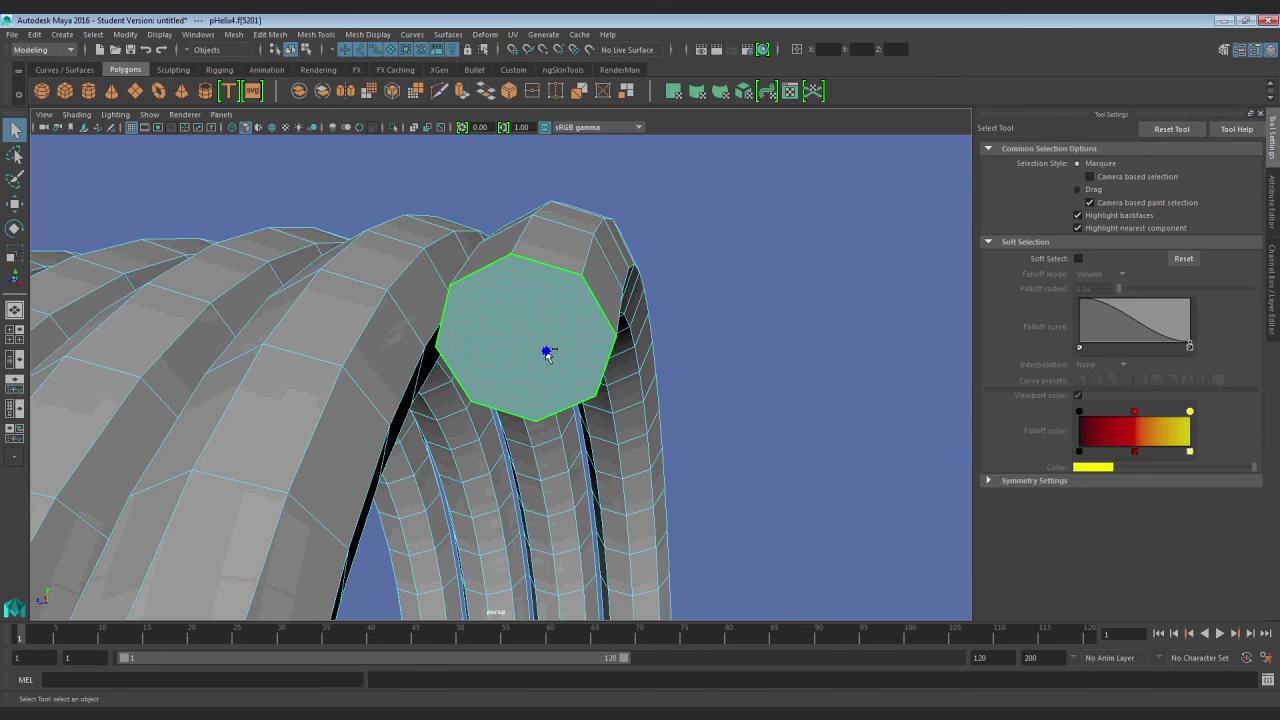
{"action": "key", "text": "ctrl+e"}
{"action": "left_click_drag", "start_coordinate": [666, 341], "coordinate": [667, 341]}
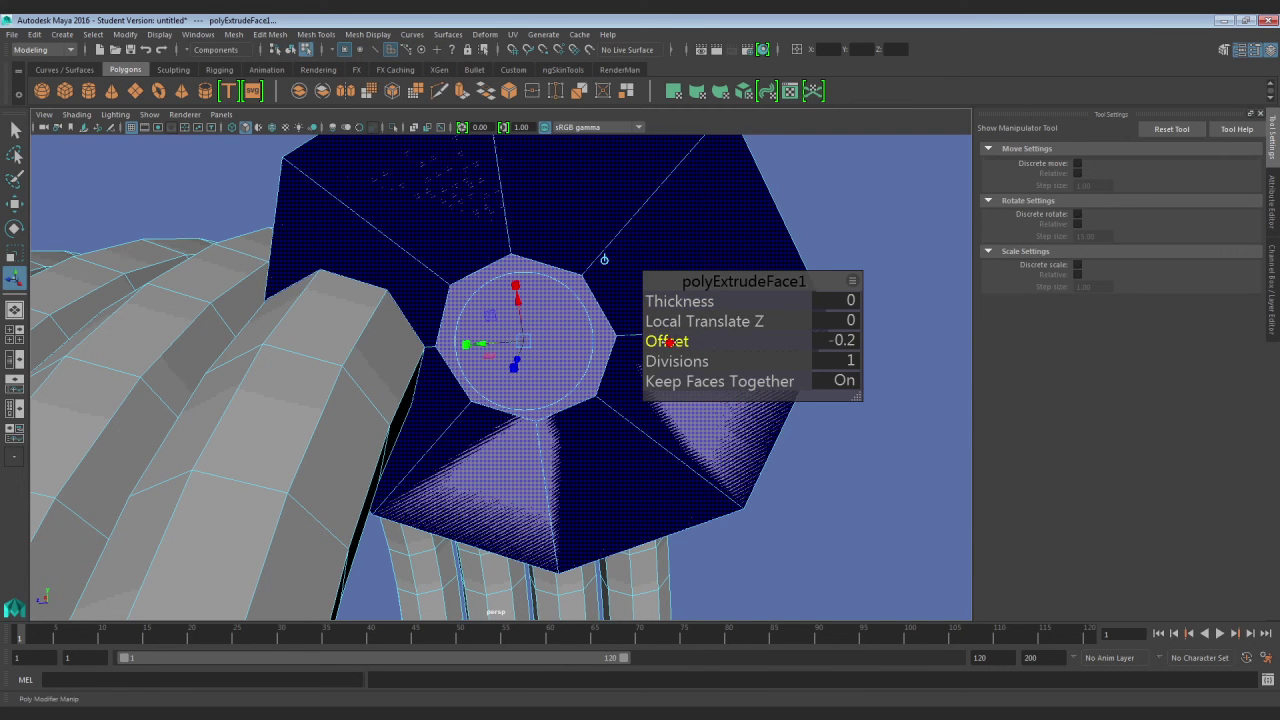
{"action": "left_click", "coordinate": [825, 340]}
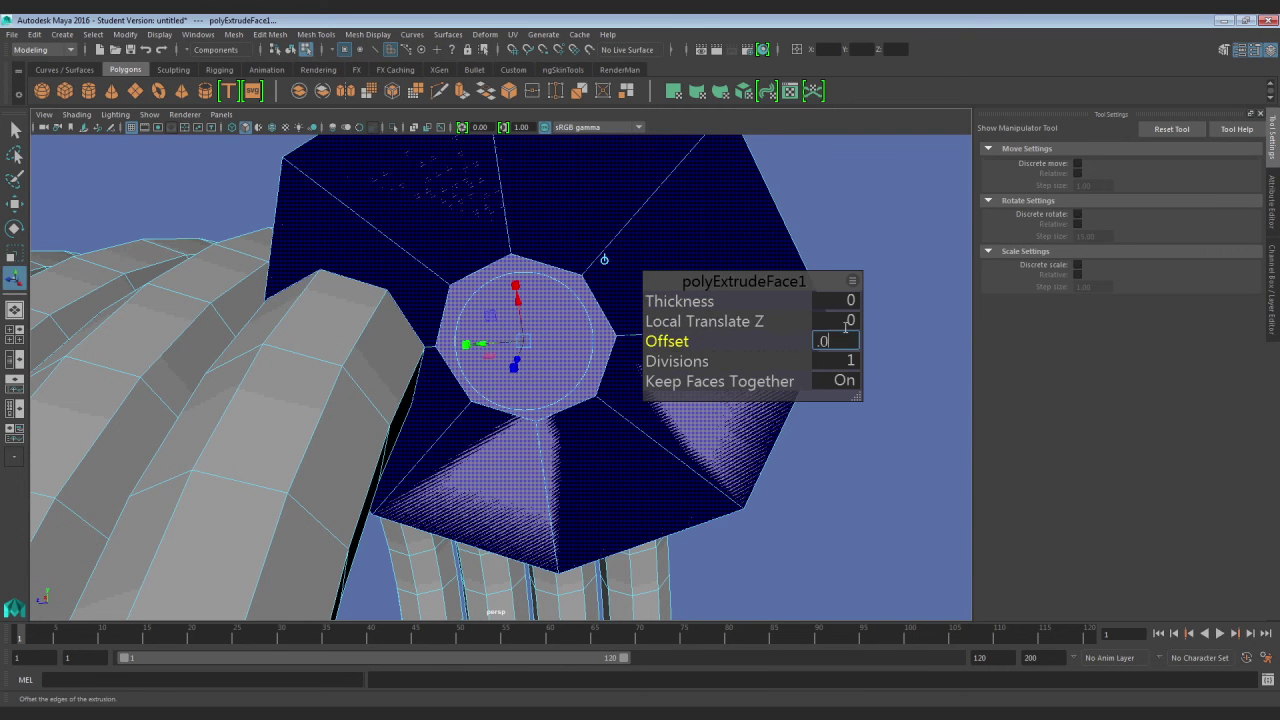
{"action": "type", "text": ".05"}
{"action": "key", "text": "Return"}
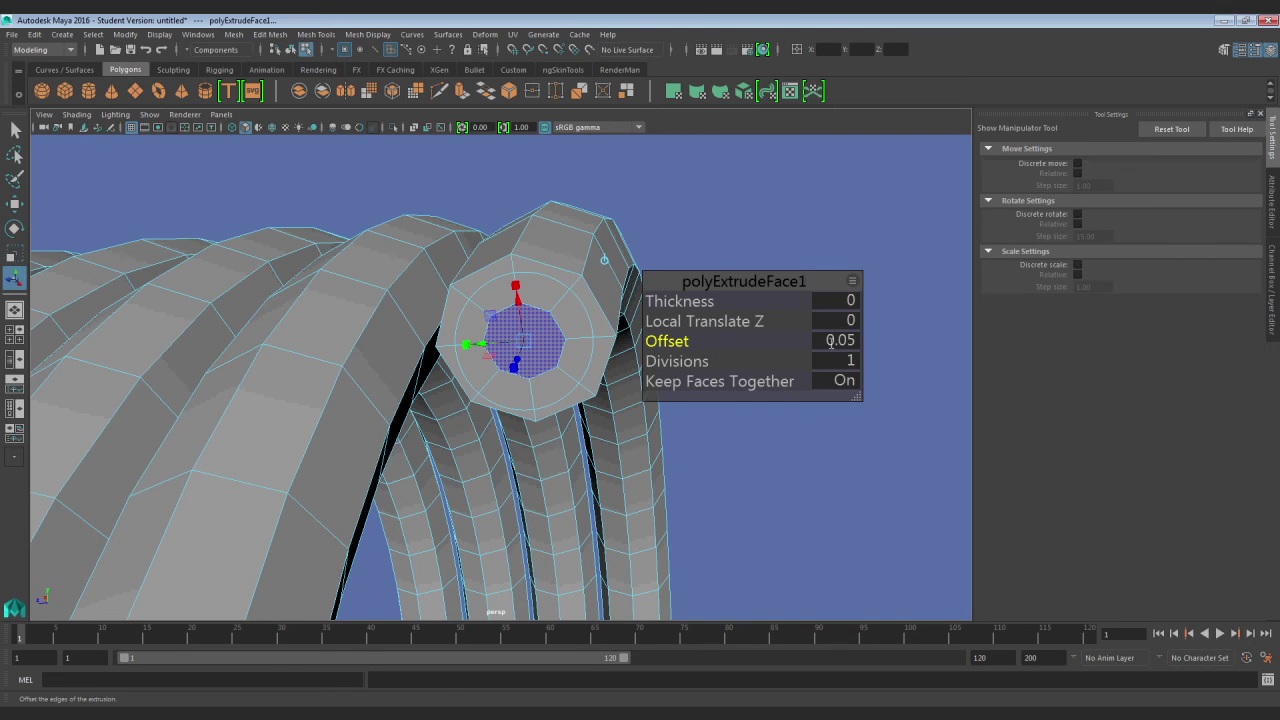
Return to object mode and use Multi-Cut on the inner face of the tip-side end cap
{"action": "key", "text": "q"}
{"action": "key", "text": "F8"}
{"action": "left_click", "coordinate": [569, 315]}
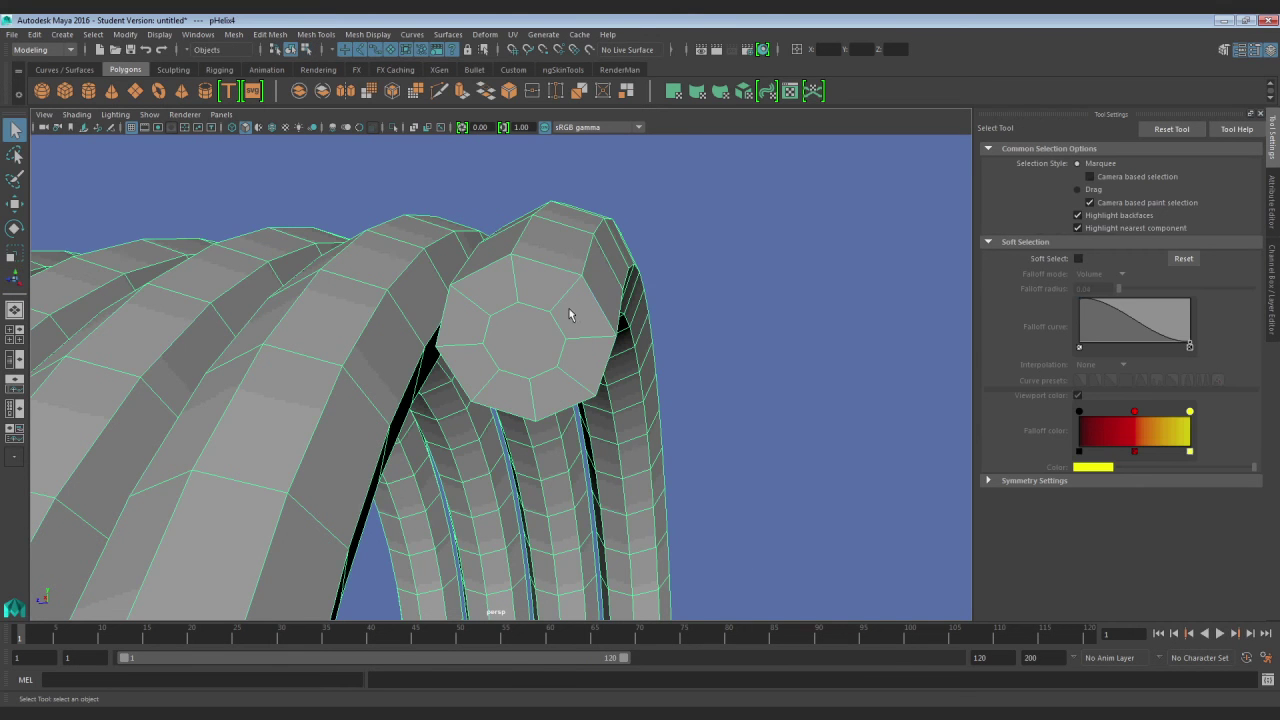
{"action": "key", "text": "ctrl+shift+x"}
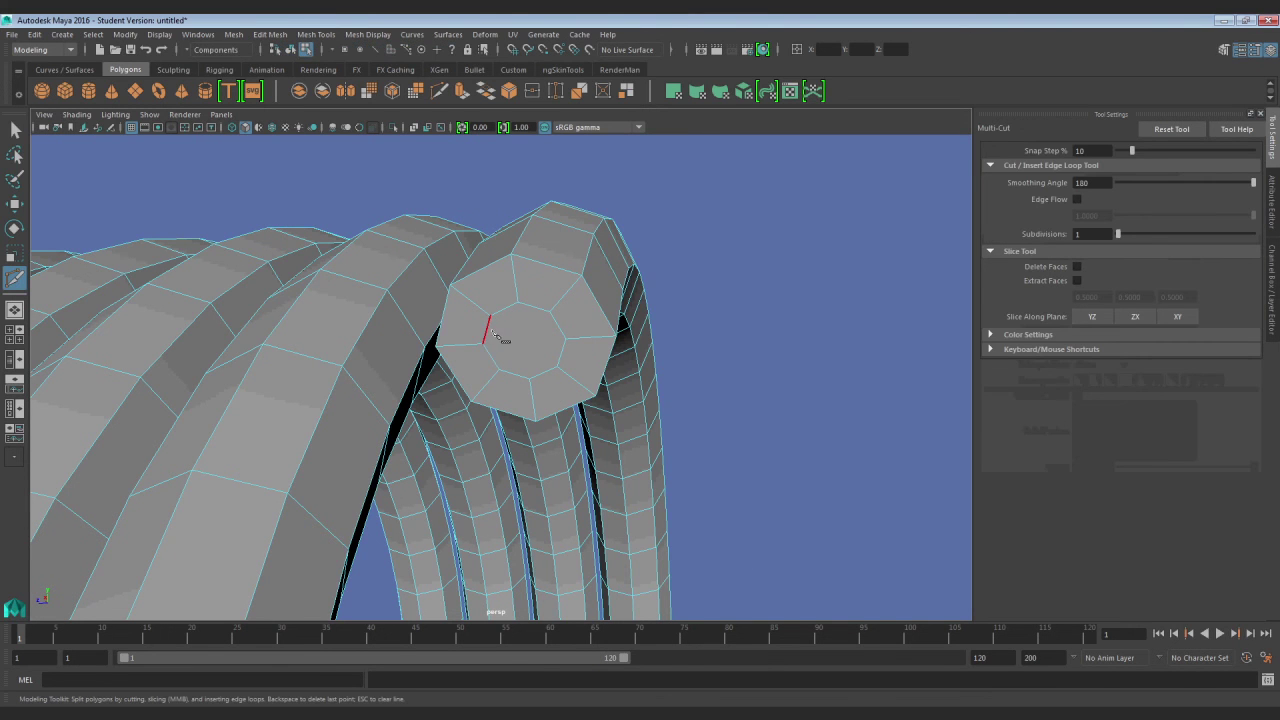
{"action": "right_click", "coordinate": [574, 356]}
{"action": "left_click", "coordinate": [490, 315]}
Extrude the end cap face at the opposite end of the spring with an offset of 0.05
{"action": "scroll", "coordinate": [600, 396], "scroll_direction": "down", "scroll_amount": 4}
{"action": "mouse_move", "coordinate": [626, 403]}
{"action": "left_mouse_down", "text": "alt"}
{"action": "mouse_move", "coordinate": [474, 406]}
{"action": "mouse_move", "coordinate": [483, 437]}
{"action": "mouse_move", "coordinate": [497, 391]}
{"action": "mouse_move", "coordinate": [457, 337]}
{"action": "mouse_move", "coordinate": [648, 343]}
{"action": "mouse_move", "coordinate": [640, 388]}
{"action": "left_mouse_up", "text": "alt"}
{"action": "scroll", "coordinate": [475, 418], "scroll_direction": "down", "scroll_amount": 4}
{"action": "middle_click_drag", "start_coordinate": [640, 388], "coordinate": [520, 351], "text": "alt"}
{"action": "right_click_drag", "start_coordinate": [520, 351], "coordinate": [829, 431], "text": "alt"}
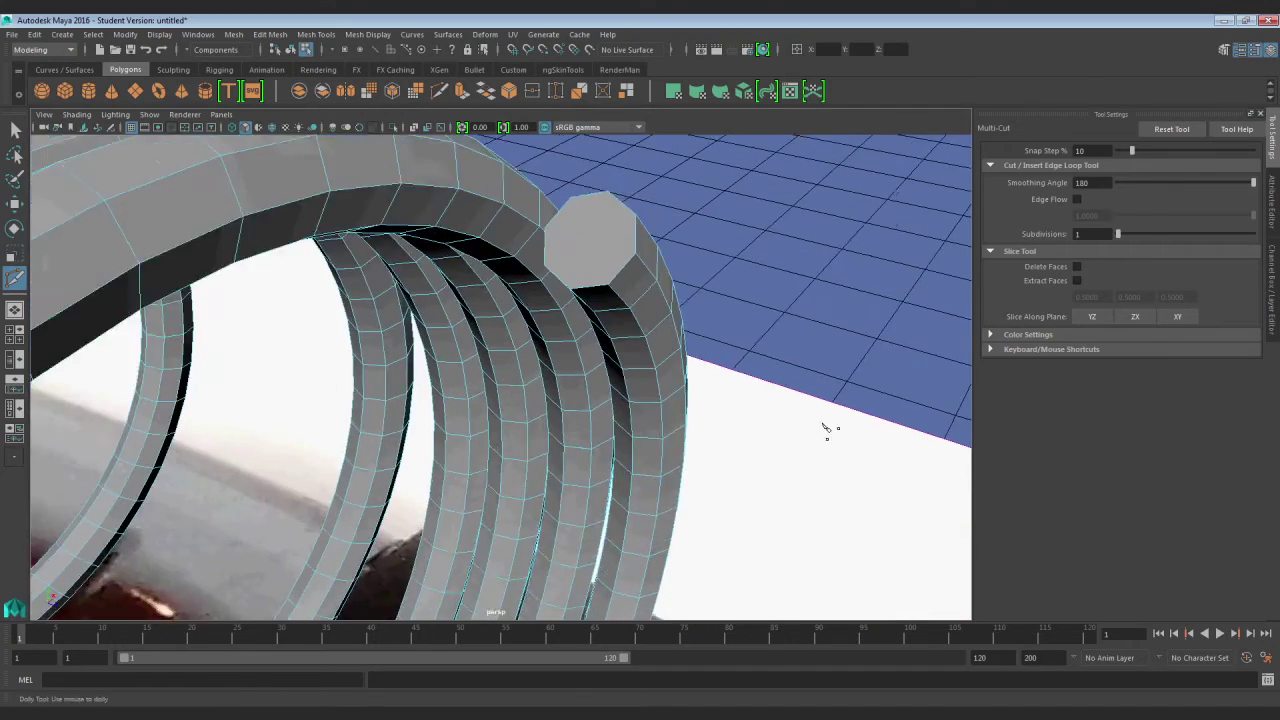
{"action": "middle_click_drag", "start_coordinate": [729, 322], "coordinate": [657, 392], "text": "alt"}
{"action": "scroll", "coordinate": [650, 390], "scroll_direction": "up", "scroll_amount": 4}
{"action": "middle_click_drag", "start_coordinate": [525, 296], "coordinate": [566, 329], "text": "alt"}
{"action": "key", "text": "q"}
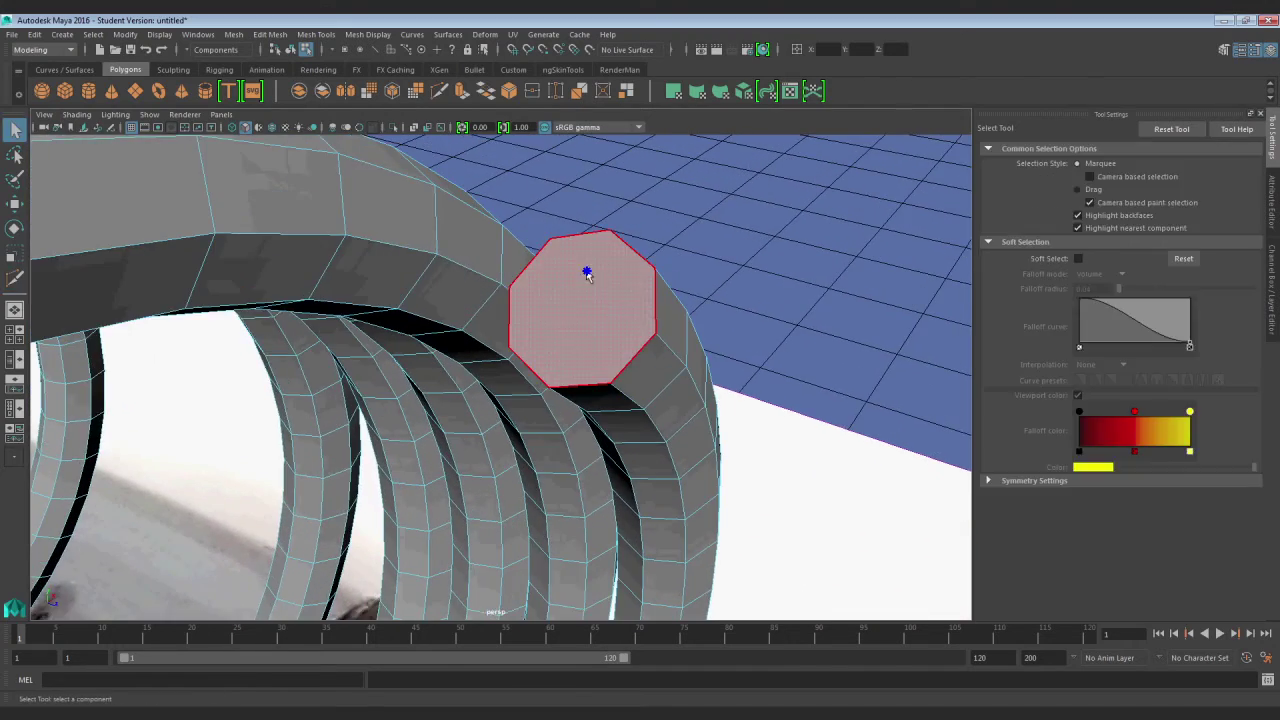
{"action": "left_click", "coordinate": [585, 302]}
{"action": "key", "text": "ctrl+e"}
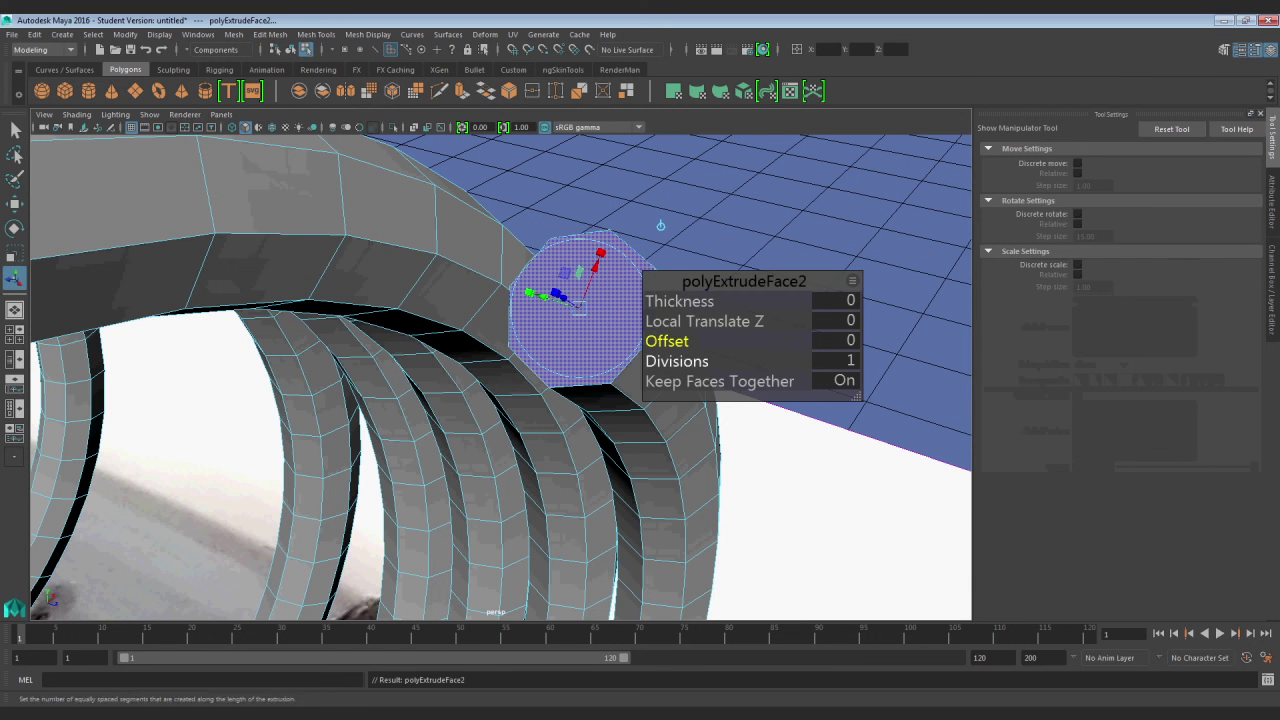
{"action": "left_click", "coordinate": [853, 341]}
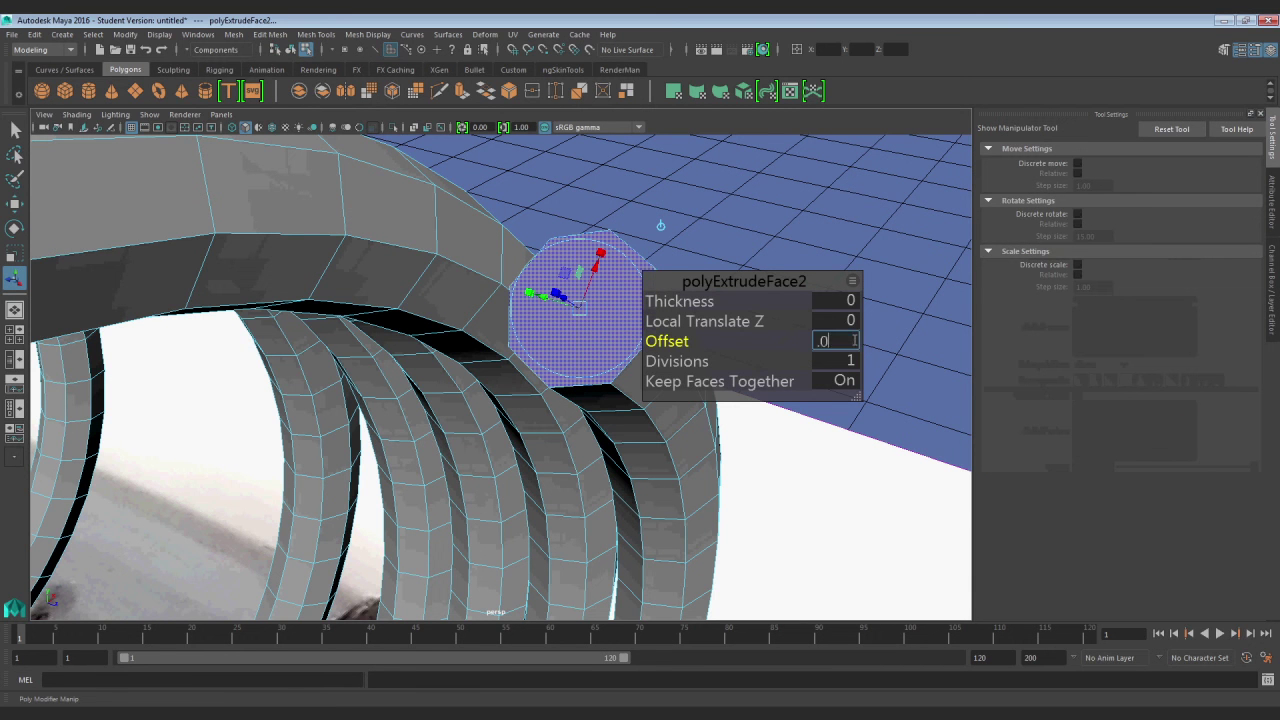
{"action": "type", "text": ".02"}
{"action": "key", "text": "Return"}
{"action": "left_click", "coordinate": [852, 340]}
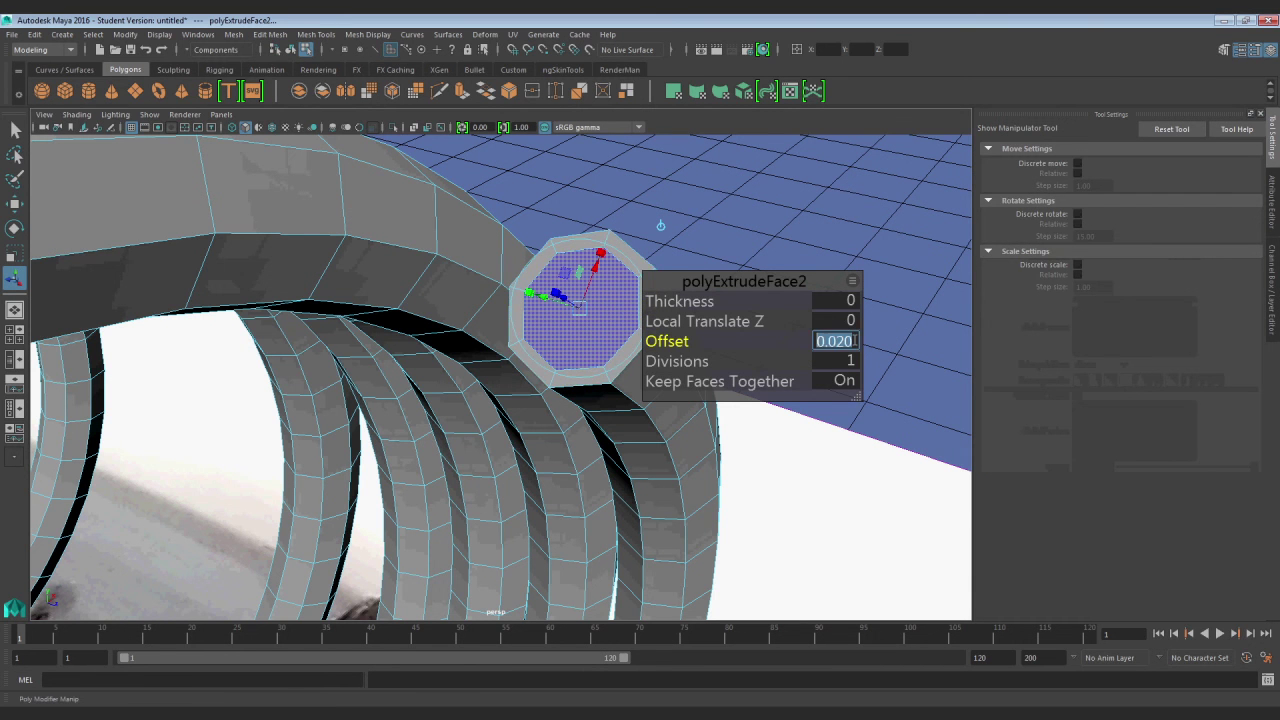
{"action": "type", "text": ".05"}
{"action": "key", "text": "Return"}
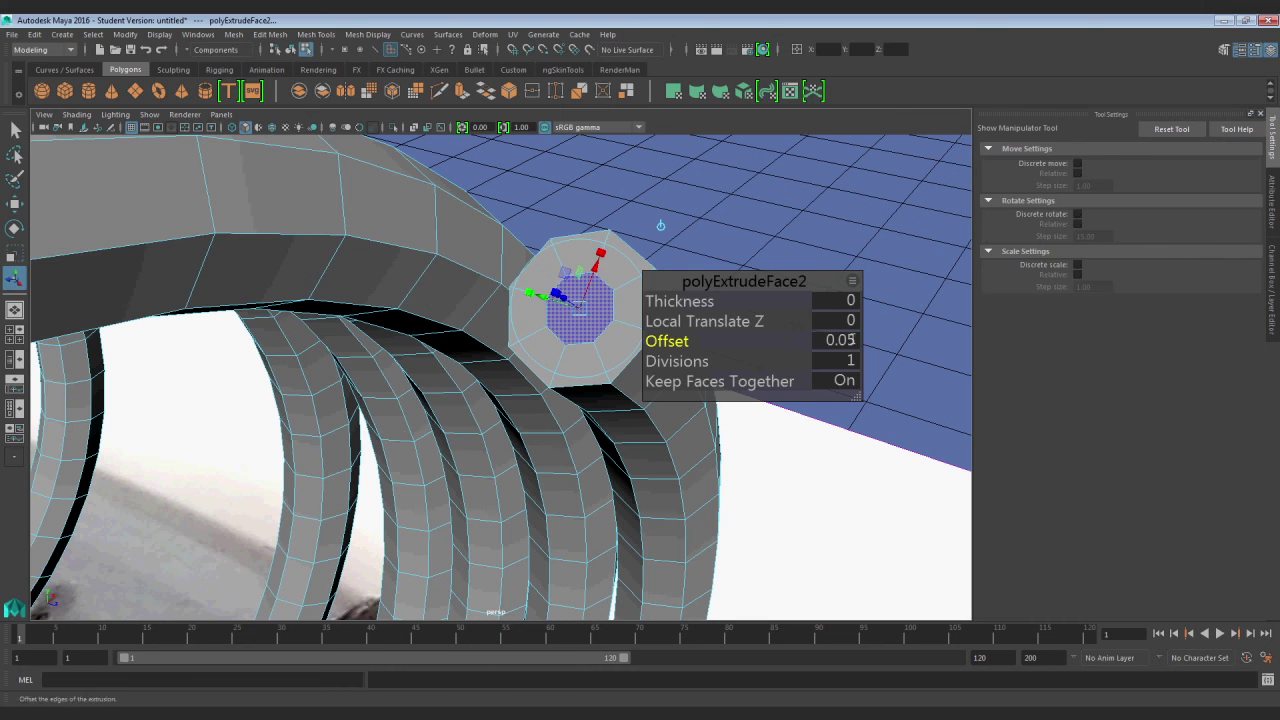
Divide the inner face of this end cap with crossing Multi-Cut cuts between its corners, and reselect the spring in object mode
{"action": "key", "text": "q"}
{"action": "key", "text": "F8"}
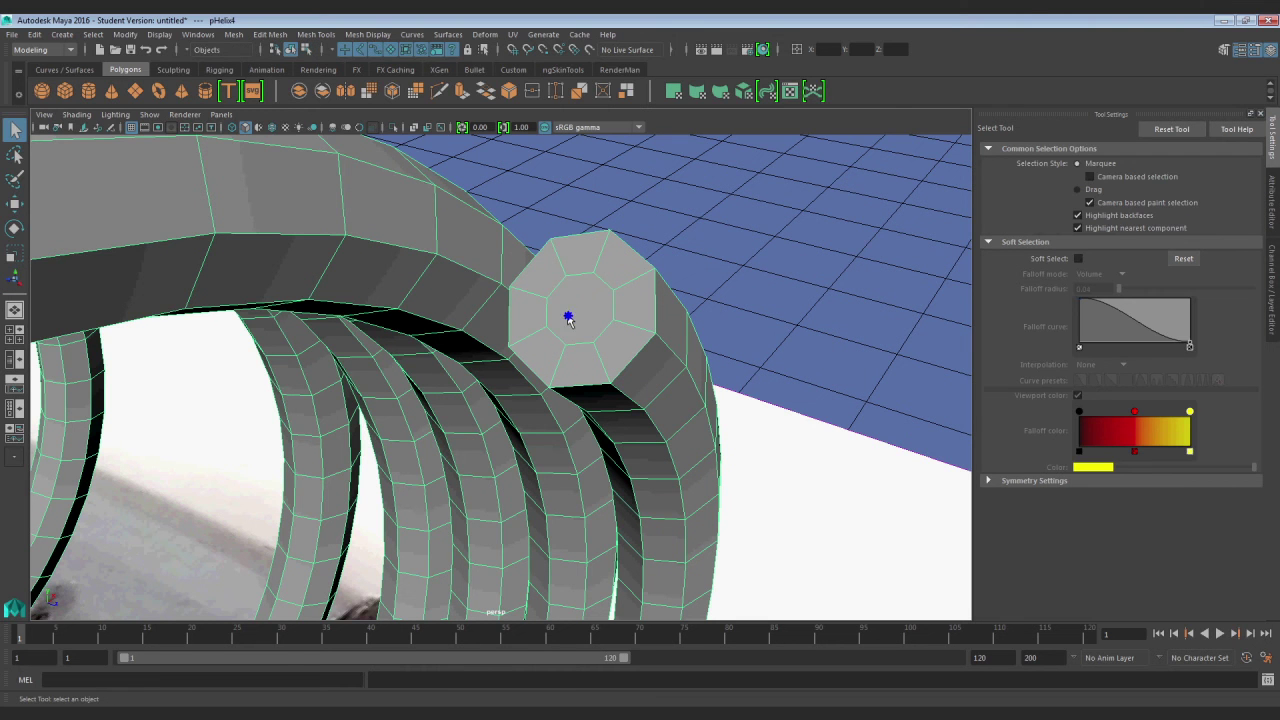
{"action": "right_click_drag", "start_coordinate": [568, 317], "coordinate": [556, 291], "text": "shift"}
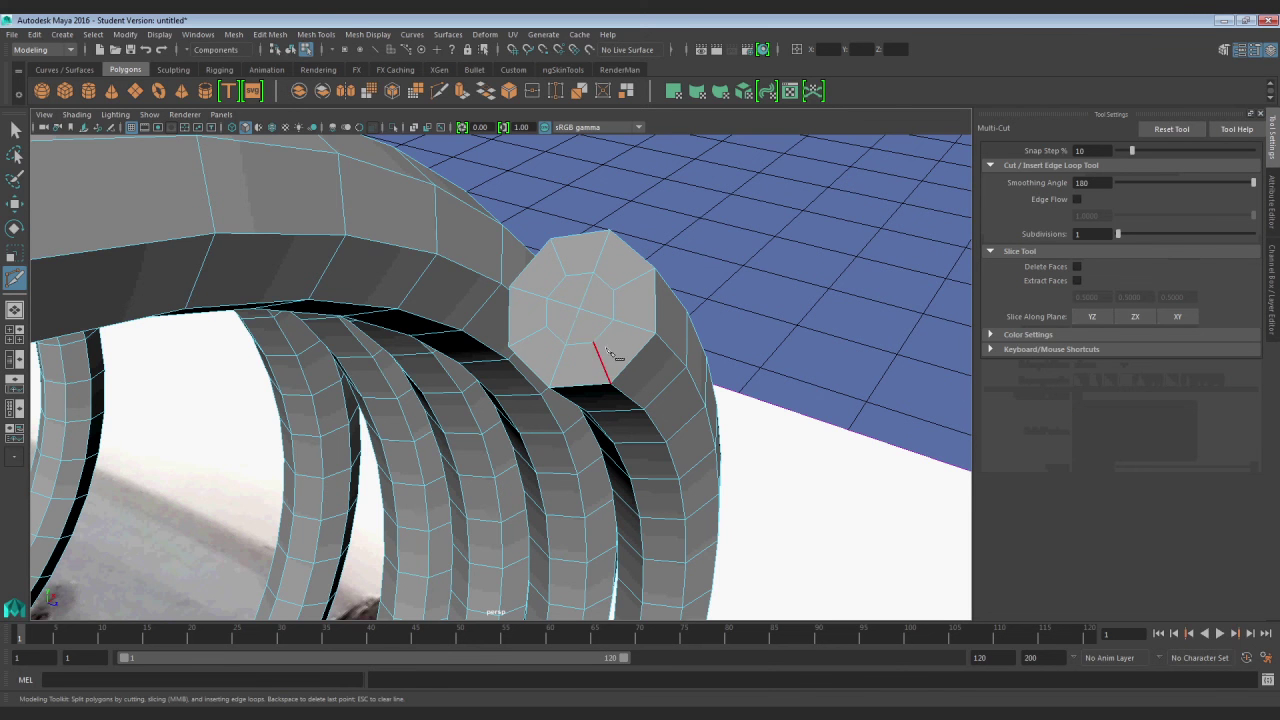
{"action": "key", "text": "q"}
{"action": "right_click_drag", "start_coordinate": [586, 294], "coordinate": [612, 268]}
{"action": "left_click", "coordinate": [586, 321]}
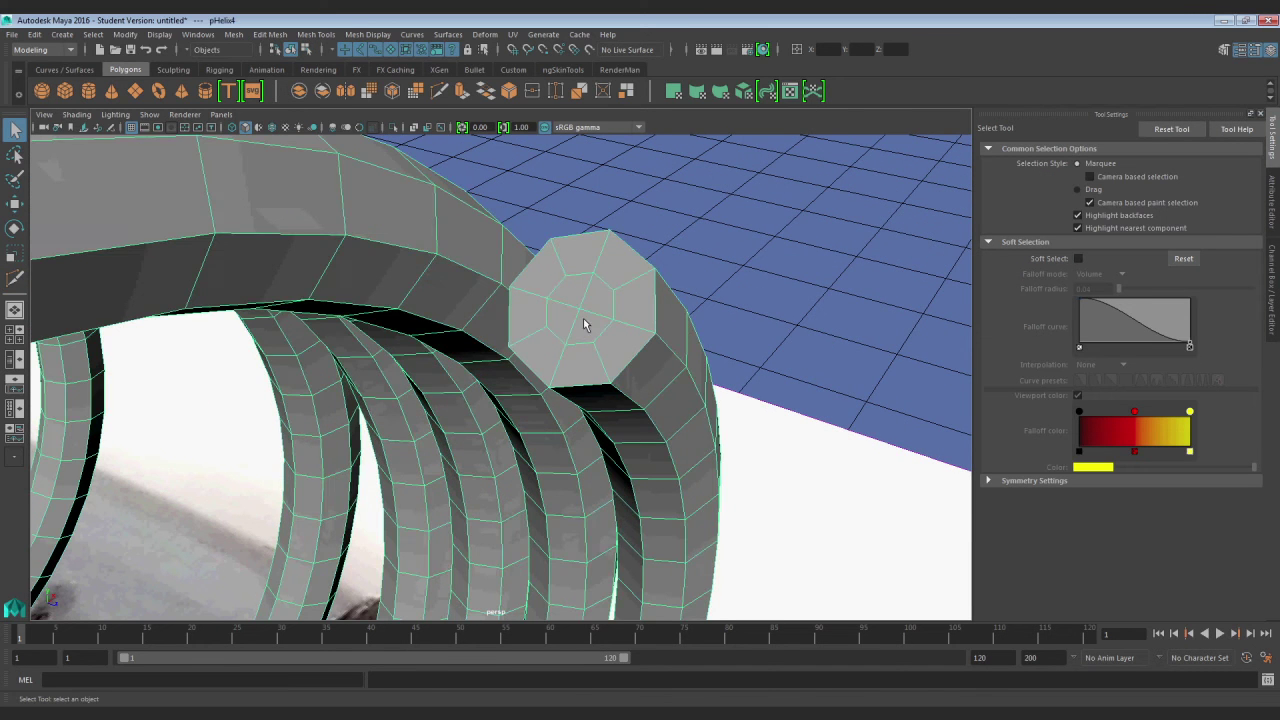
Show the spring with smooth mesh preview and deselect it
{"action": "key", "text": "3"}
{"action": "left_click", "coordinate": [745, 282]}
{"action": "scroll", "coordinate": [746, 289], "scroll_direction": "down", "scroll_amount": 6}
{"action": "left_click_drag", "start_coordinate": [757, 361], "coordinate": [530, 460], "text": "alt"}
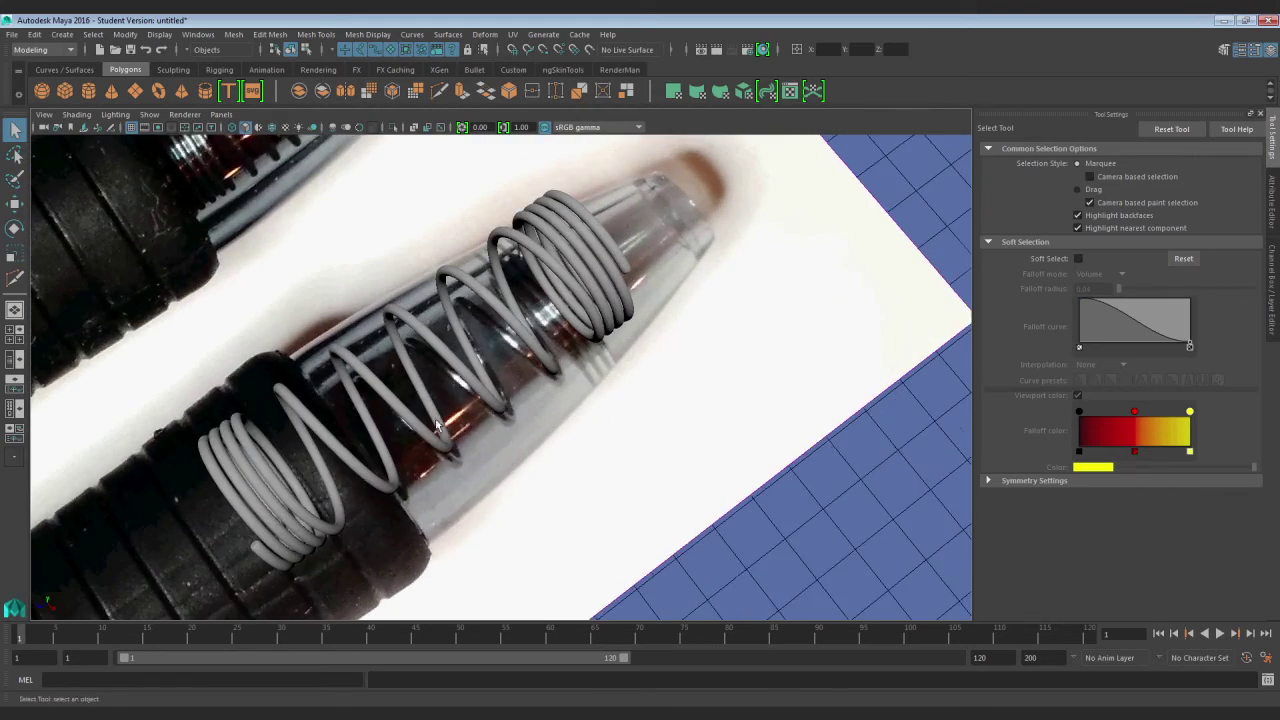
Examine the finished smoothed spring against both pen reference images from above and from the side
{"action": "left_click_drag", "start_coordinate": [436, 425], "coordinate": [476, 395], "text": "alt"}
{"action": "scroll", "coordinate": [345, 198], "scroll_direction": "down", "scroll_amount": 3}
{"action": "middle_click_drag", "start_coordinate": [386, 250], "coordinate": [428, 280], "text": "alt"}
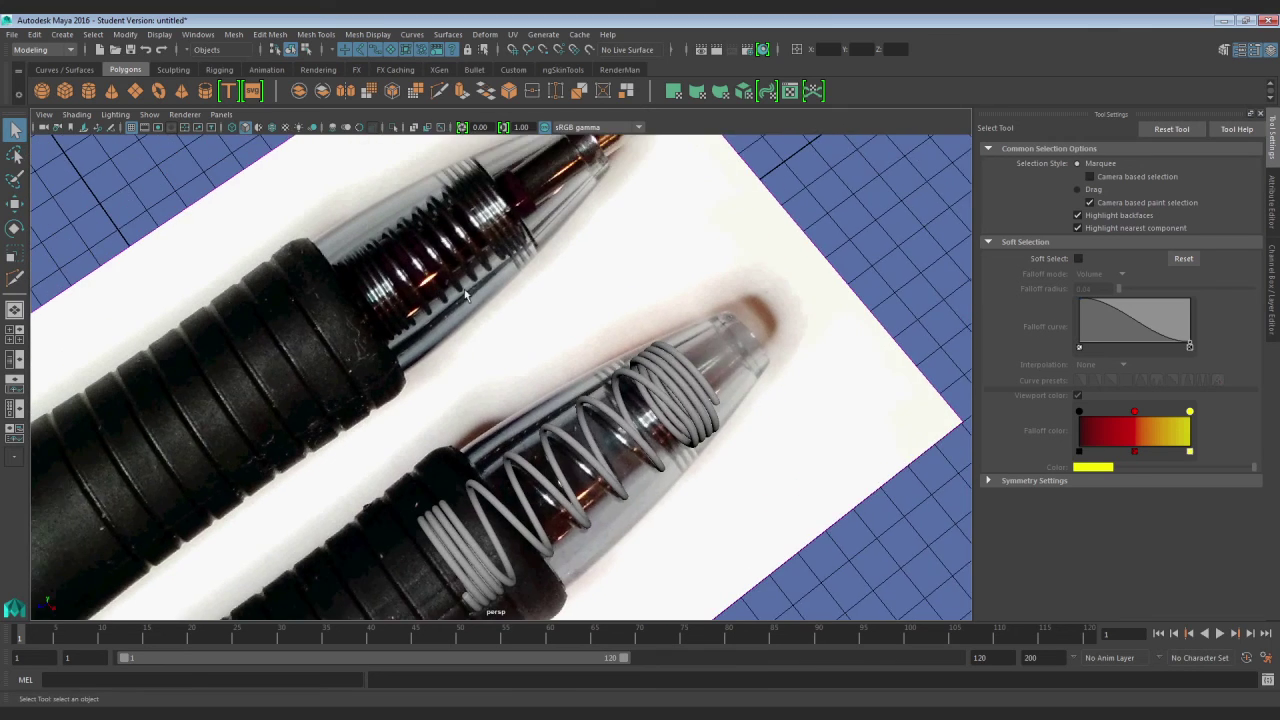
{"action": "left_click_drag", "start_coordinate": [503, 324], "coordinate": [534, 345], "text": "alt"}
{"action": "scroll", "coordinate": [534, 345], "scroll_direction": "up", "scroll_amount": 3}
{"action": "middle_click_drag", "start_coordinate": [534, 345], "coordinate": [482, 286], "text": "alt"}
{"action": "left_click_drag", "start_coordinate": [604, 346], "coordinate": [583, 252], "text": "alt"}
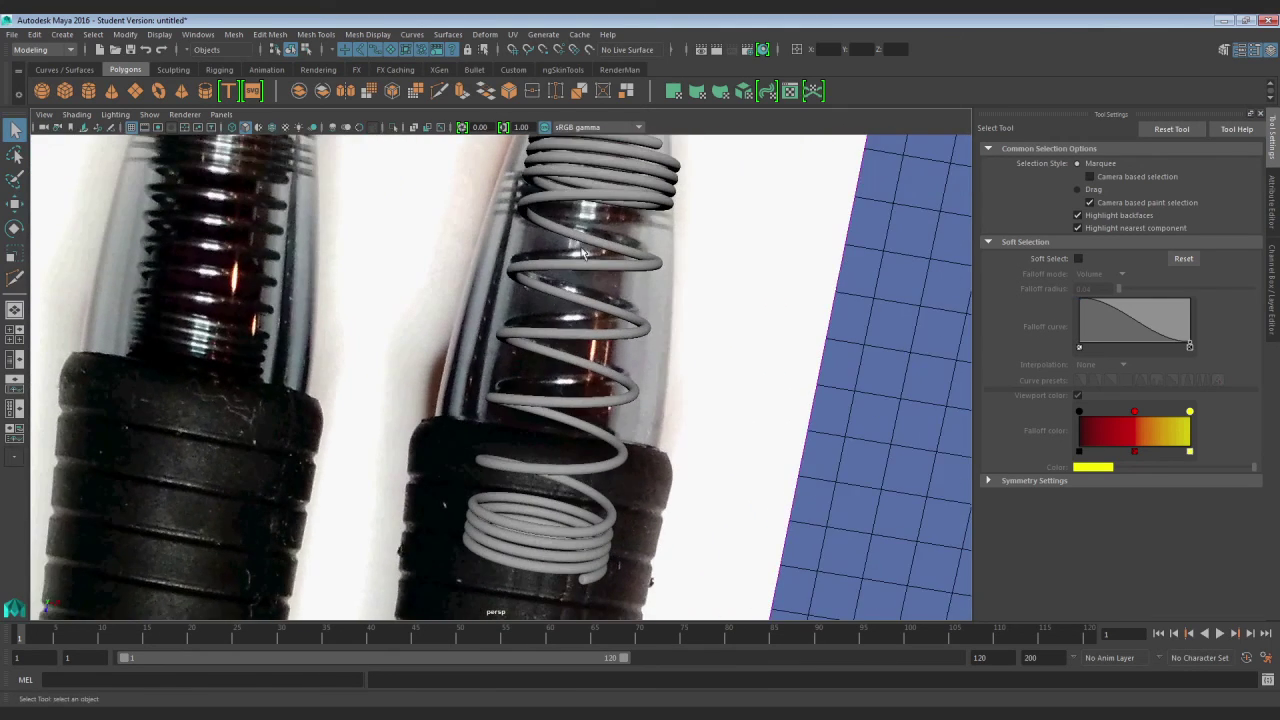
{"action": "left_click_drag", "start_coordinate": [615, 393], "coordinate": [700, 287], "text": "alt"}
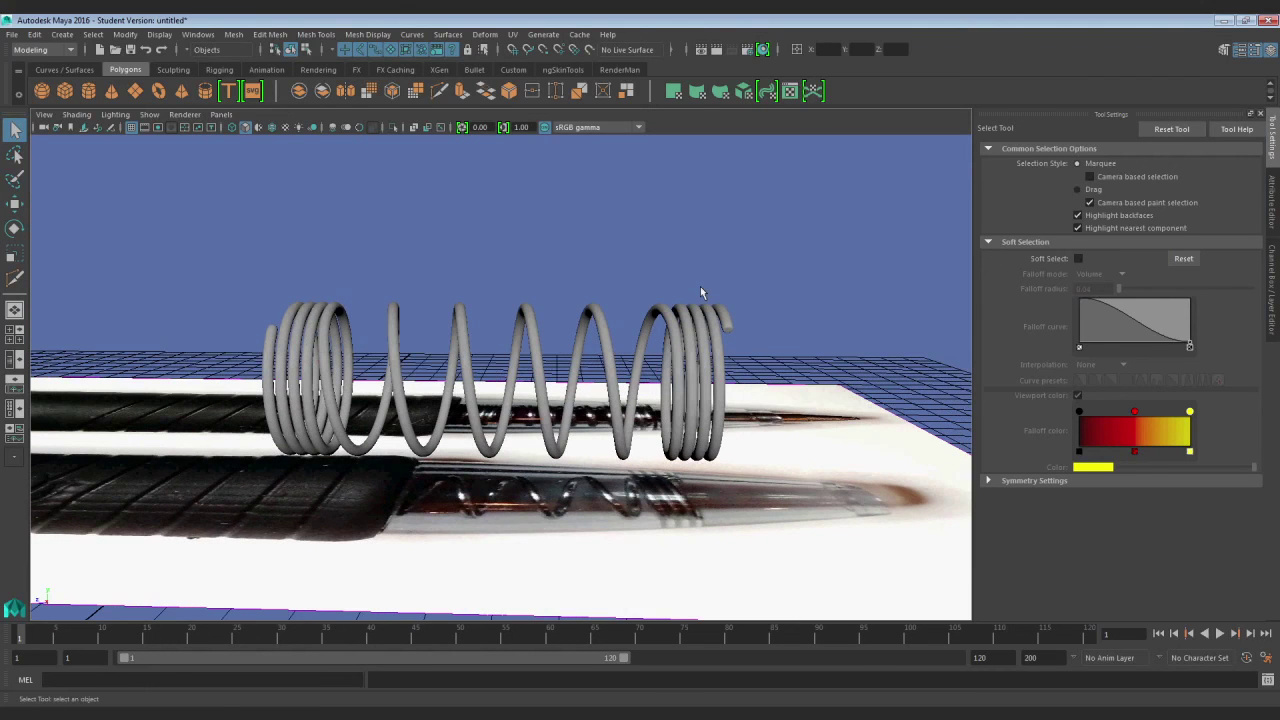